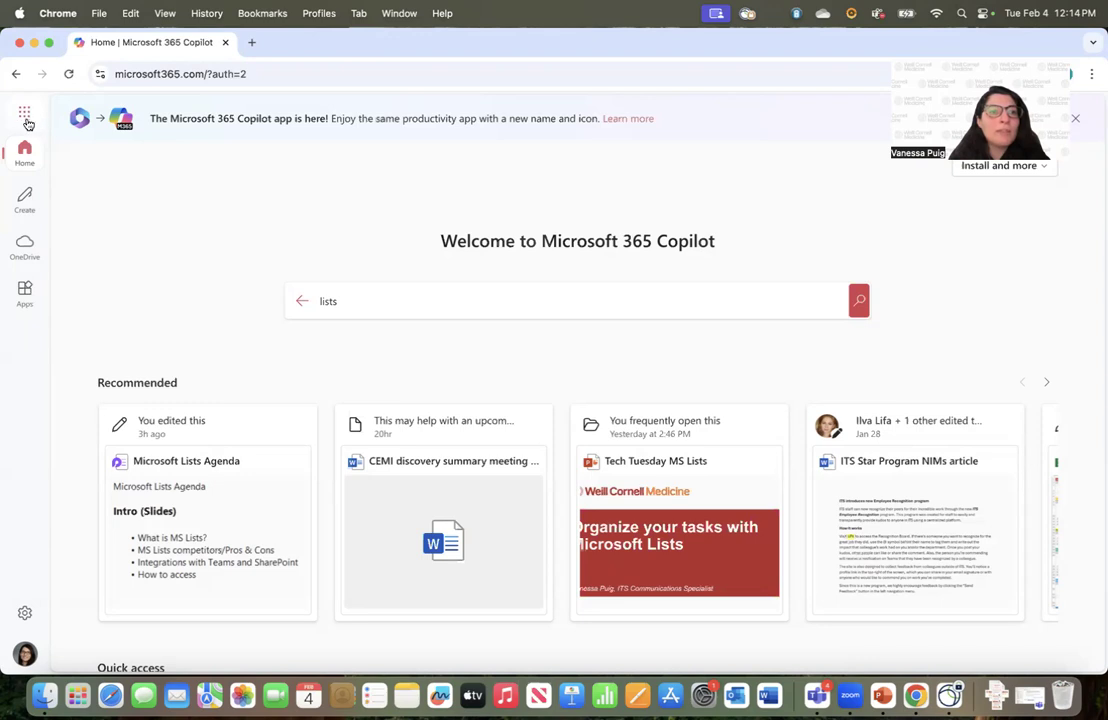
Search Microsoft 365 for 'lists' and open the Microsoft Lists app
left_click(27, 117)
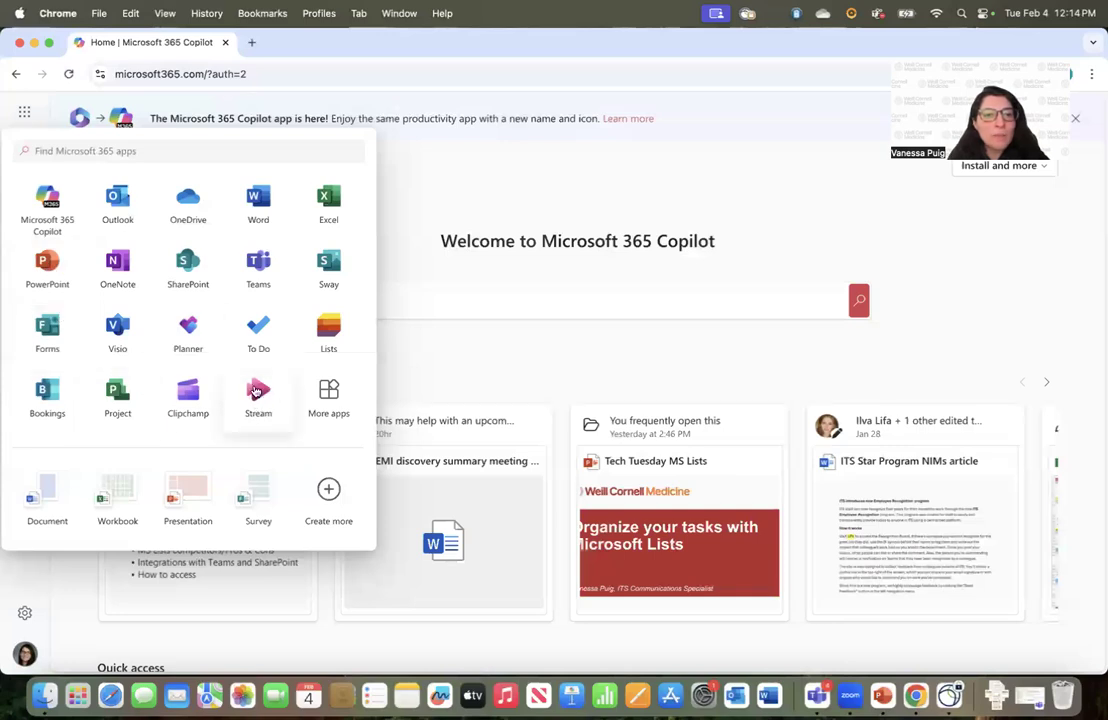
left_click(121, 150)
type("lists")
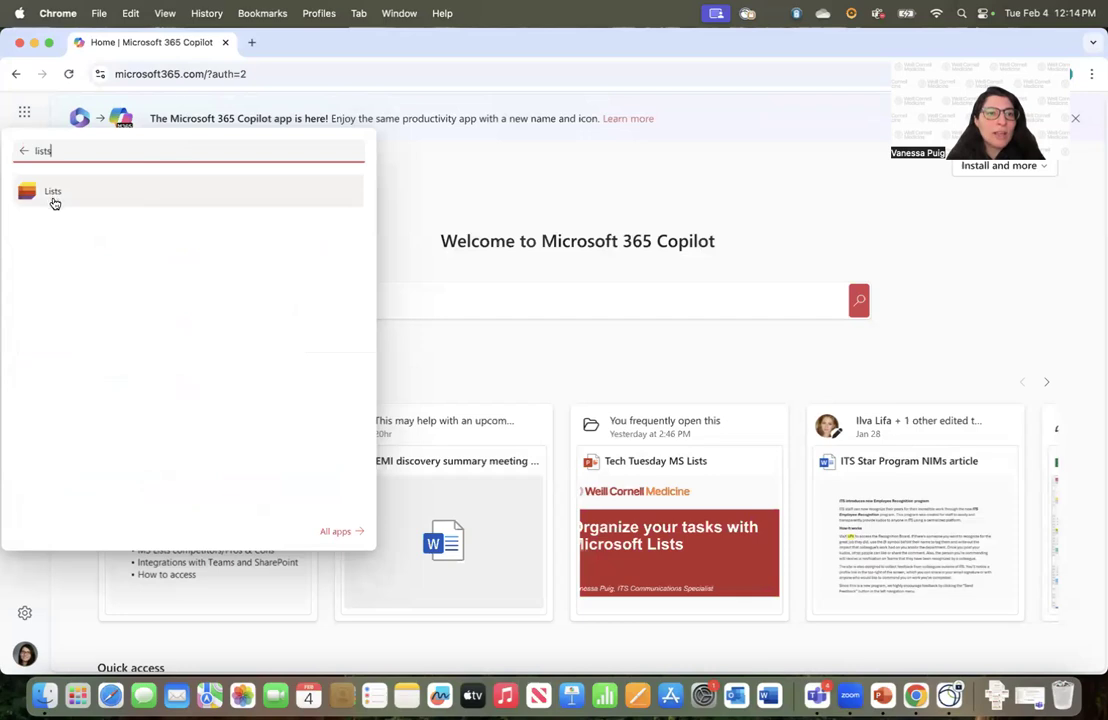
left_click(467, 177)
left_click(360, 295)
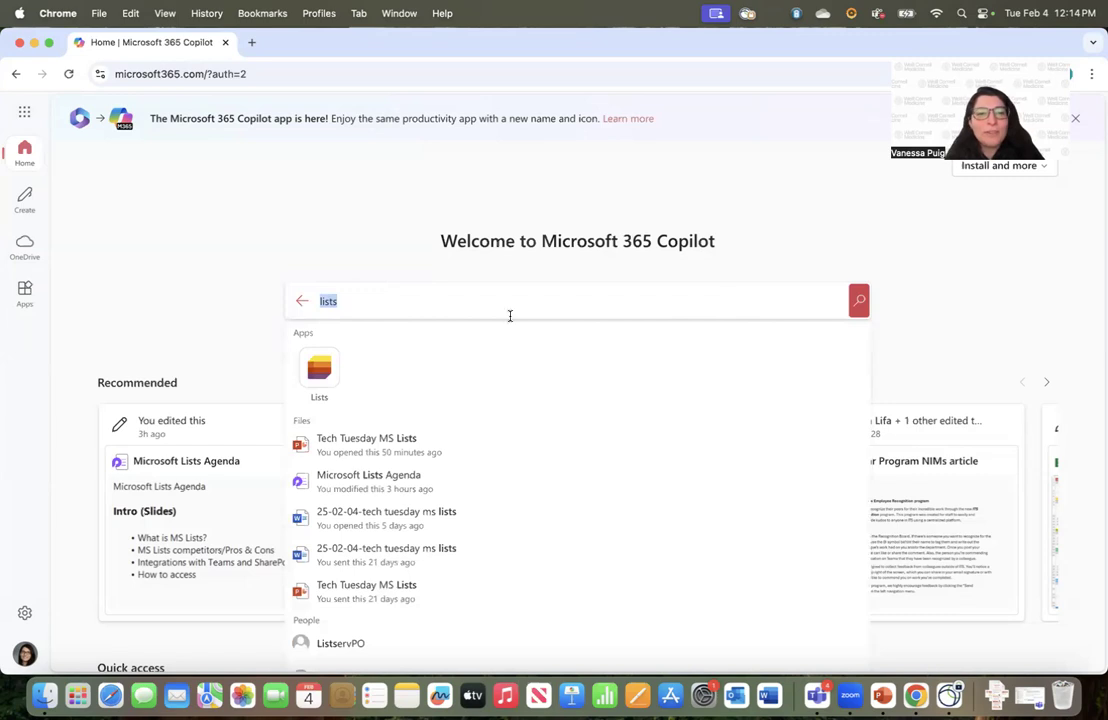
left_click(319, 368)
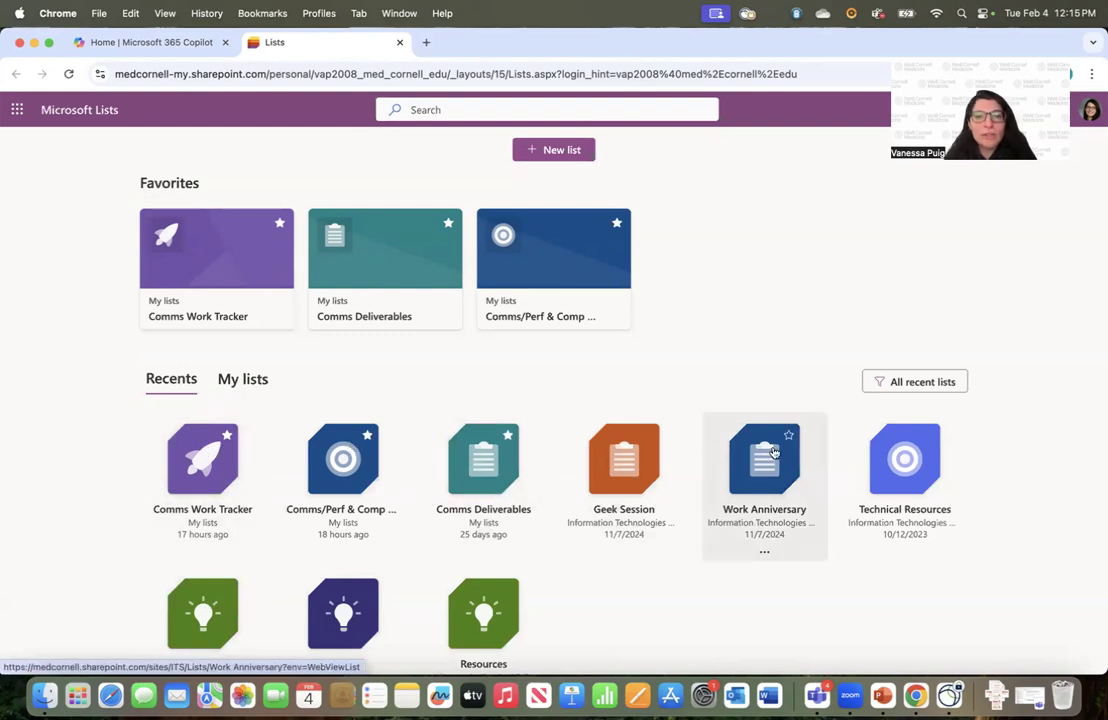
left_click(255, 382)
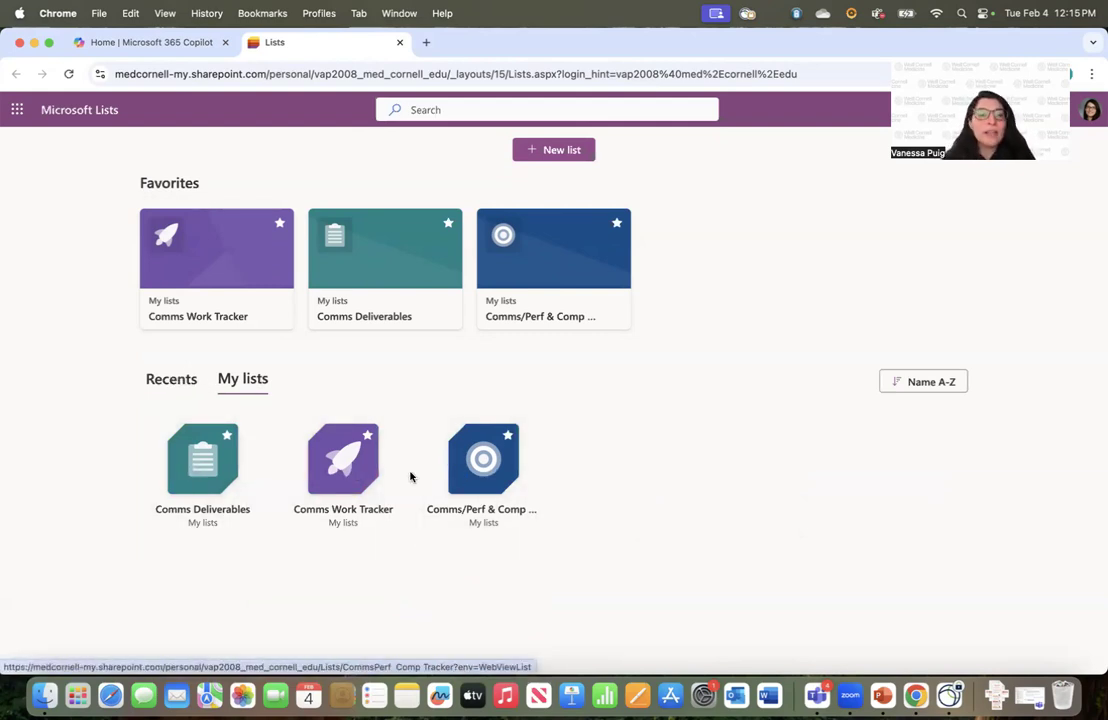
left_click(165, 386)
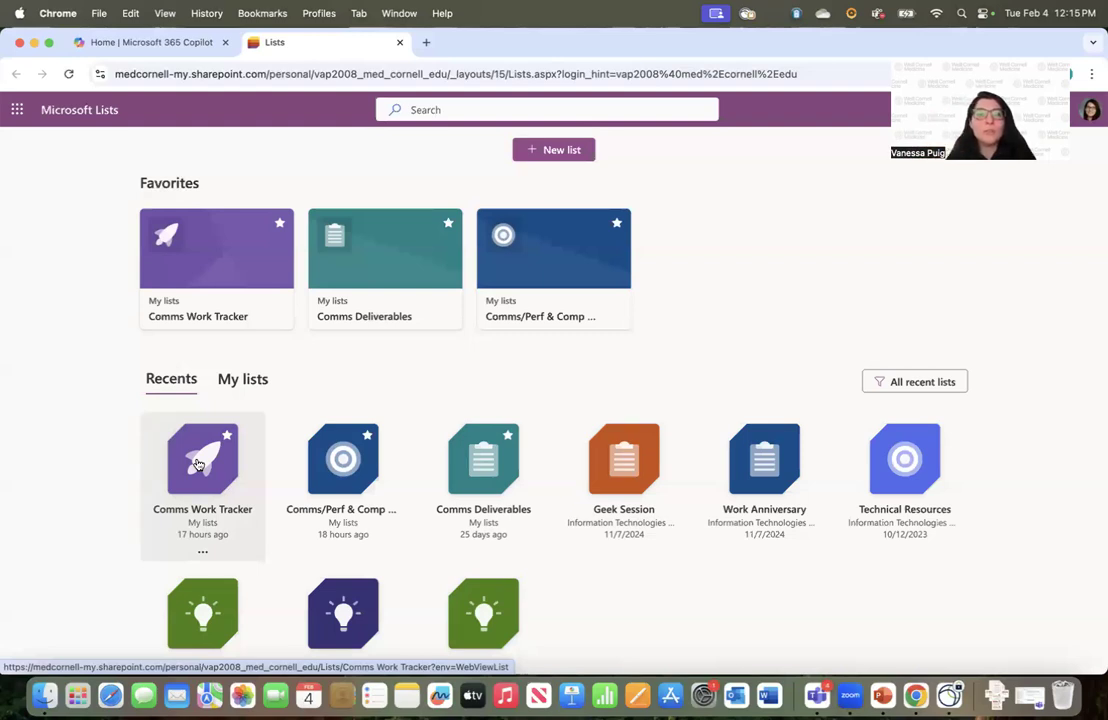
Start a new list and browse the Create a list options and Microsoft templates
left_click(548, 151)
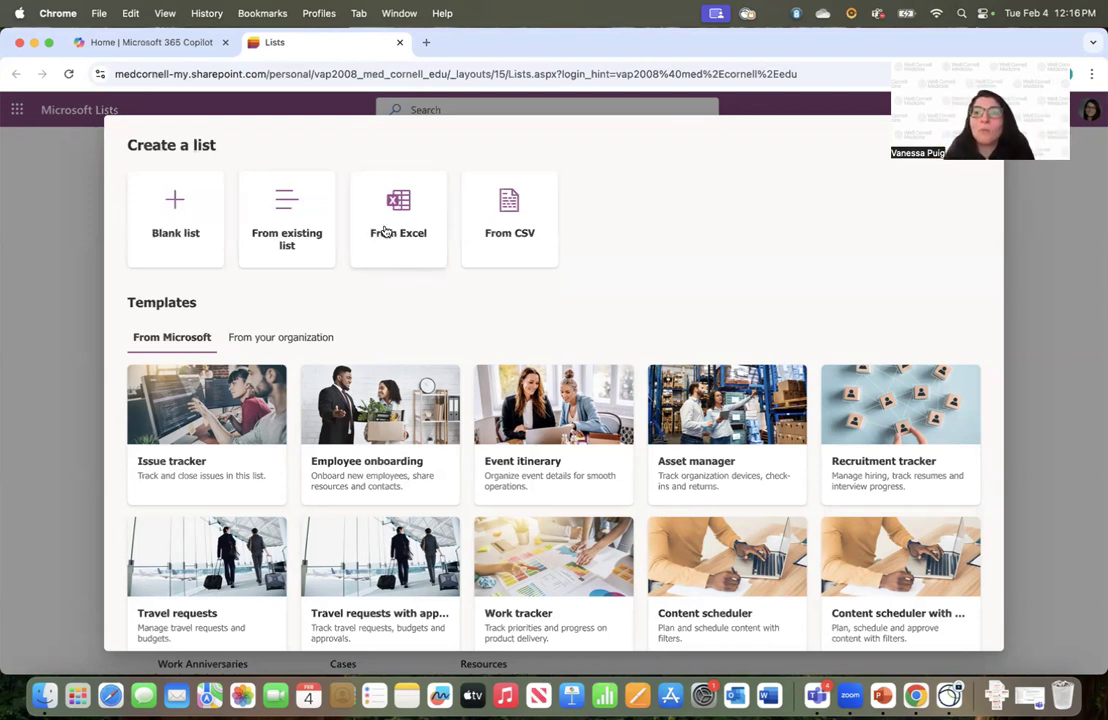
scroll(381, 326, "down", 3)
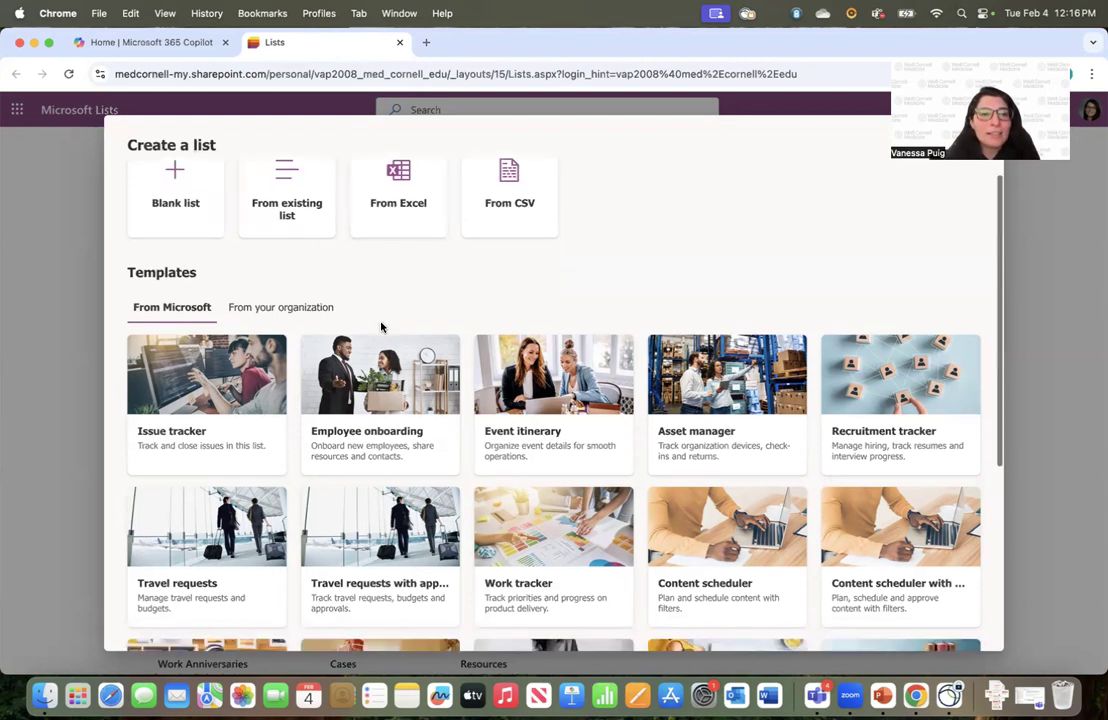
scroll(390, 327, "down", 1)
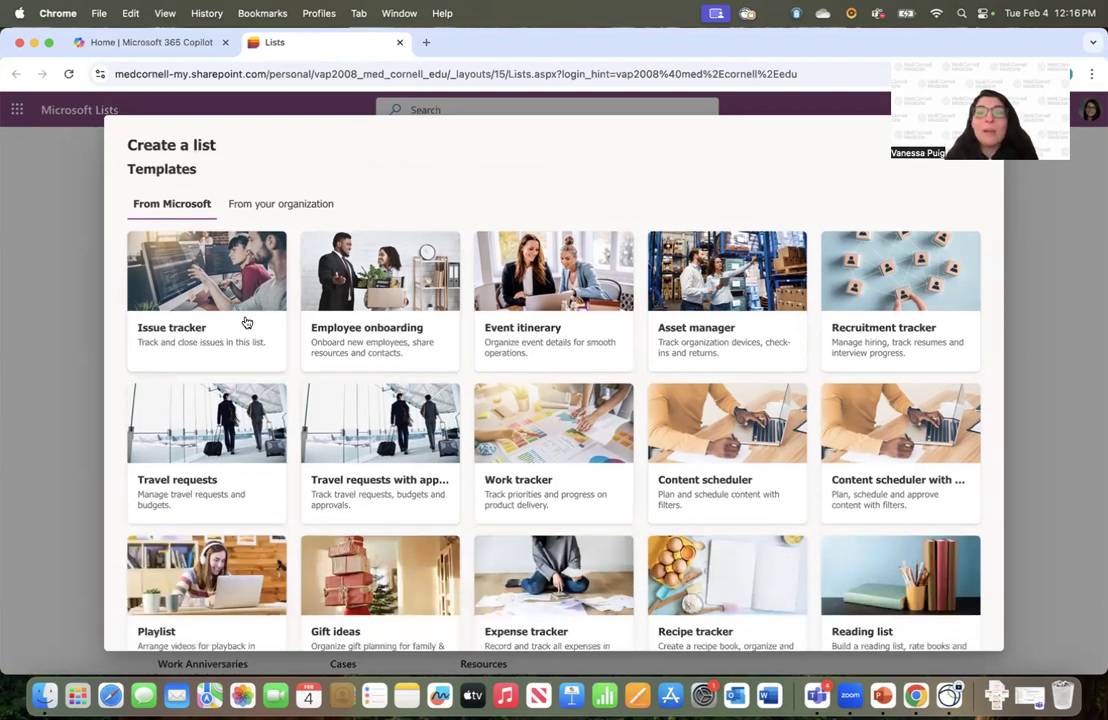
scroll(210, 318, "down", 1)
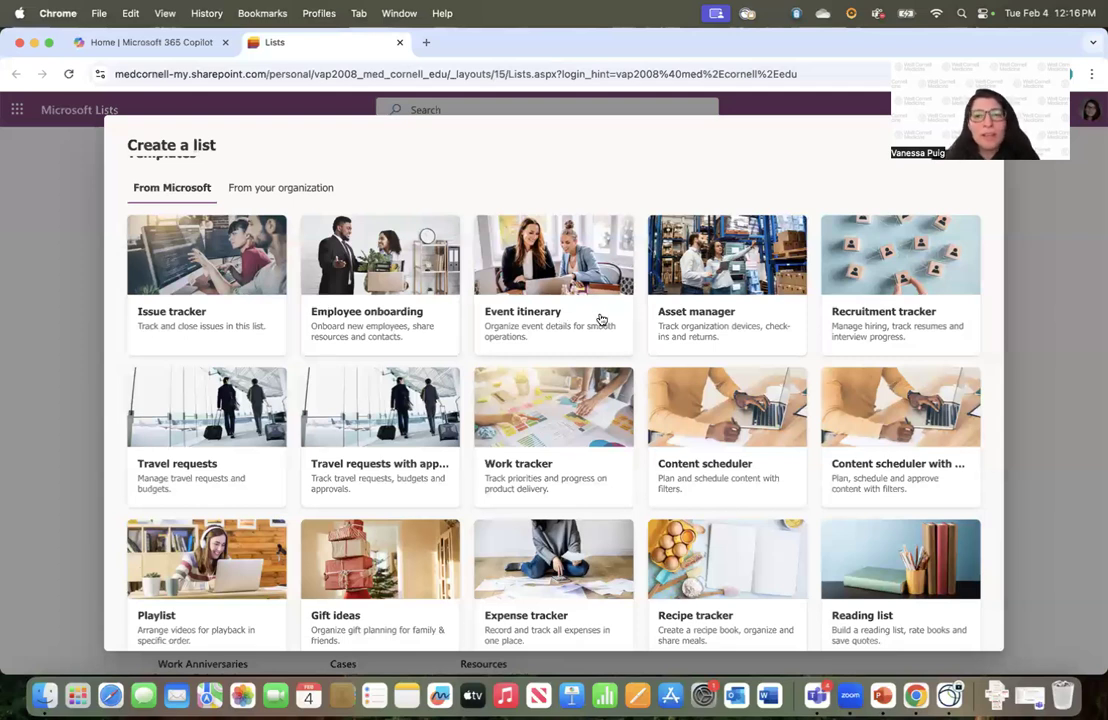
scroll(688, 410, "down", 1)
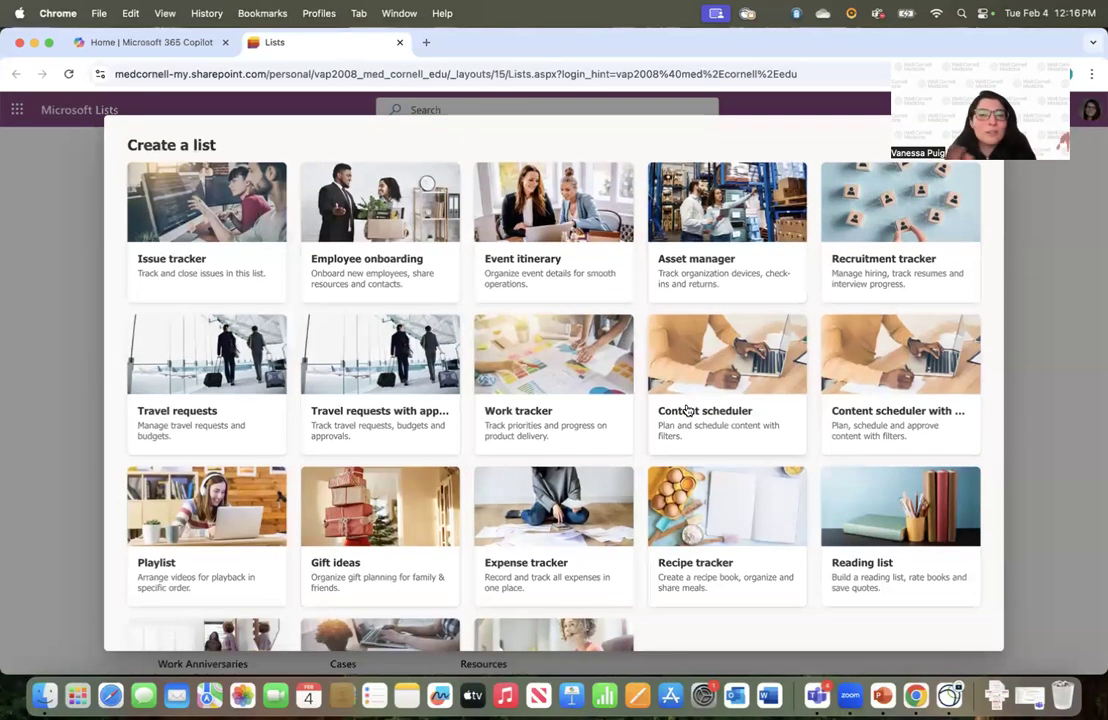
scroll(688, 412, "down", 3)
scroll(686, 419, "down", 3)
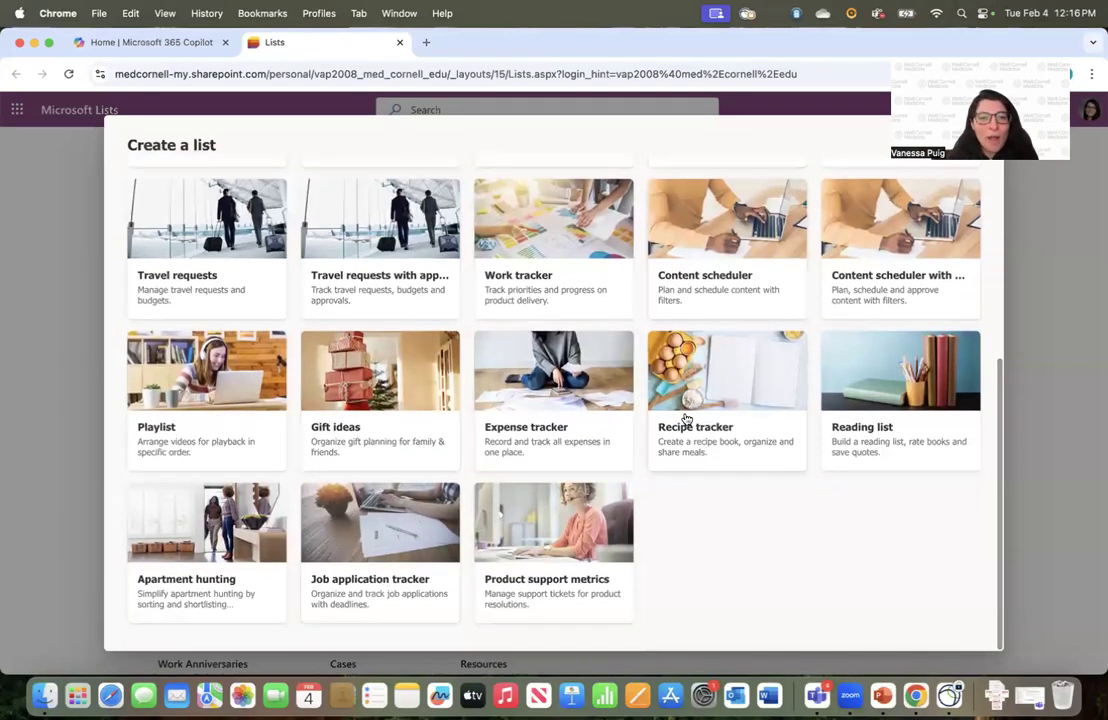
scroll(686, 419, "up", 6)
scroll(686, 419, "up", 5)
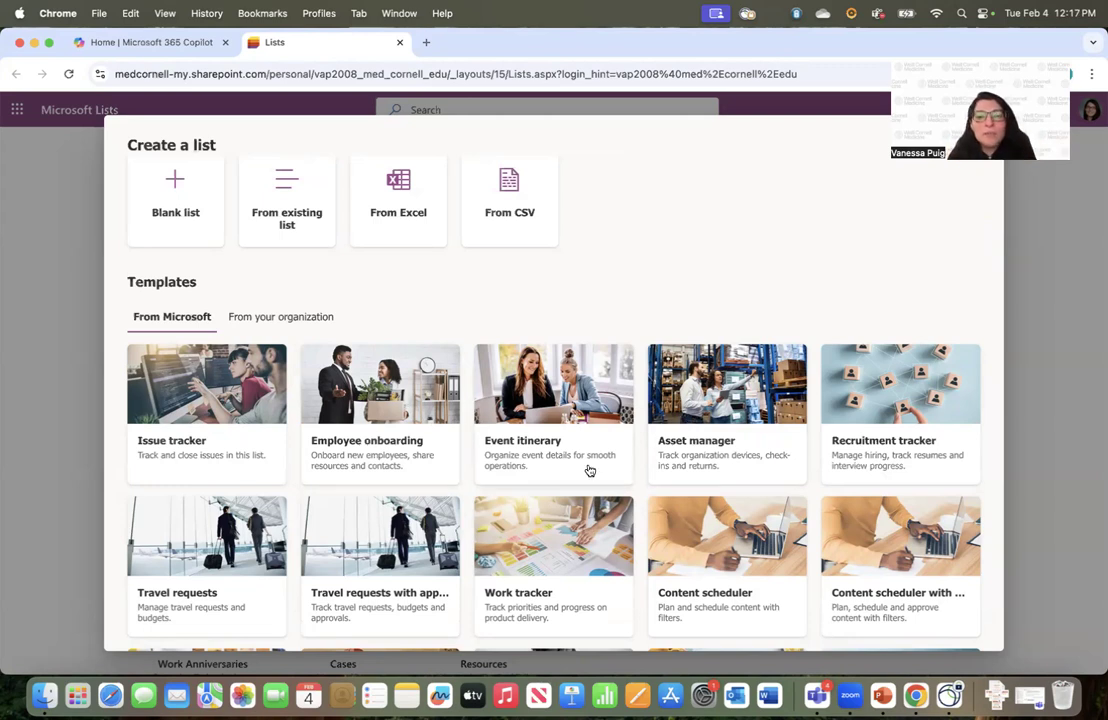
scroll(590, 470, "down", 2)
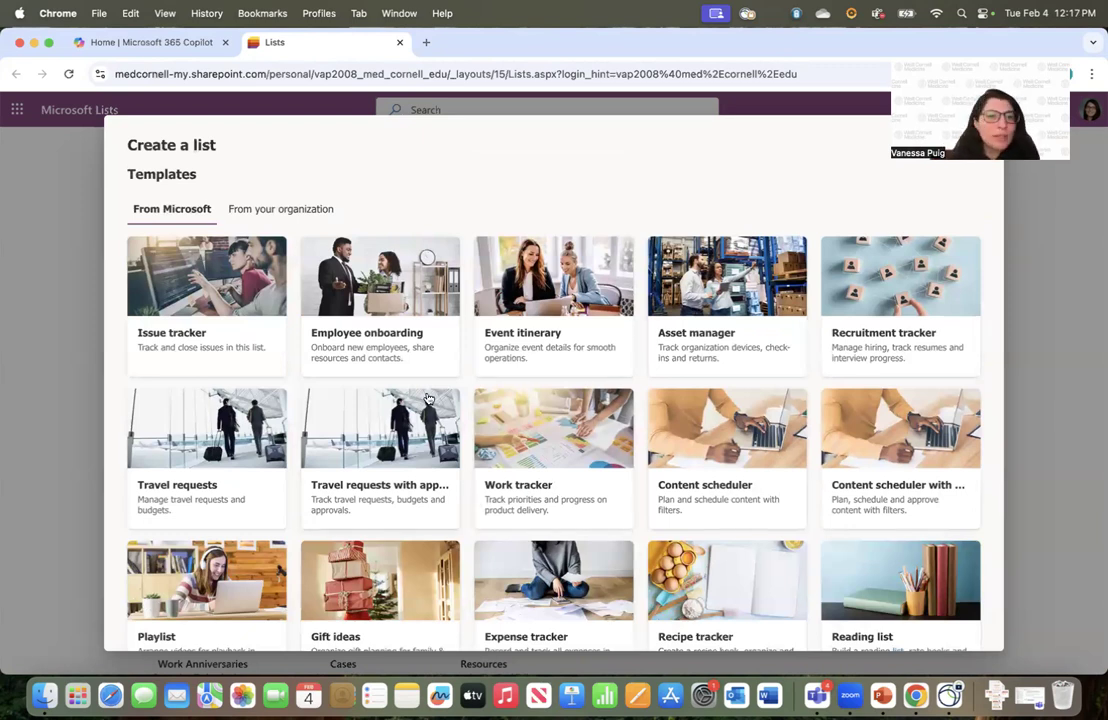
scroll(425, 395, "up", 2)
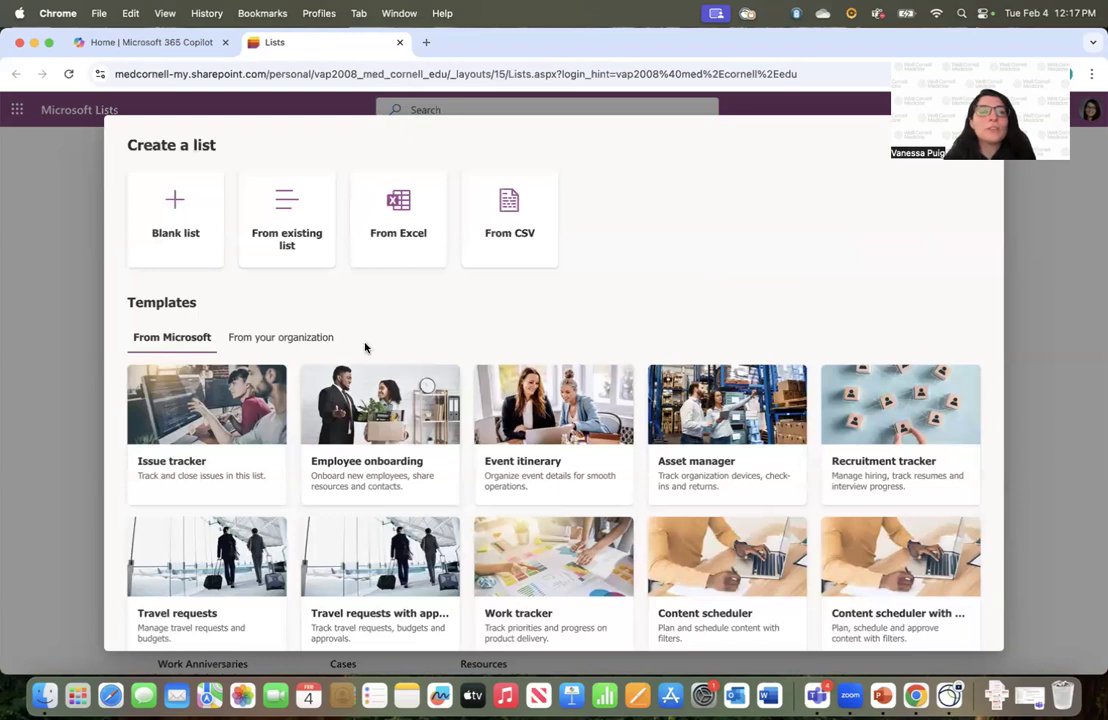
Start a blank list named 'Tech Tuesday Demo' with dark red colour and lightbulb icon
left_click(178, 226)
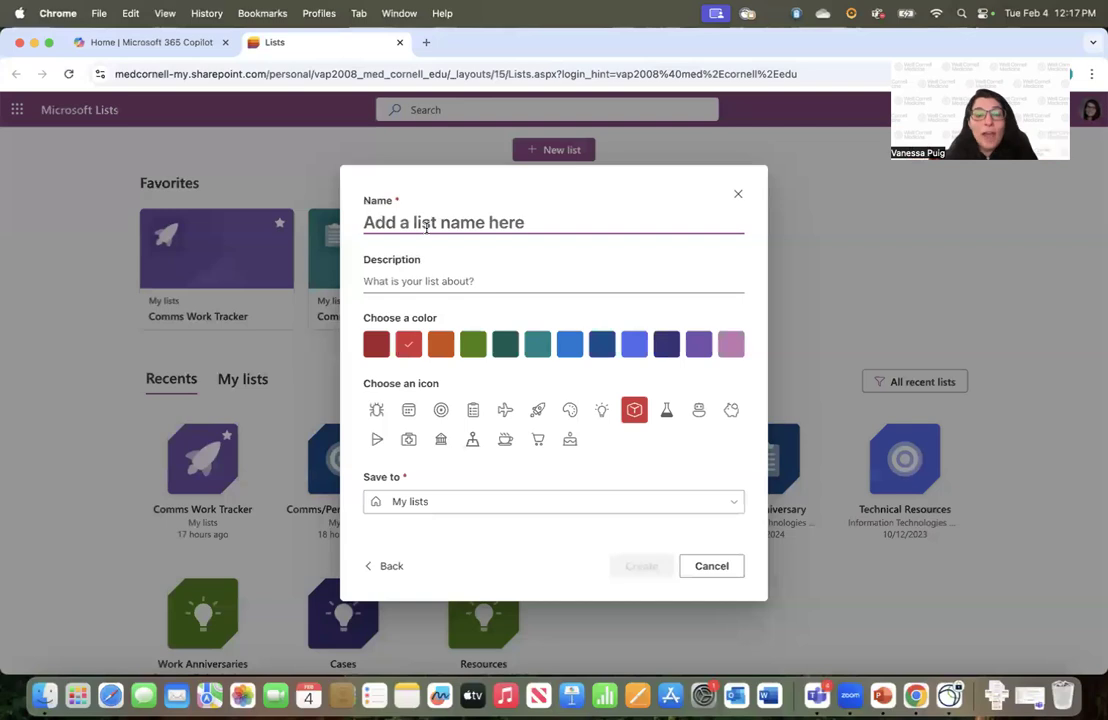
type("Tech Tuesday Demo")
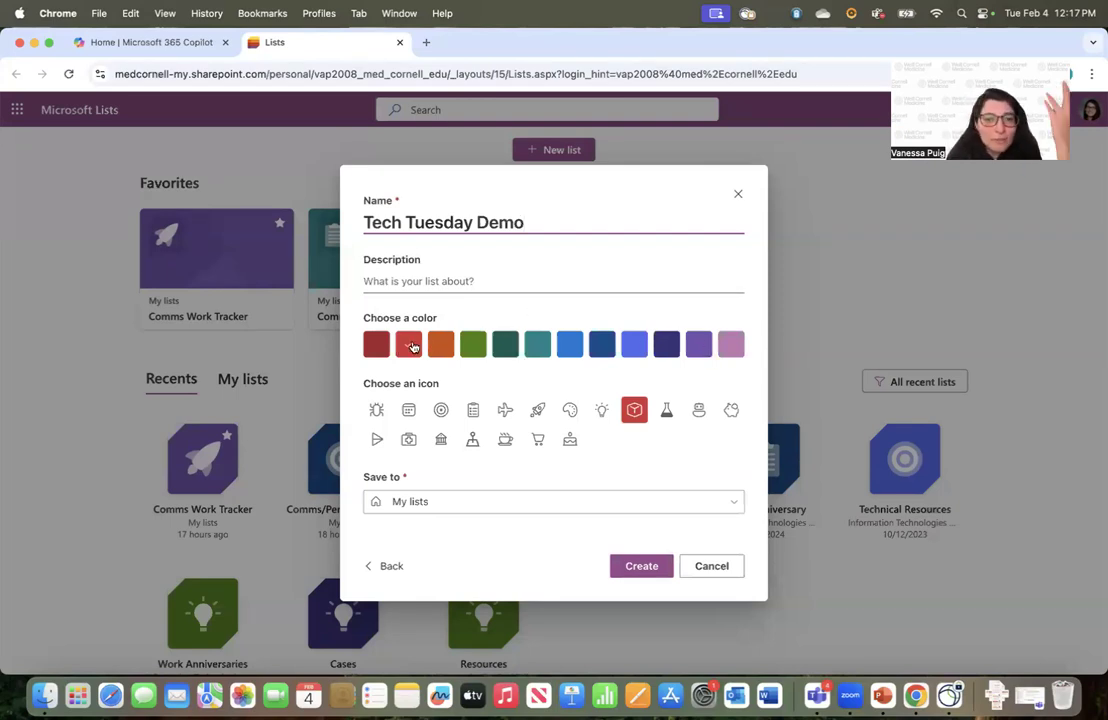
left_click(377, 345)
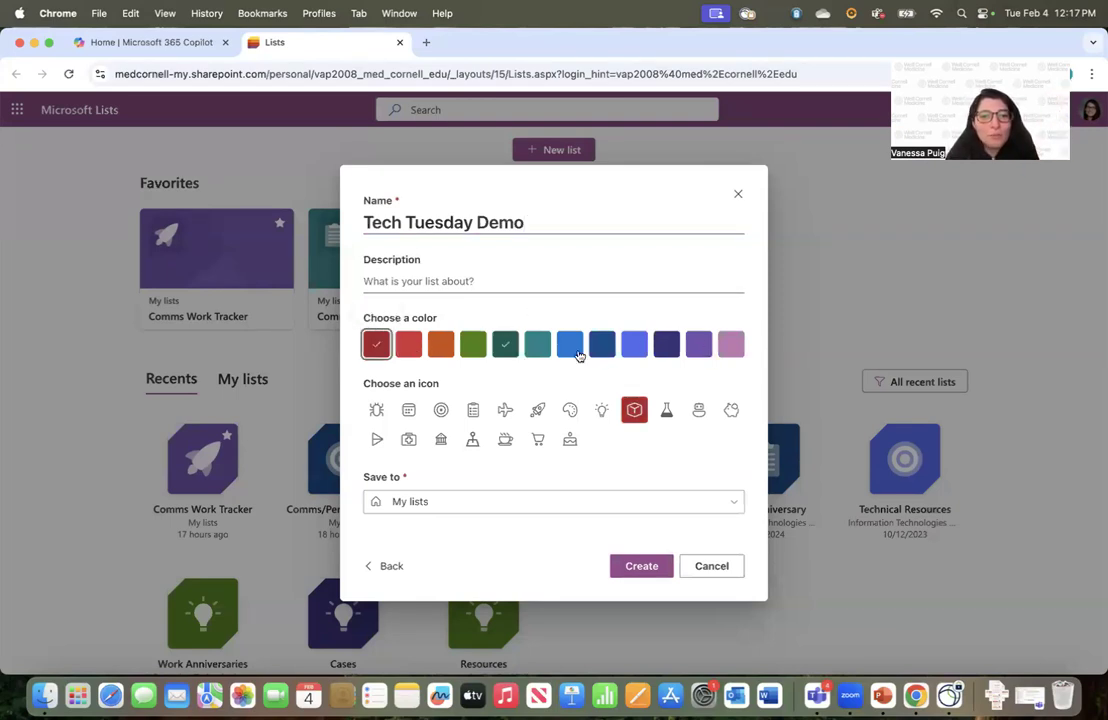
left_click(600, 410)
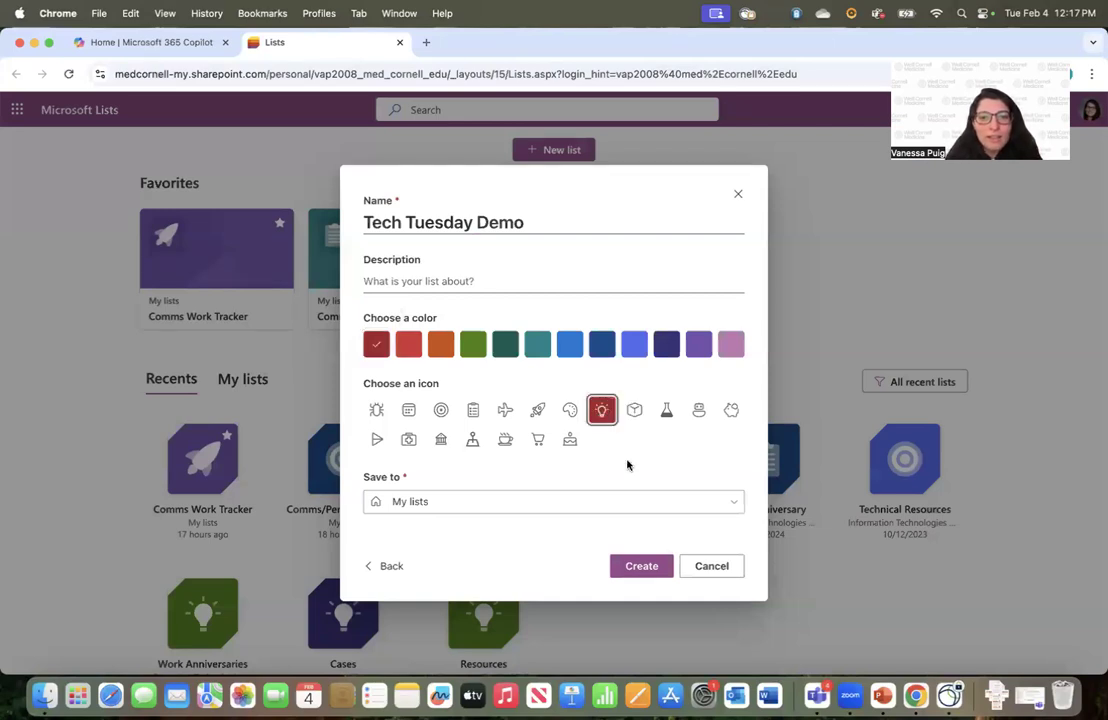
Keep the save location as My lists and create the list
left_click(488, 503)
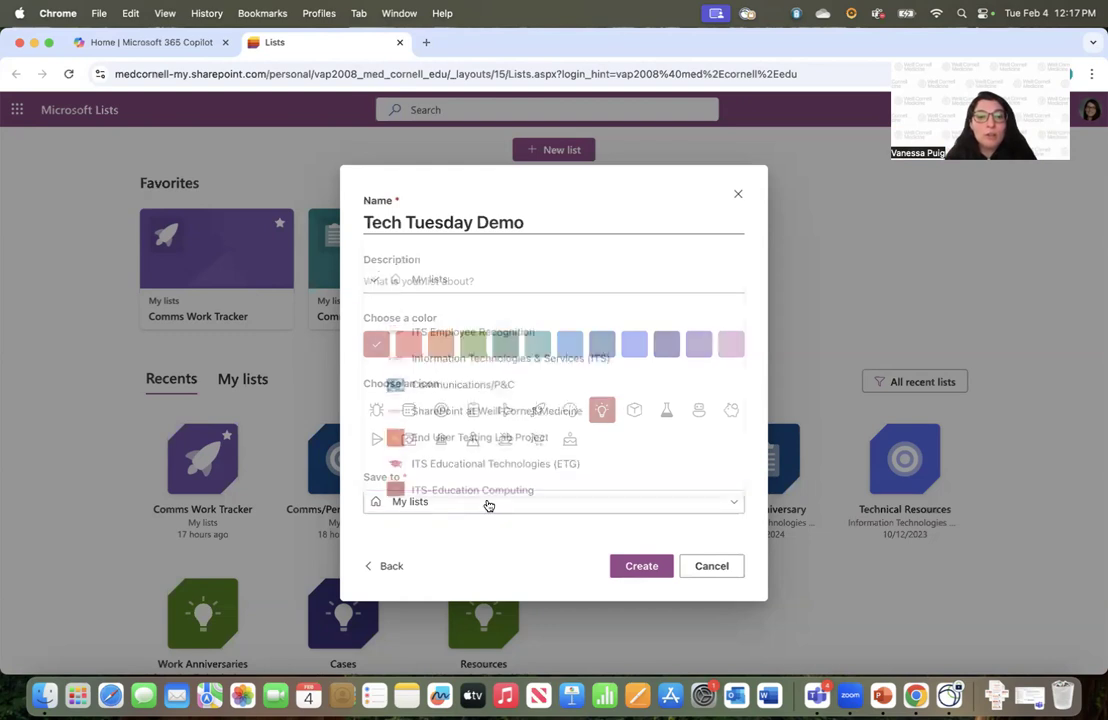
scroll(488, 480, "down", 2)
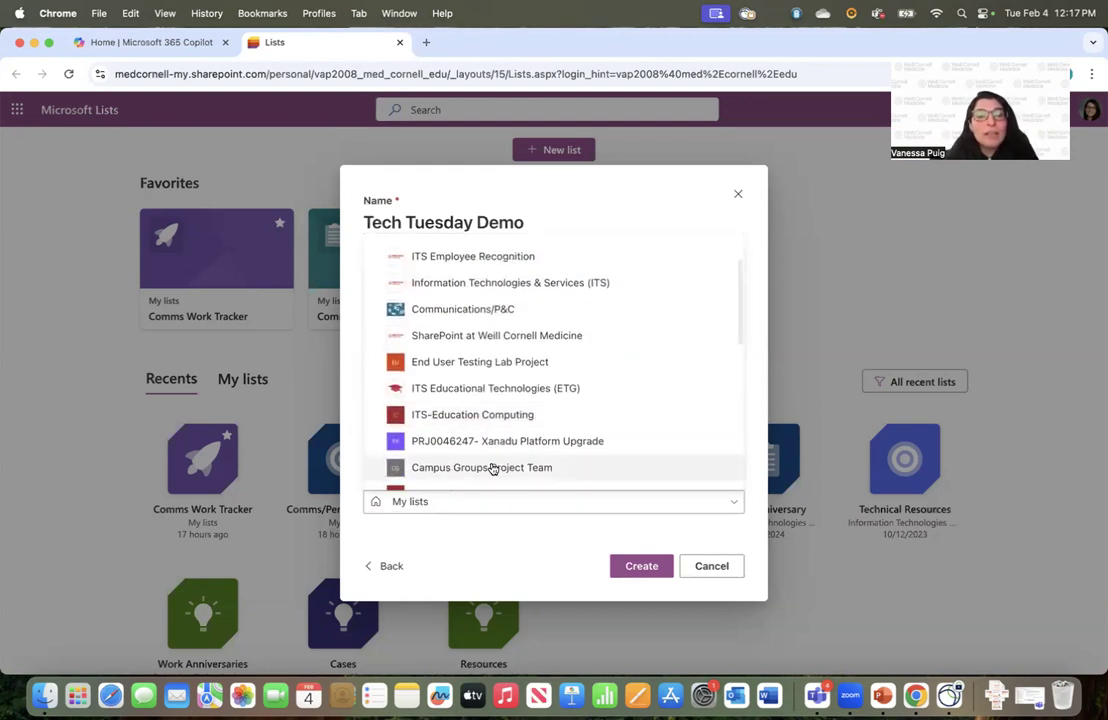
scroll(492, 469, "down", 5)
scroll(492, 469, "up", 5)
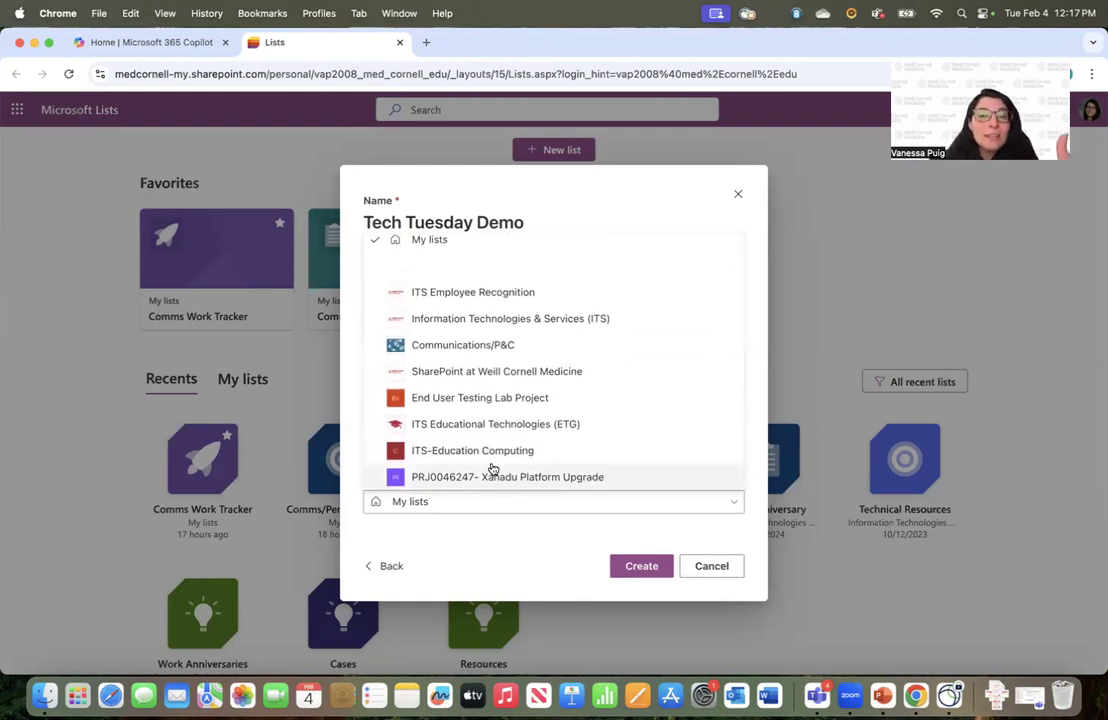
scroll(492, 469, "down", 5)
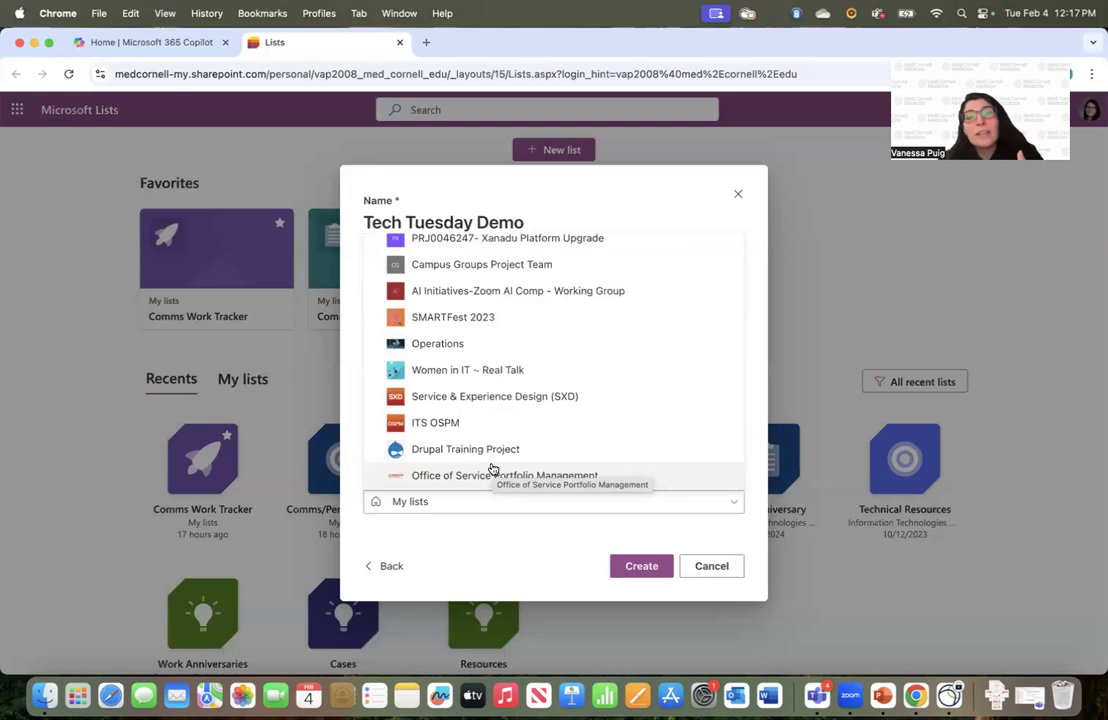
scroll(492, 469, "down", 5)
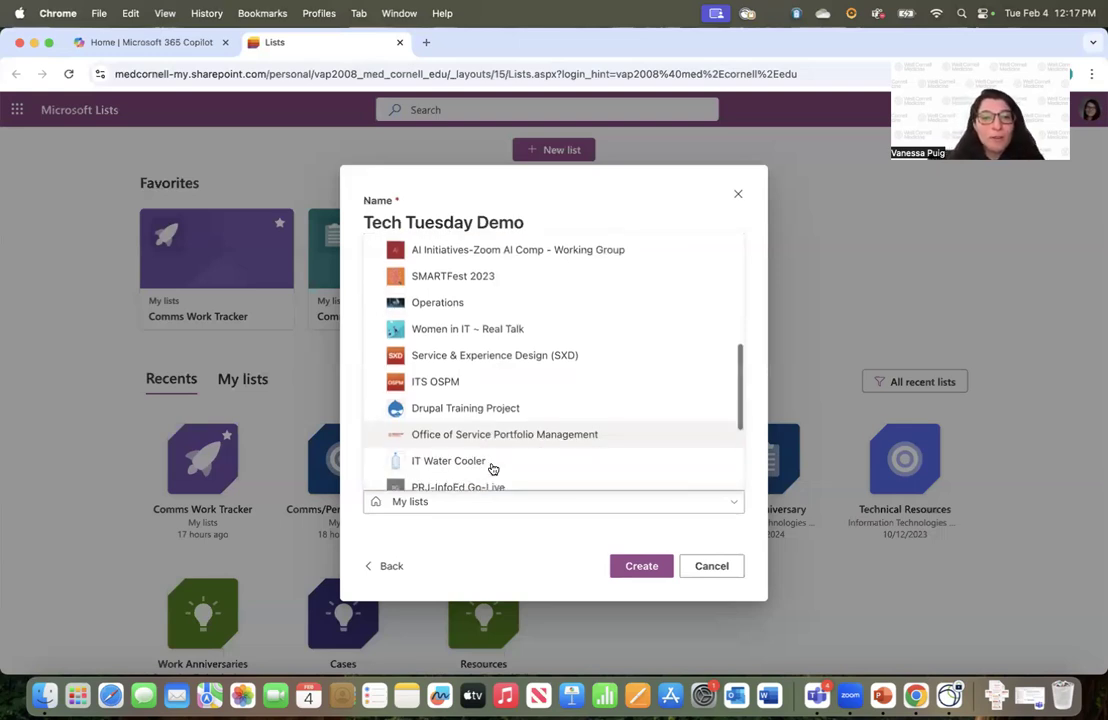
scroll(492, 469, "up", 10)
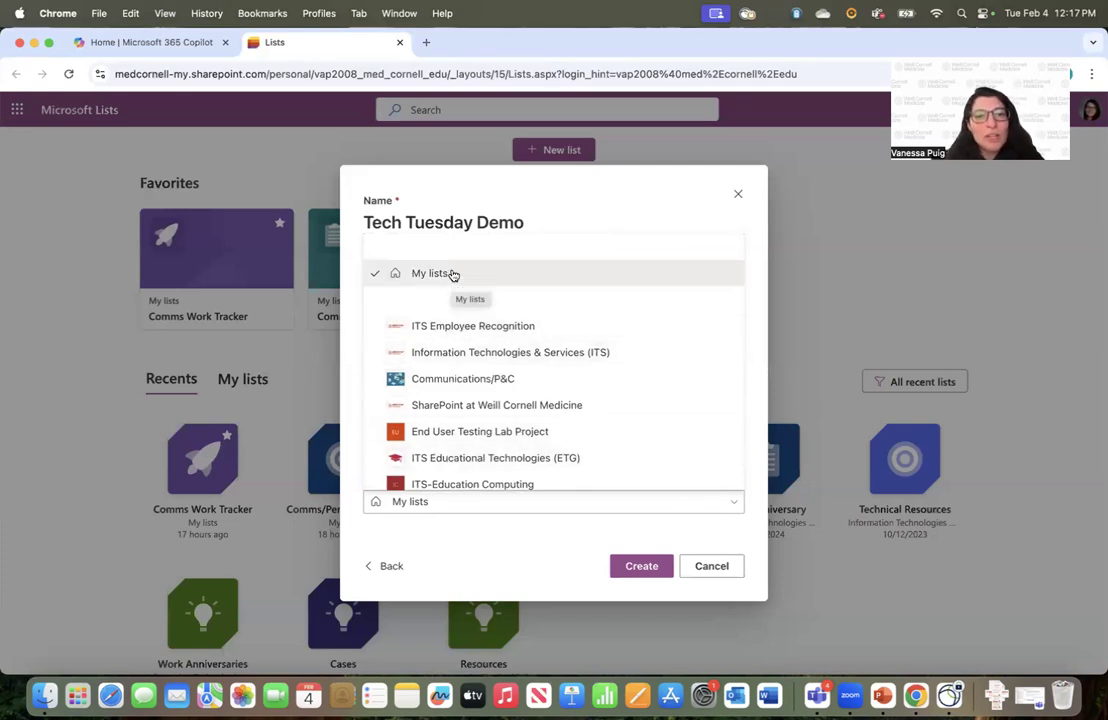
left_click(451, 274)
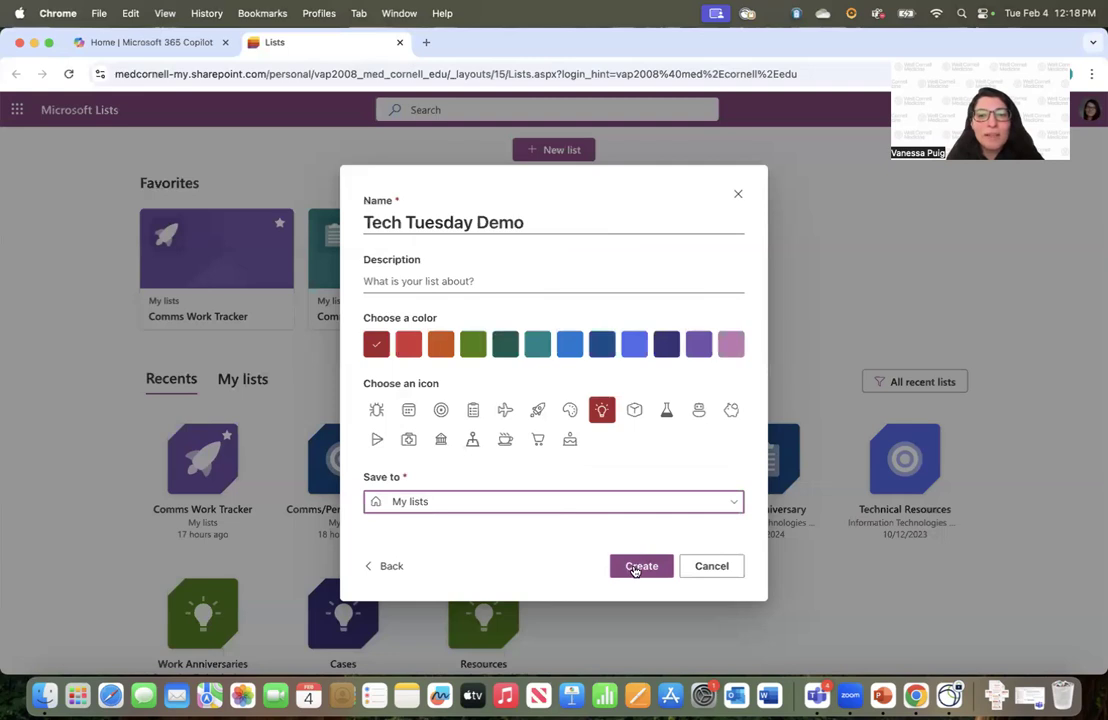
left_click(634, 568)
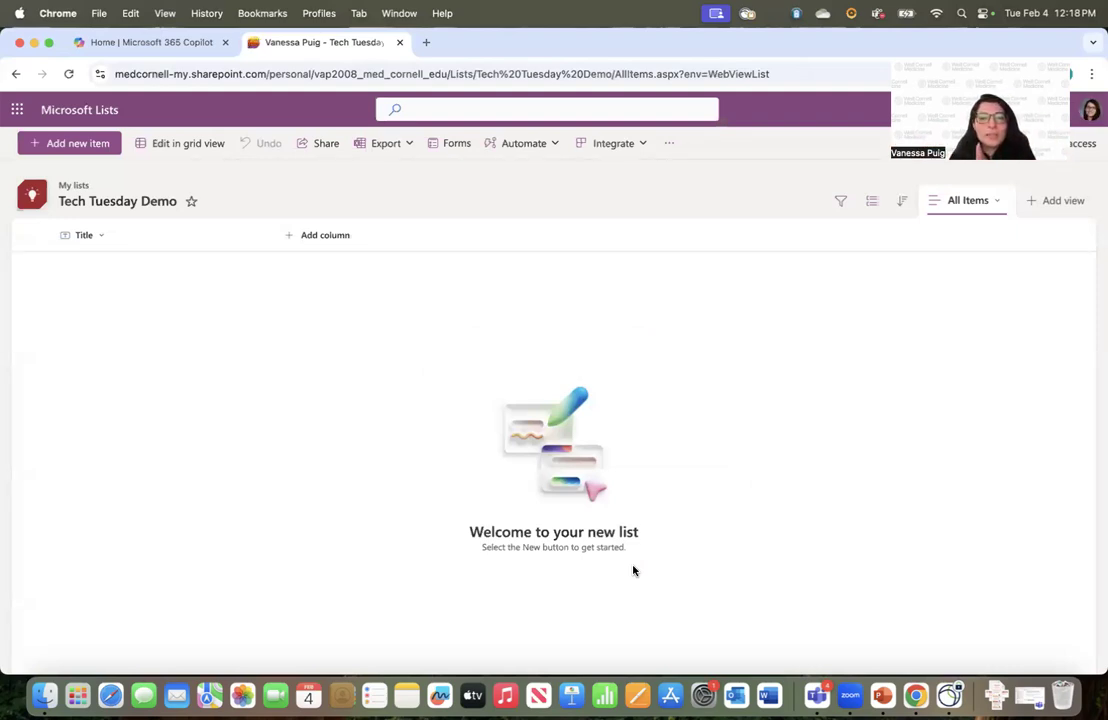
Review the empty list's getting-started hint, then open a new item form and close it unsaved
triple_click(537, 548)
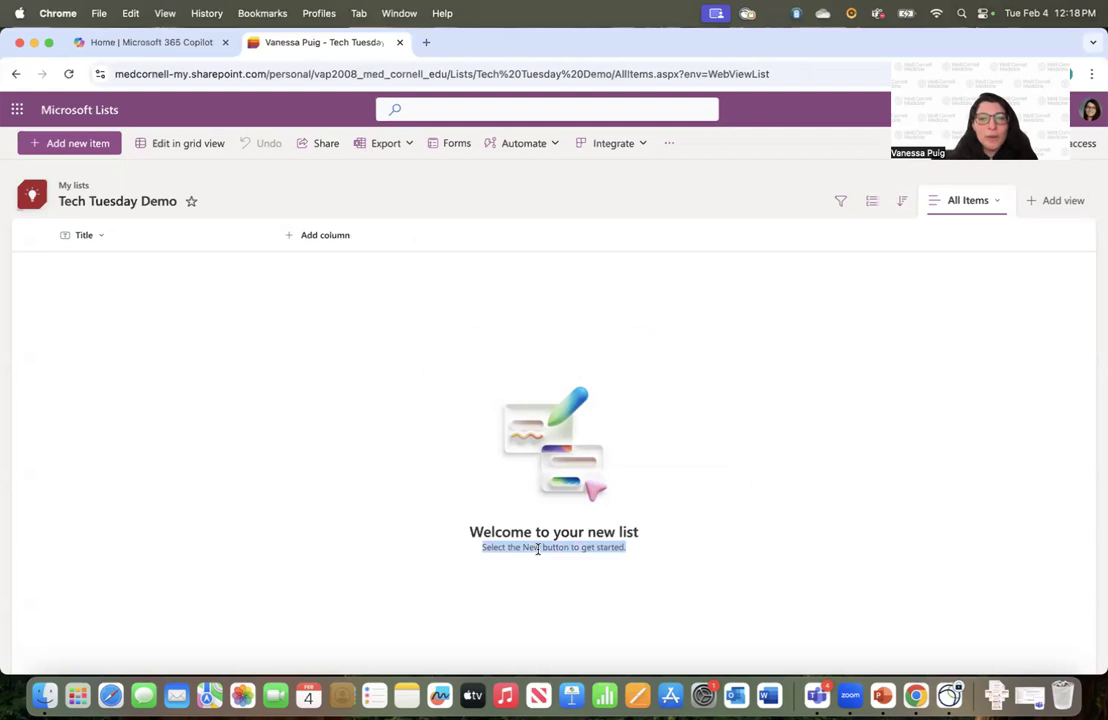
left_click(58, 144)
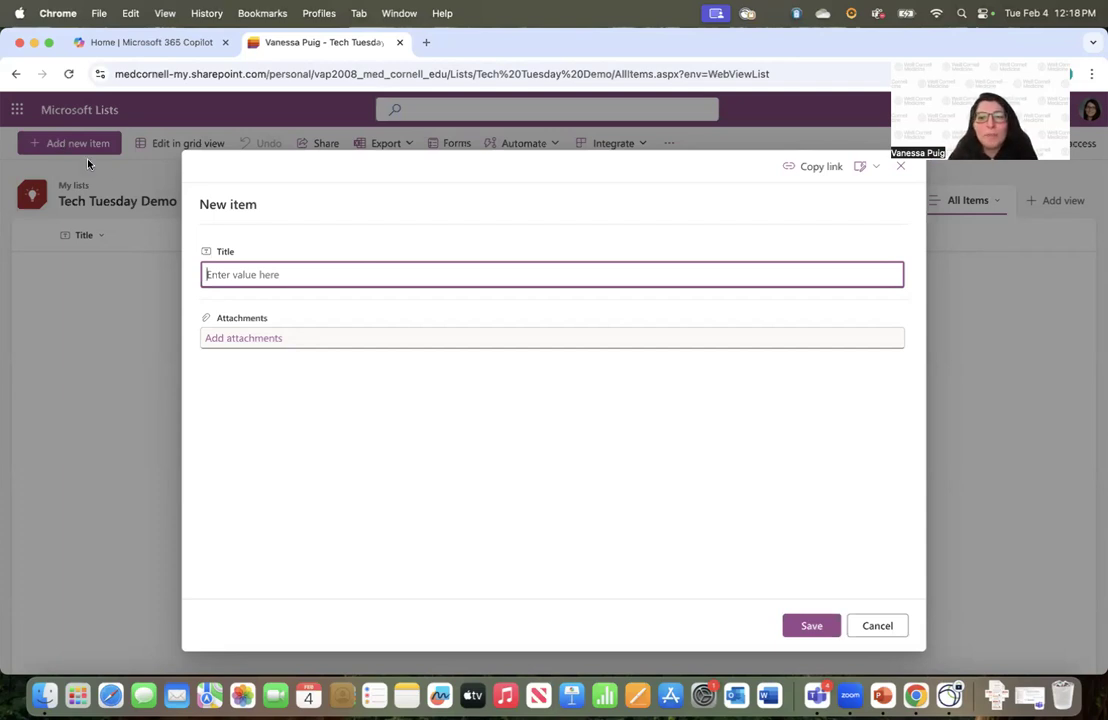
left_click(867, 625)
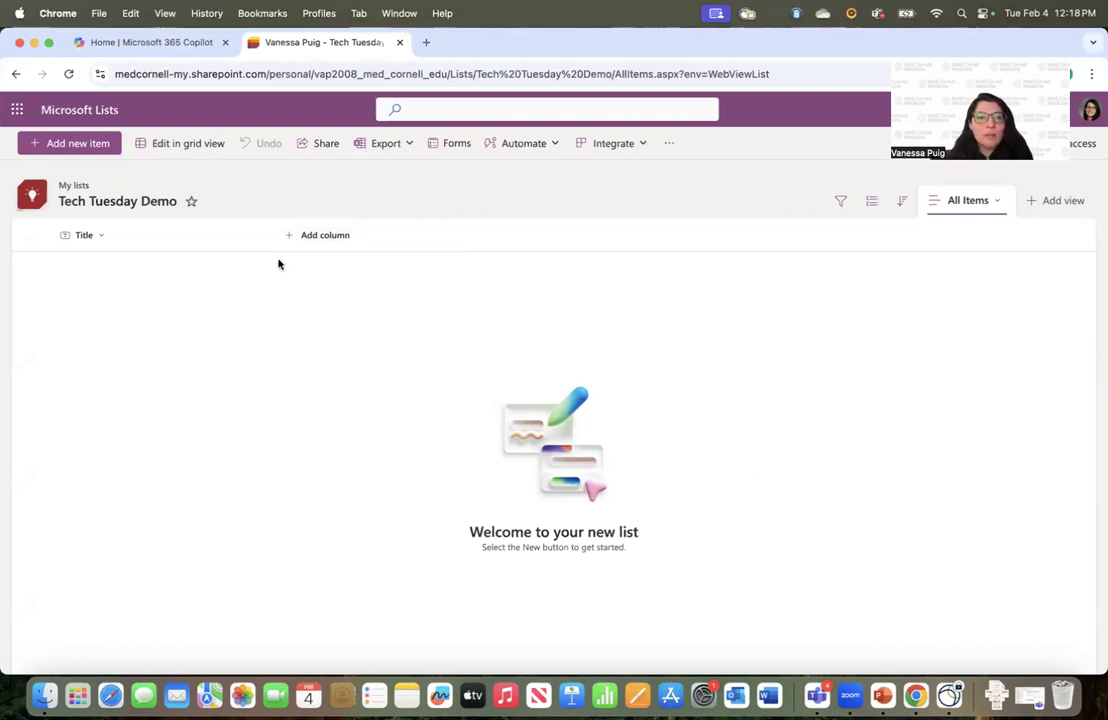
Add a new Text column named 'Description'
left_click(321, 240)
scroll(542, 400, "down", 1)
scroll(542, 400, "up", 1)
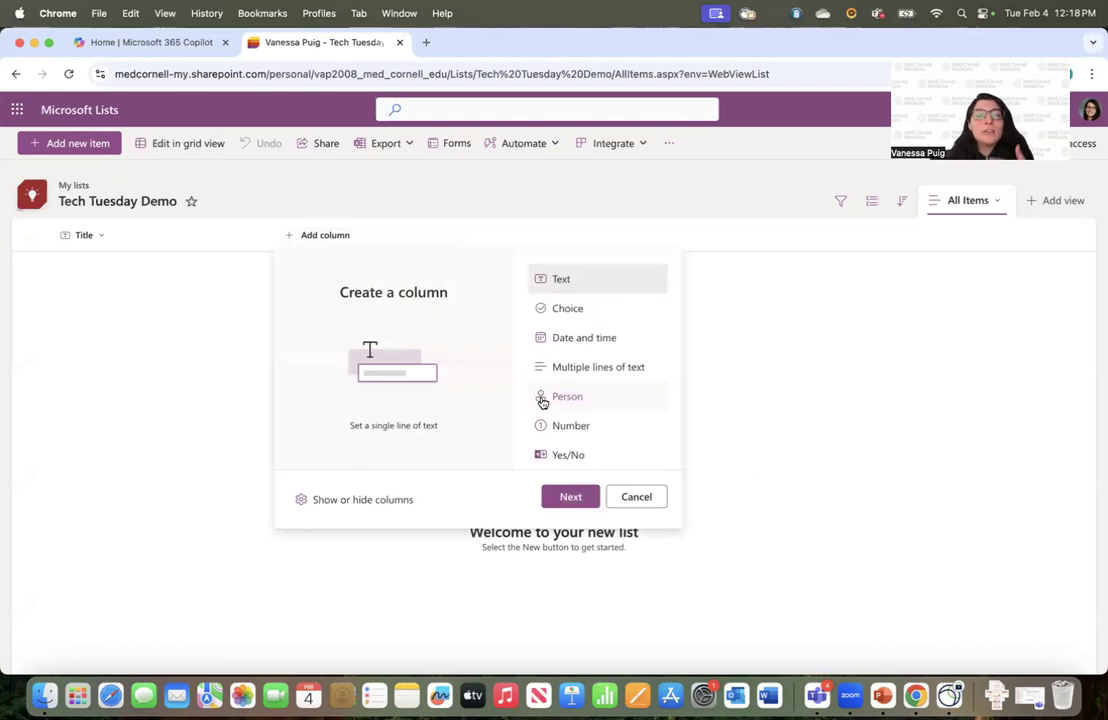
scroll(542, 402, "down", 1)
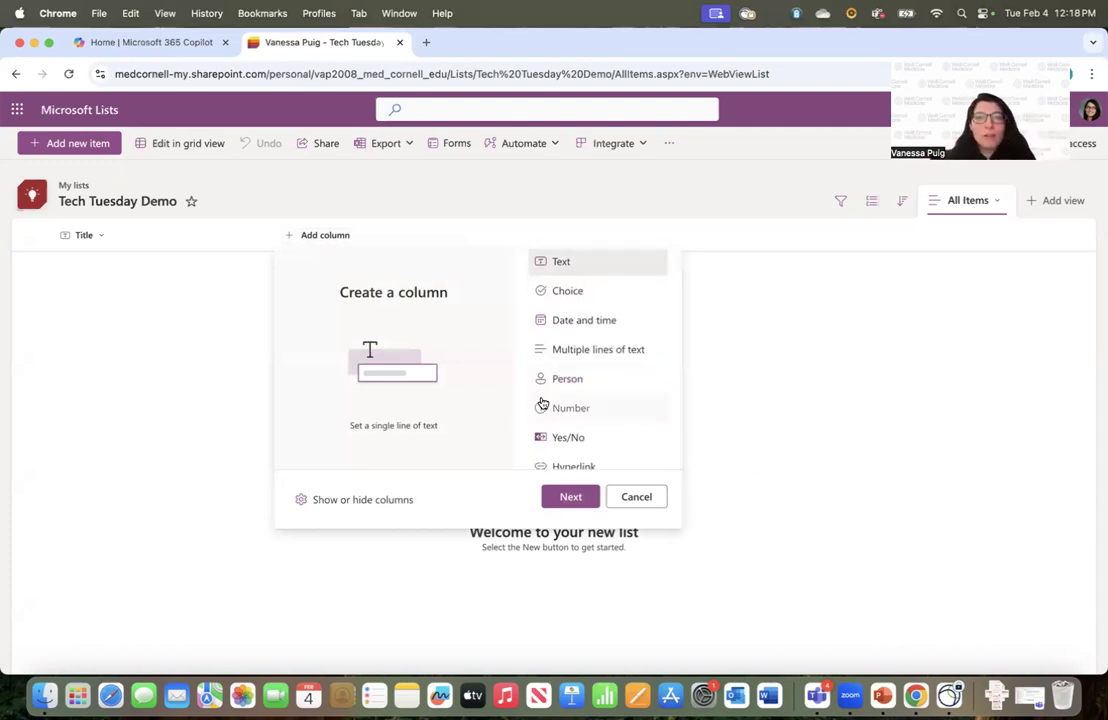
scroll(555, 378, "down", 4)
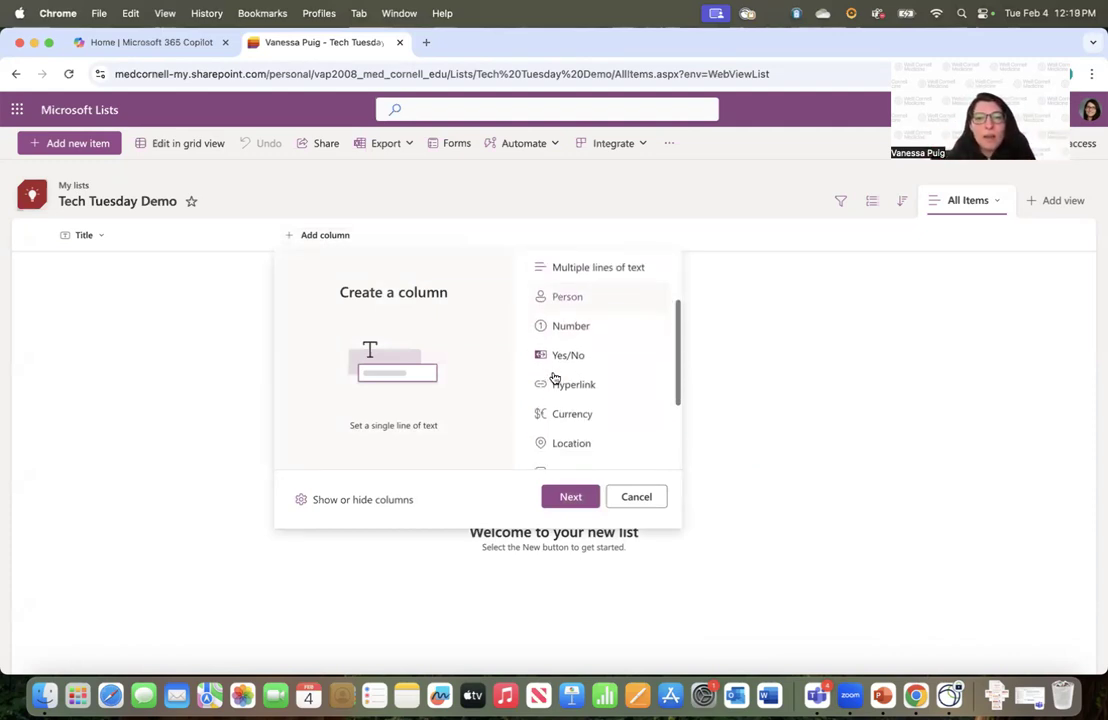
scroll(555, 378, "up", 5)
scroll(555, 378, "down", 2)
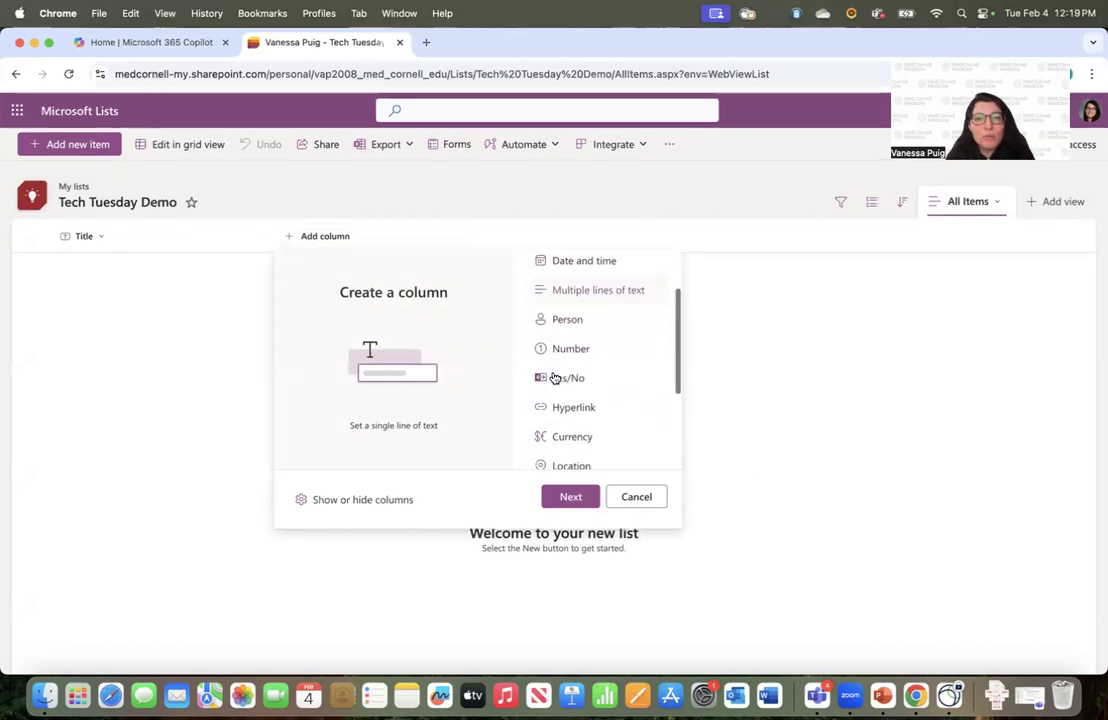
scroll(586, 317, "up", 2)
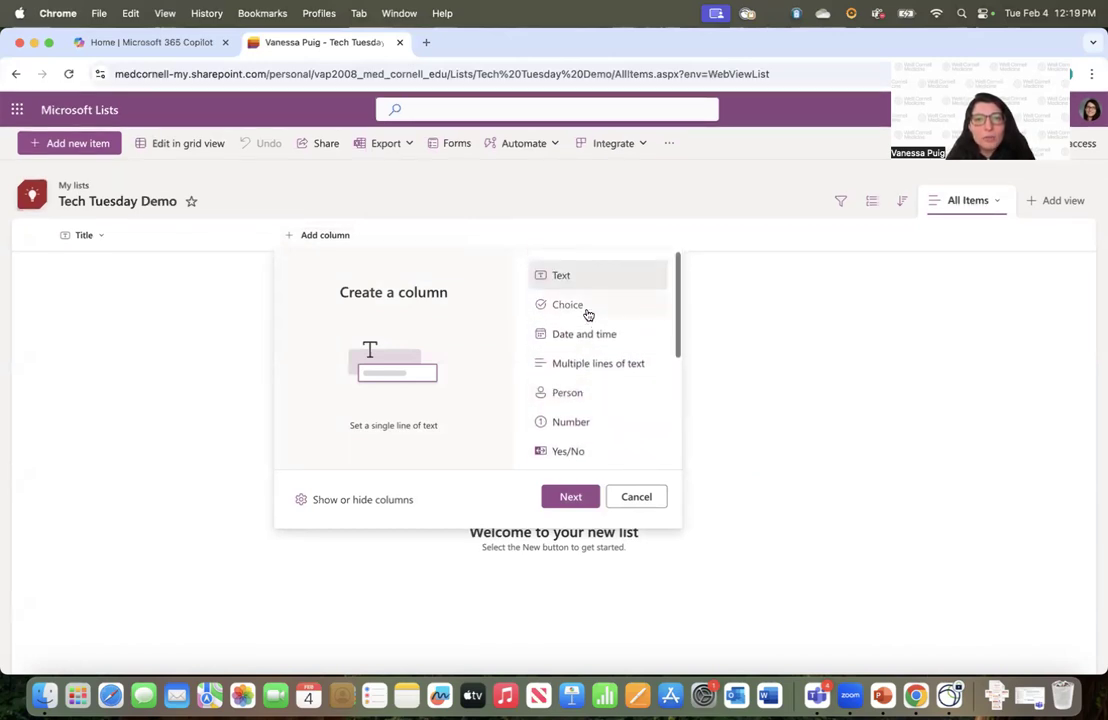
left_click(568, 496)
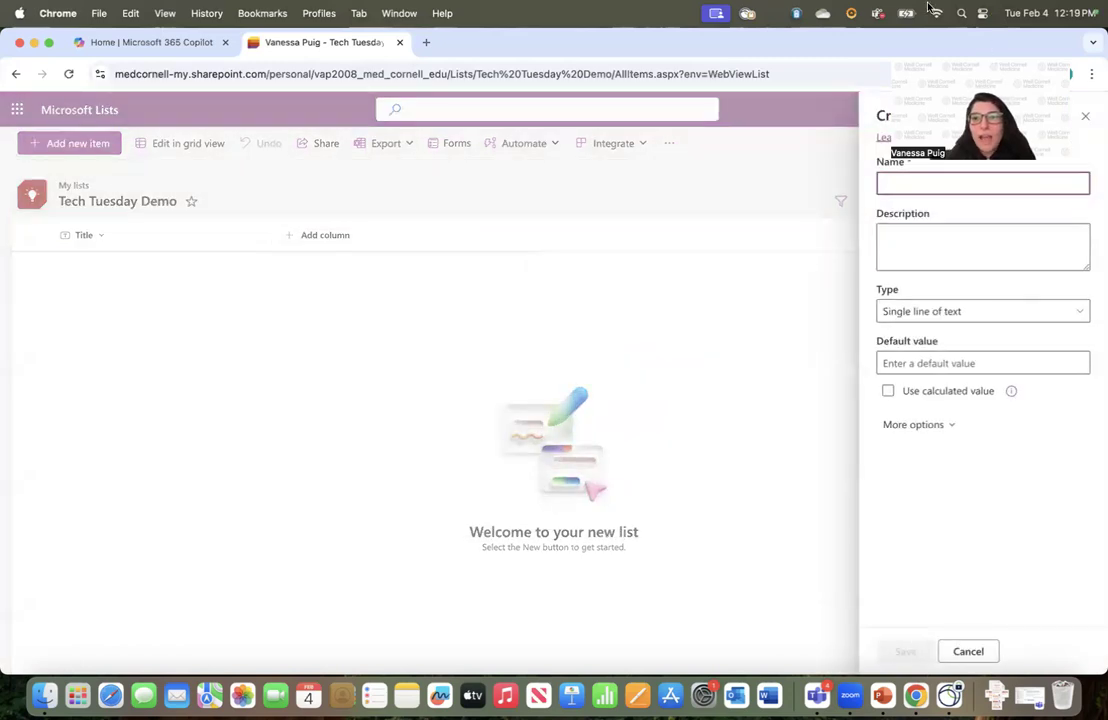
type("D")
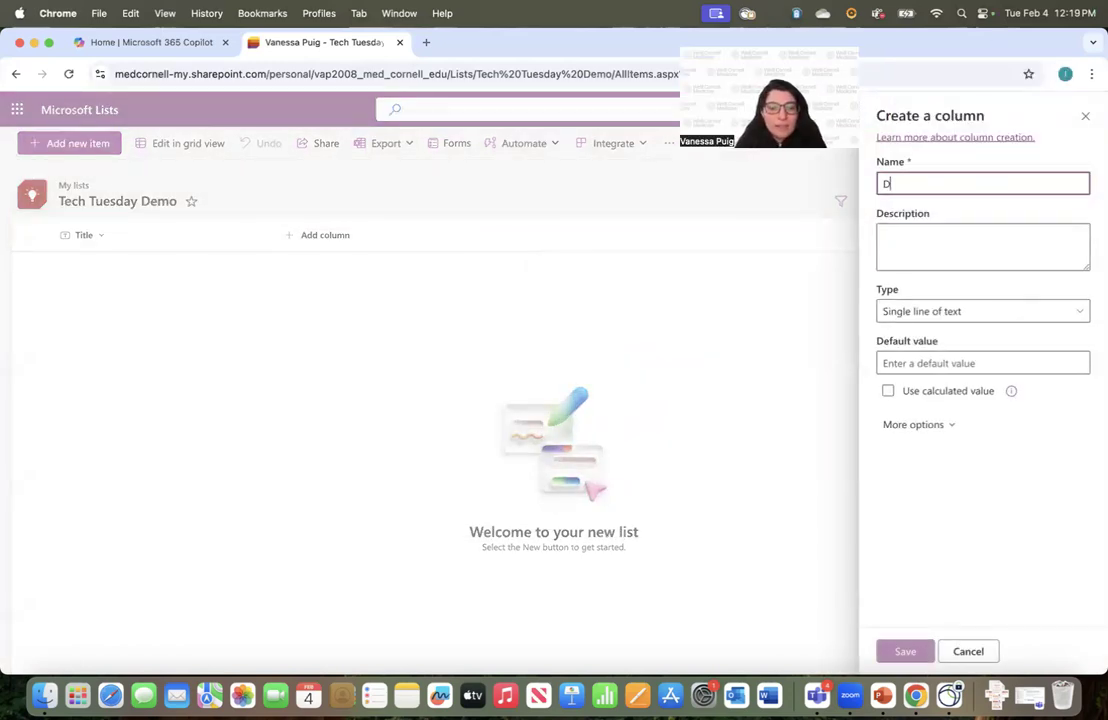
type("escription")
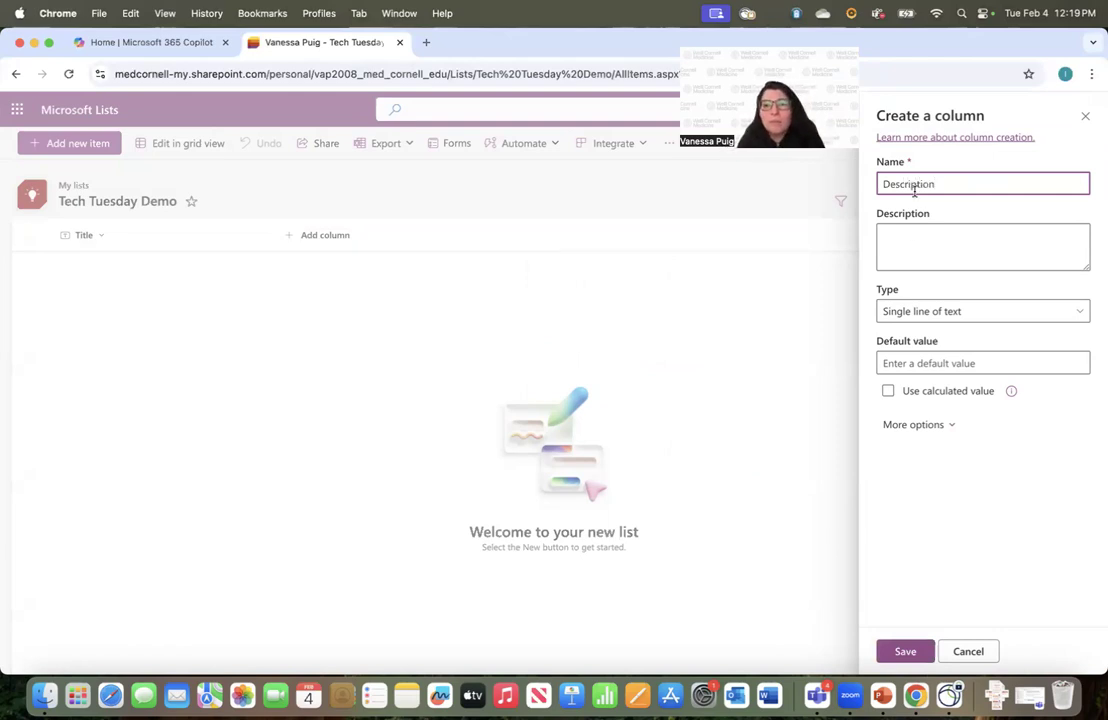
Make Description a multiple-lines-of-text column, review its more options, and save it
left_click(907, 248)
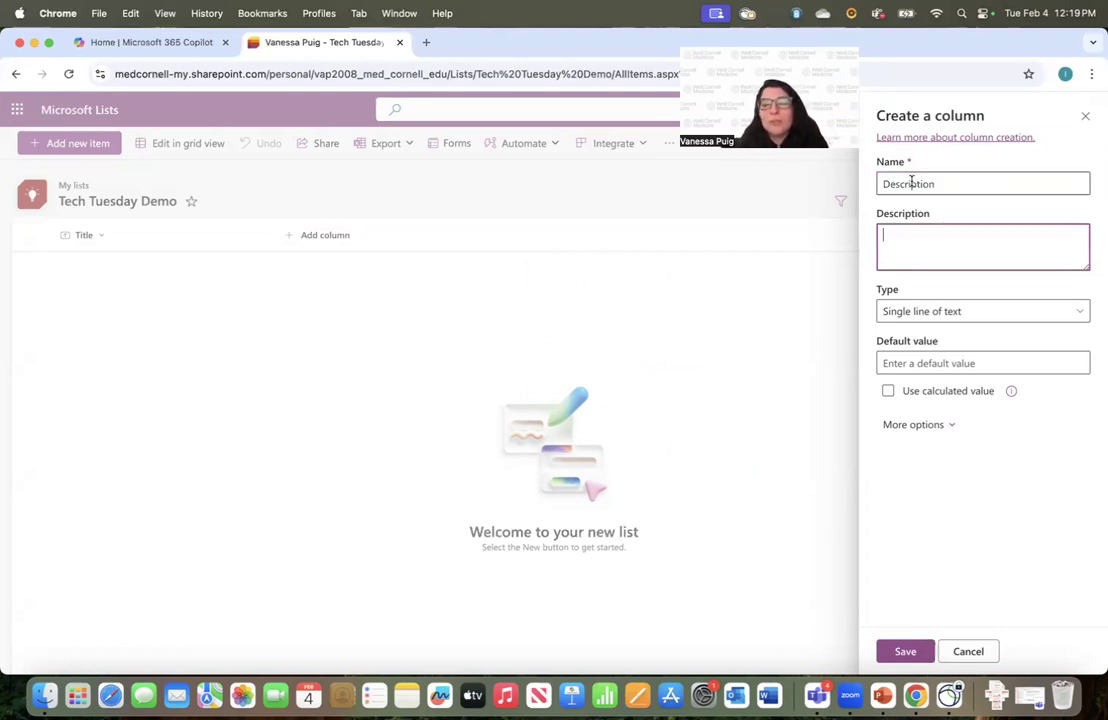
left_click(940, 313)
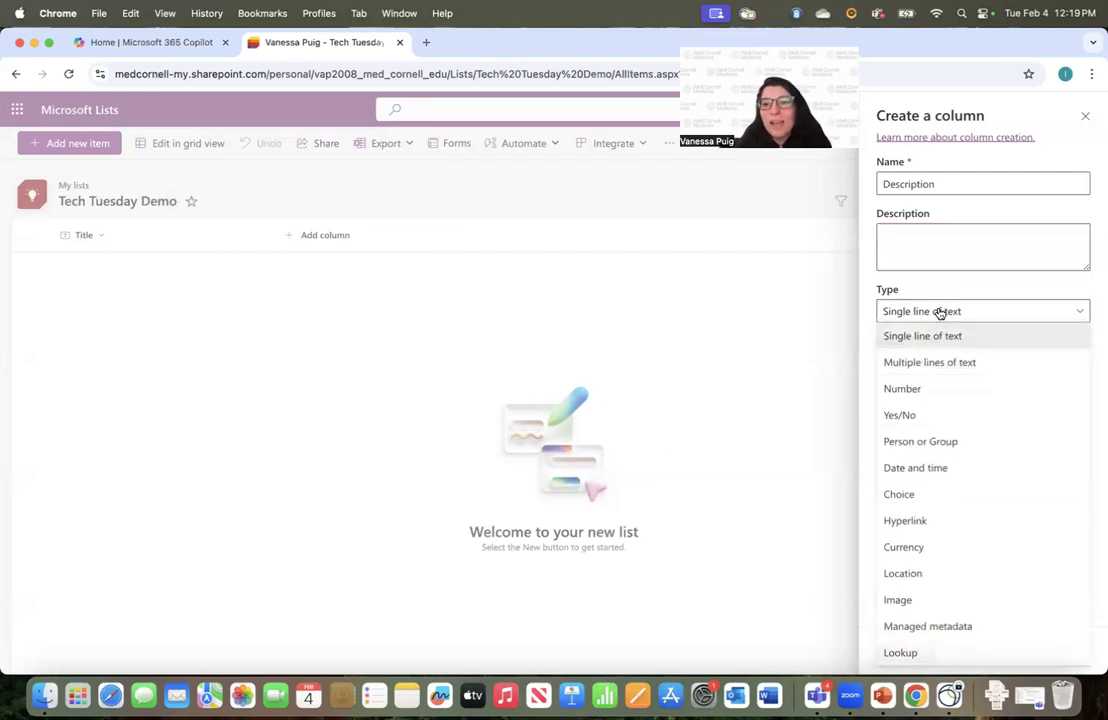
left_click(956, 363)
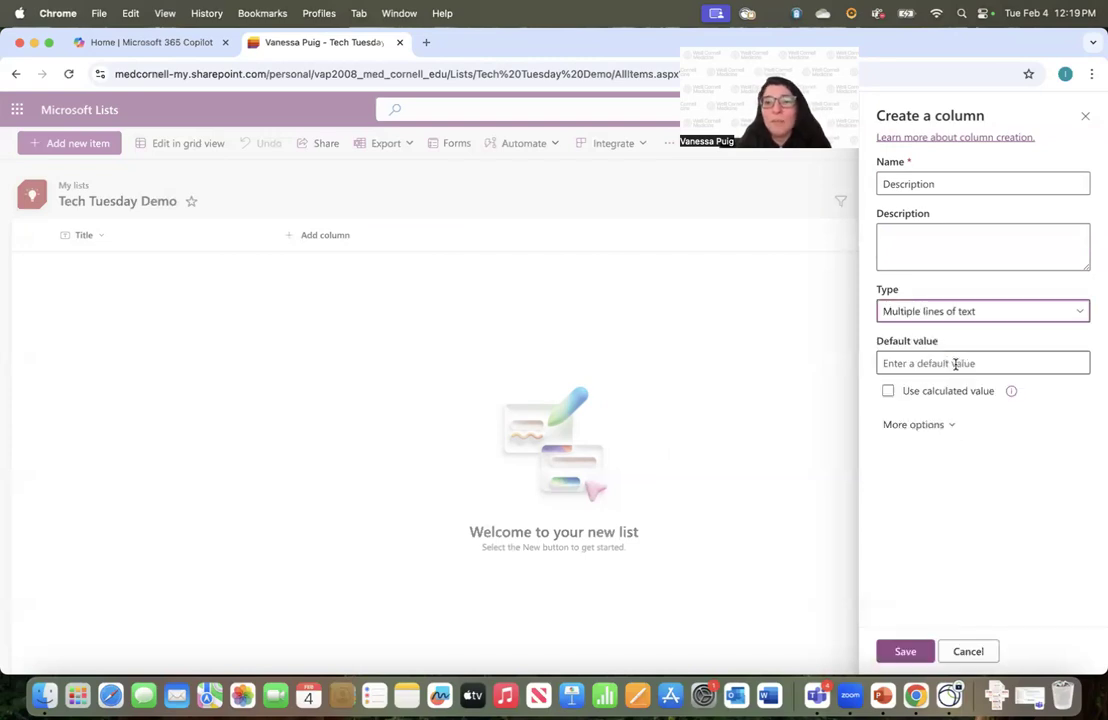
left_click(935, 364)
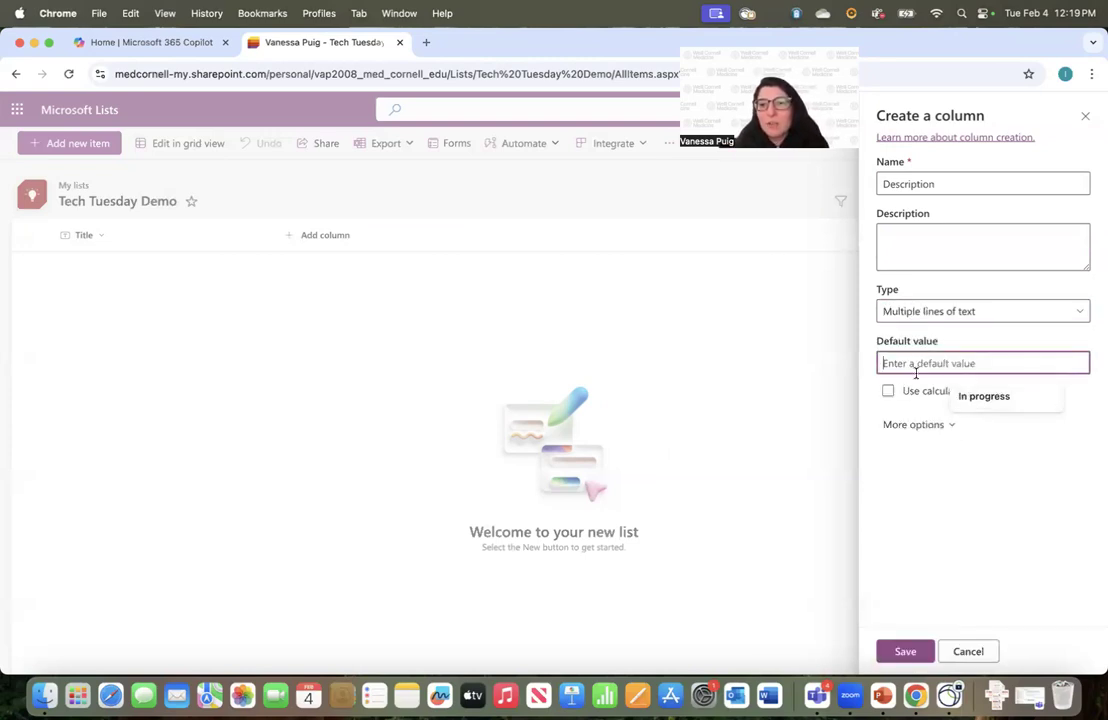
left_click(944, 336)
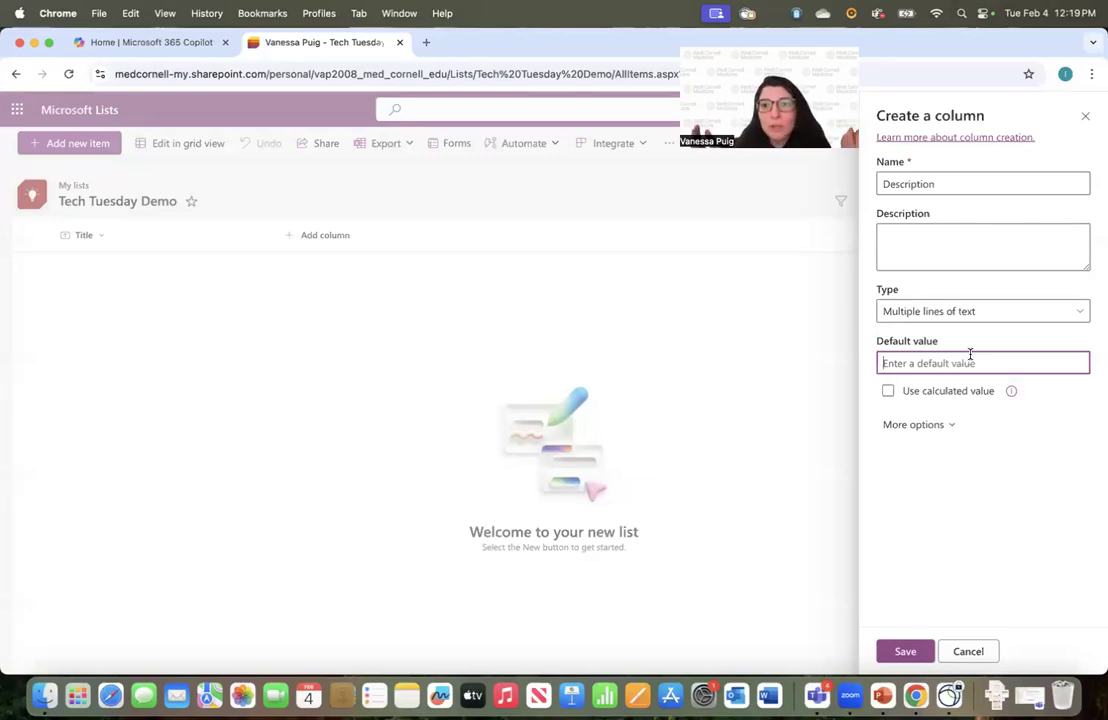
left_click(948, 428)
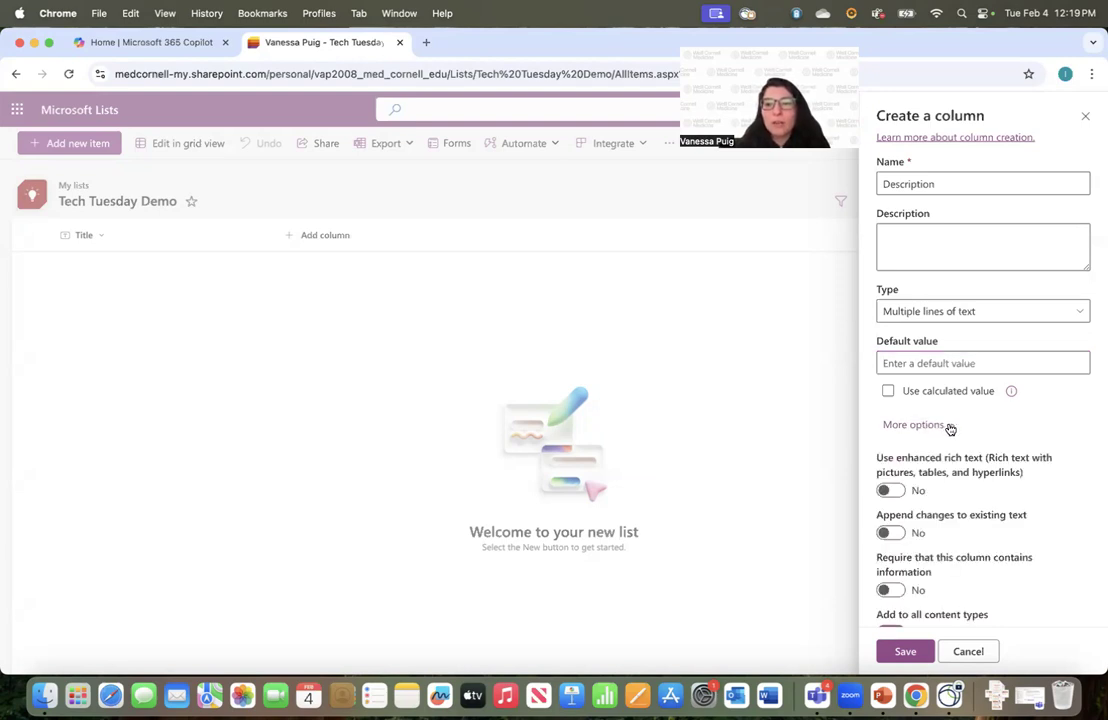
scroll(950, 429, "down", 1)
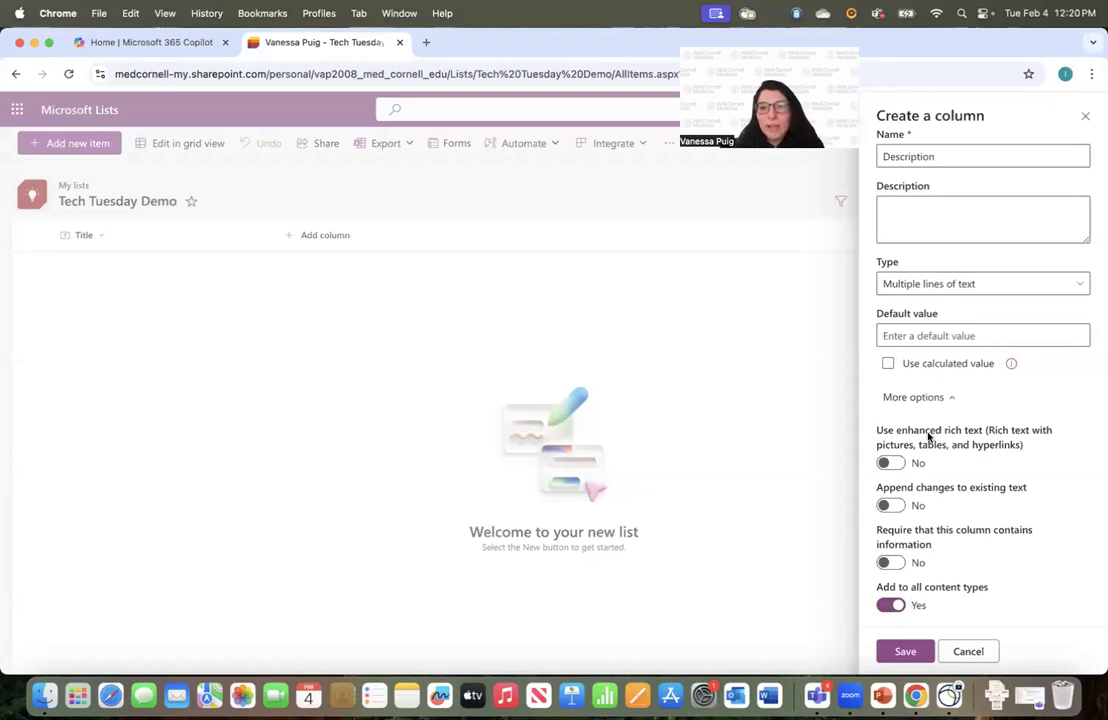
left_click(905, 651)
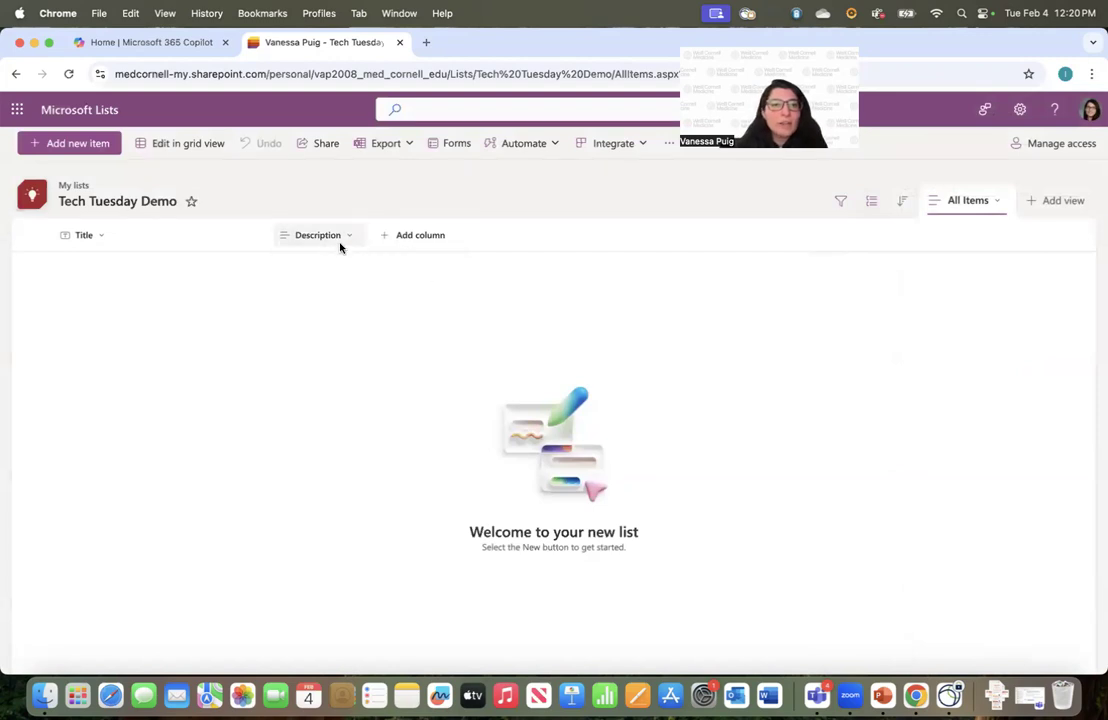
Add an 'Assigned To' Person column with profile photos shown
left_click(429, 240)
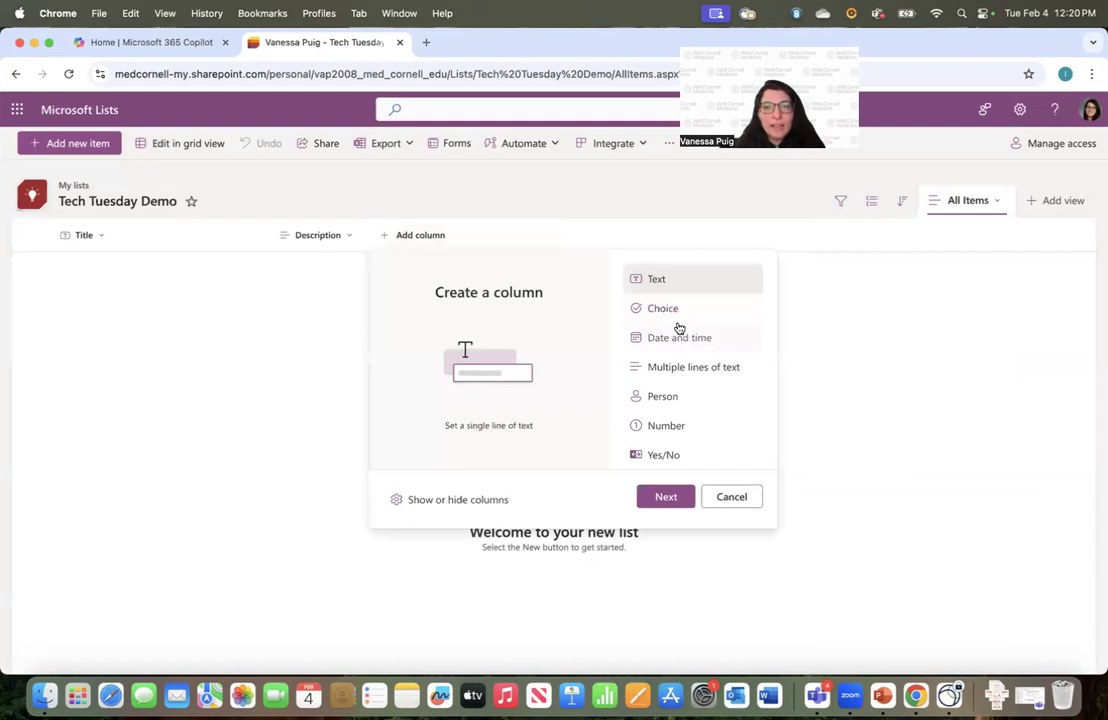
left_click(692, 398)
left_click(665, 497)
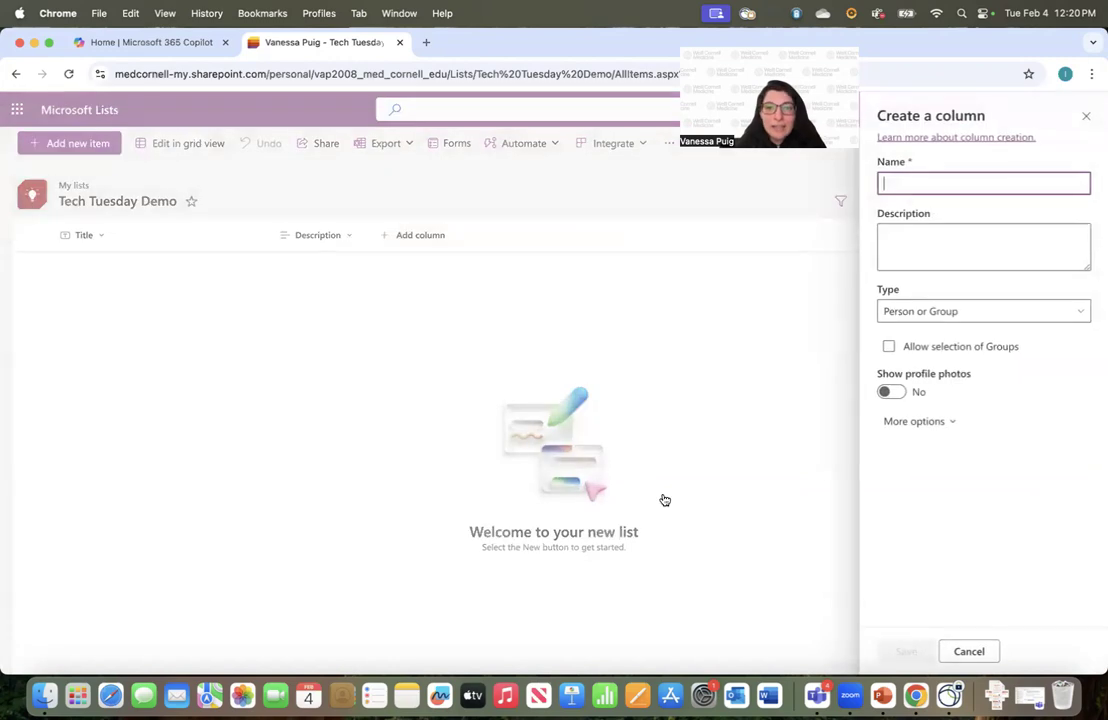
type("Assigned To")
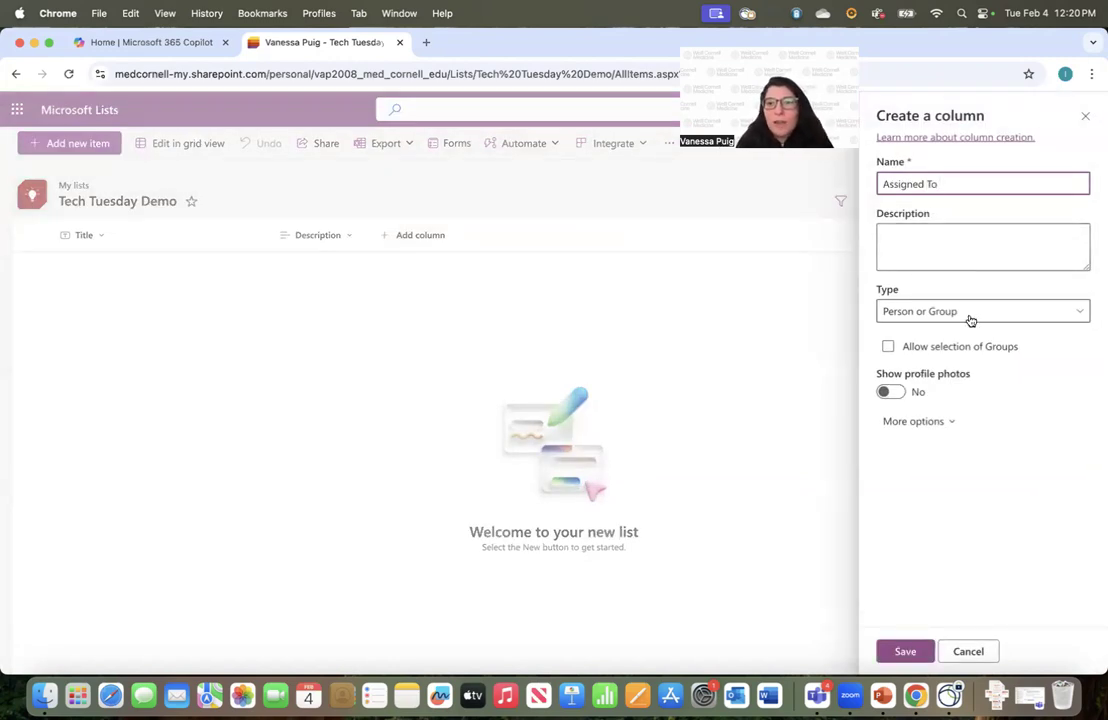
left_click(886, 392)
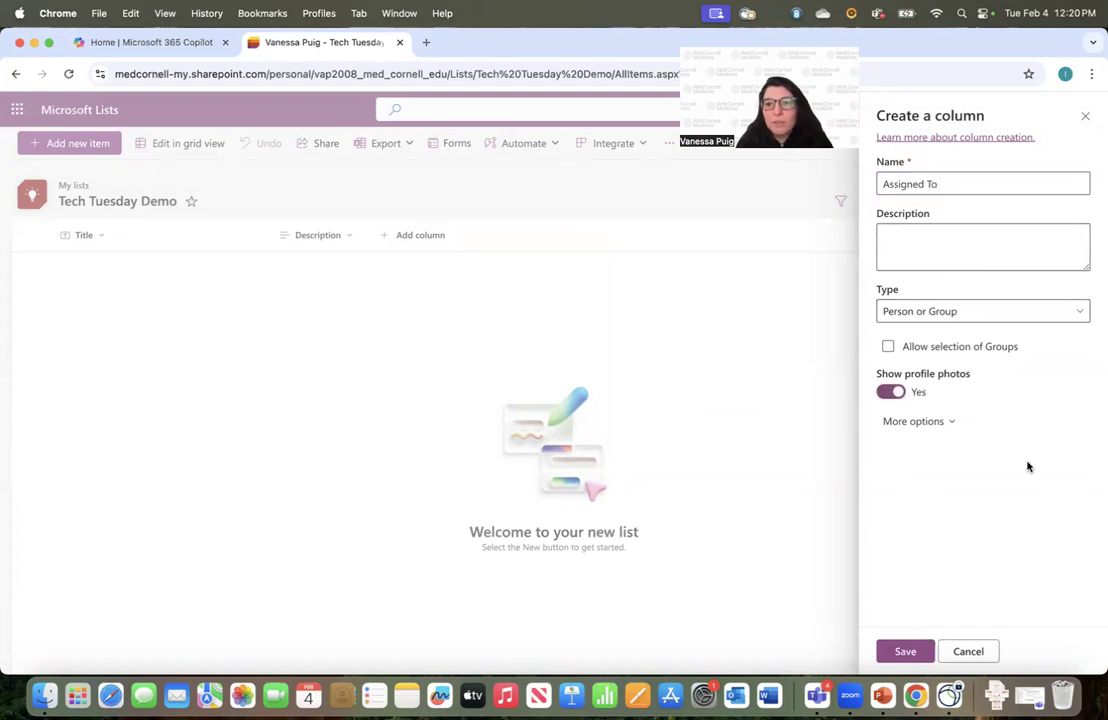
left_click(902, 652)
left_click(566, 235)
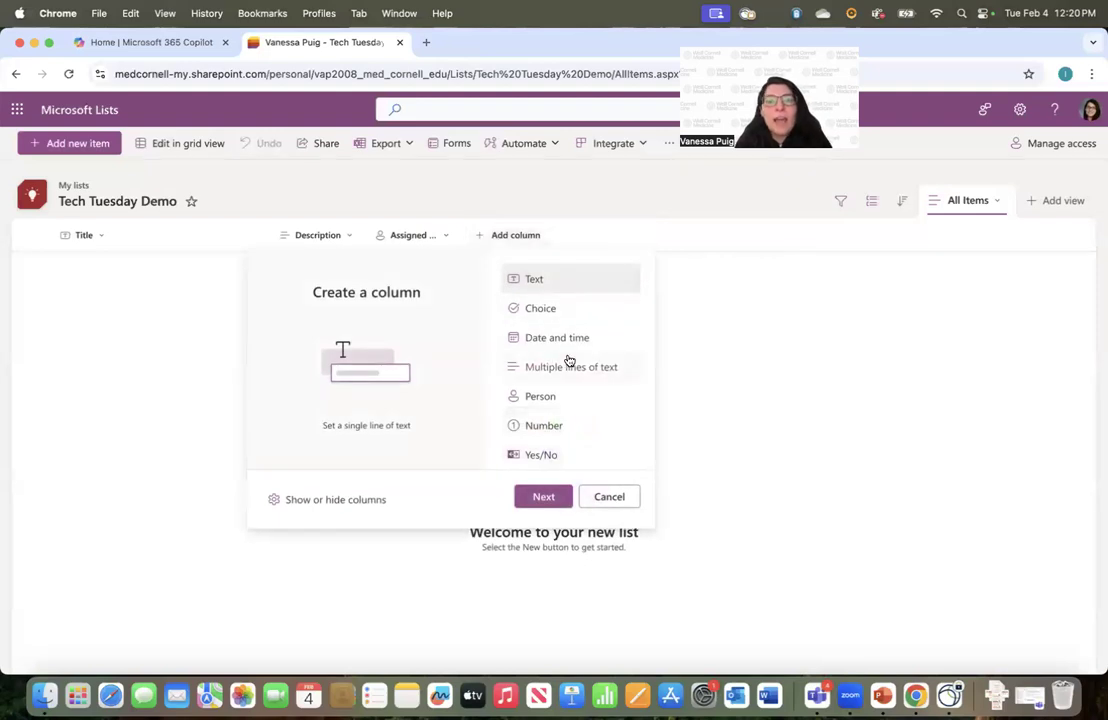
Add a 'Deadline' Date and time column with Include Time left off
scroll(569, 361, "down", 2)
left_click(561, 280)
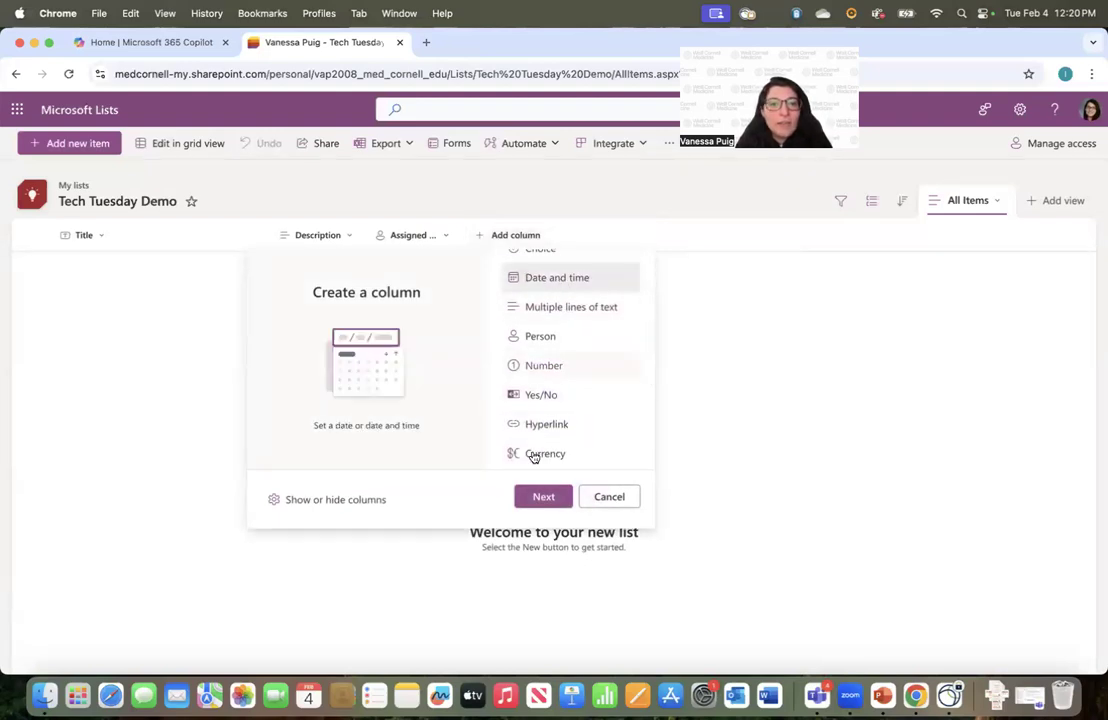
left_click(543, 496)
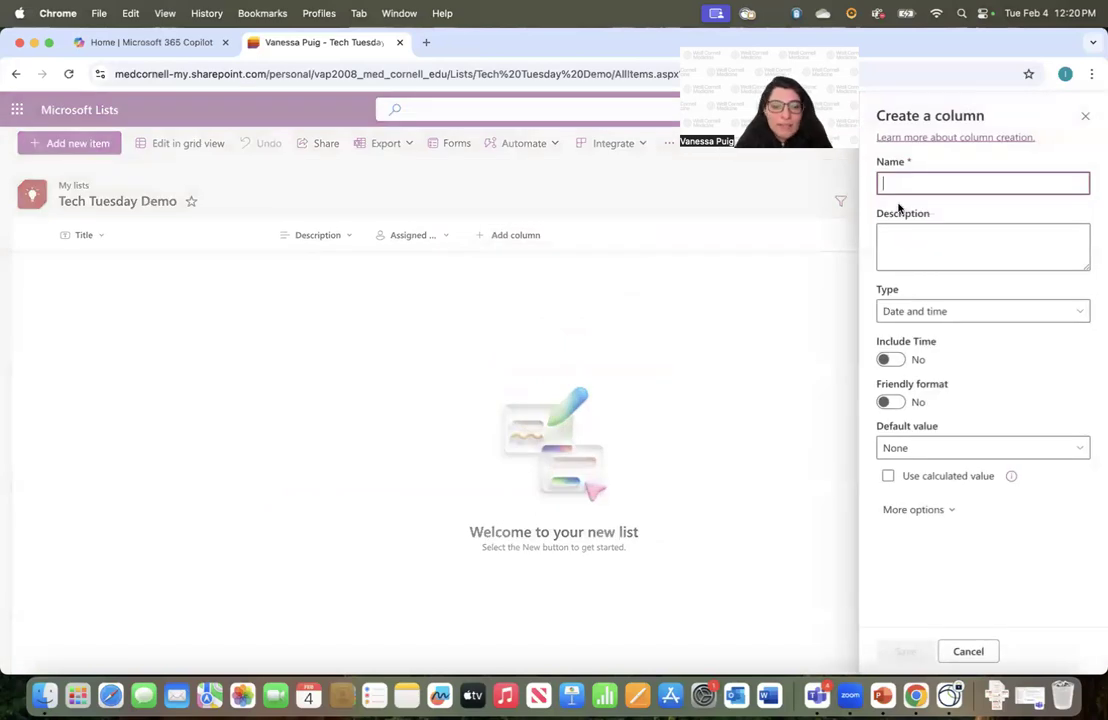
type("Deadline")
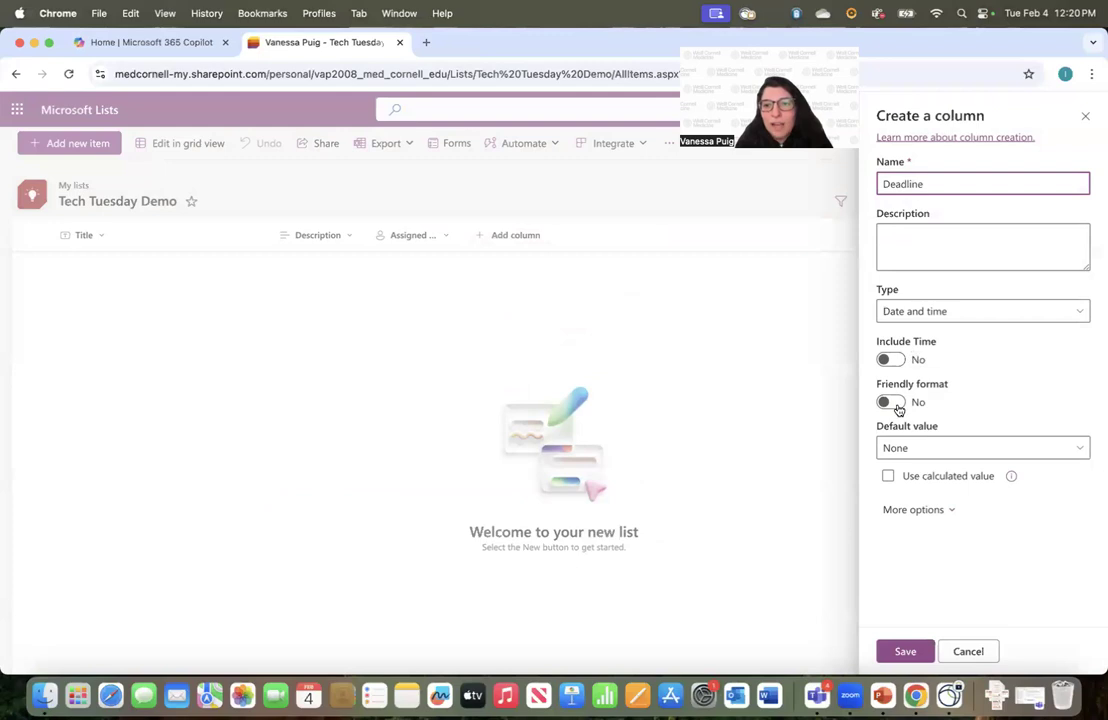
left_click(896, 652)
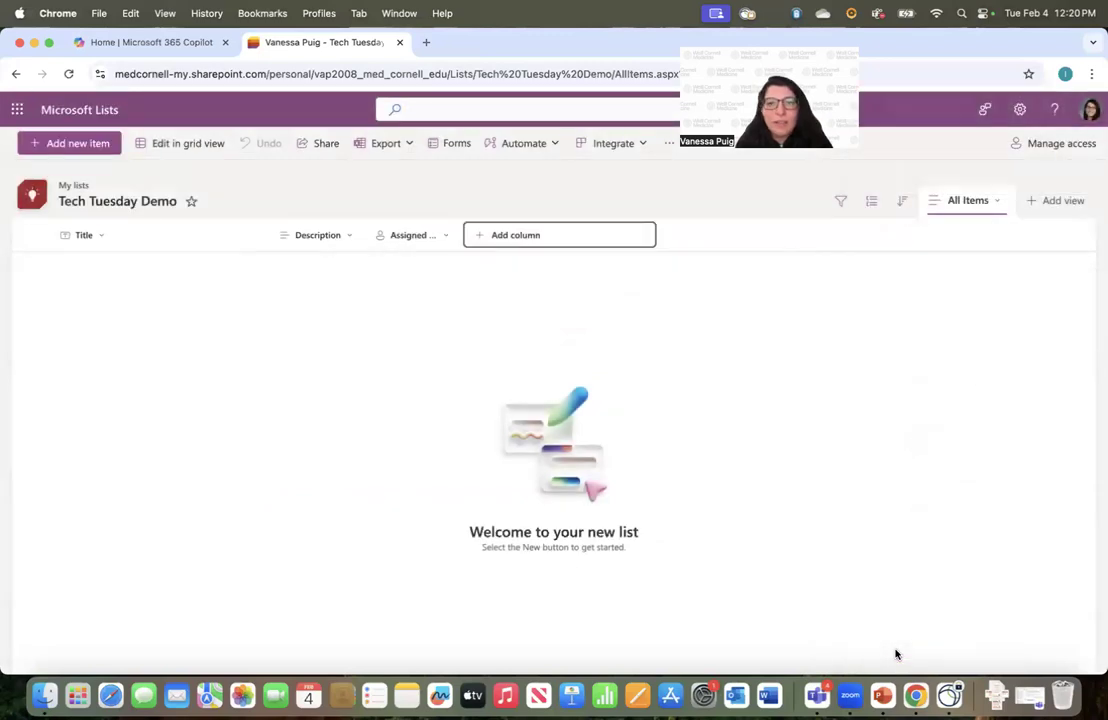
left_click(606, 237)
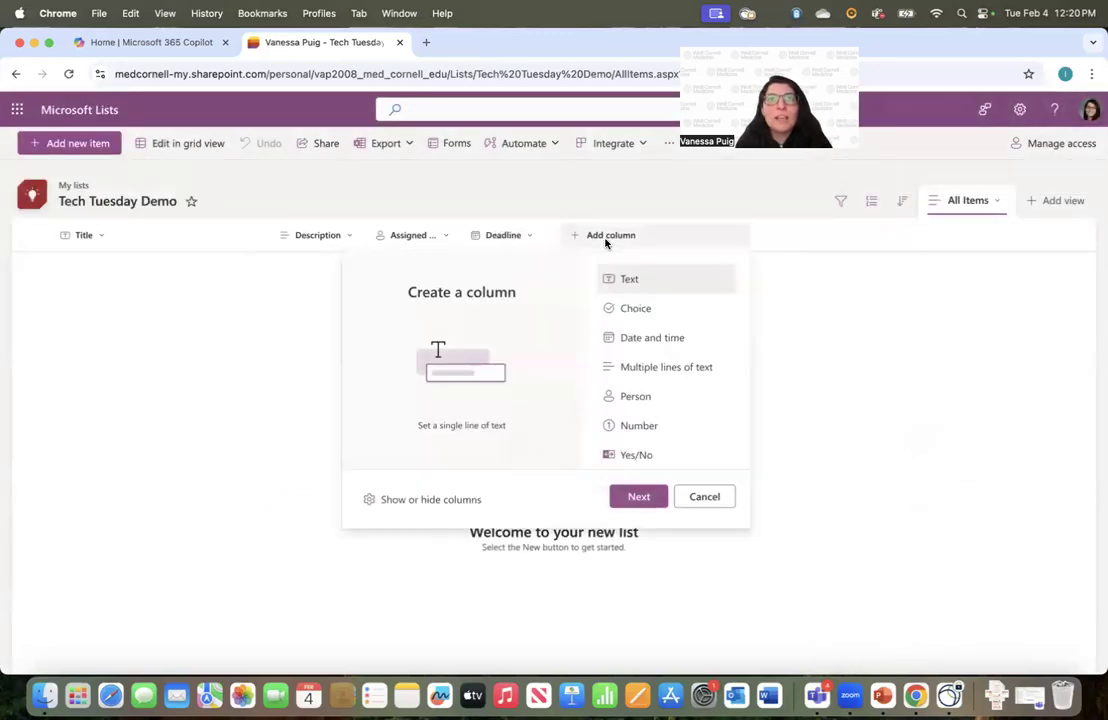
Add a Choice column named 'Status'
left_click(644, 319)
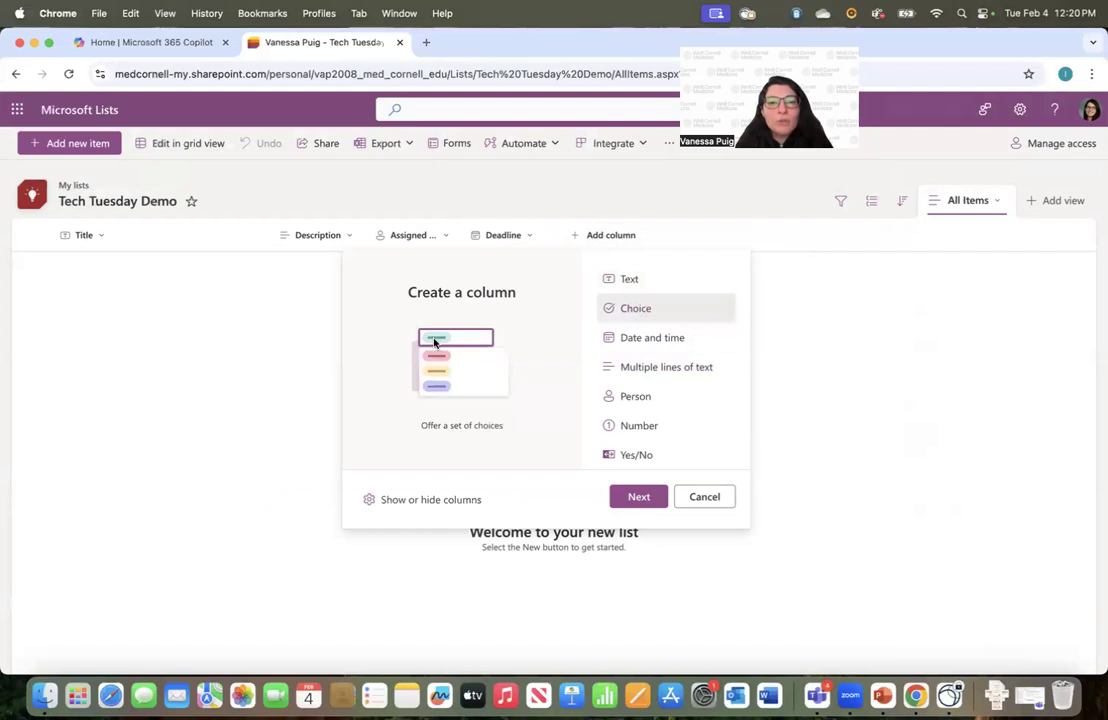
left_click(643, 500)
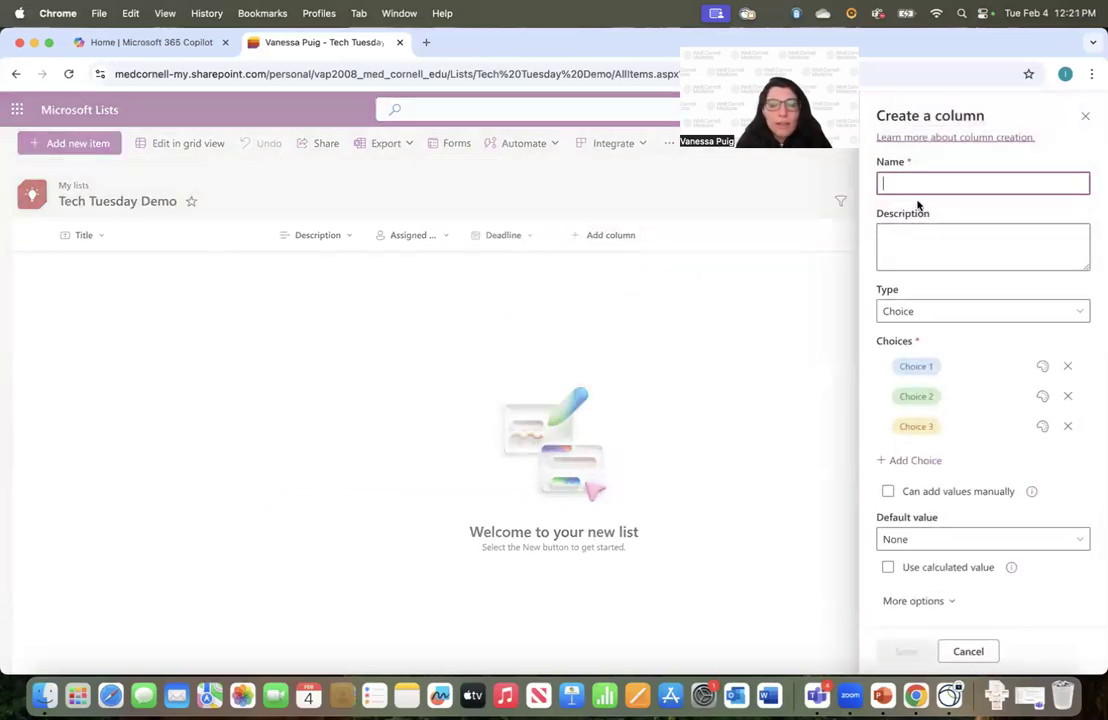
type("Status")
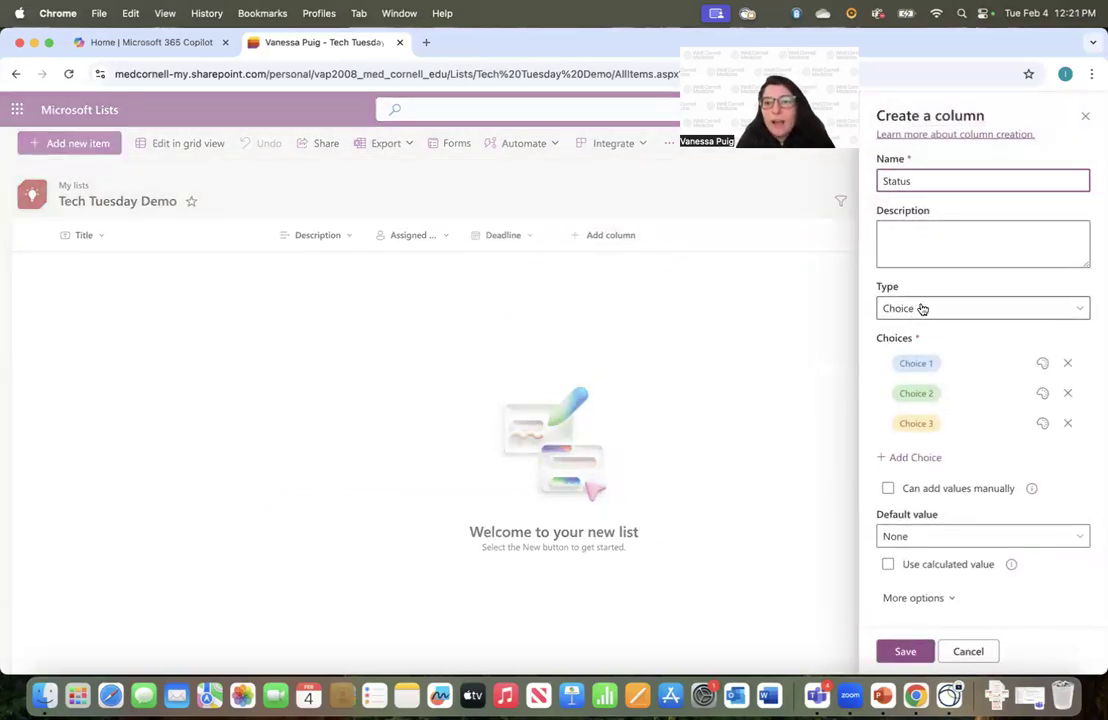
left_click(922, 309)
left_click(940, 492)
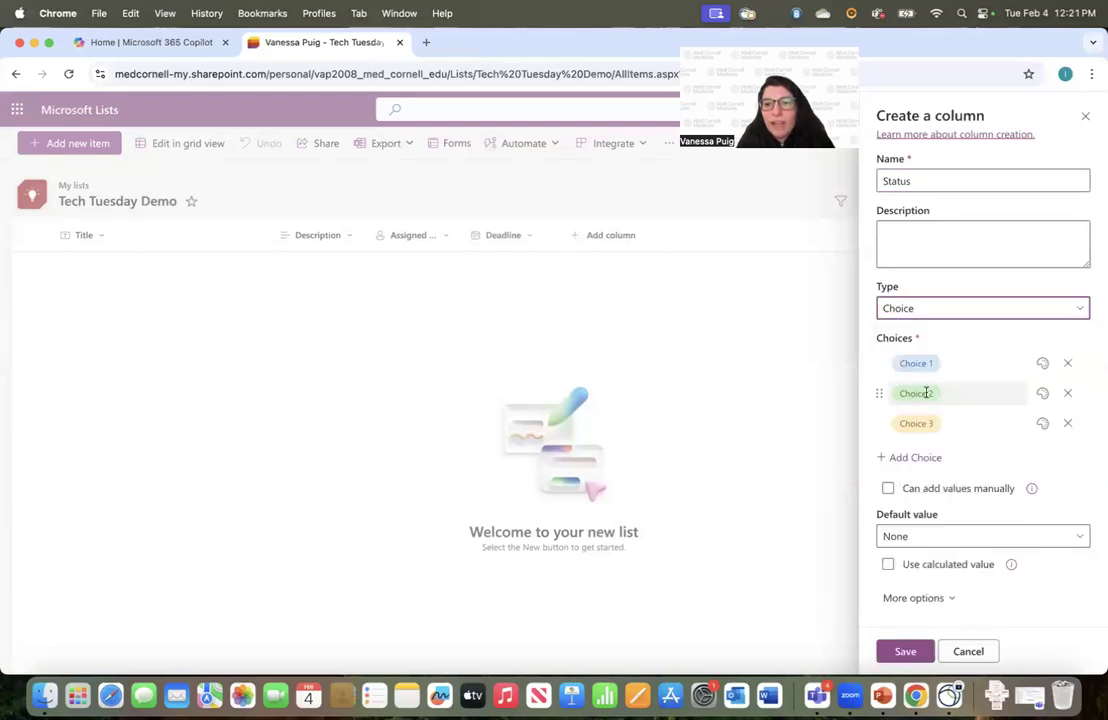
Set the Status choices to In Progress, Completed, Not Started and Running behind, and save
left_click(918, 363)
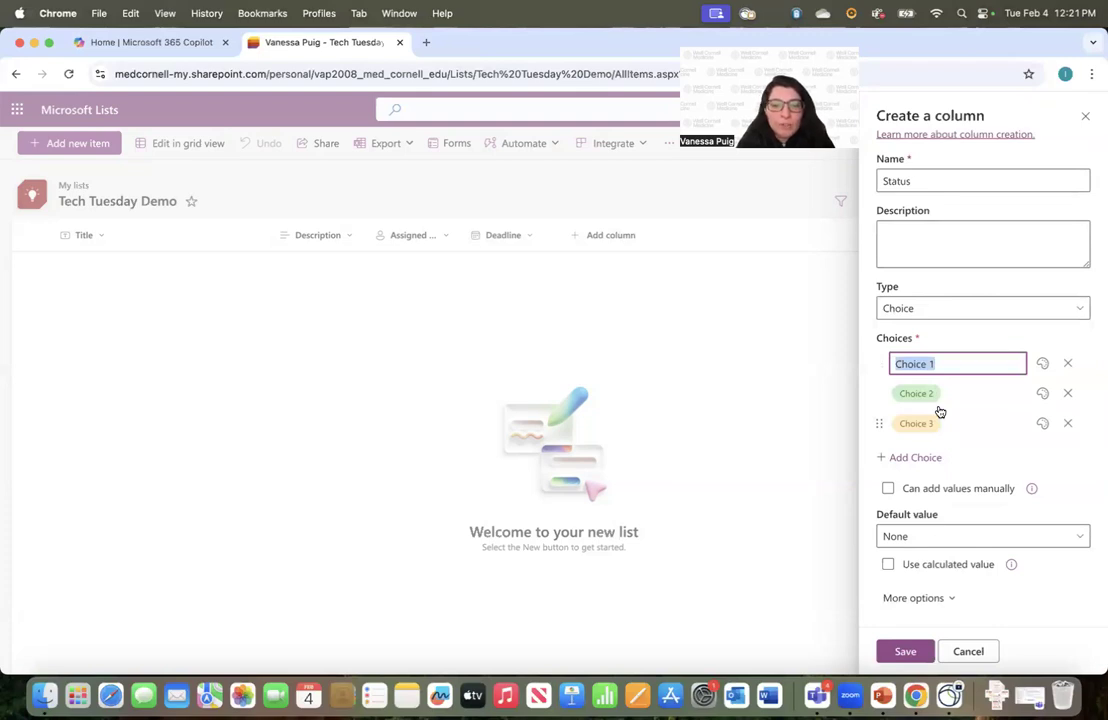
type("In Progress")
left_click(929, 397)
type("Completed")
left_click(920, 421)
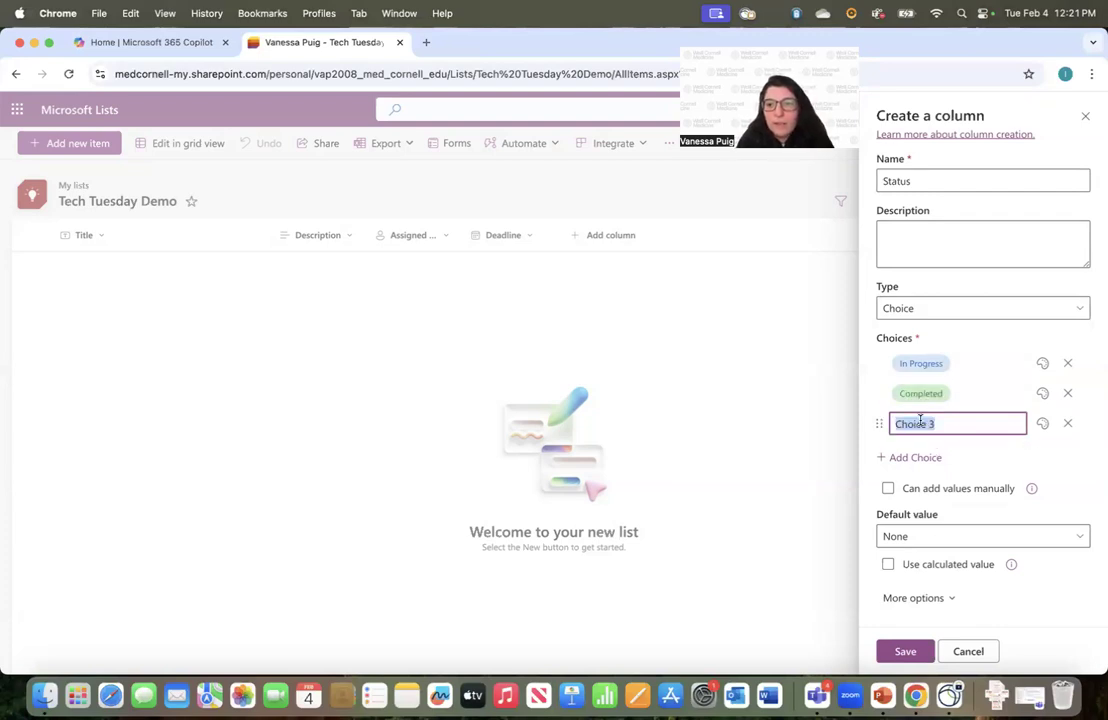
type("Not Started")
left_click(1050, 455)
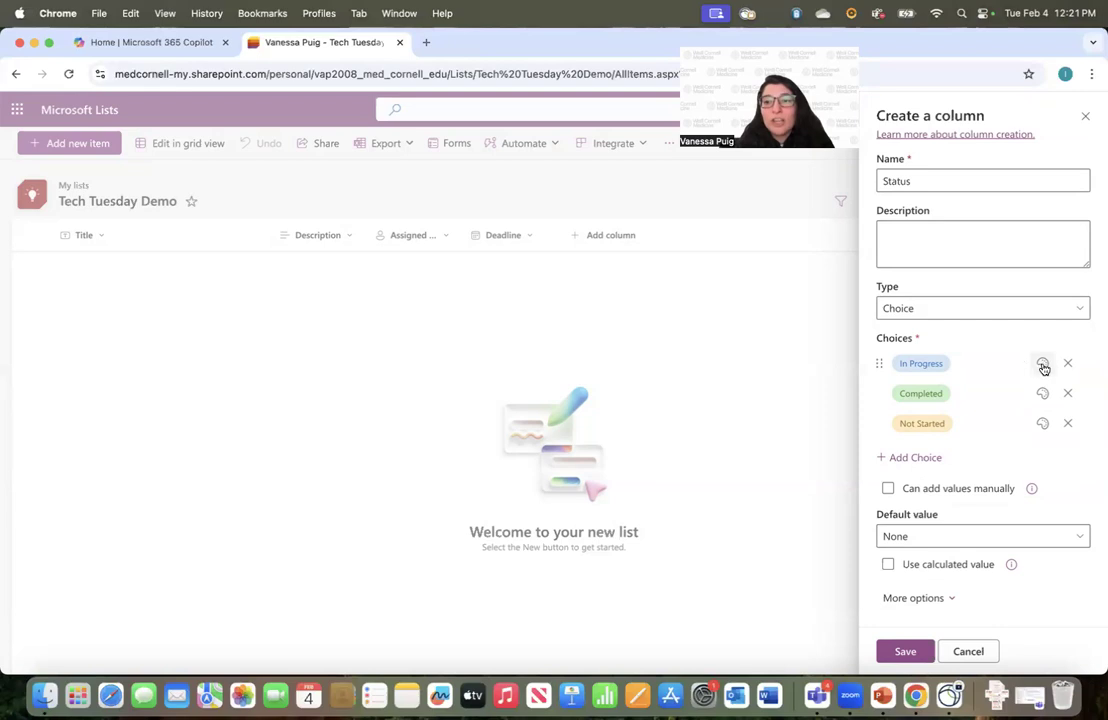
left_click(920, 460)
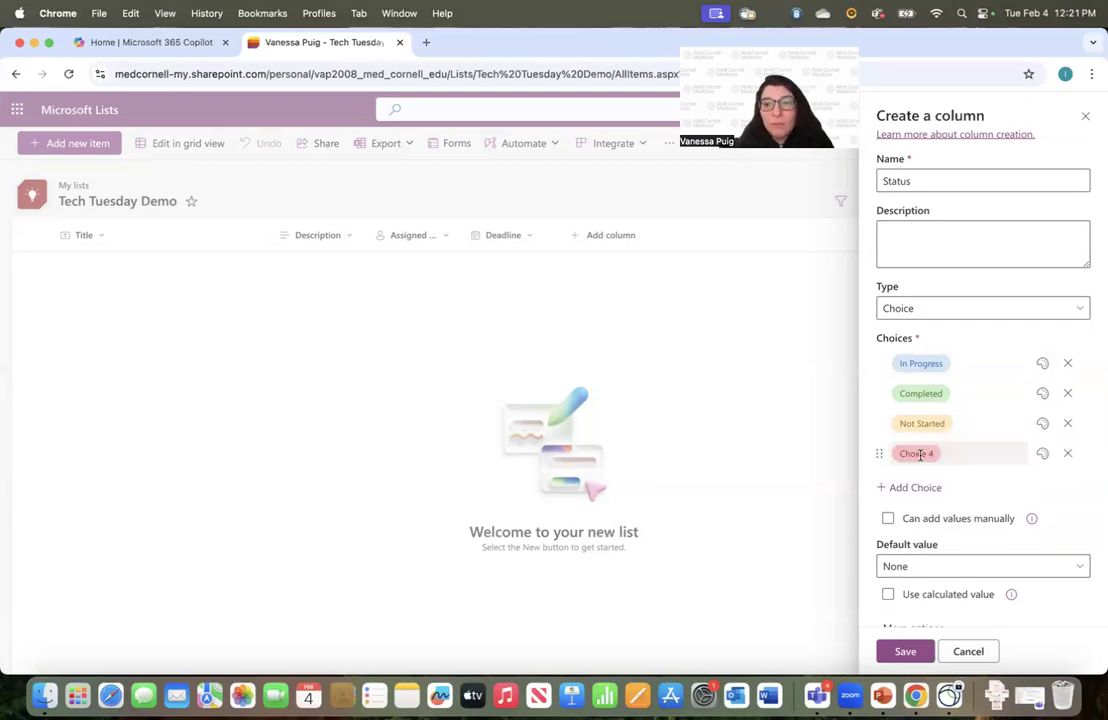
left_click(920, 455)
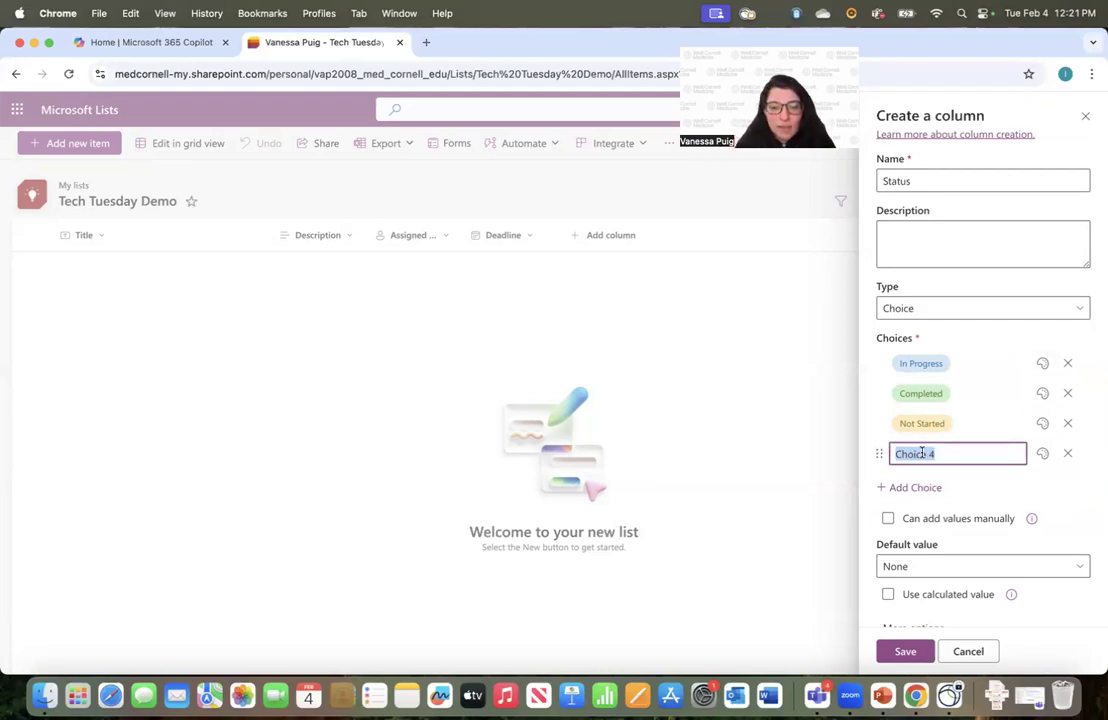
type("Running behind")
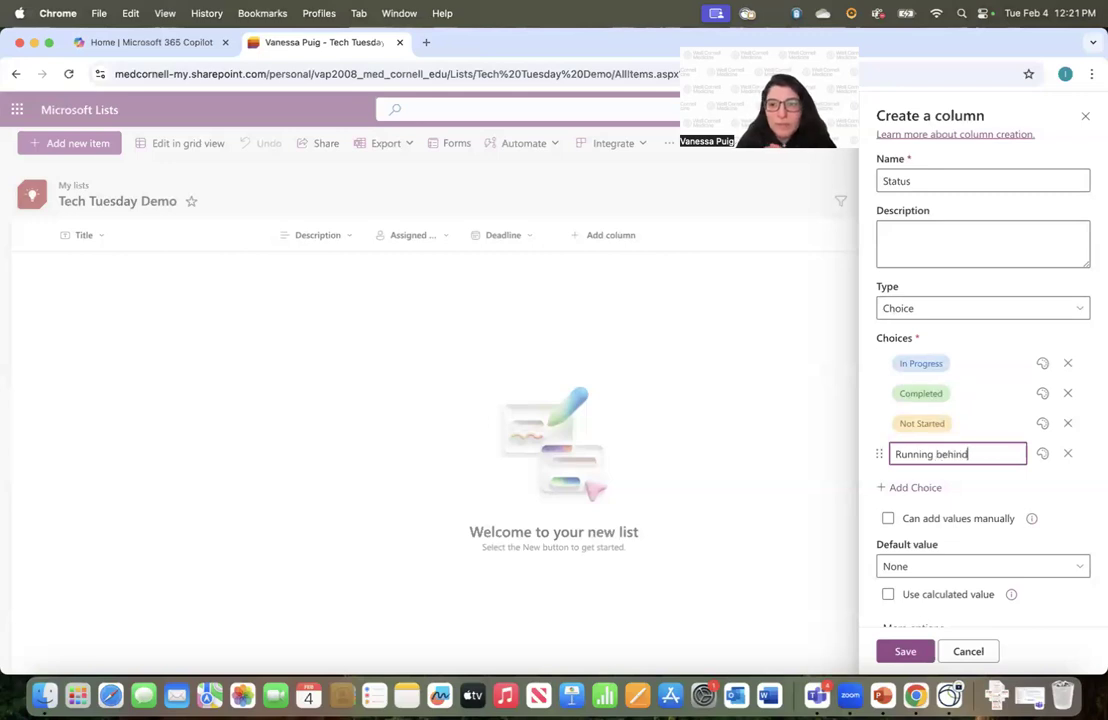
left_click(962, 482)
scroll(964, 532, "down", 1)
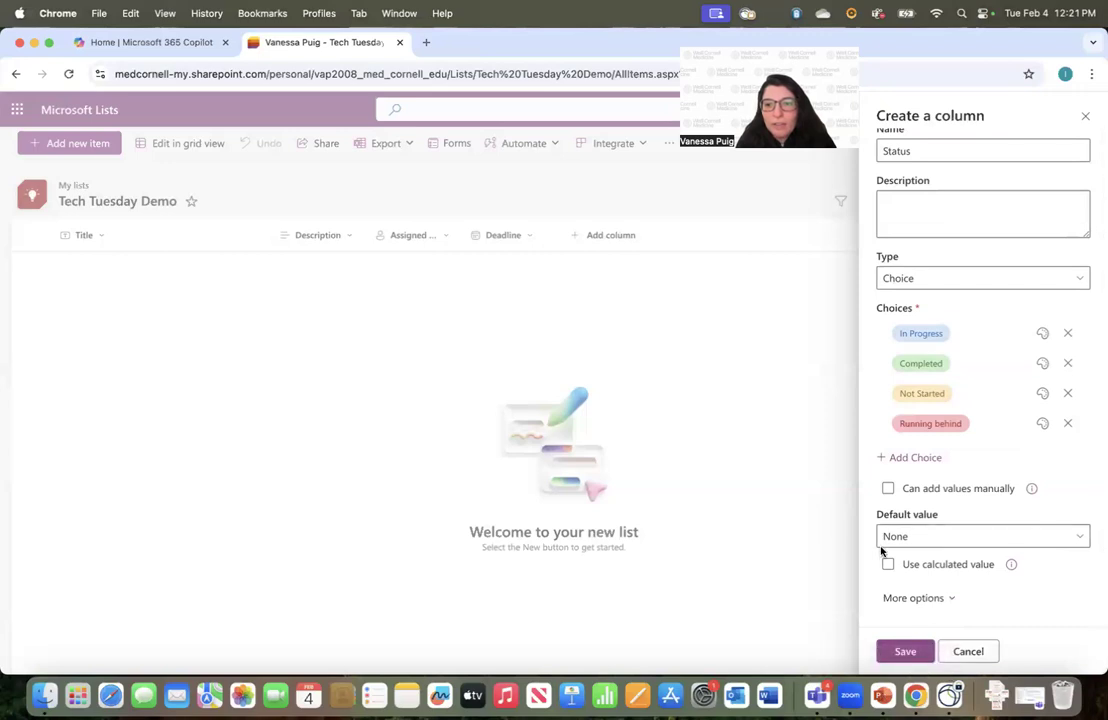
left_click(905, 651)
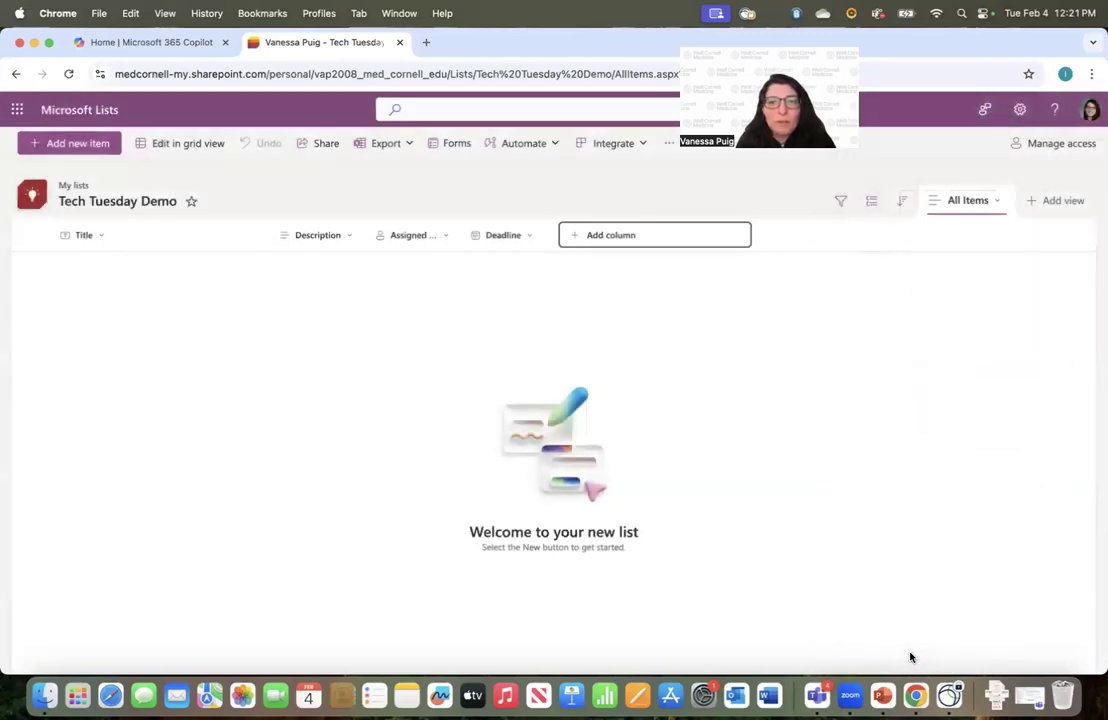
Add a Hyperlink column named 'Document links'
left_click(716, 235)
scroll(740, 402, "down", 2)
left_click(742, 364)
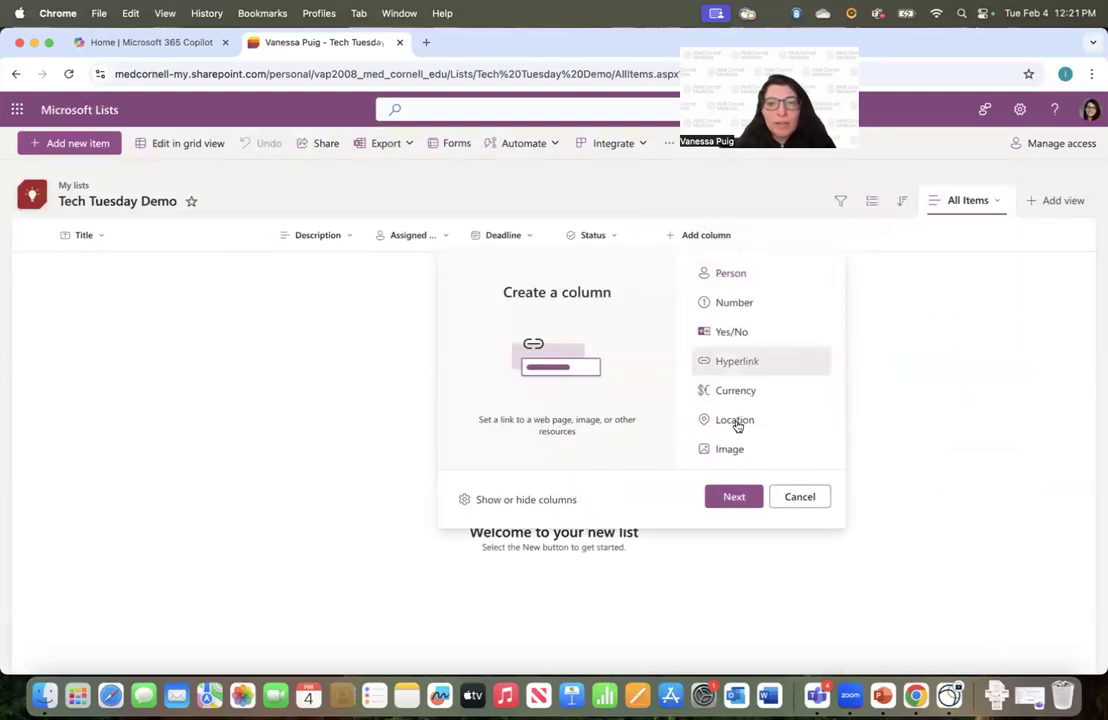
left_click(733, 498)
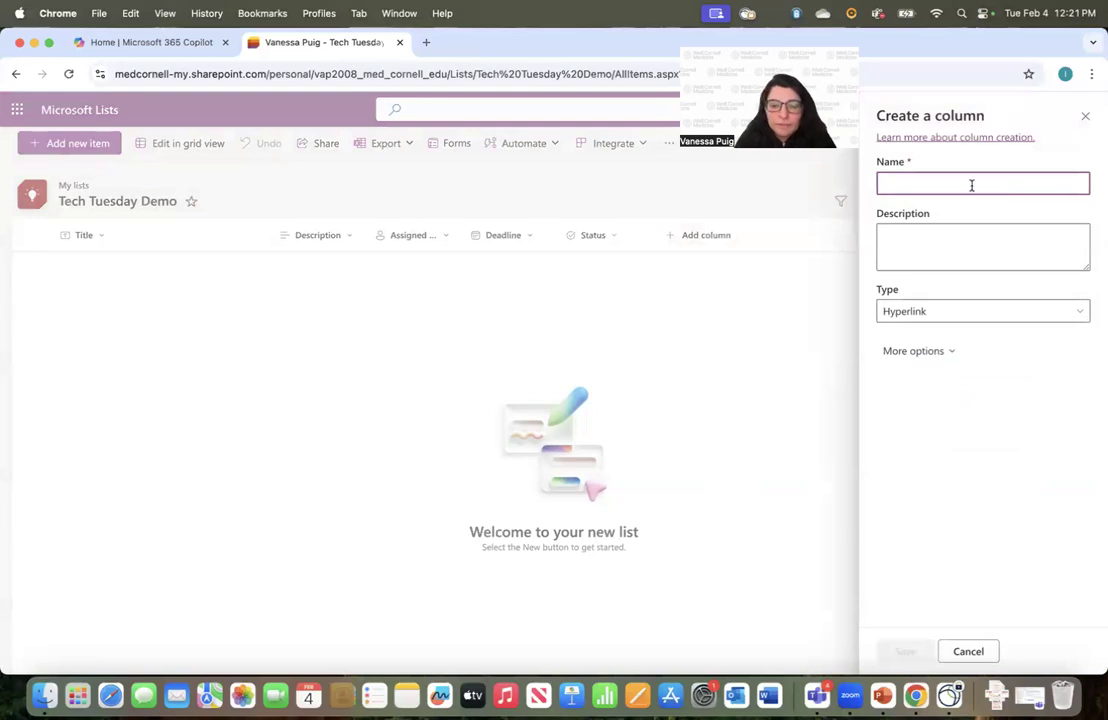
type("Document links")
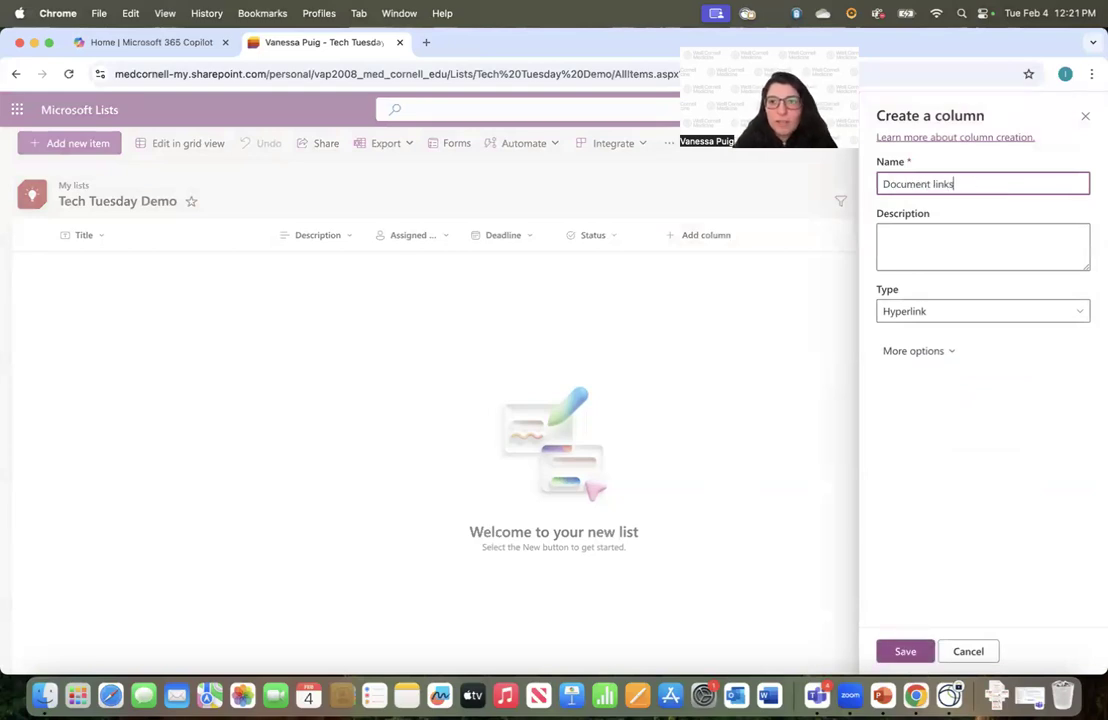
left_click(895, 650)
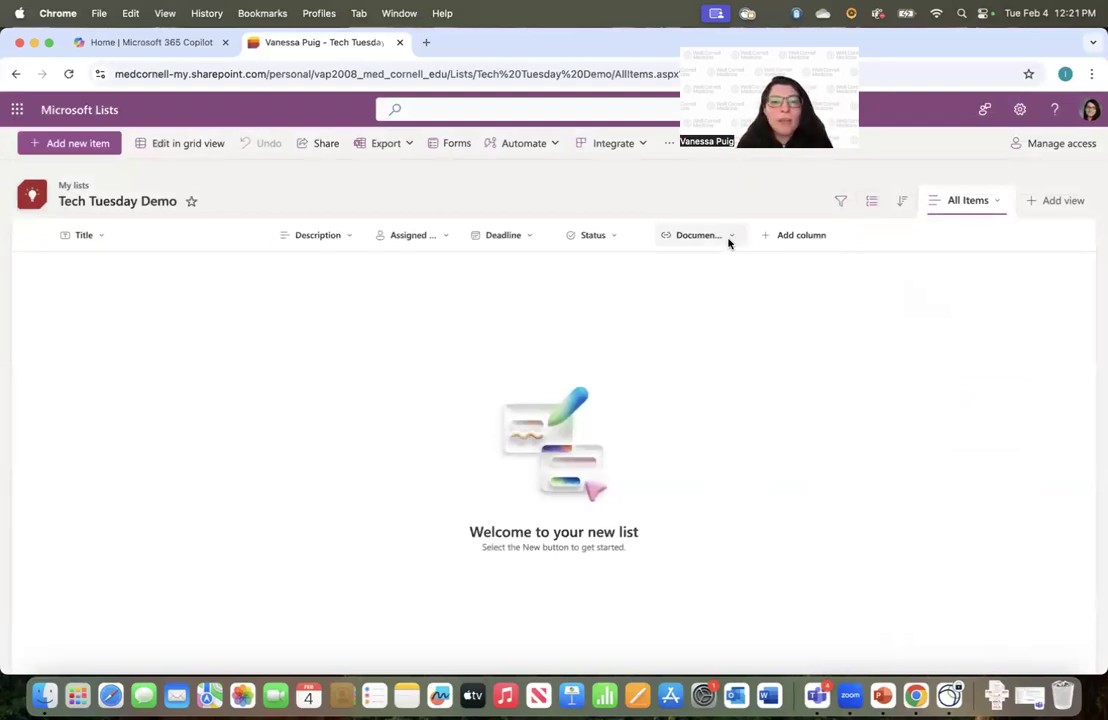
Start a new item titled 'Qualtrics Training' with a description requesting Qualtrics training on March 3
left_click(64, 145)
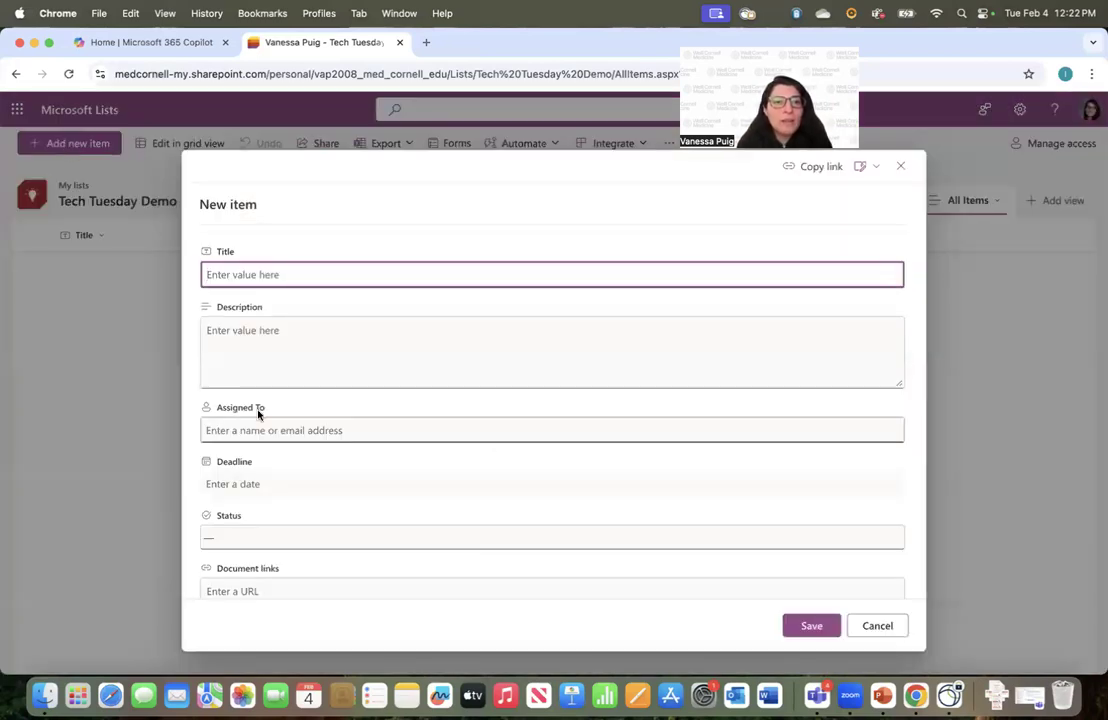
scroll(257, 412, "down", 3)
scroll(257, 412, "up", 3)
scroll(257, 412, "down", 3)
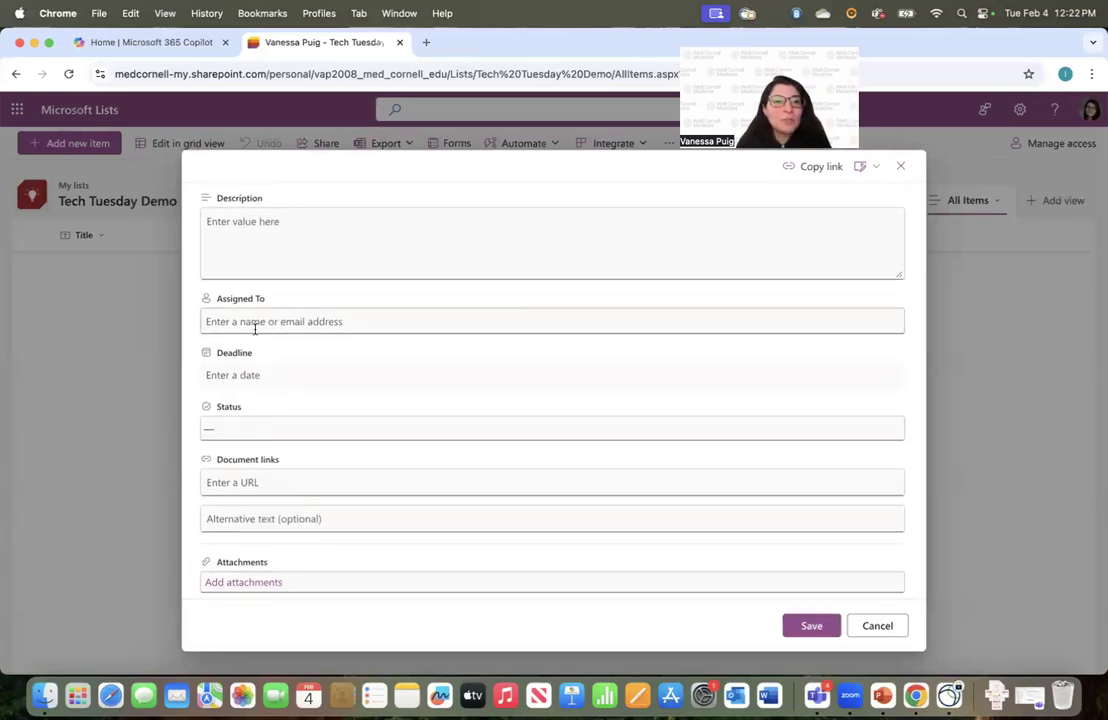
scroll(262, 265, "up", 3)
scroll(262, 265, "down", 3)
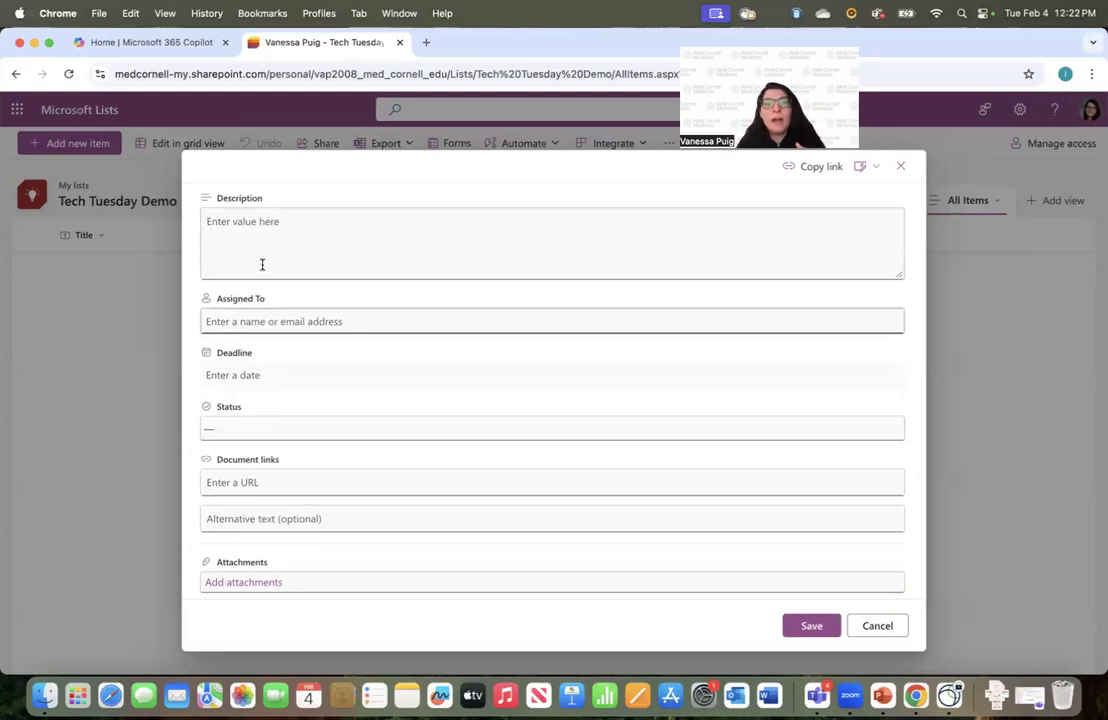
scroll(275, 237, "up", 3)
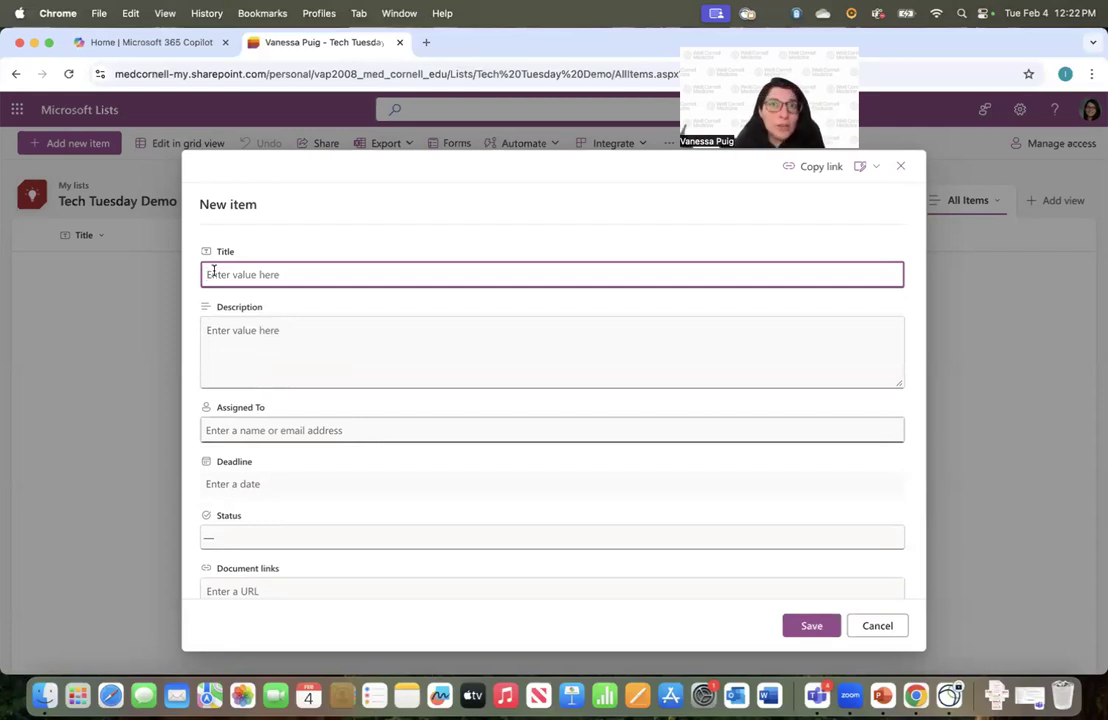
type("Qualtrics Training")
left_click(227, 333)
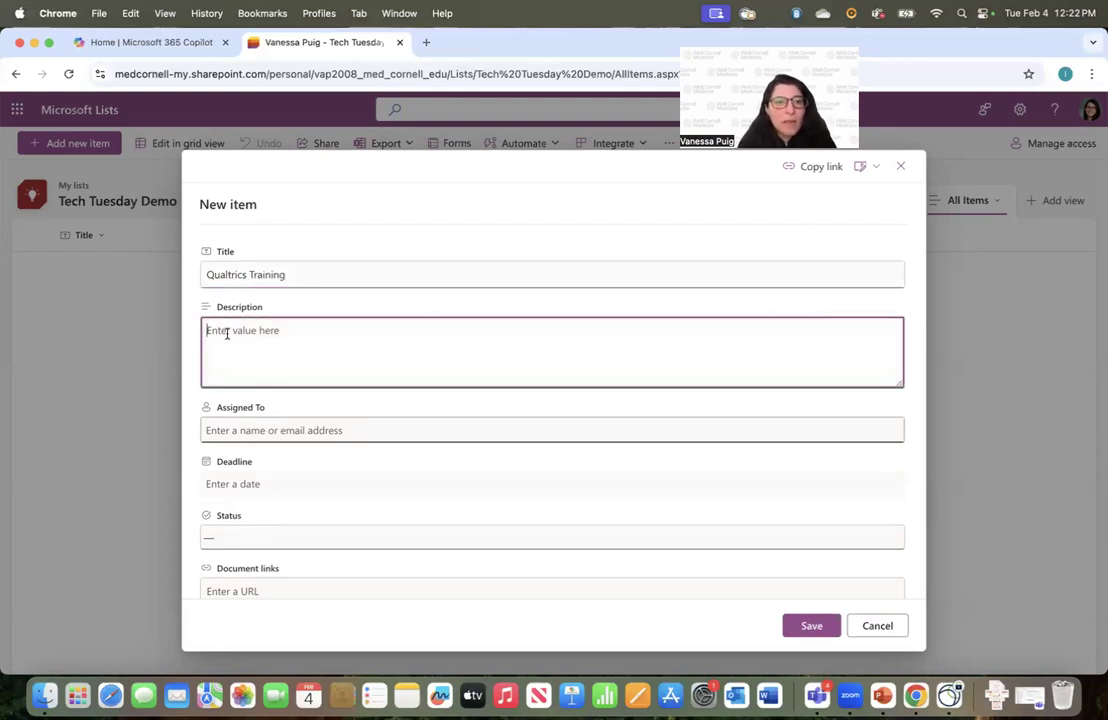
type("Dr. Hou")
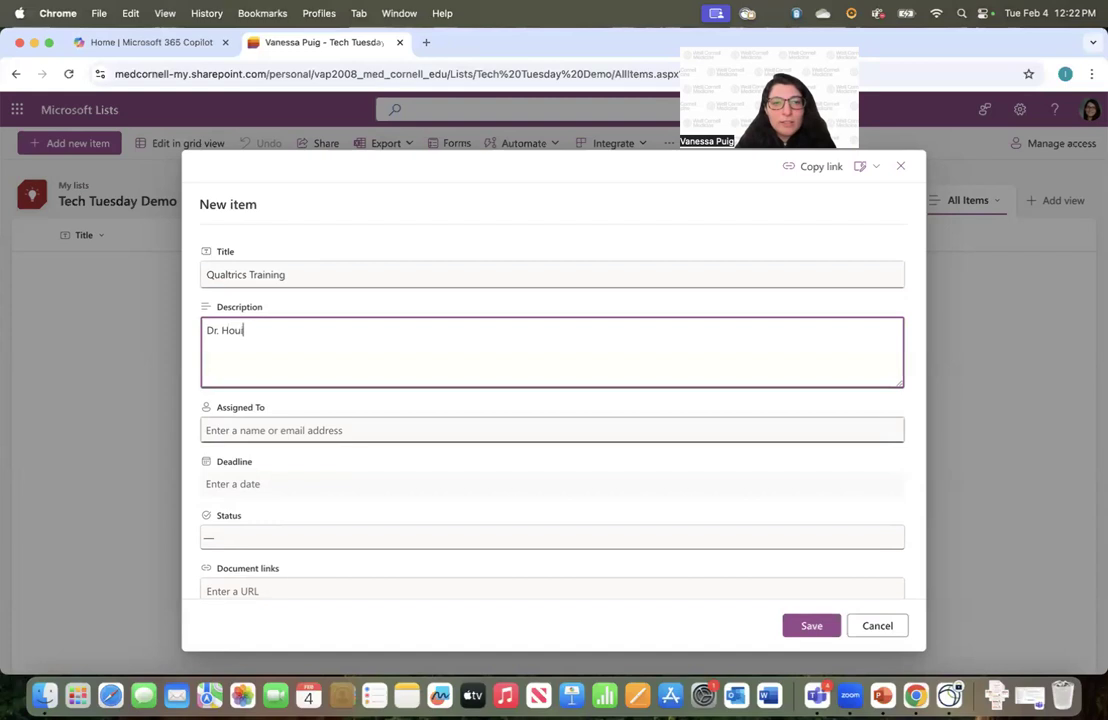
type("se would")
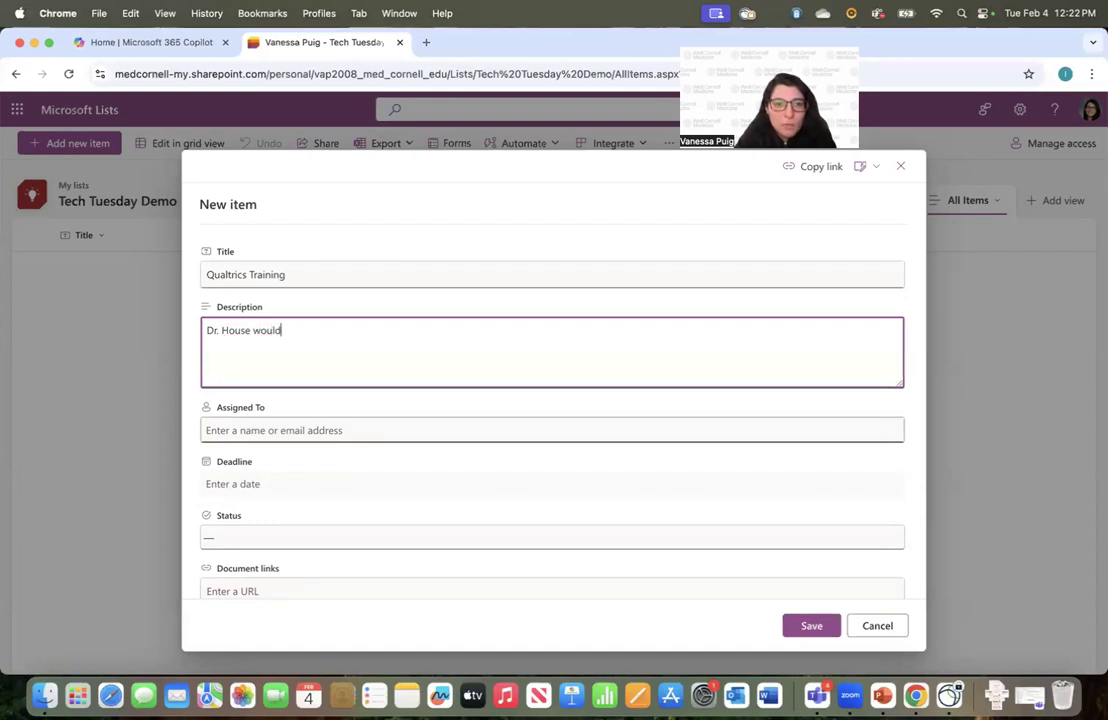
type(" like to have Qualtric")
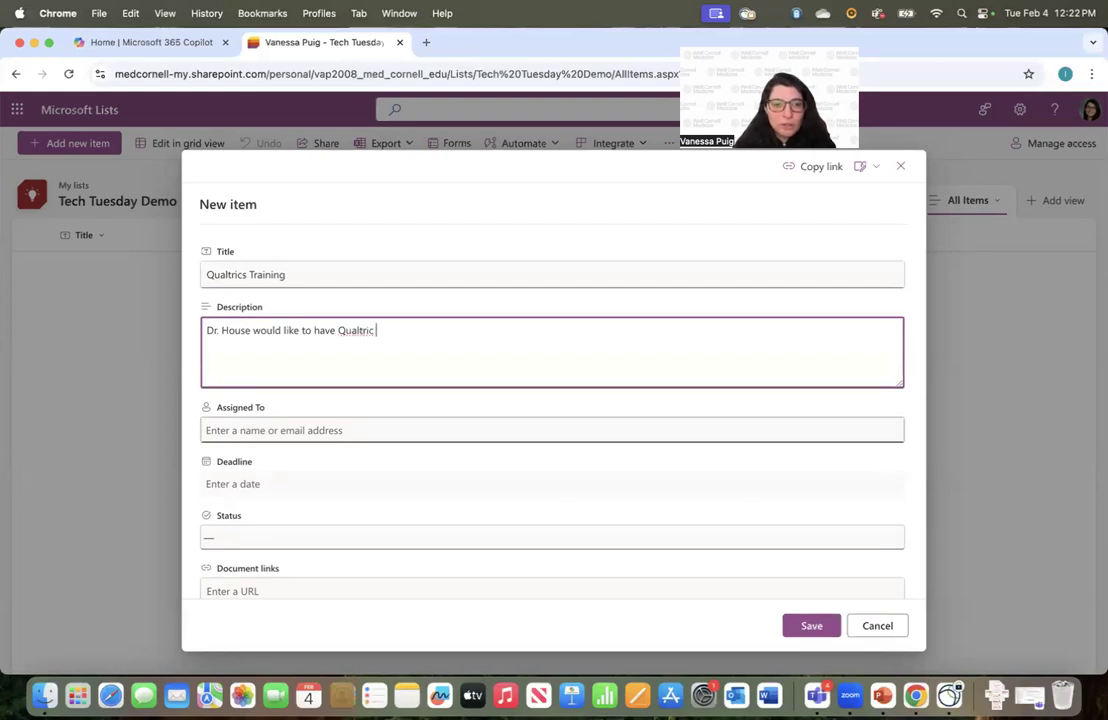
type("s training on ")
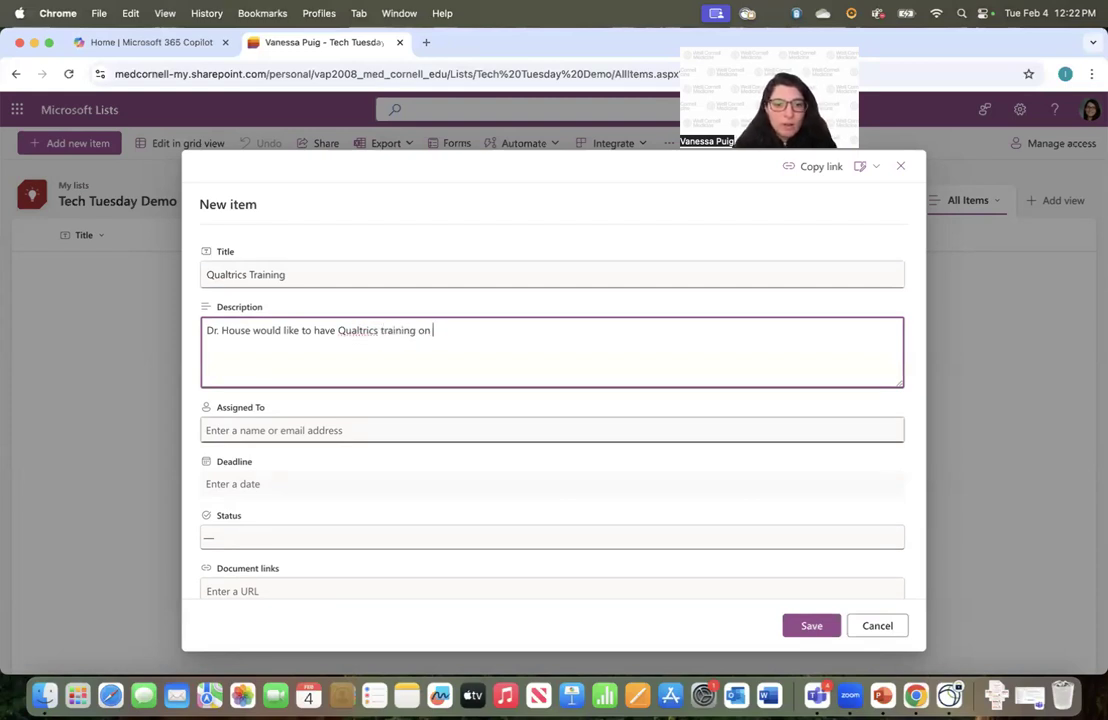
type("March 3.")
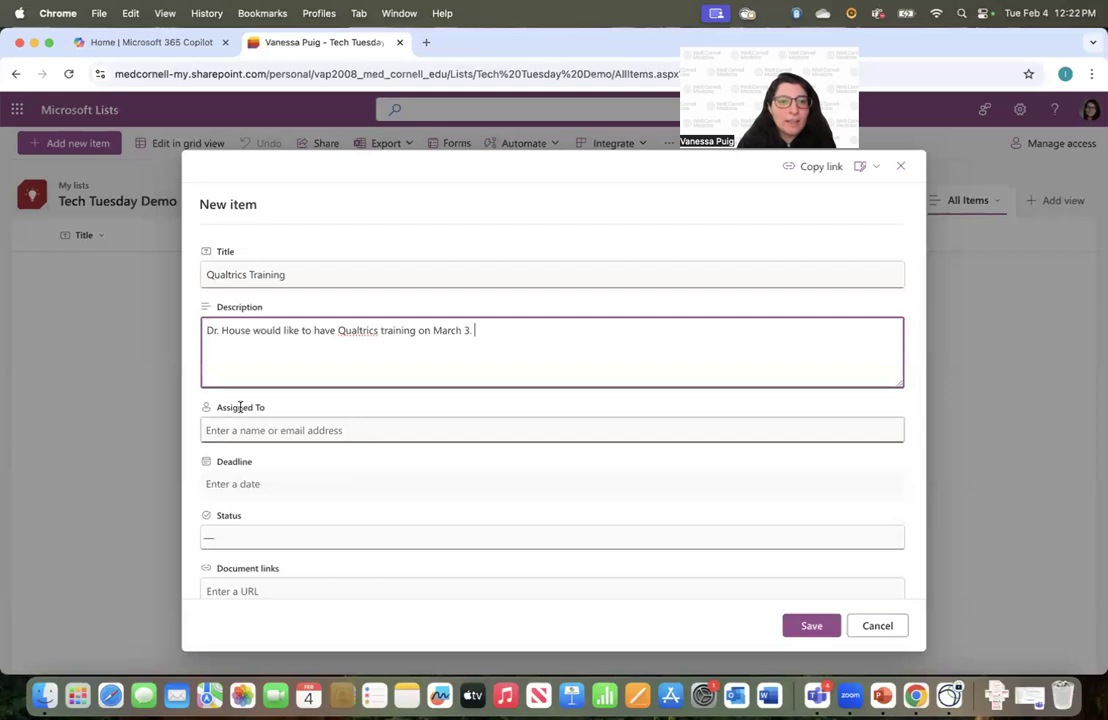
Assign the item to the first suggested person after briefly trying another colleague
scroll(240, 407, "down", 2)
left_click(246, 316)
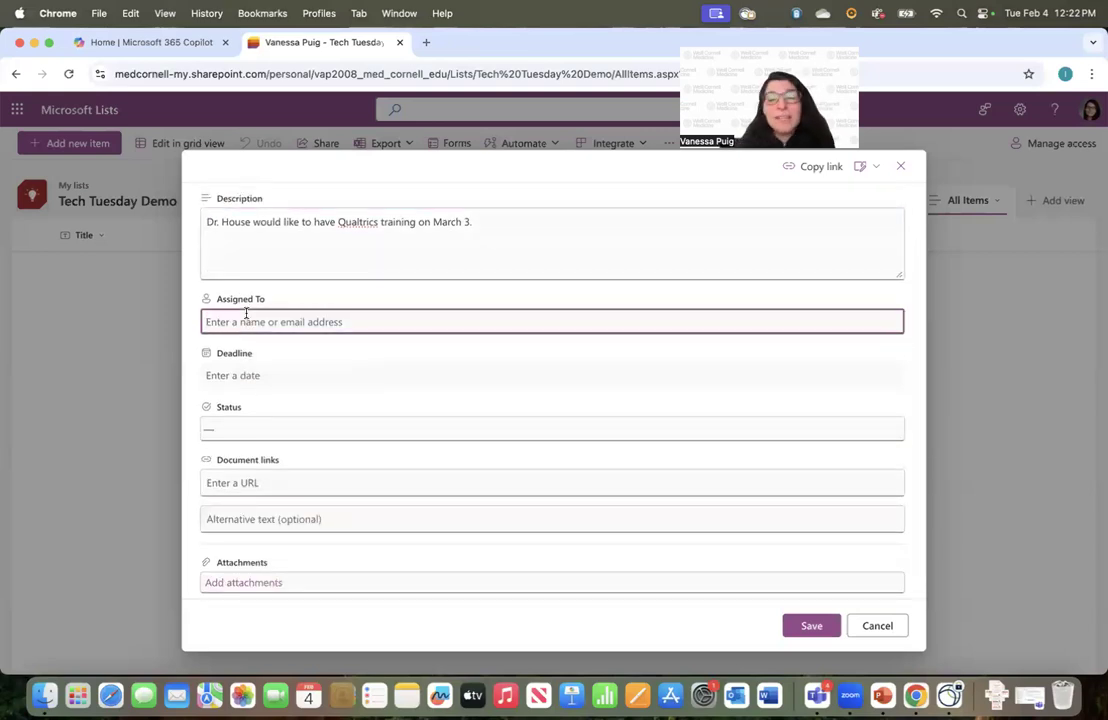
type("Vanessa")
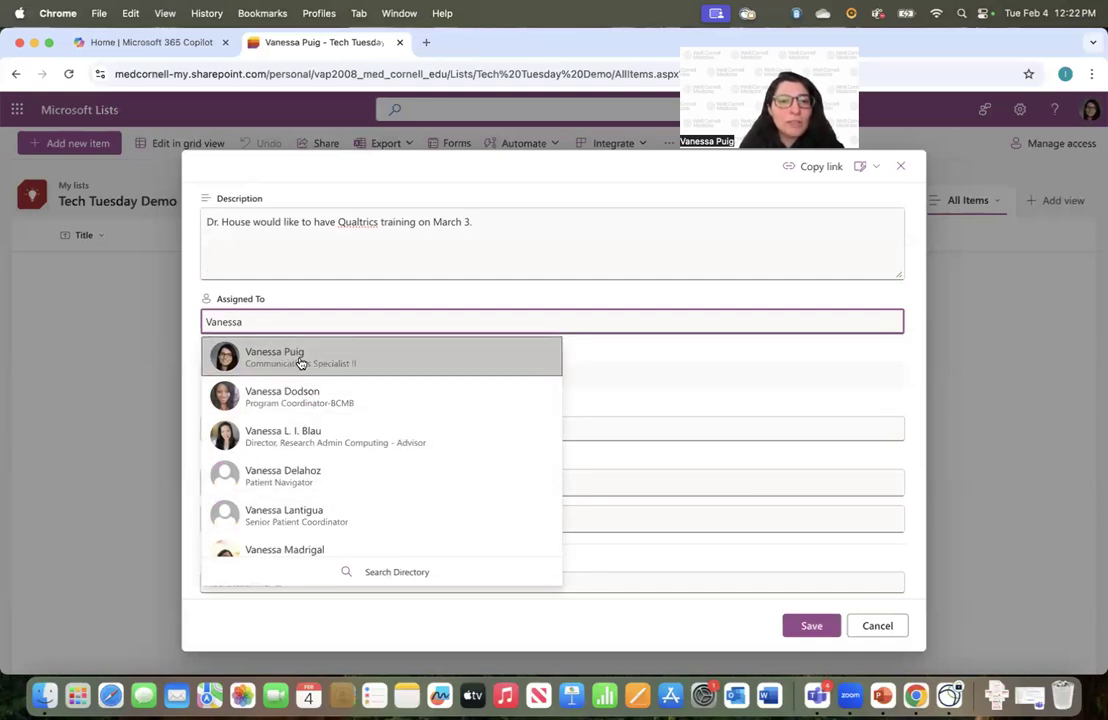
left_click(300, 363)
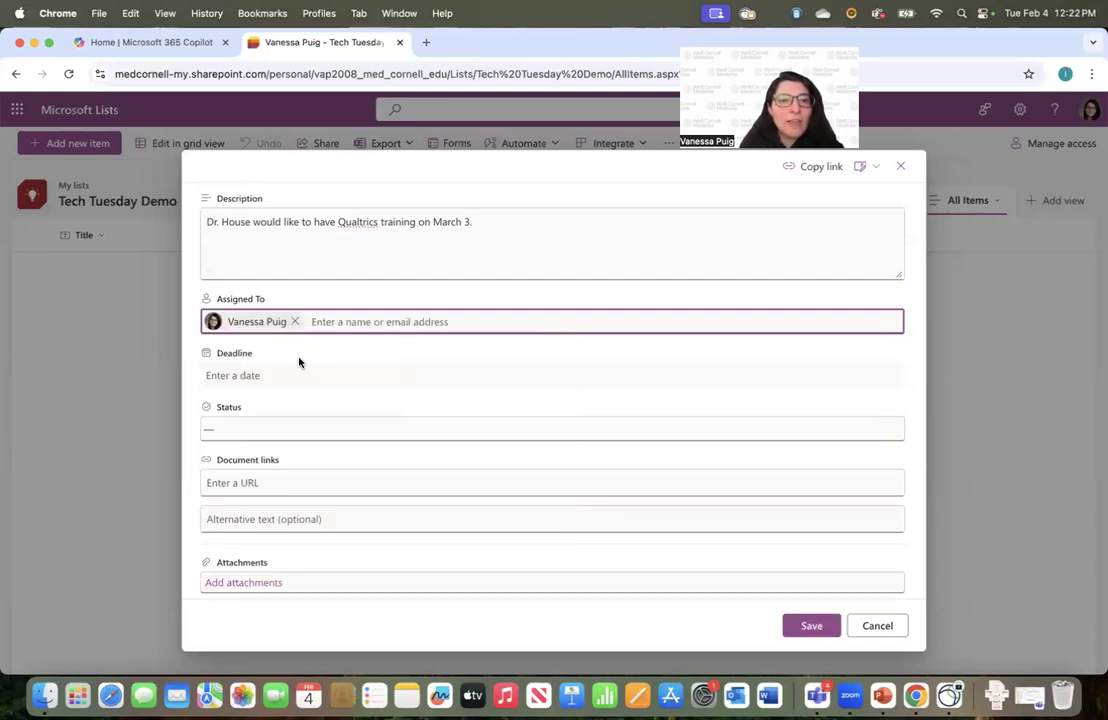
left_click(295, 320)
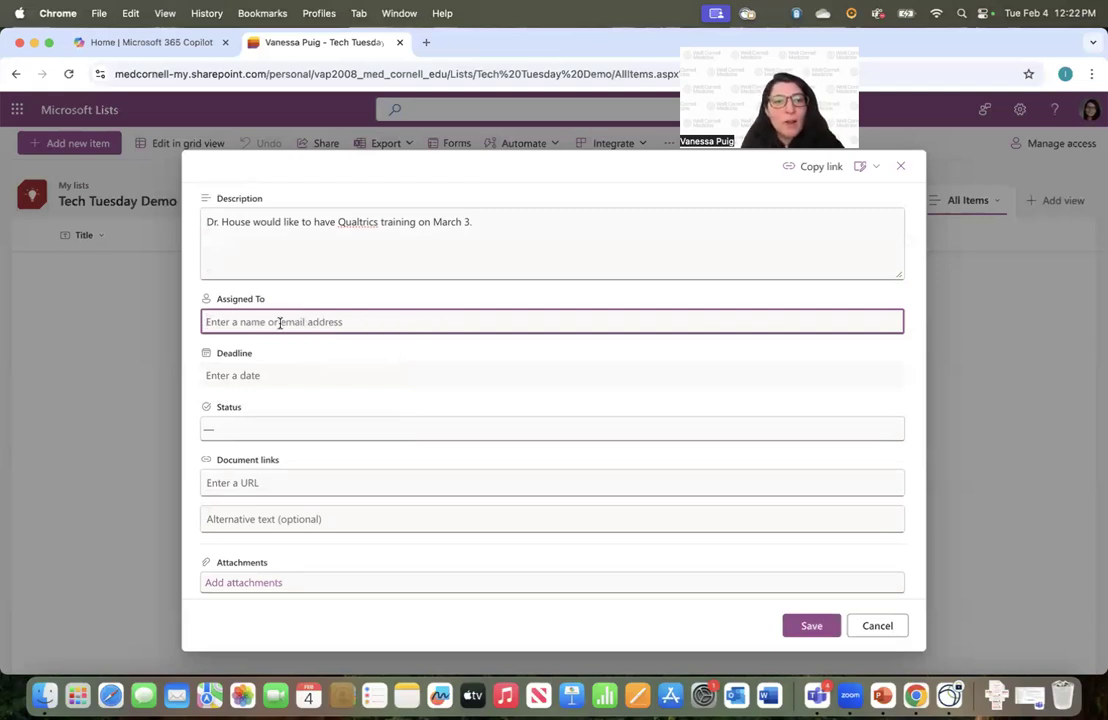
type("joshua")
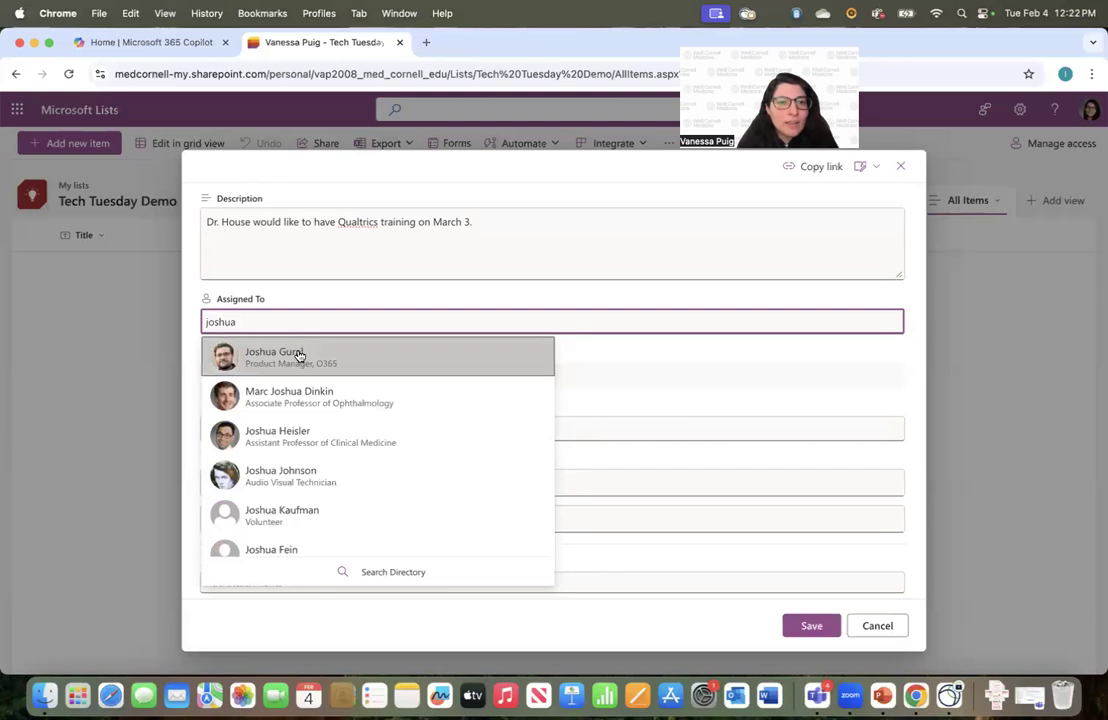
left_click(299, 355)
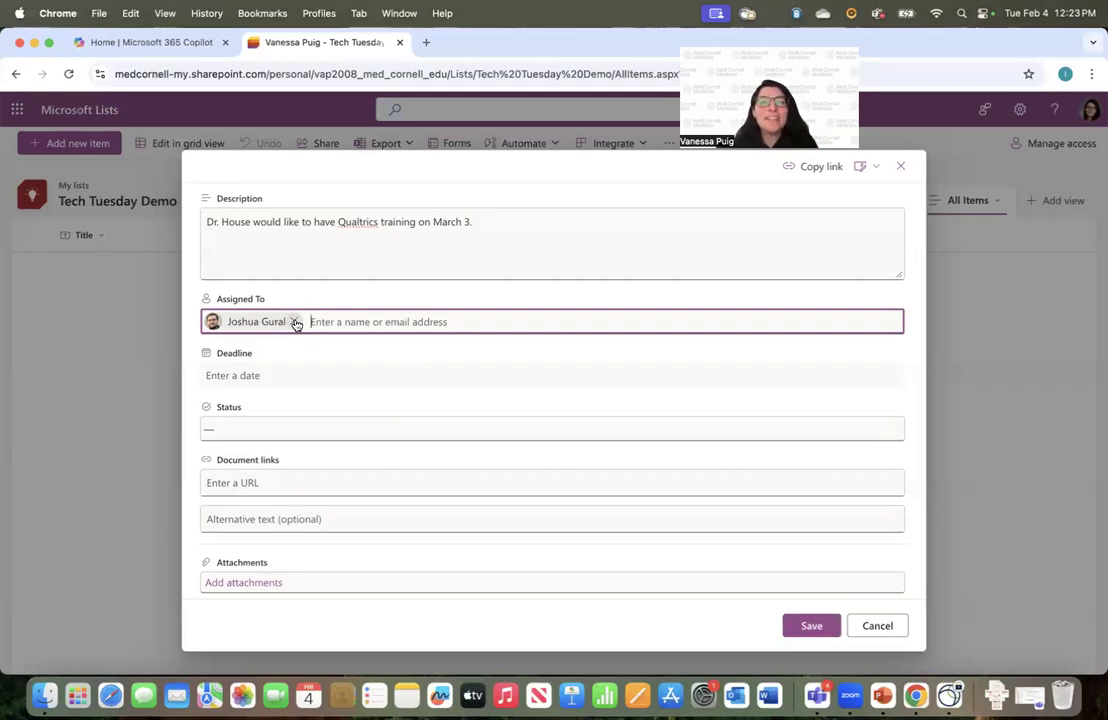
left_click(295, 322)
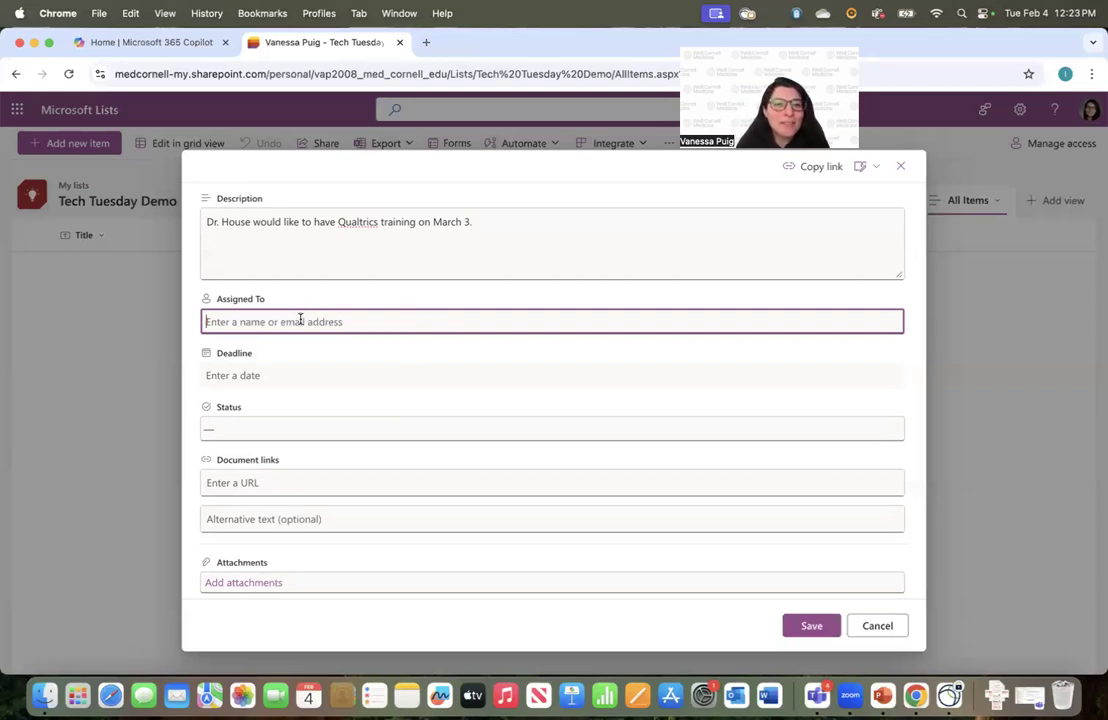
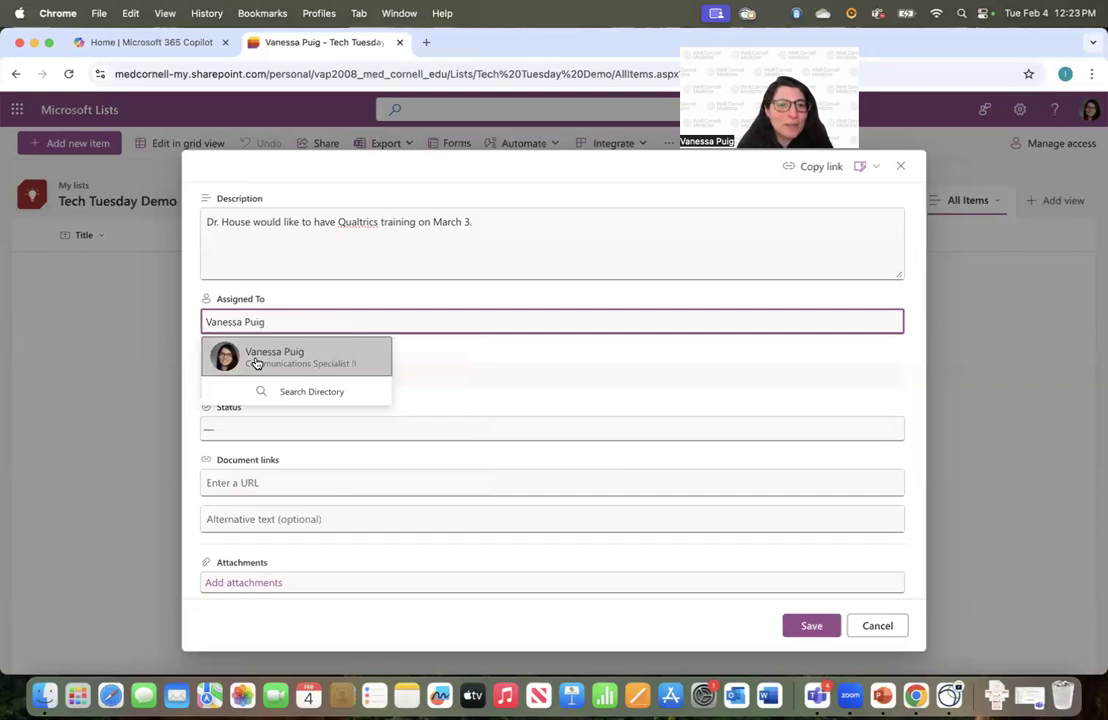
left_click(255, 360)
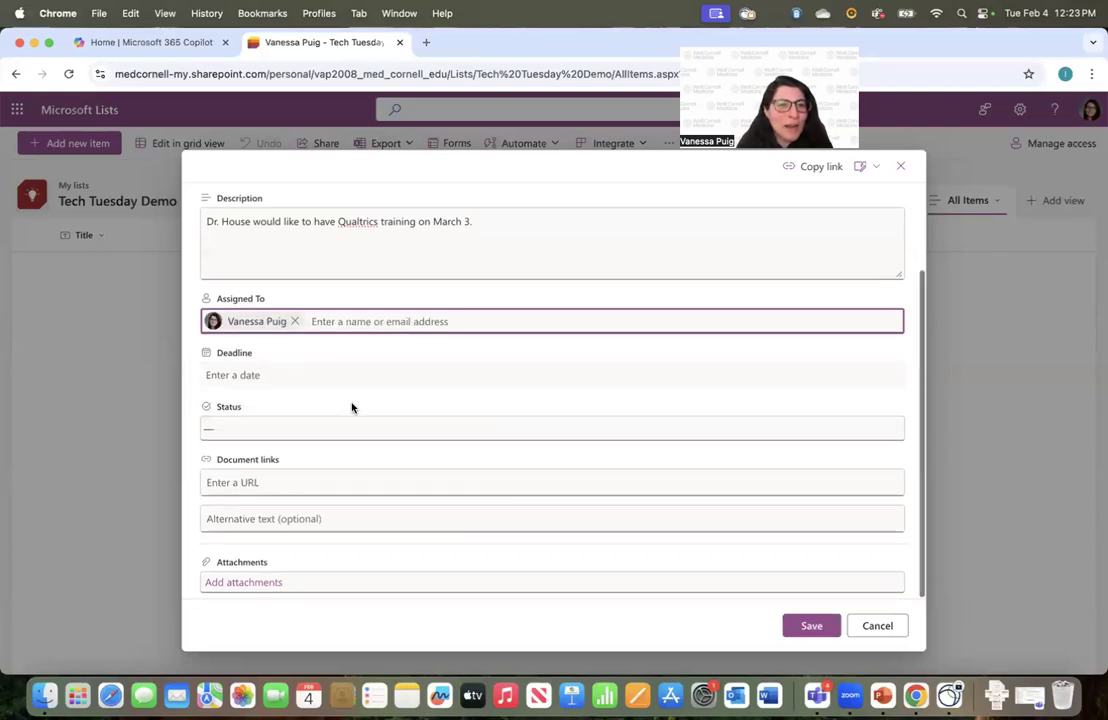
left_click(253, 375)
Set the deadline to 3/3/2025 and the status to Not Started
left_click(341, 411)
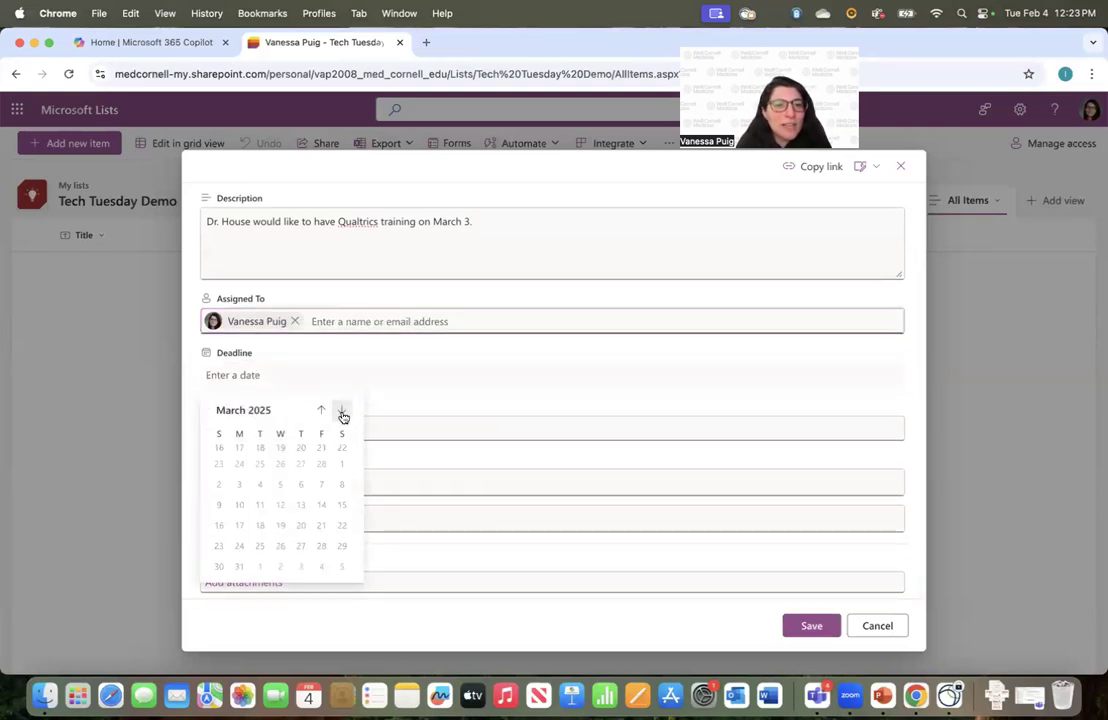
left_click(239, 475)
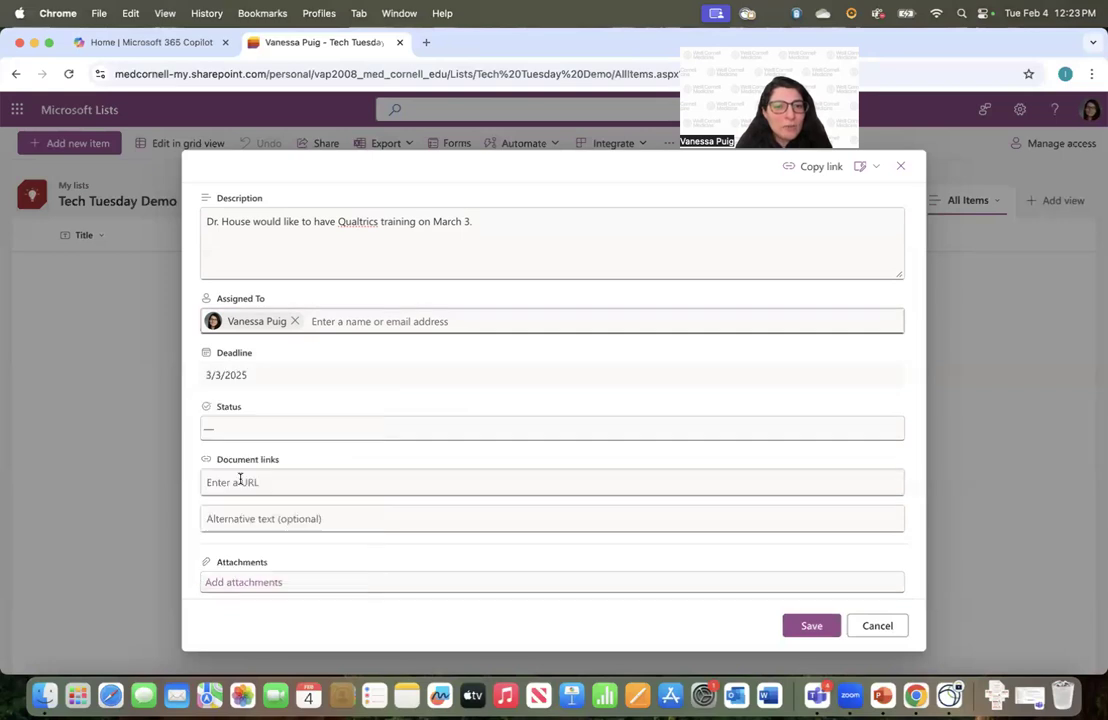
left_click(242, 431)
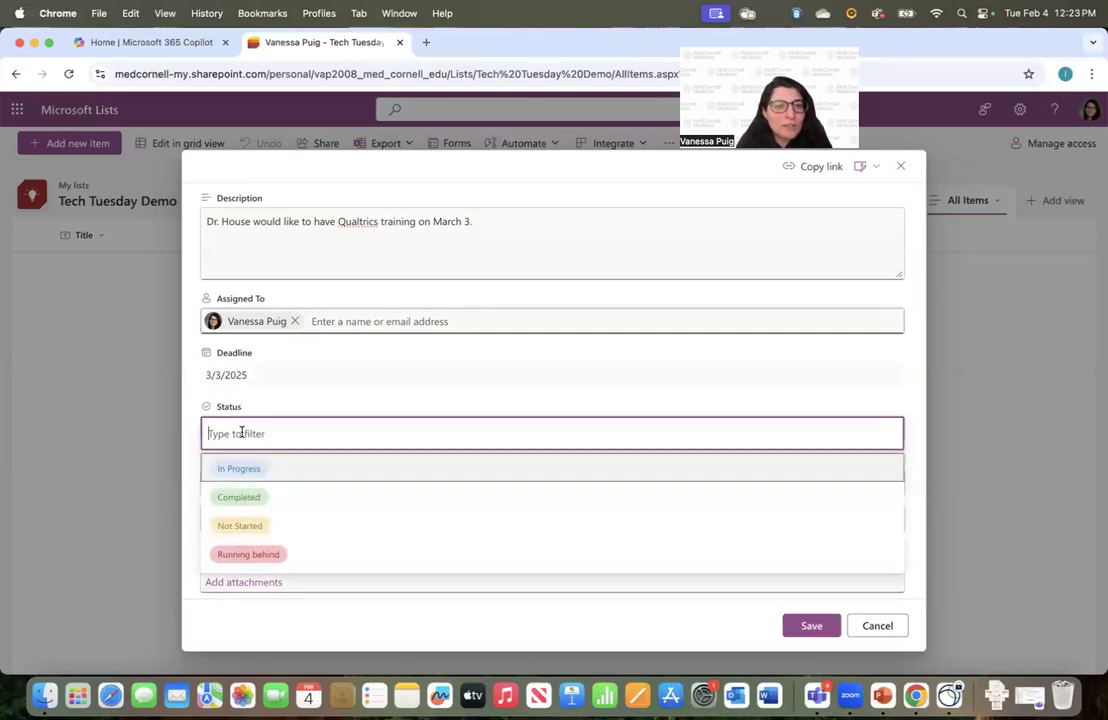
left_click(260, 521)
Attach the AdobeStock image and the CTSC event flyer help image, then save the item
left_click(249, 482)
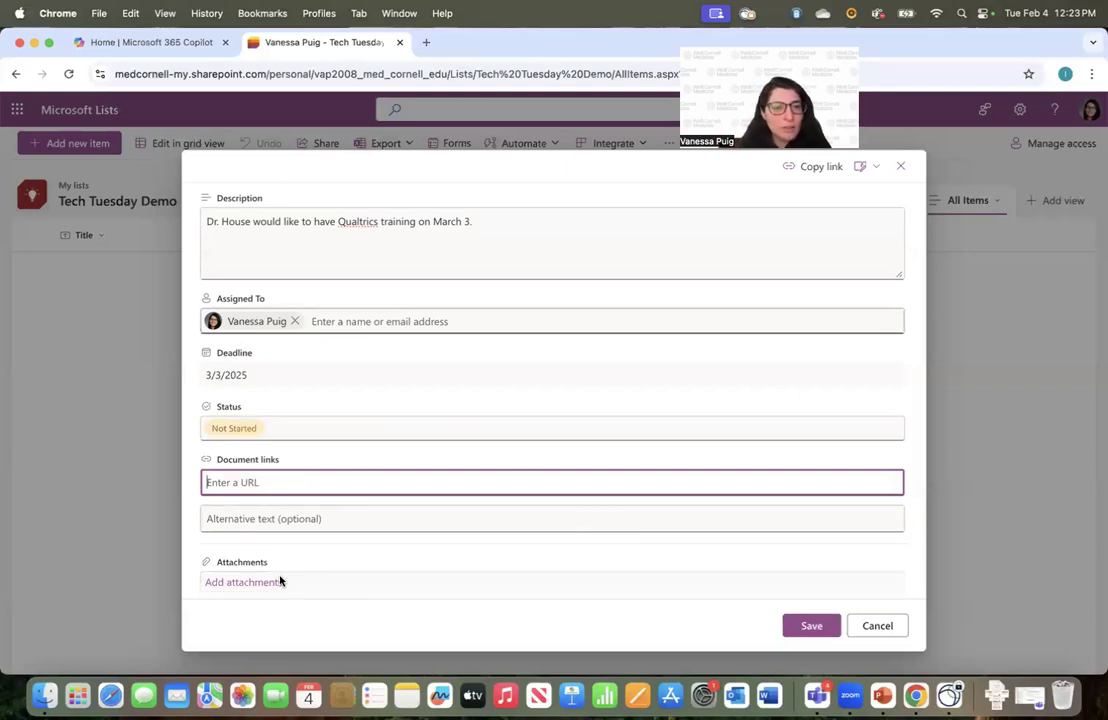
left_click(245, 582)
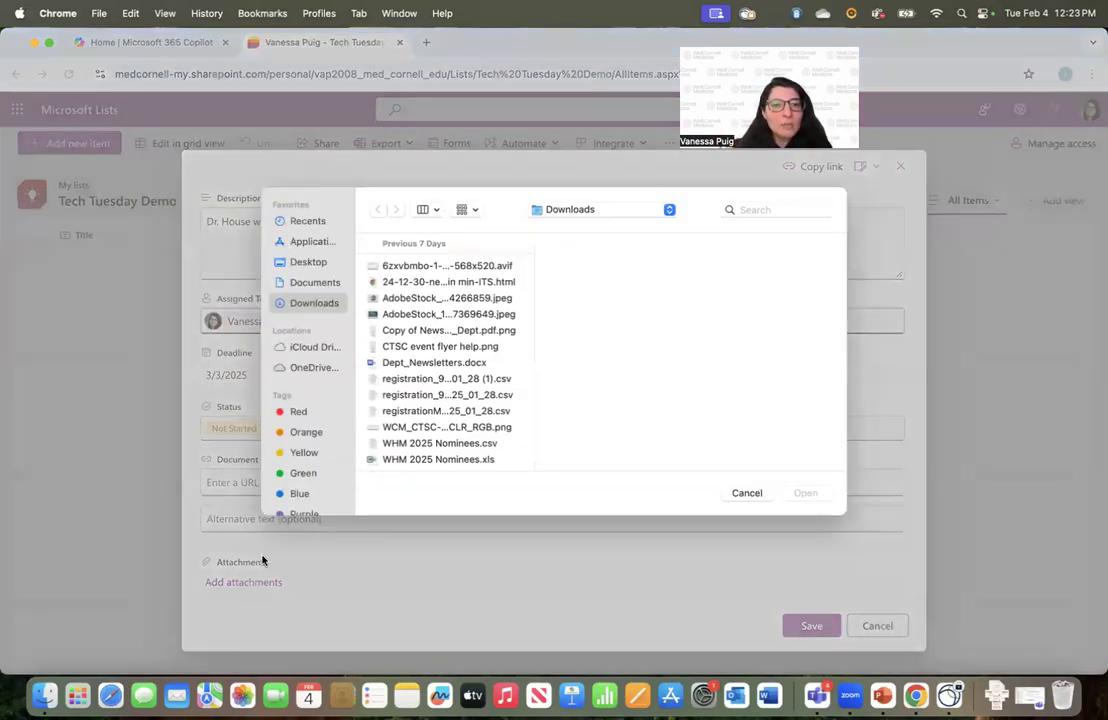
double_click(433, 300)
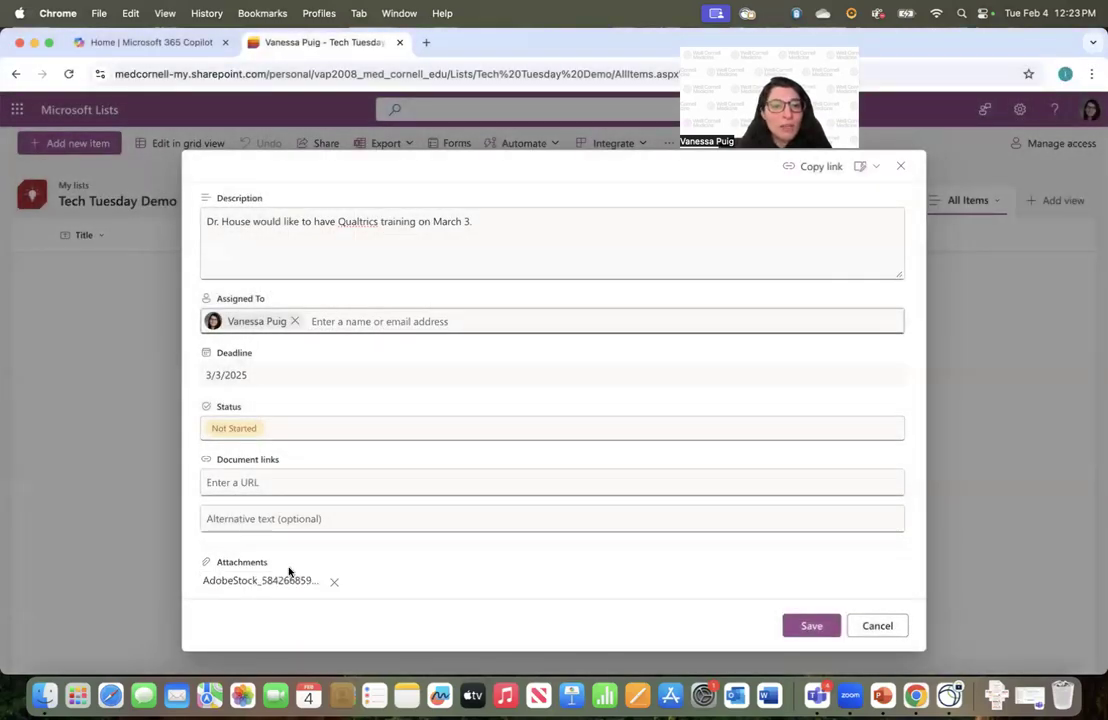
scroll(289, 572, "down", 1)
left_click(260, 581)
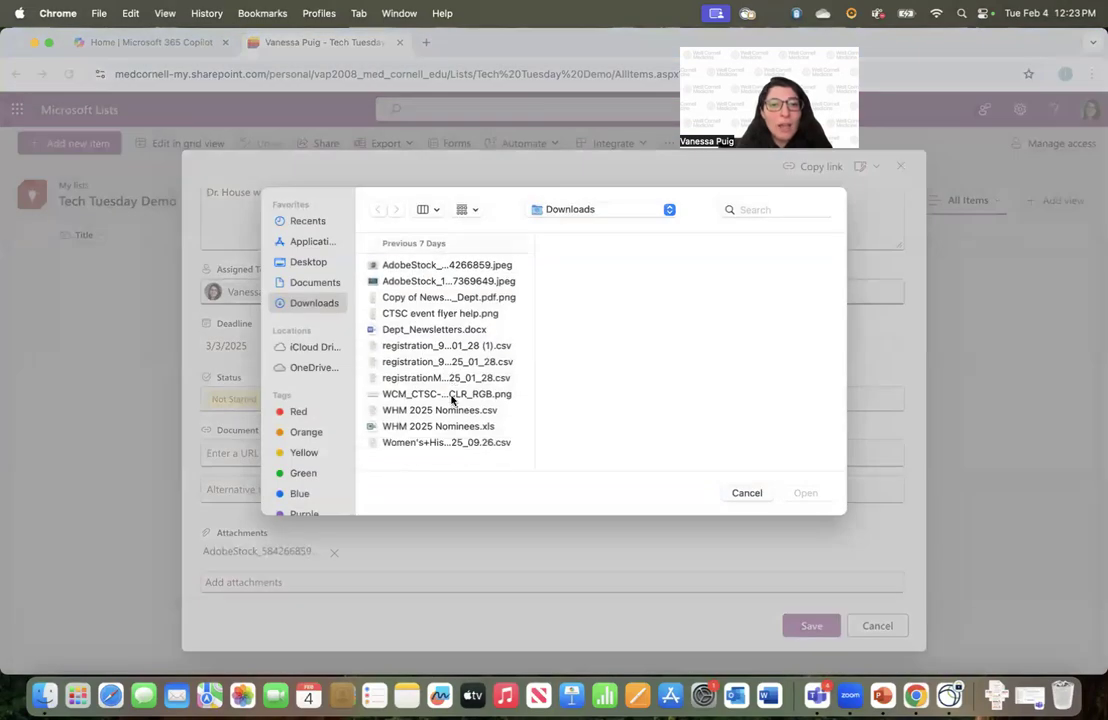
scroll(435, 330, "up", 2)
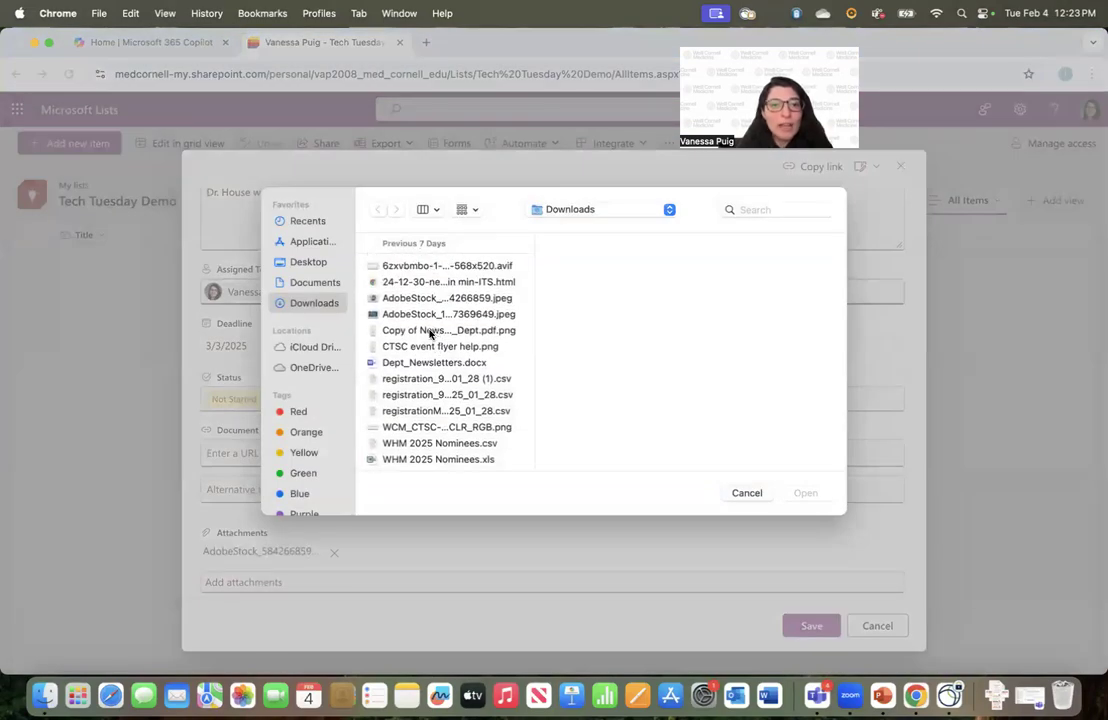
double_click(425, 346)
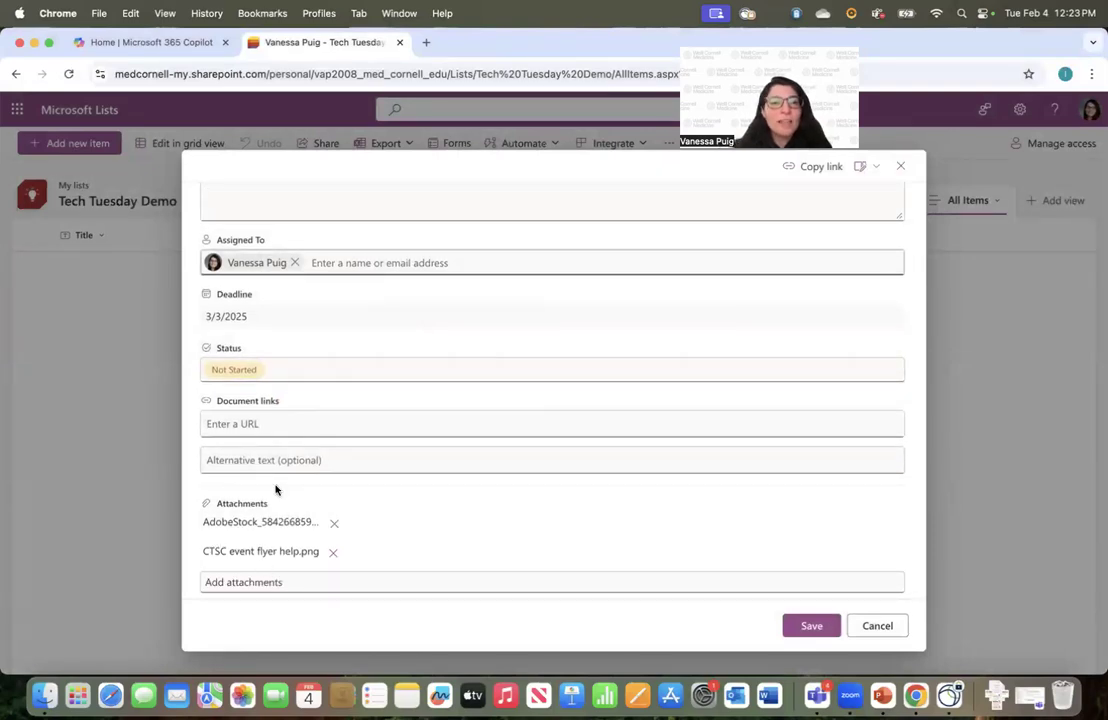
scroll(276, 490, "up", 5)
left_click(795, 631)
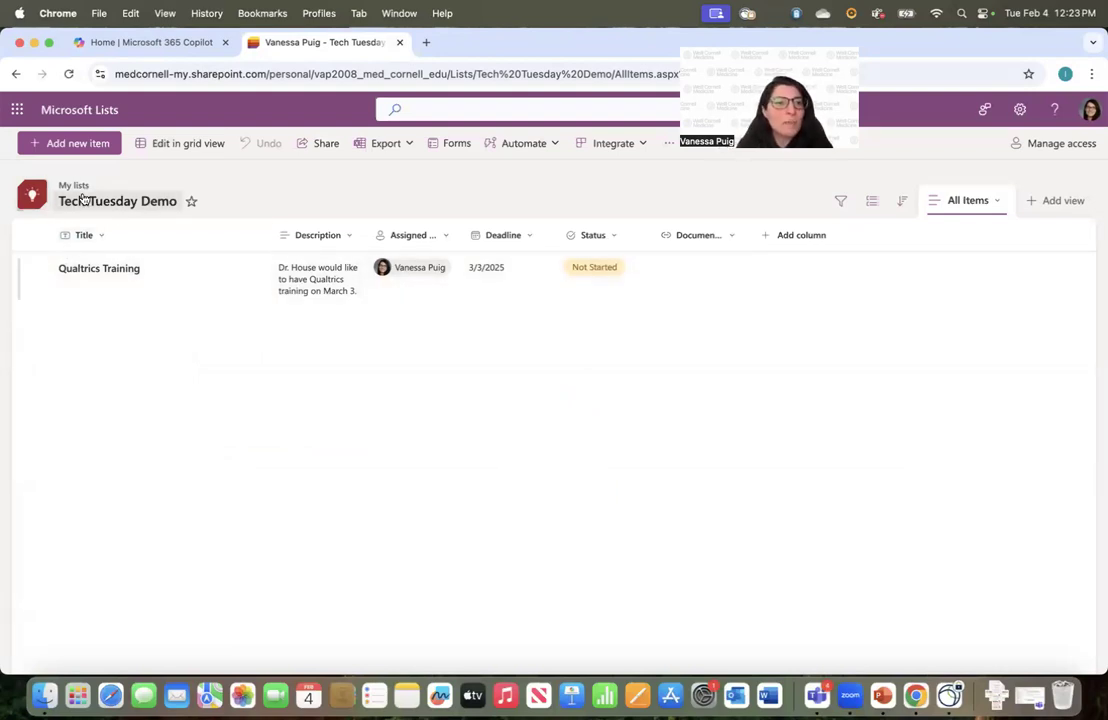
Add a new item titled 'Task 2' and assign it to a colleague
left_click(64, 146)
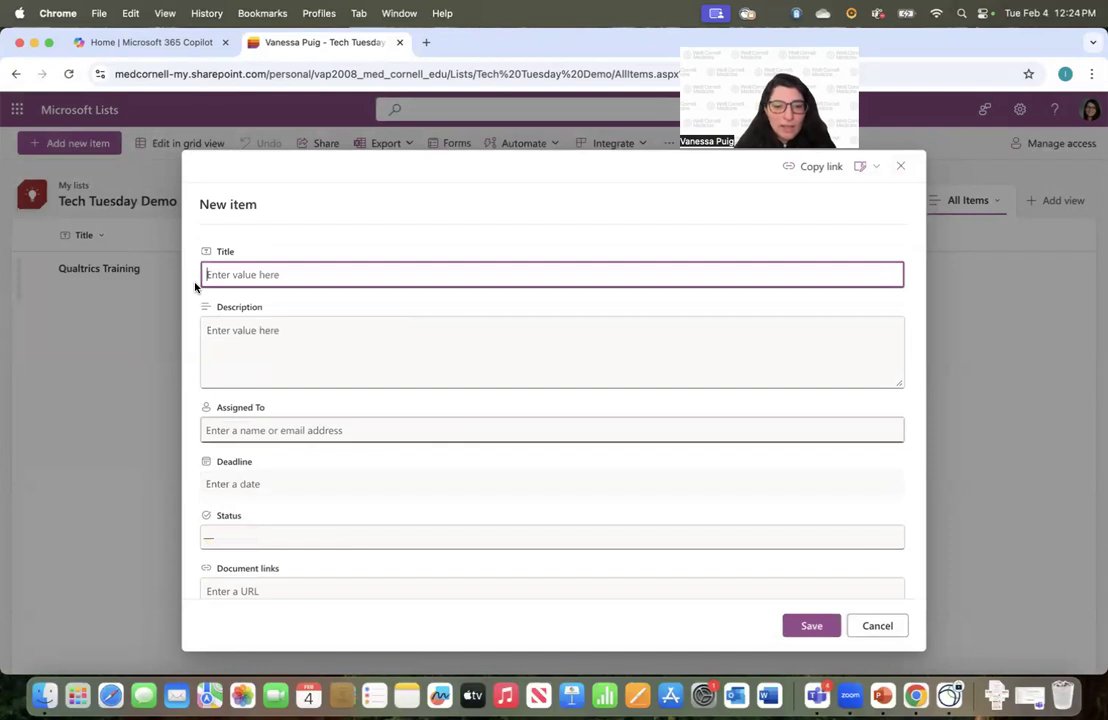
type("Task 2")
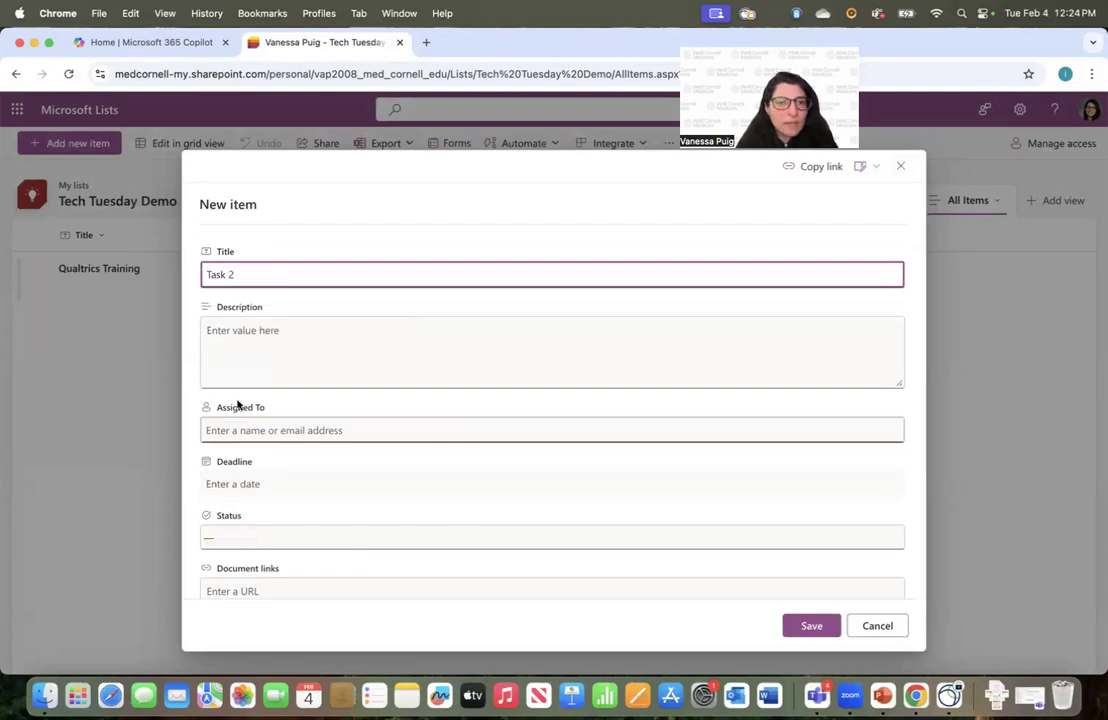
scroll(237, 398, "down", 2)
left_click(240, 316)
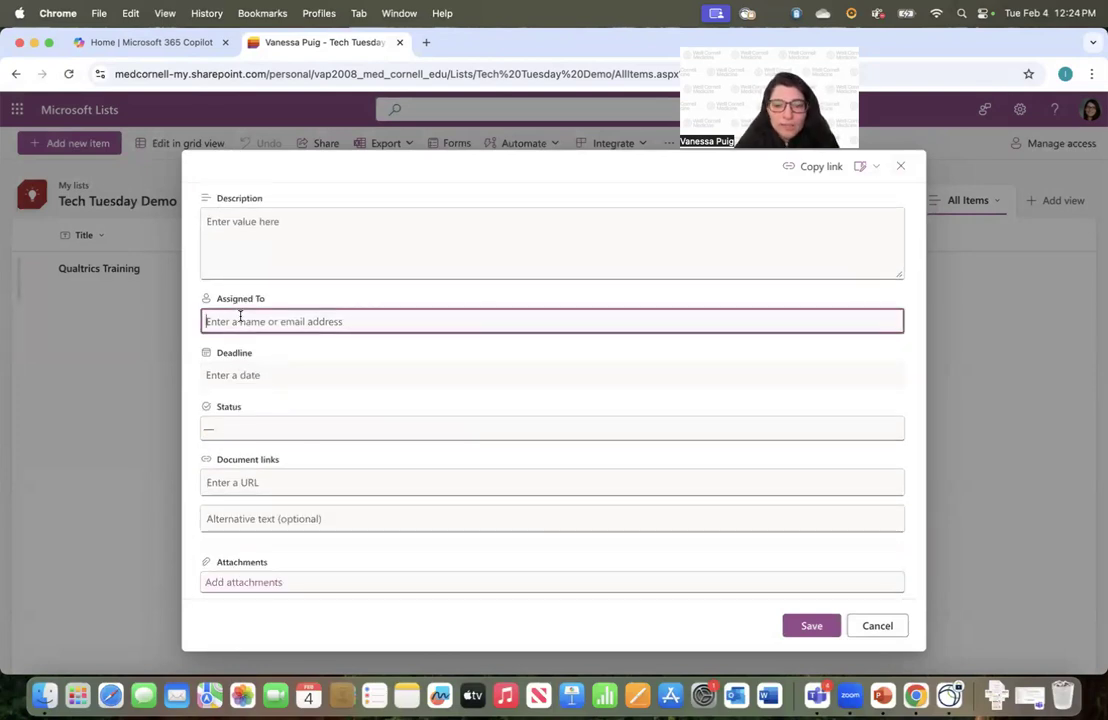
type("Joshua")
left_click(262, 358)
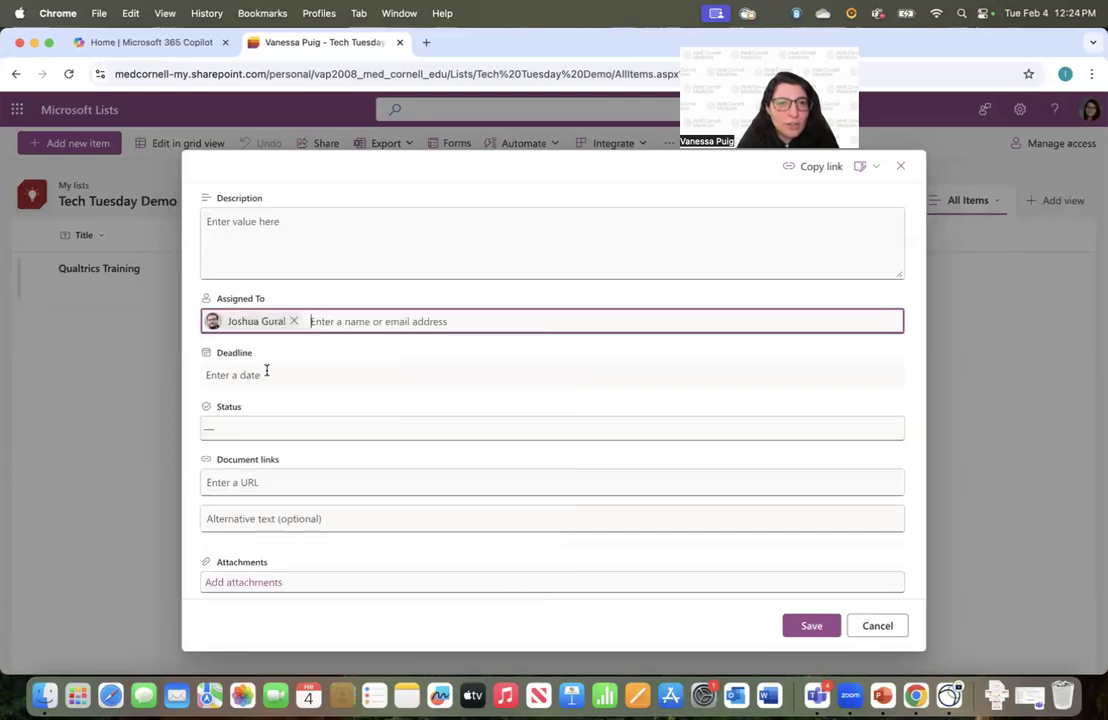
Give Task 2 a deadline of 3/21/2025 and the status In Progress
left_click(270, 372)
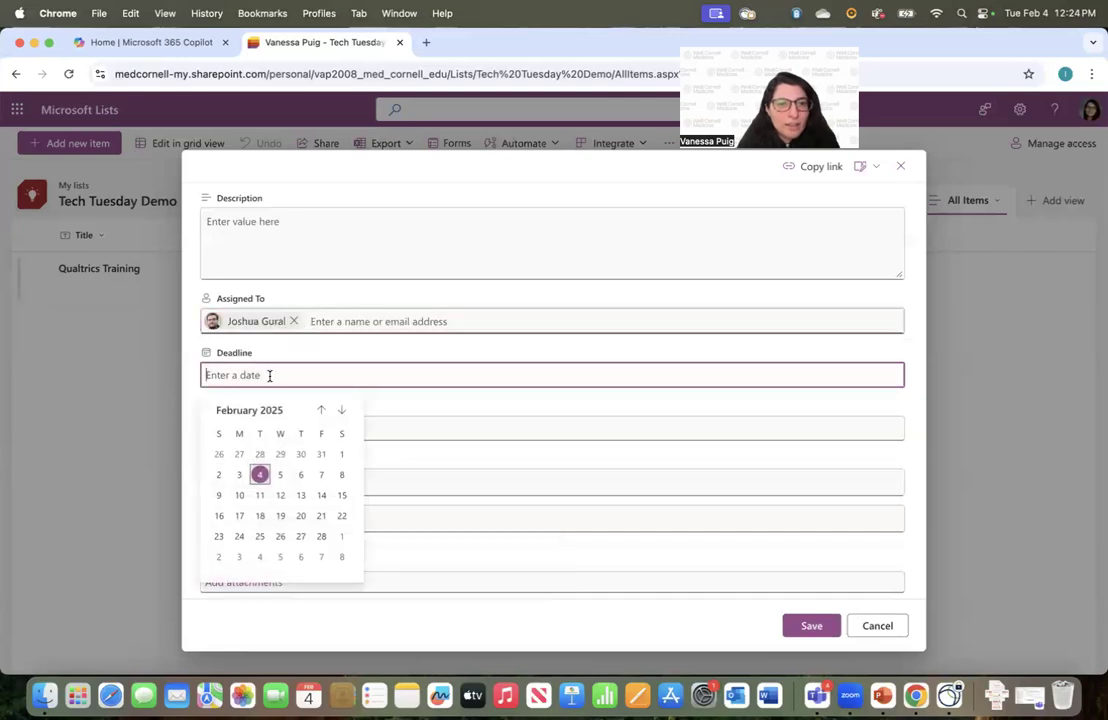
left_click(341, 410)
left_click(321, 516)
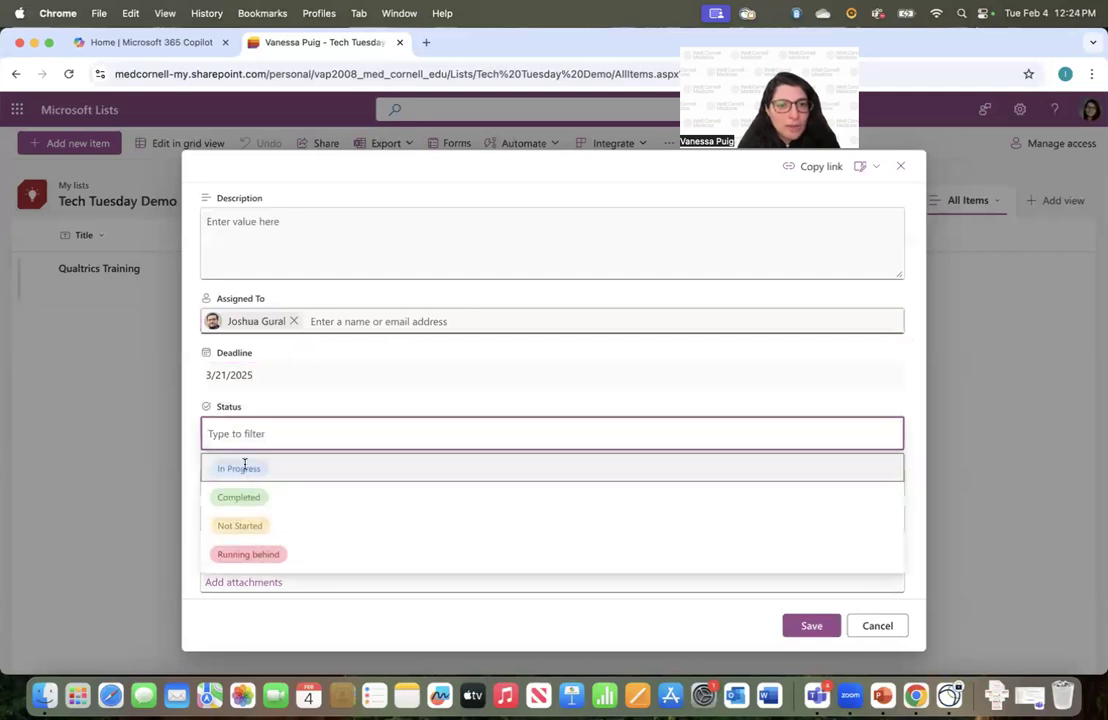
left_click(244, 466)
left_click(800, 625)
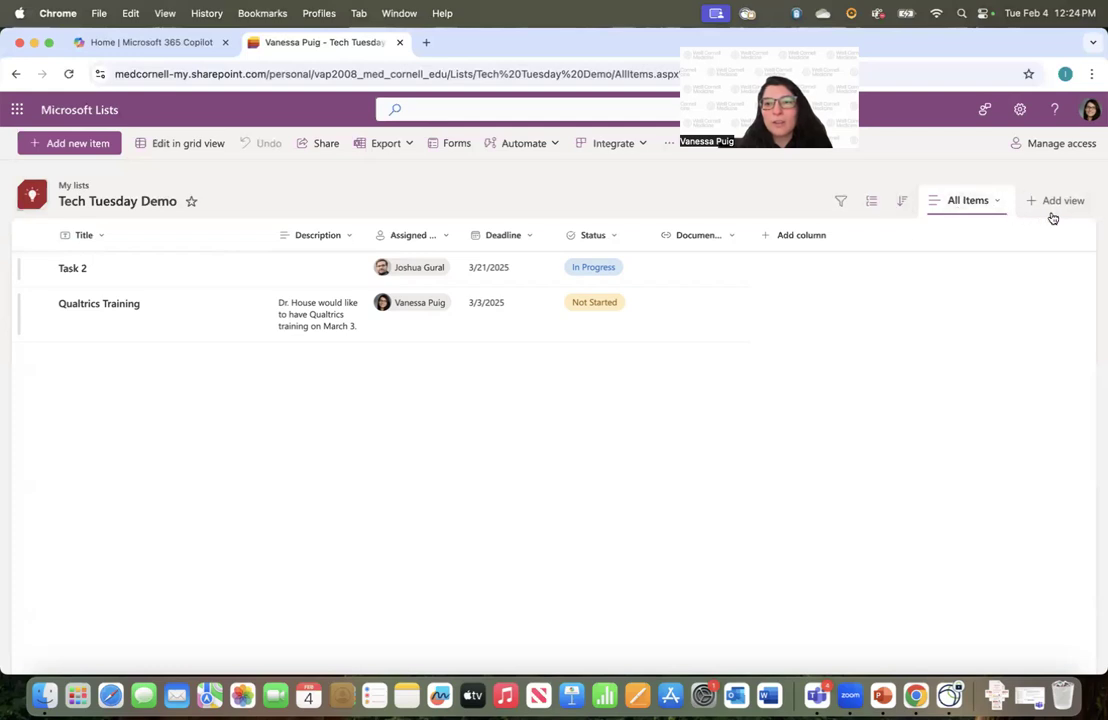
left_click(839, 206)
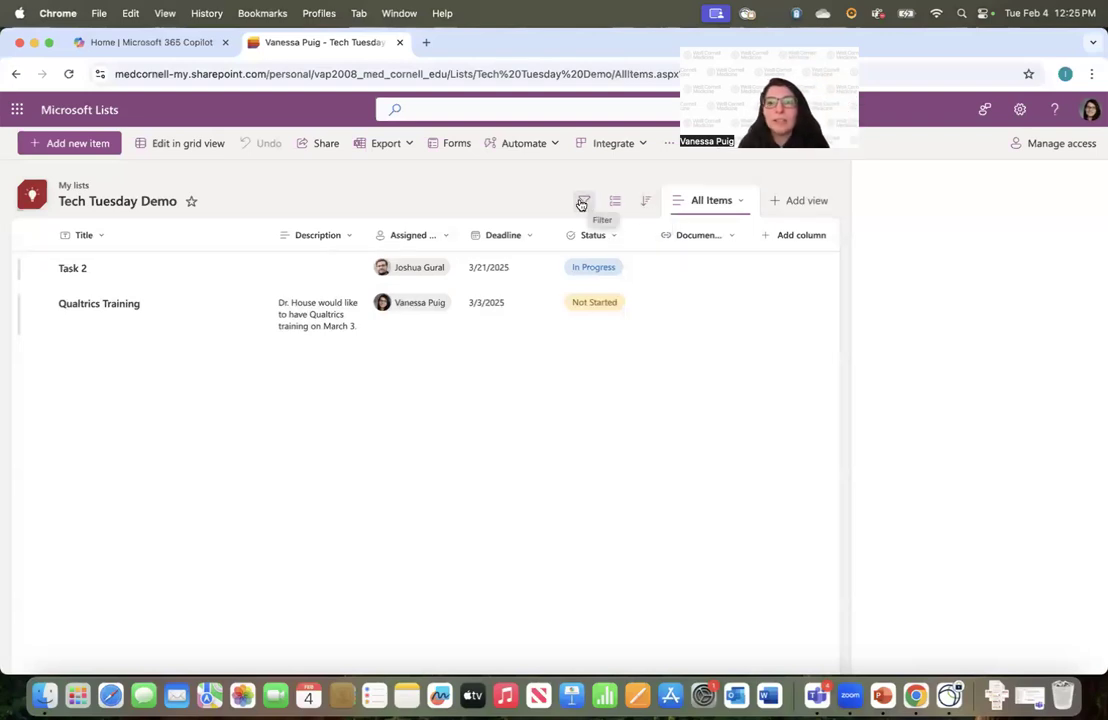
left_click(840, 202)
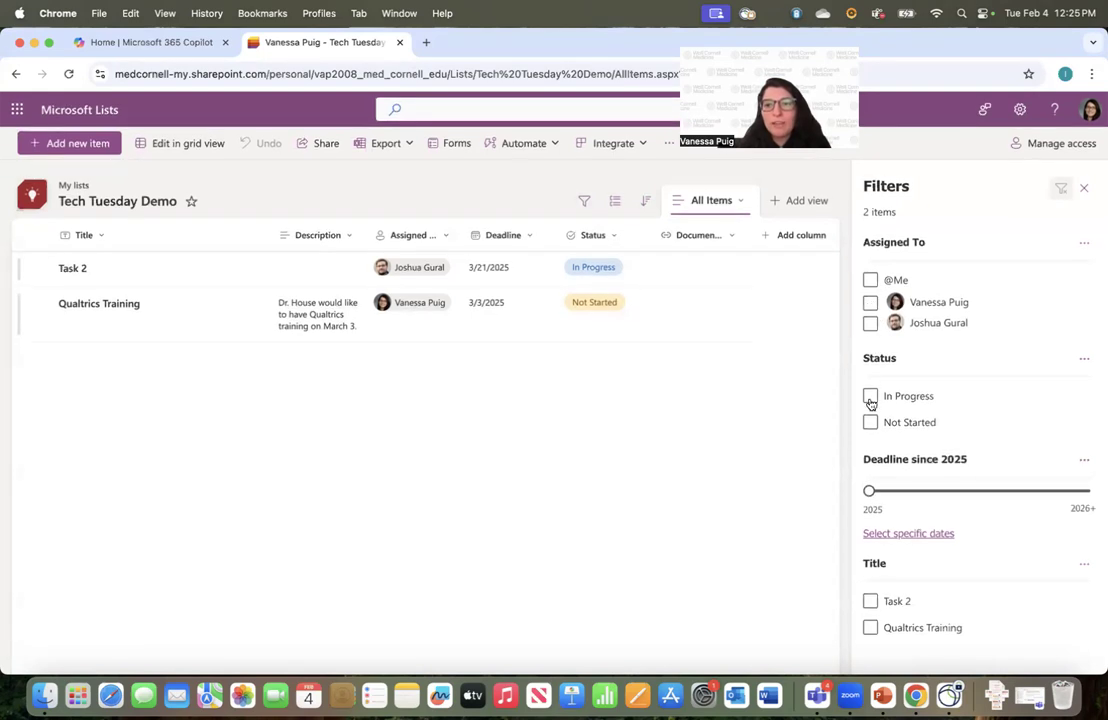
left_click(870, 397)
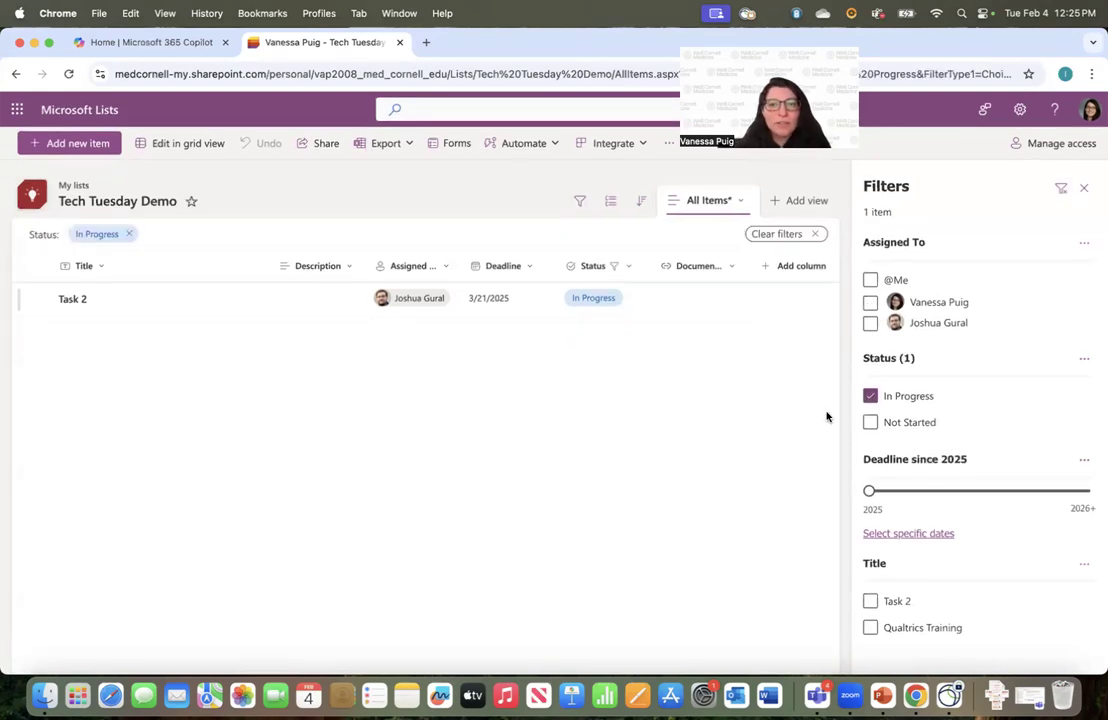
left_click(870, 396)
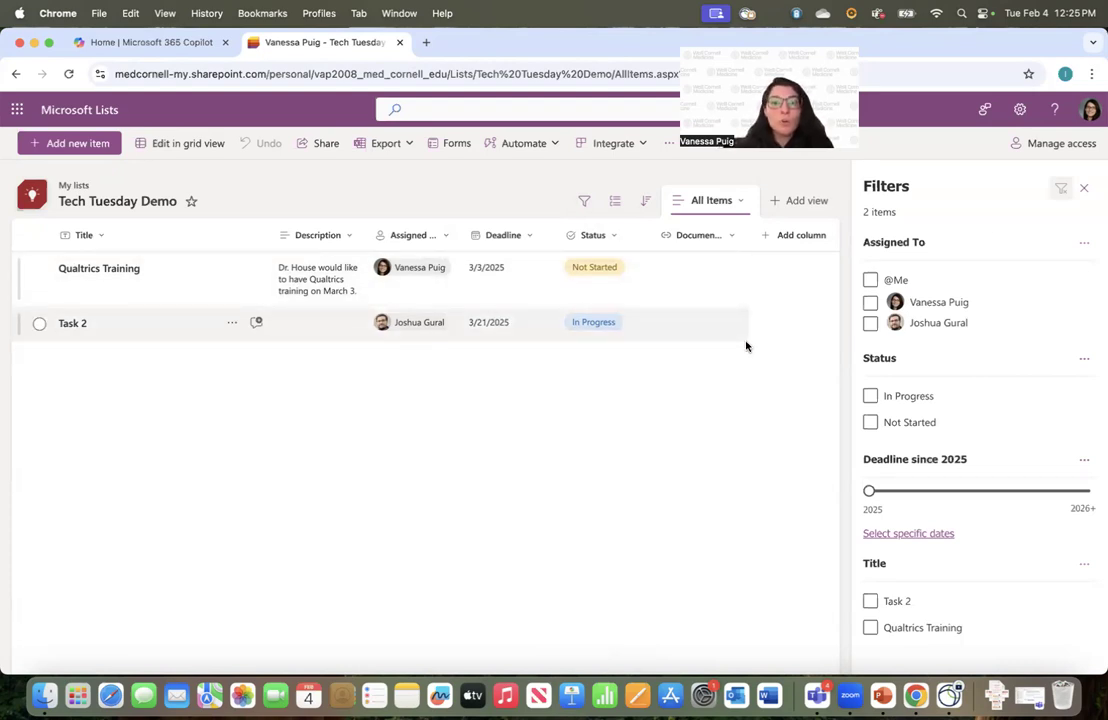
left_click(1084, 187)
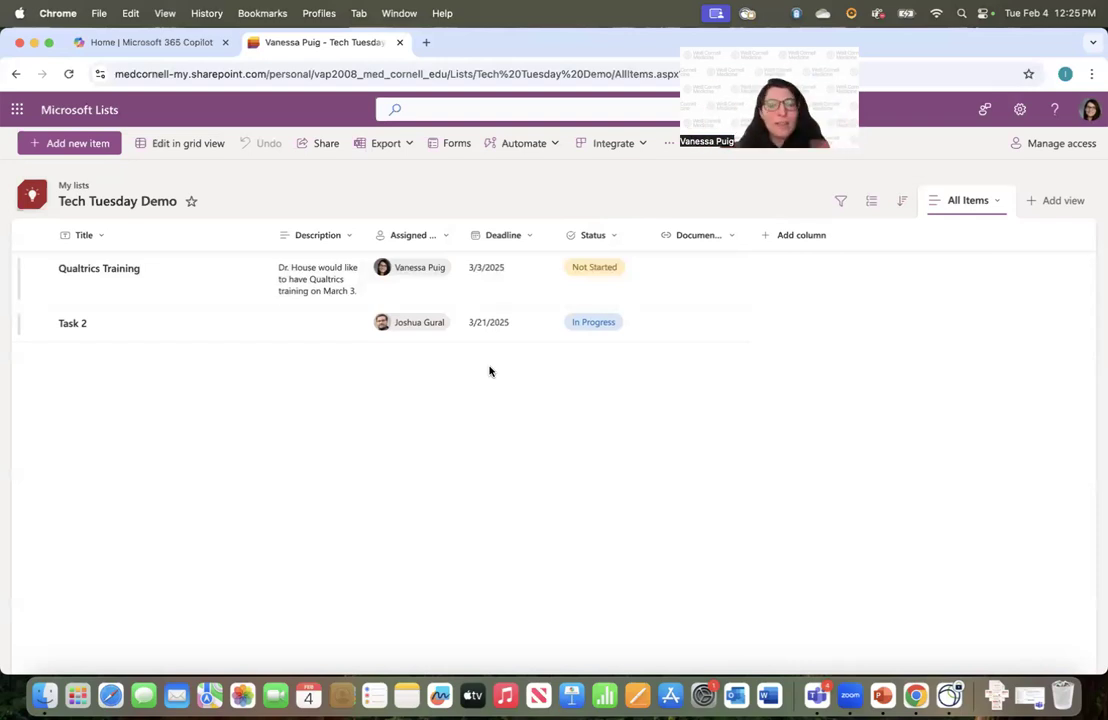
Set up 'Calendar View' as a Month-layout calendar using Deadline as its start date
left_click(1052, 203)
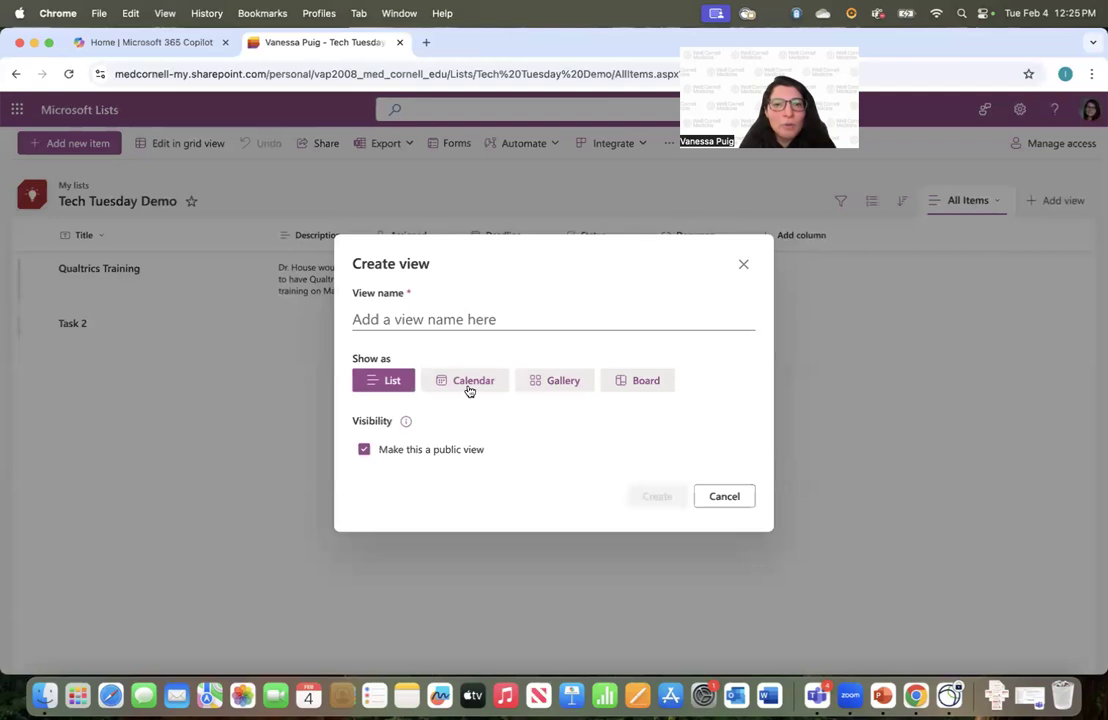
left_click(411, 321)
left_click(482, 354)
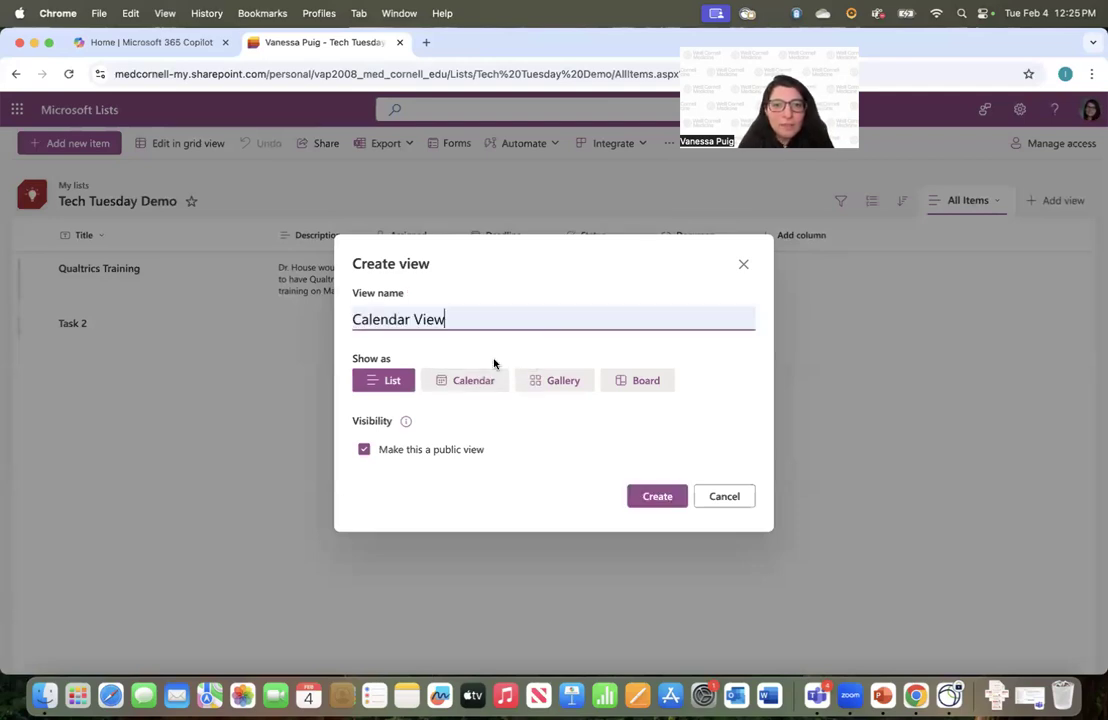
left_click(475, 381)
left_click(378, 360)
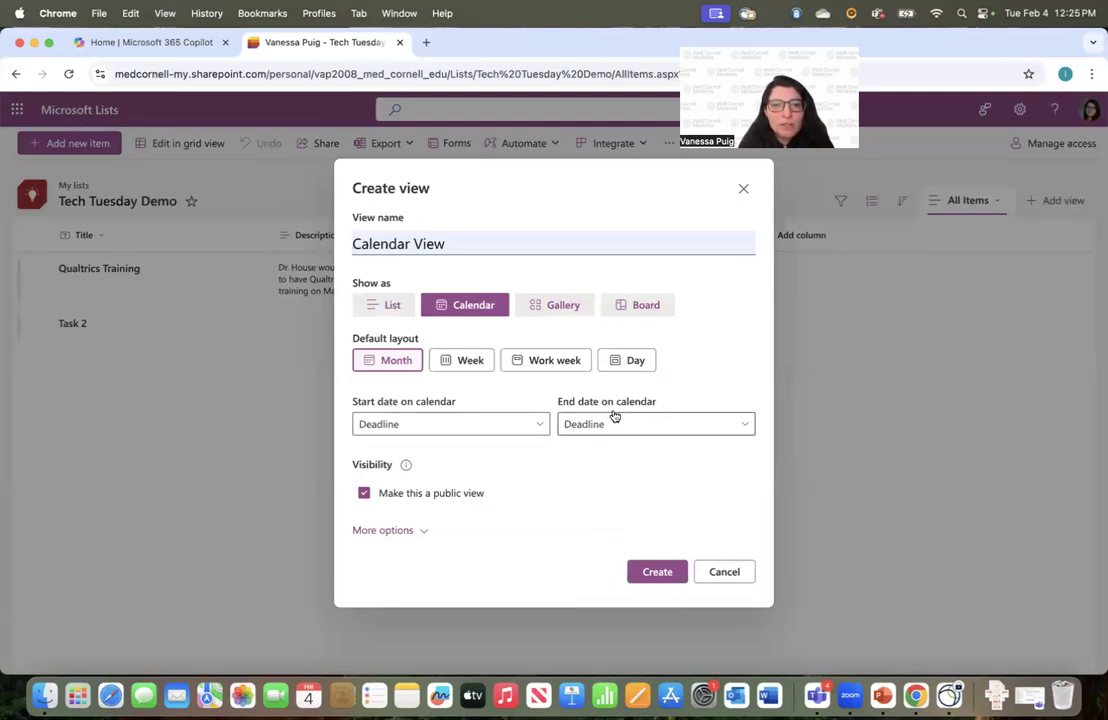
left_click(457, 432)
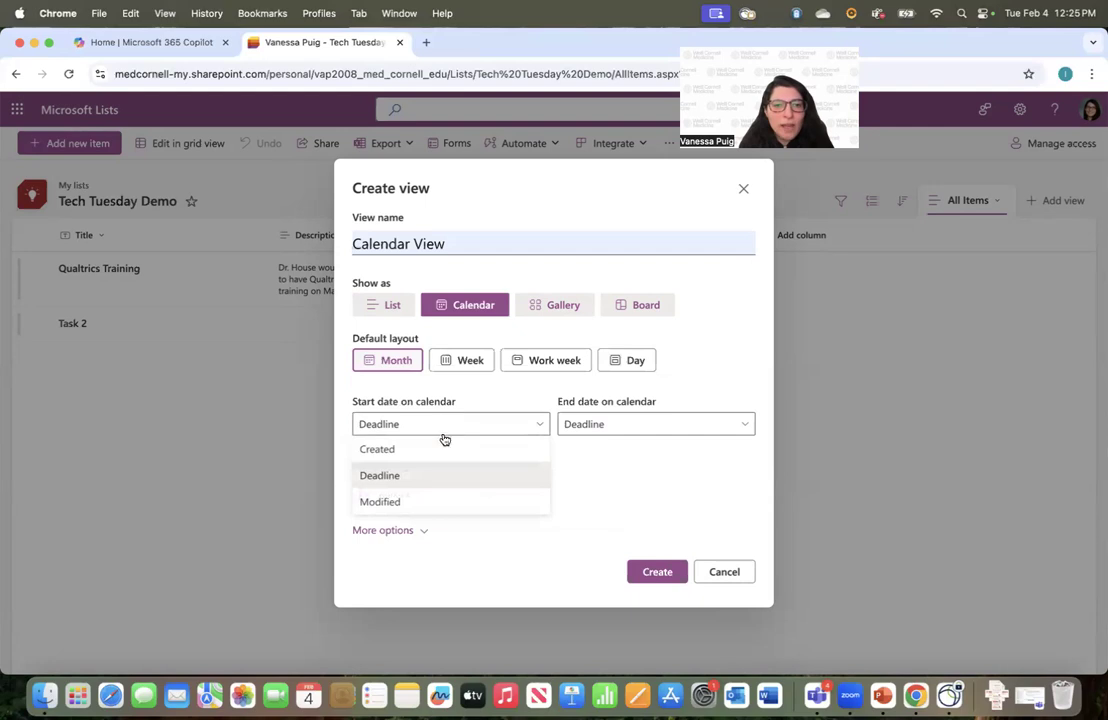
left_click(438, 474)
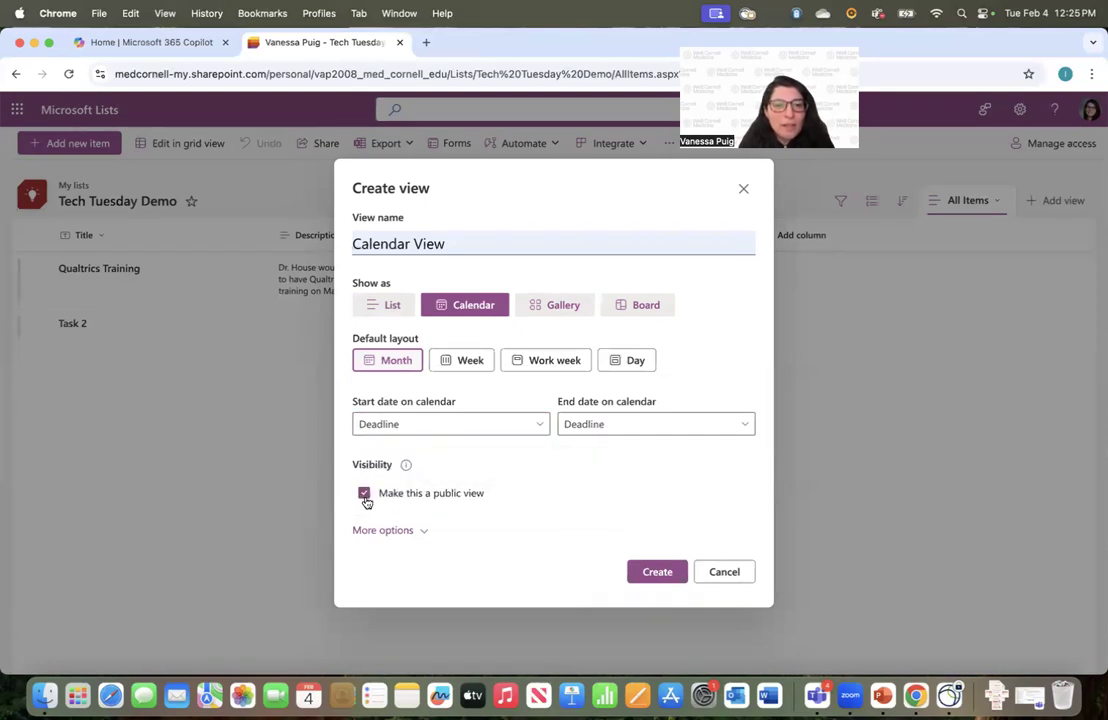
left_click(418, 530)
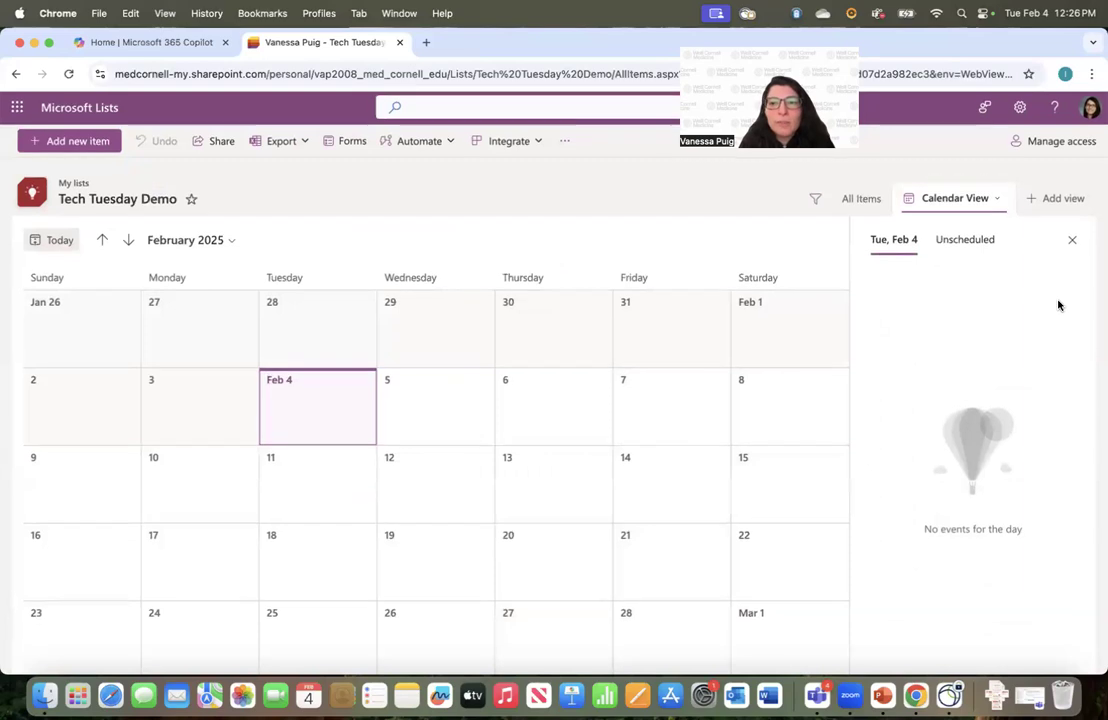
Start a new item due March 12 in the March 2025 calendar, then discard it
left_click(128, 242)
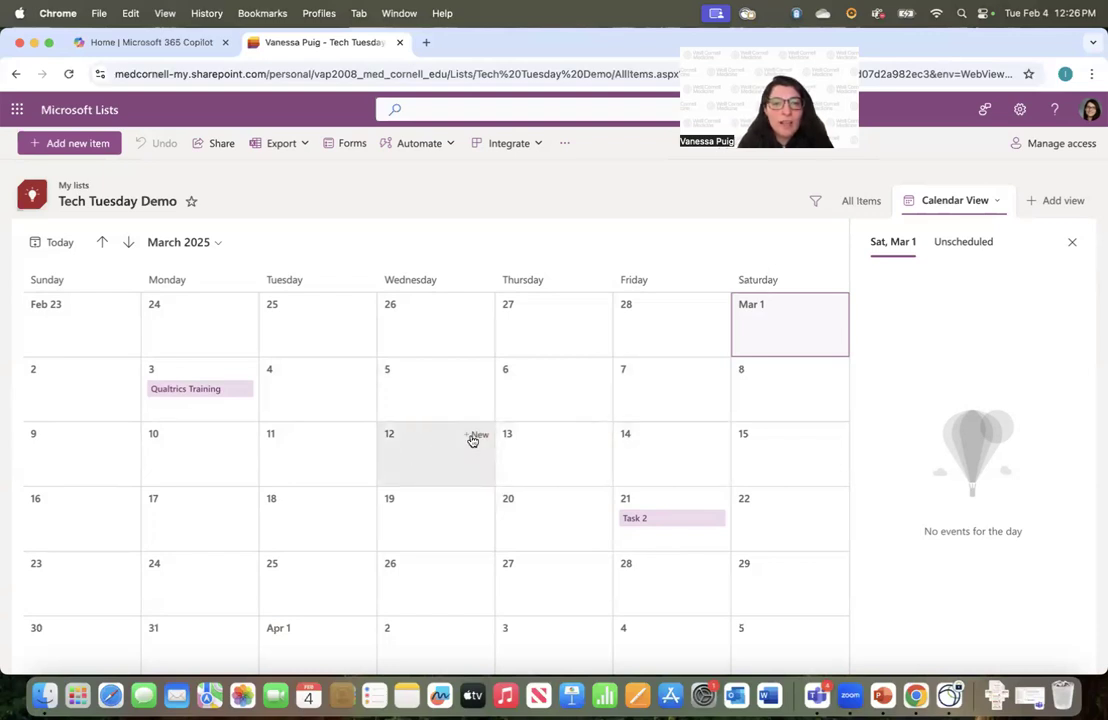
left_click(478, 438)
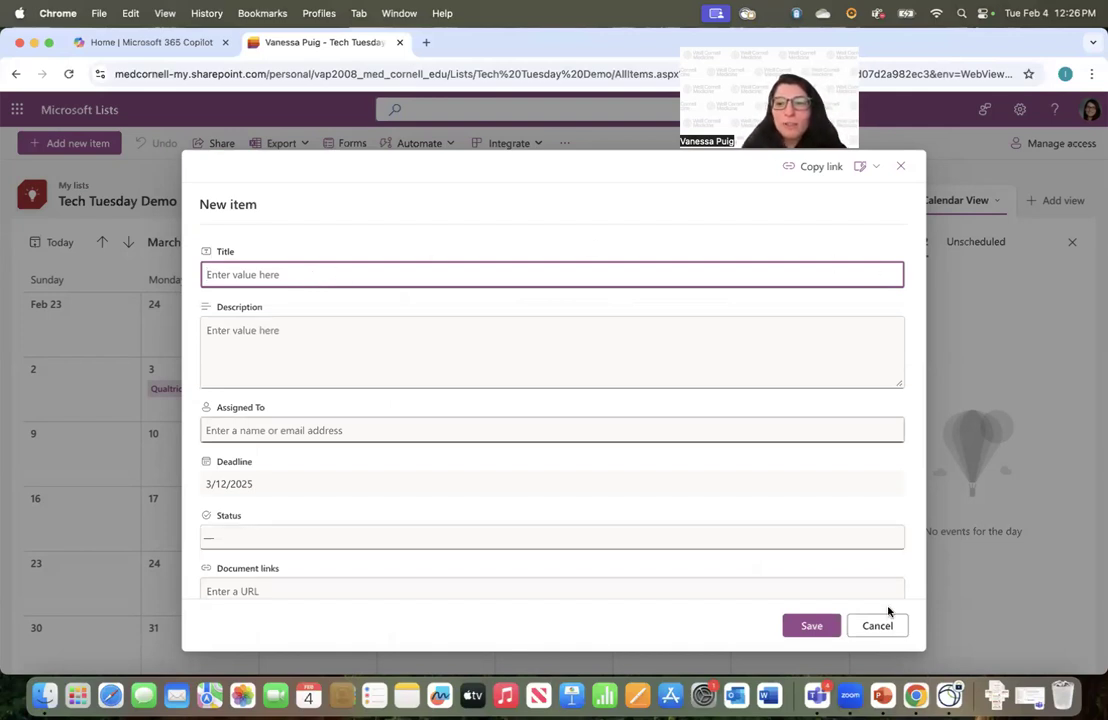
left_click(900, 169)
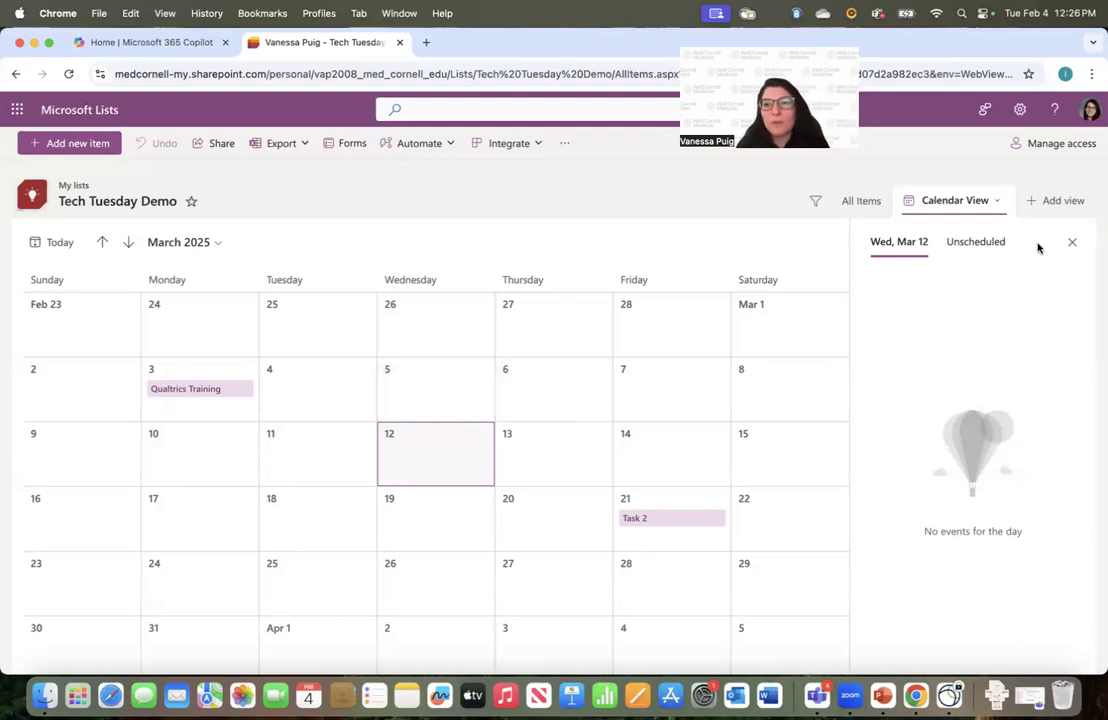
left_click(1046, 204)
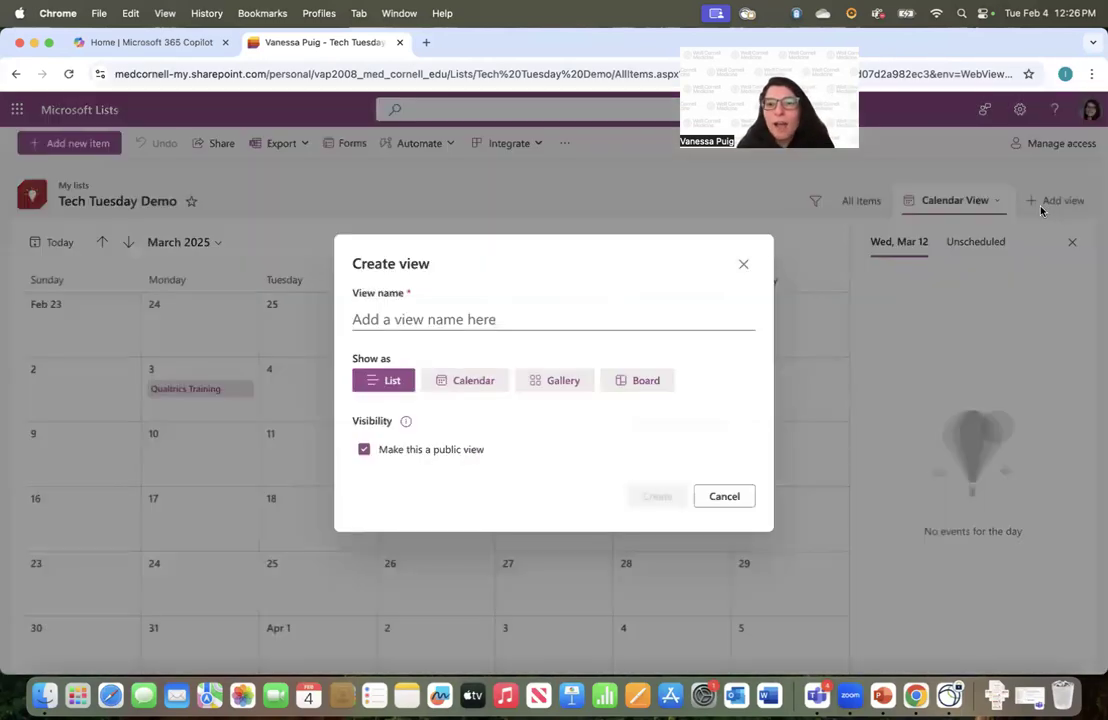
Create a list view named 'Status View', then switch through Calendar View, Status View and All Items
left_click(487, 318)
left_click(452, 380)
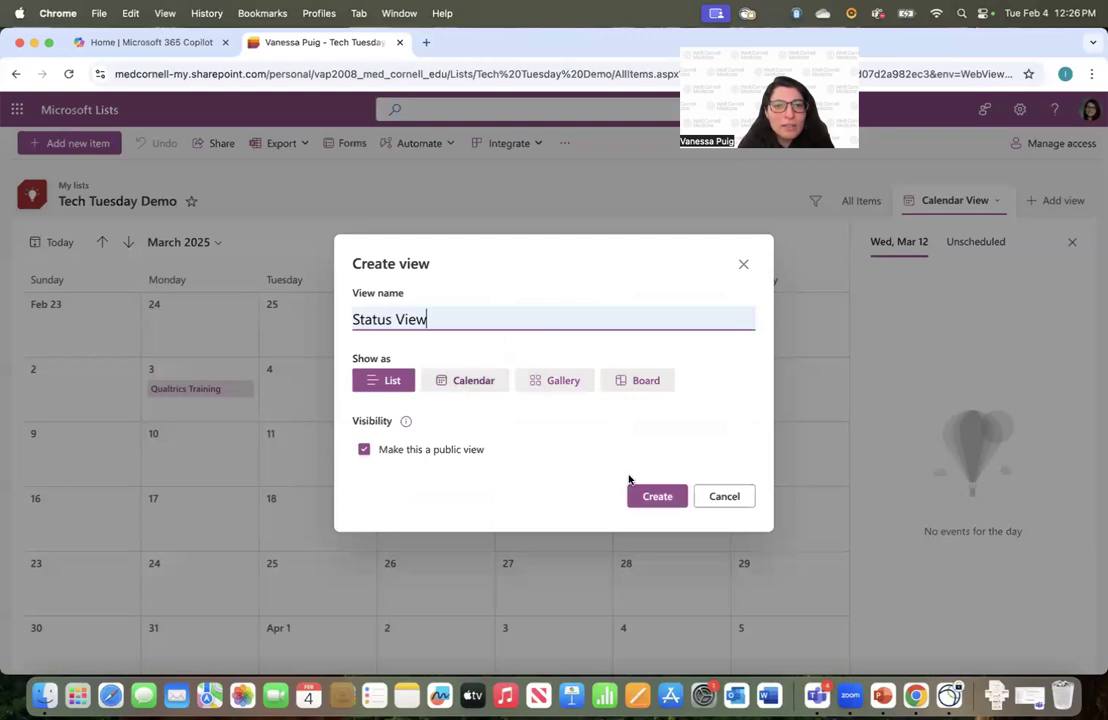
left_click(651, 497)
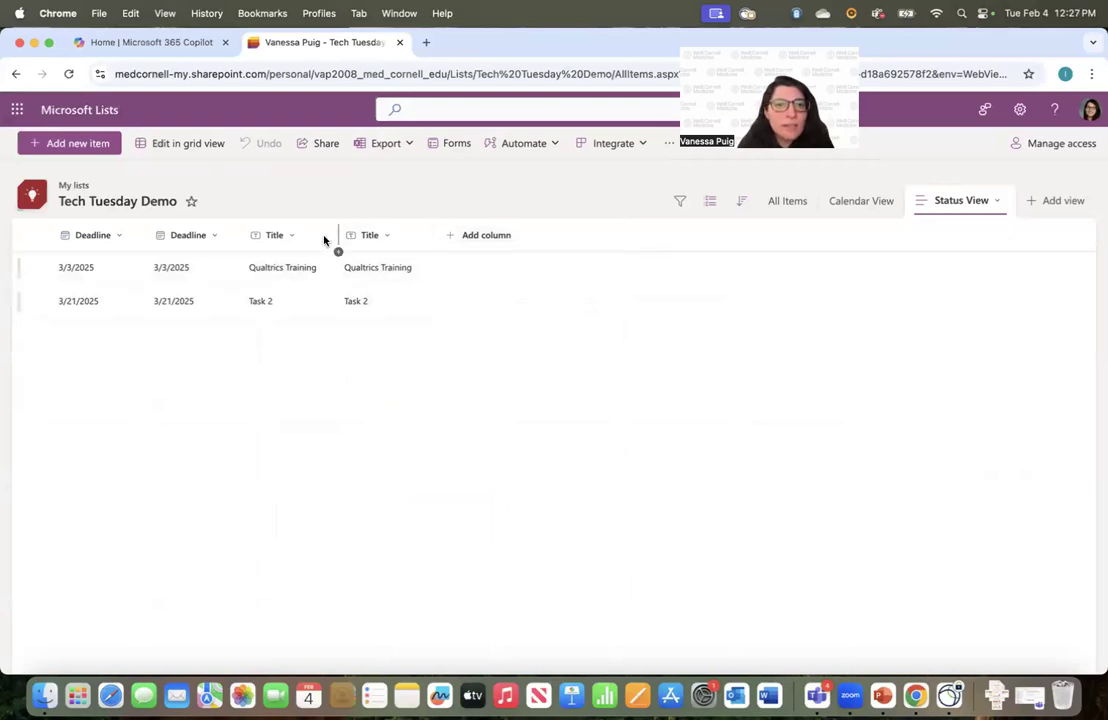
left_click(861, 200)
left_click(960, 201)
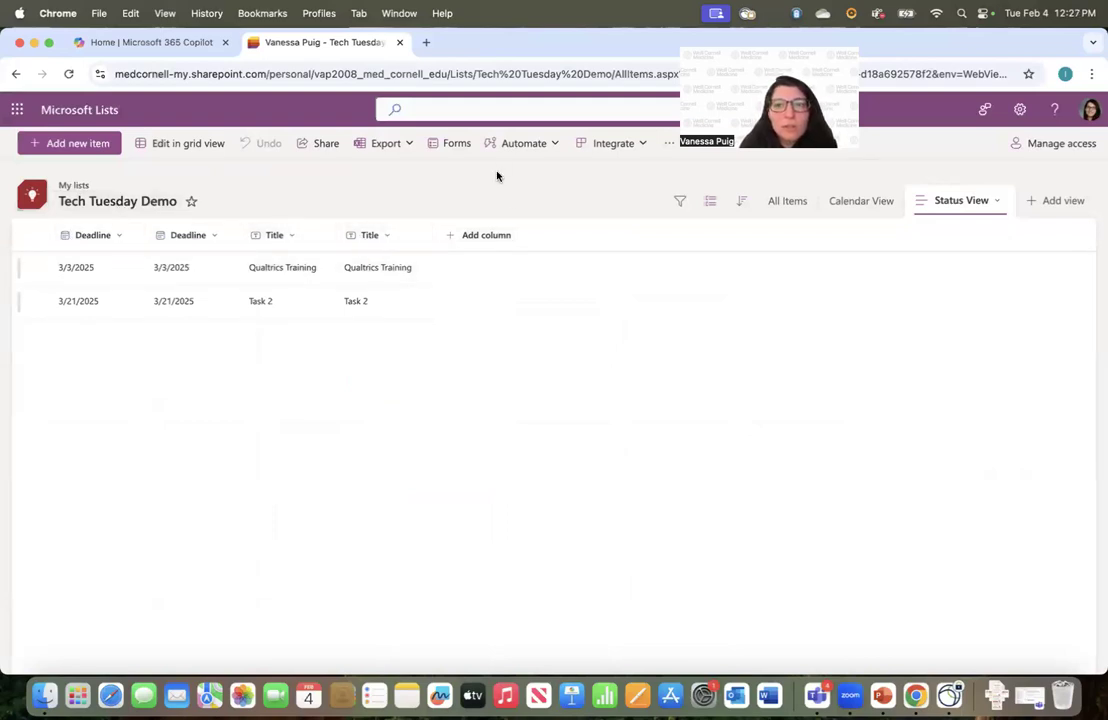
left_click(784, 203)
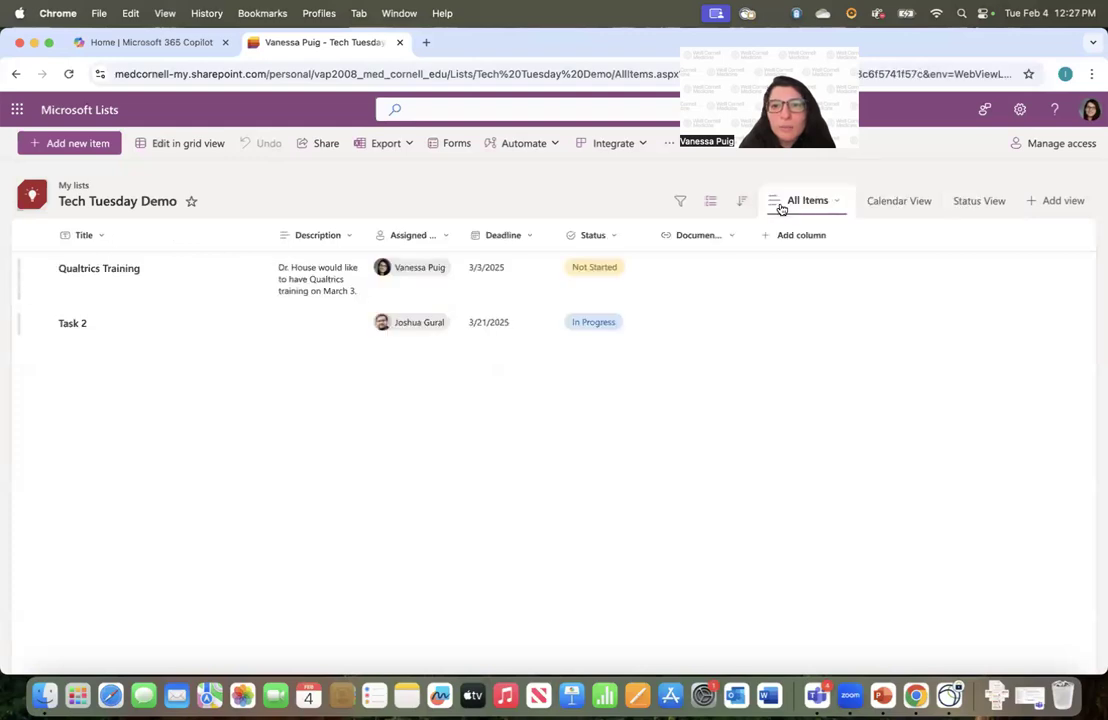
Group All Items by Status and toggle the groups, leaving In Progress expanded
left_click(594, 237)
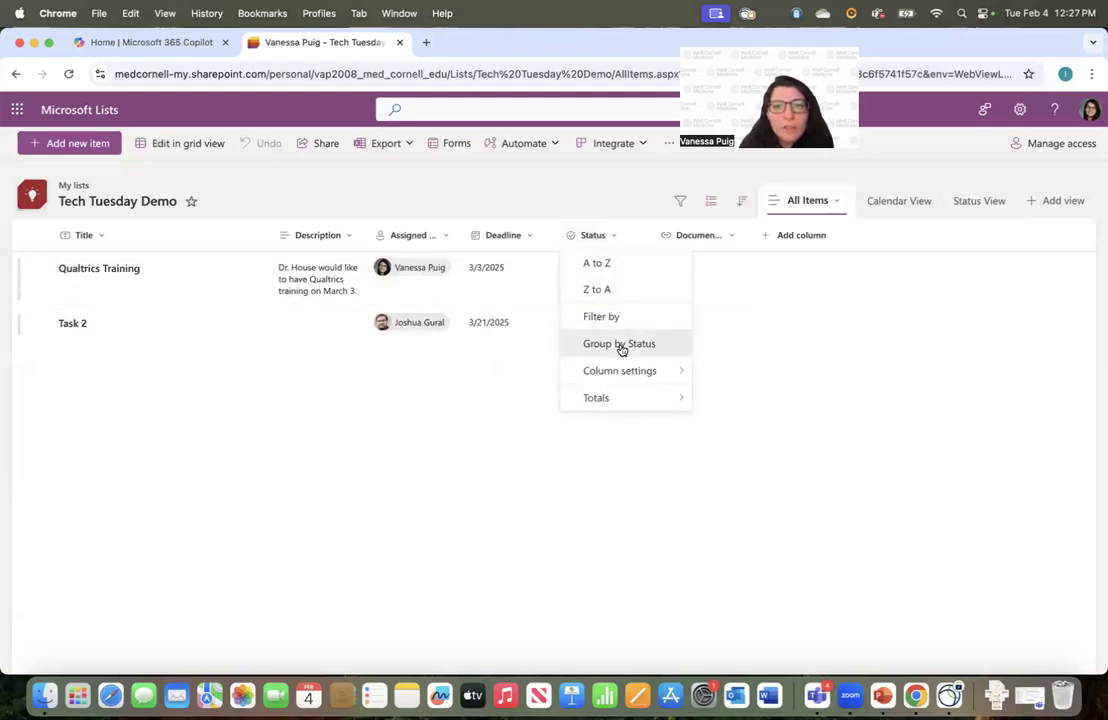
left_click(620, 344)
left_click(23, 271)
left_click(23, 271)
left_click(24, 346)
left_click(24, 346)
left_click(24, 272)
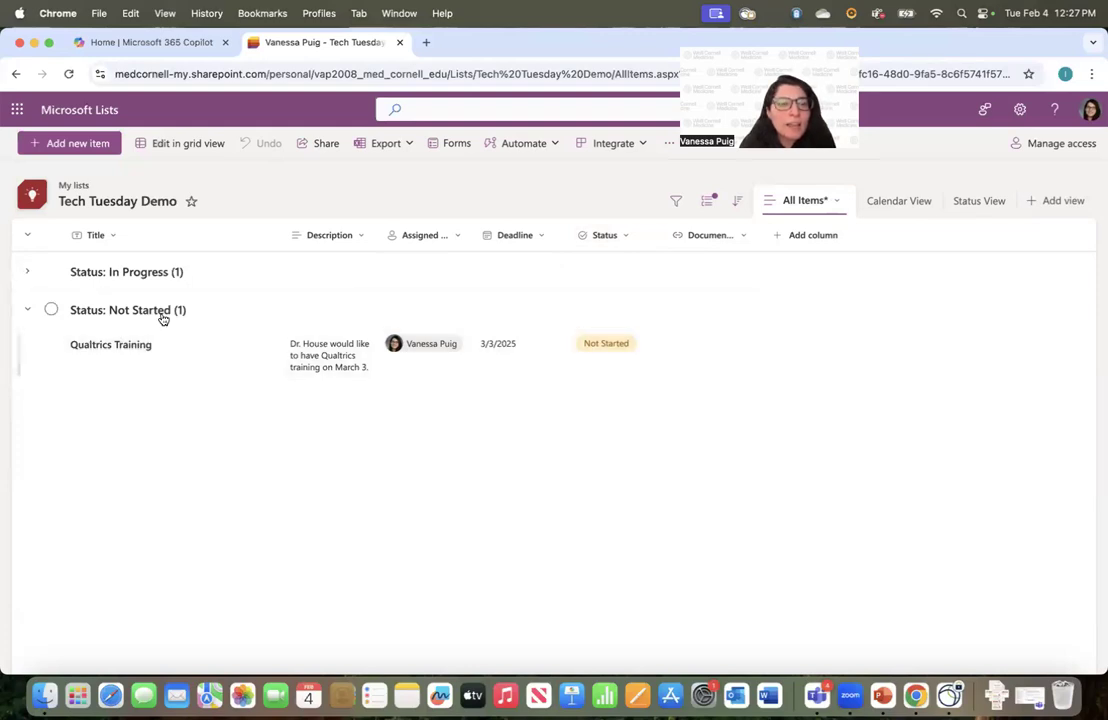
left_click(27, 310)
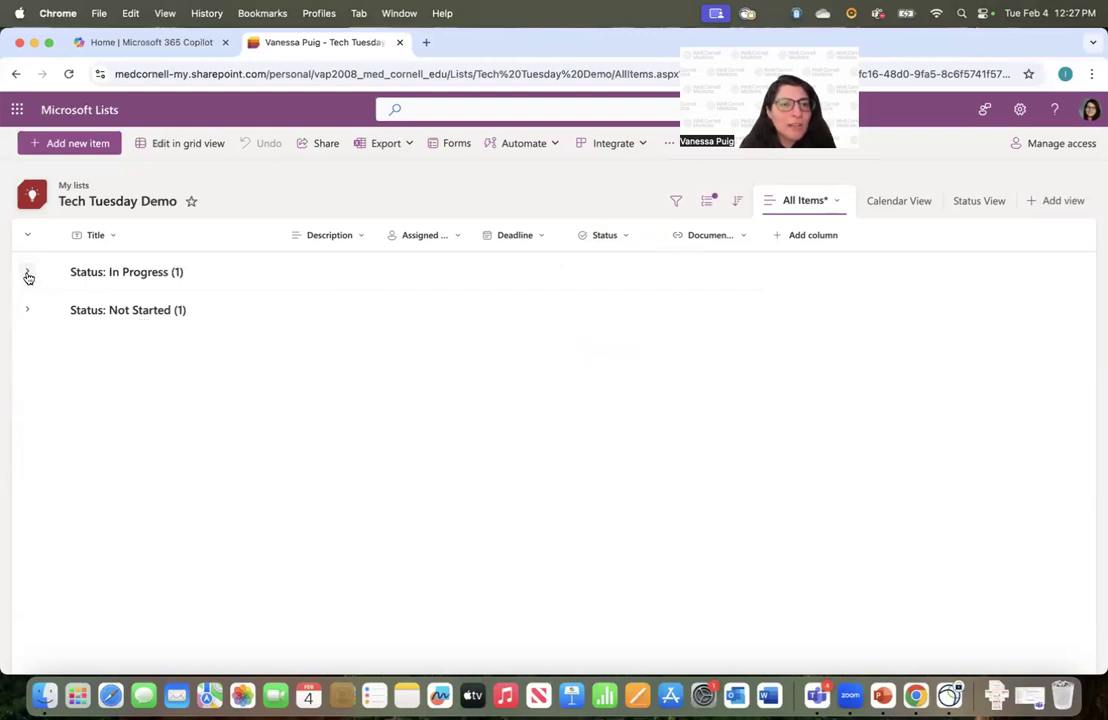
left_click(27, 272)
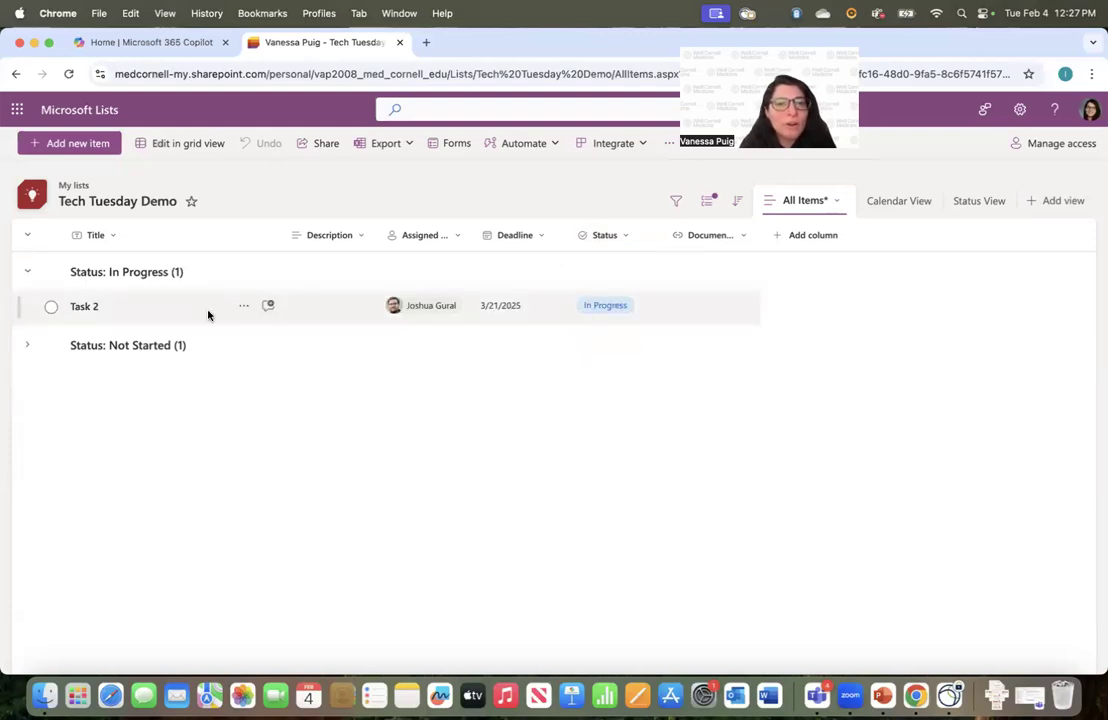
Review the column header menus, then open Format this column for Assigned To
left_click(423, 236)
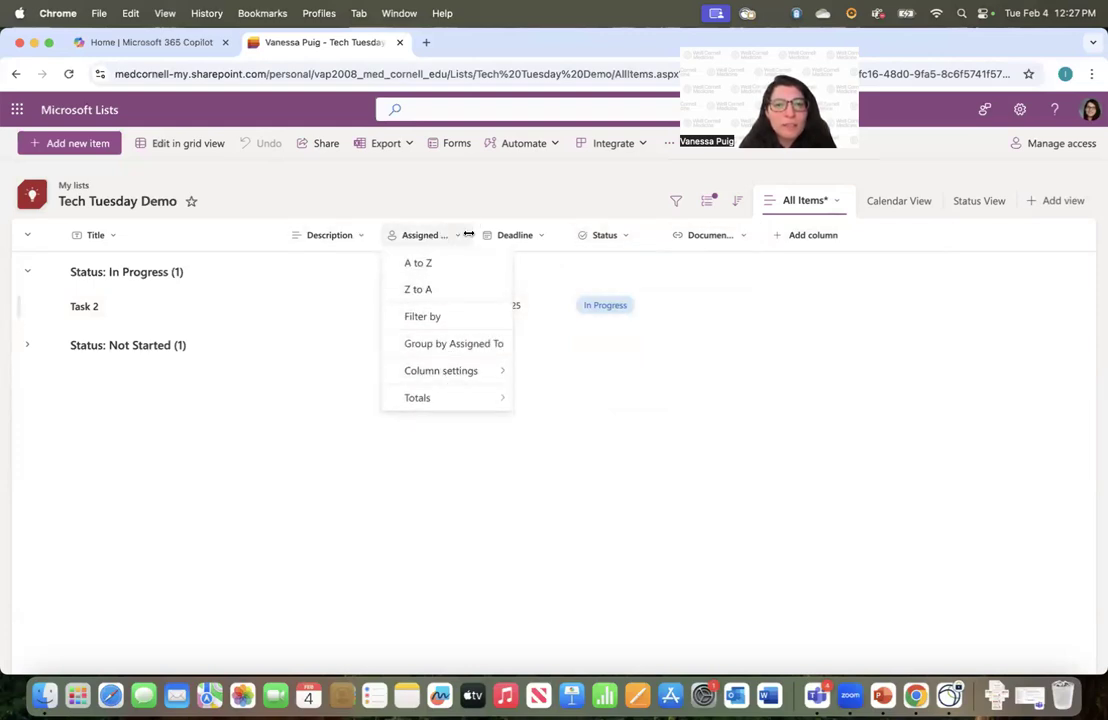
left_click(507, 234)
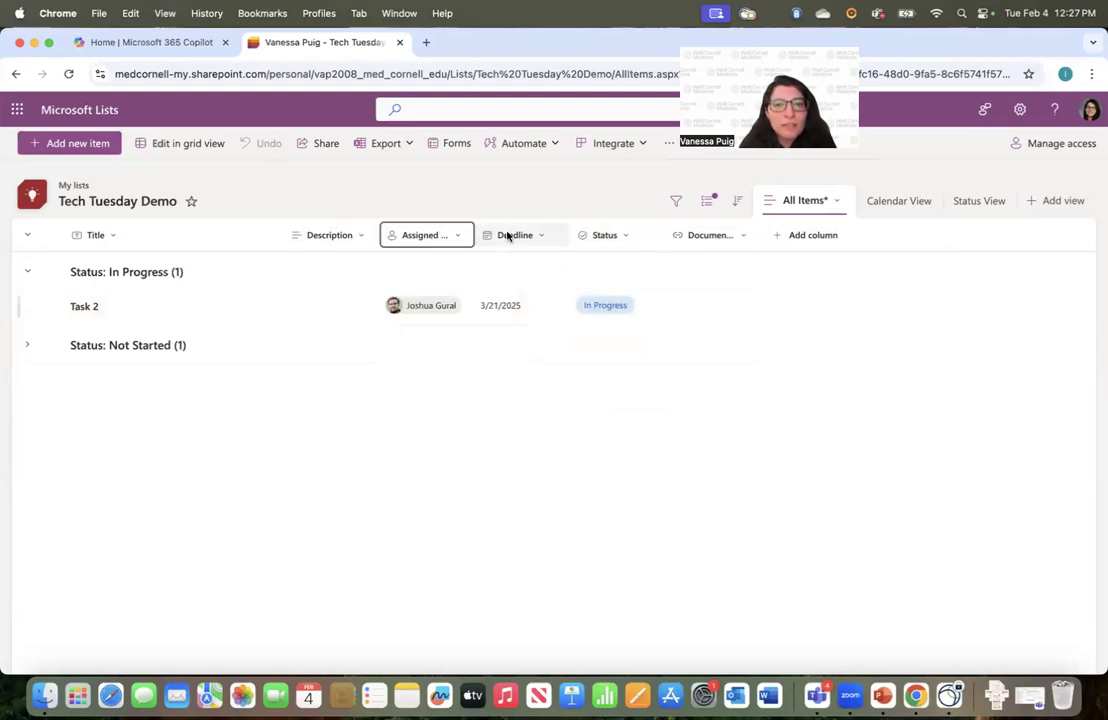
left_click(626, 236)
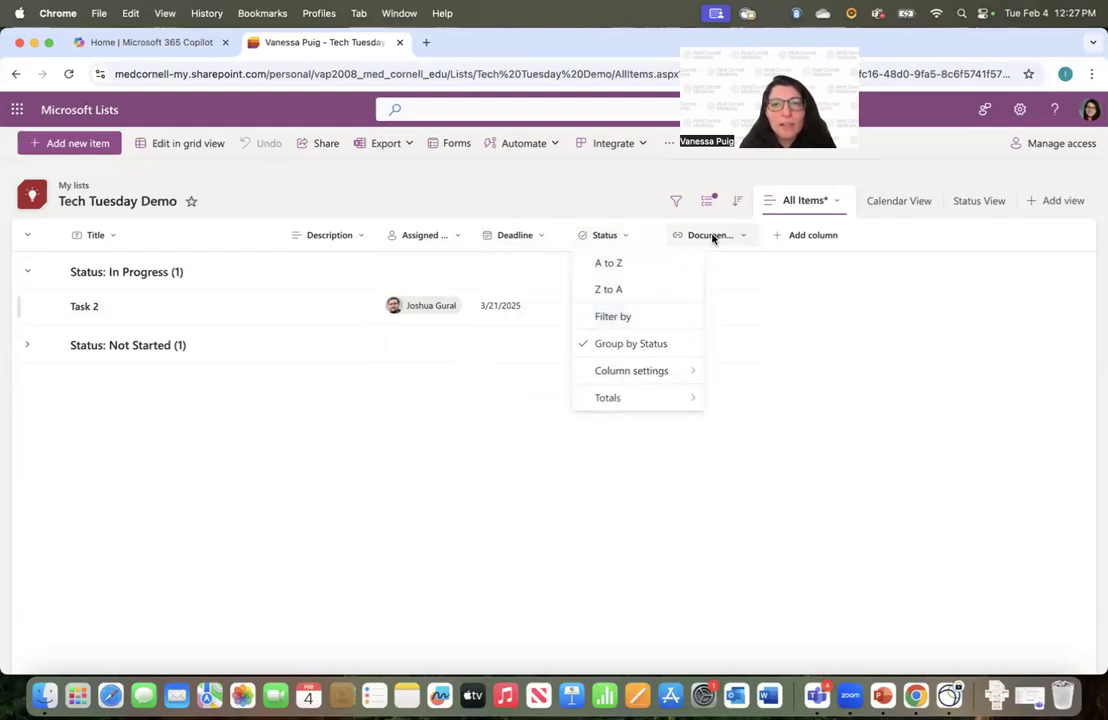
left_click(272, 450)
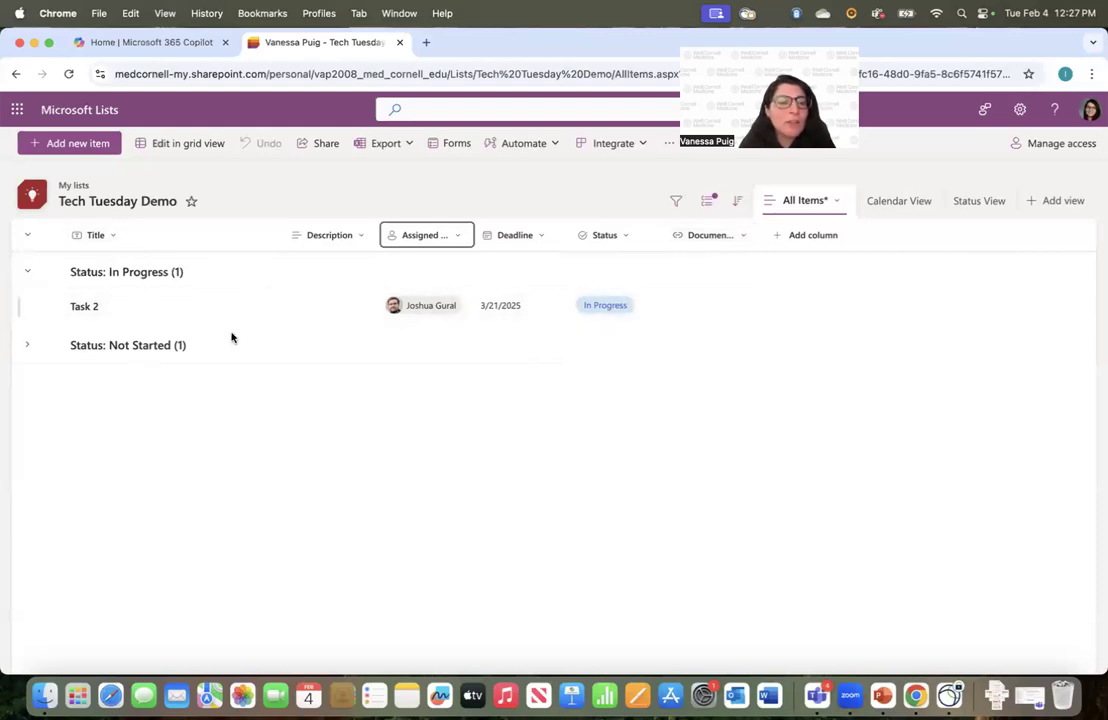
left_click(325, 232)
key("Escape")
left_click(411, 238)
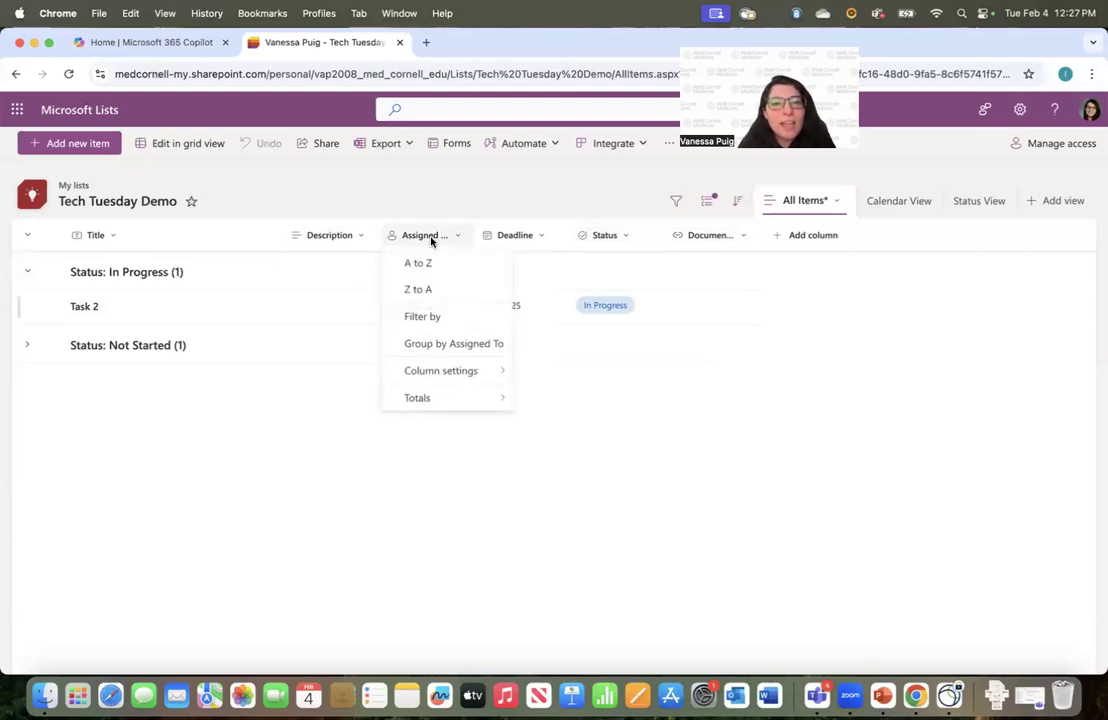
left_click(522, 236)
mouse_move(549, 378)
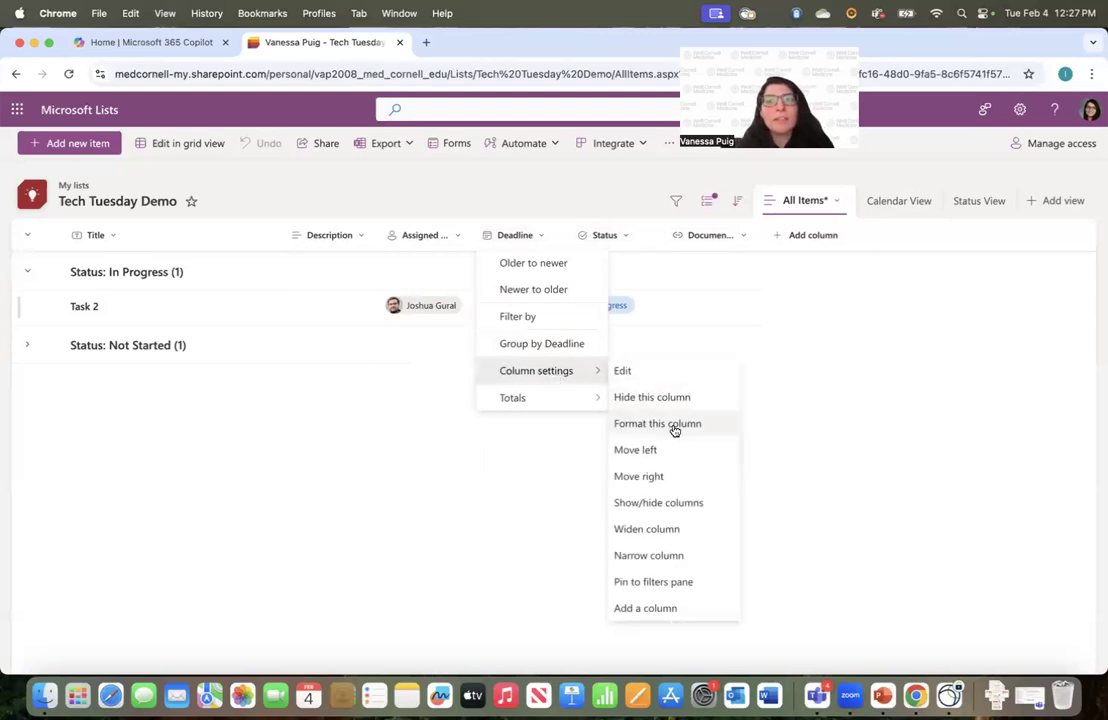
left_click(678, 286)
left_click(427, 238)
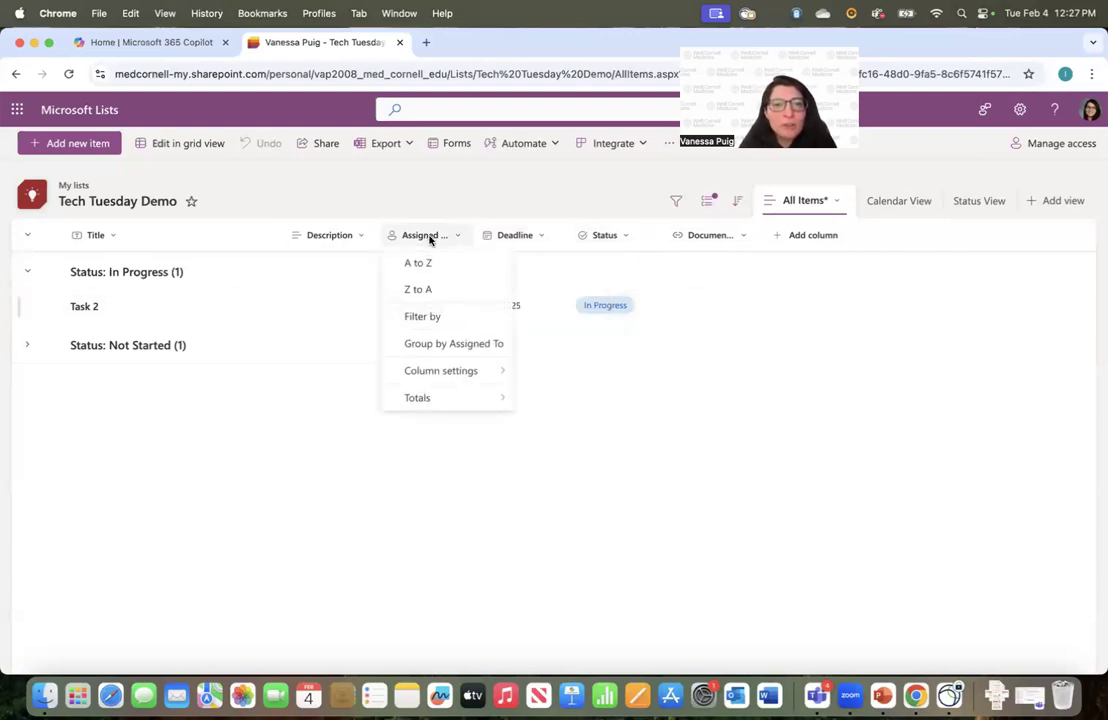
mouse_move(458, 372)
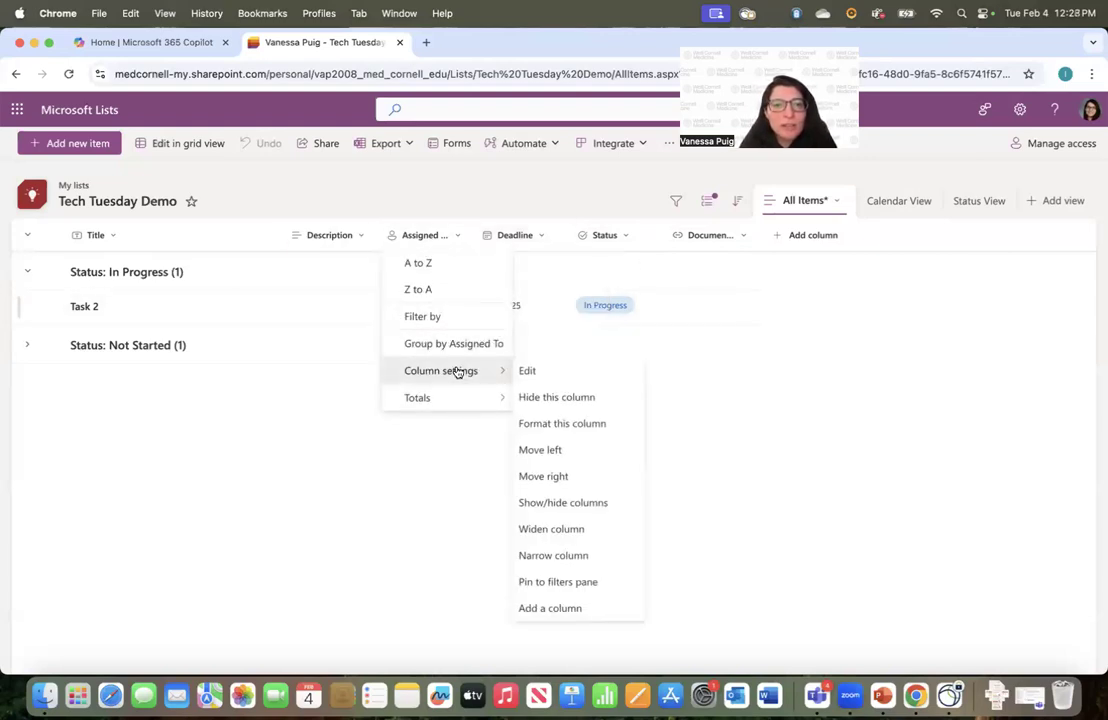
left_click(564, 425)
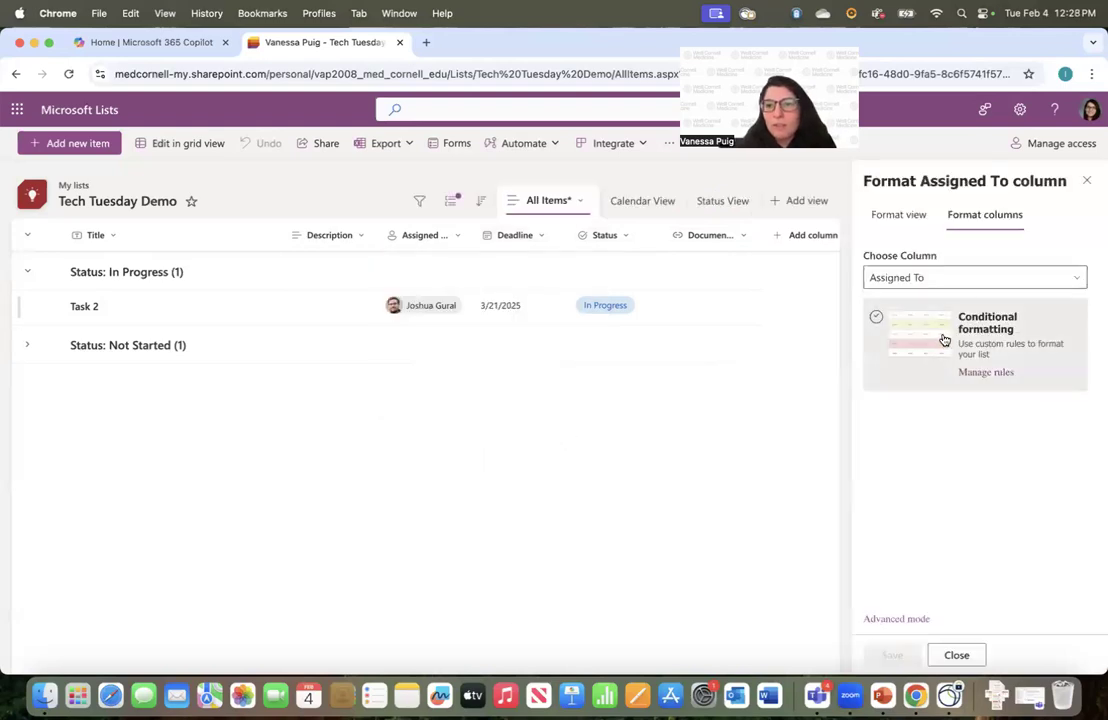
Try Advanced mode JSON formatting, cancel it, and reach Manage rules for Assigned To
left_click(888, 620)
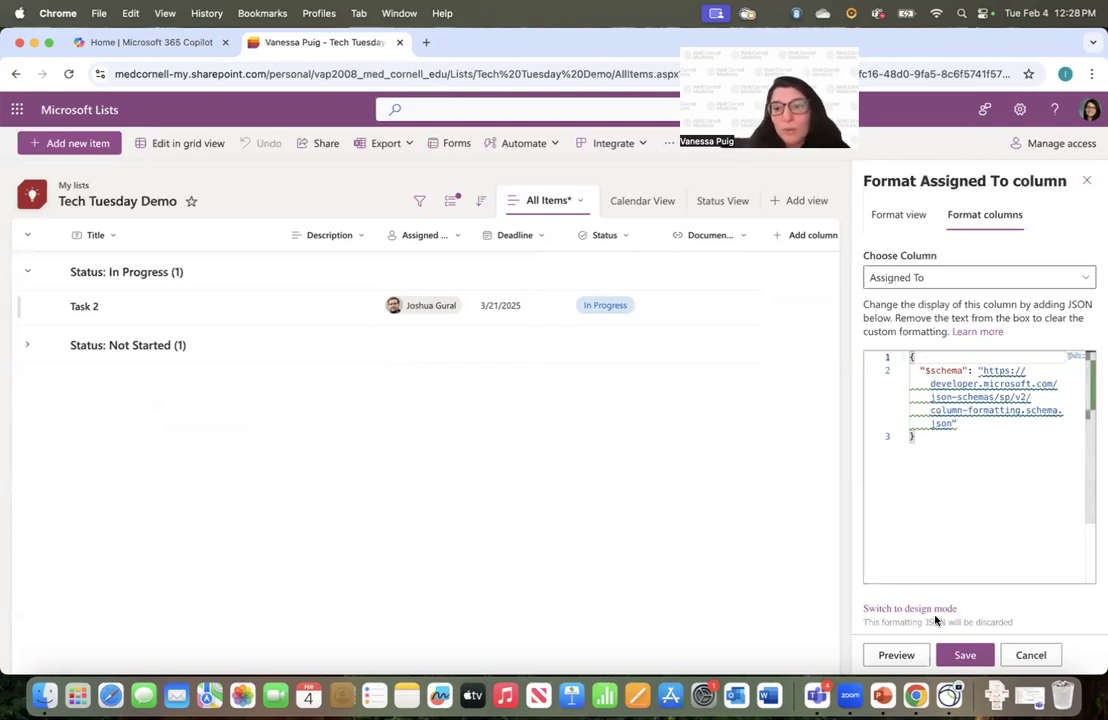
left_click(1030, 665)
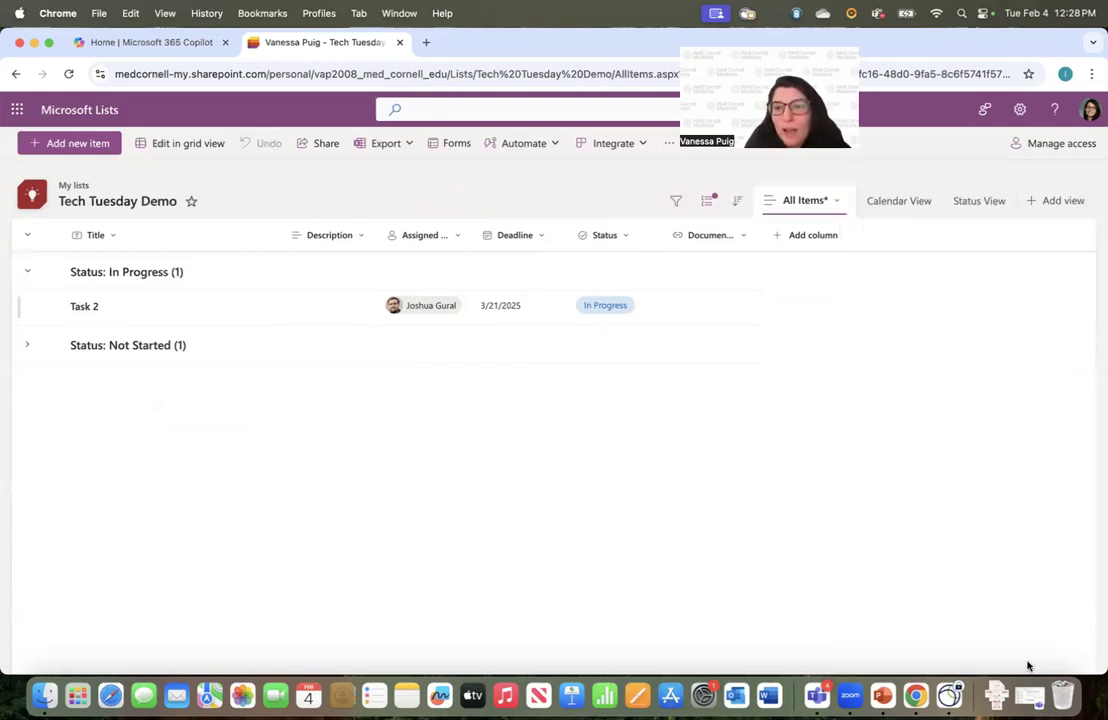
left_click(421, 236)
mouse_move(462, 366)
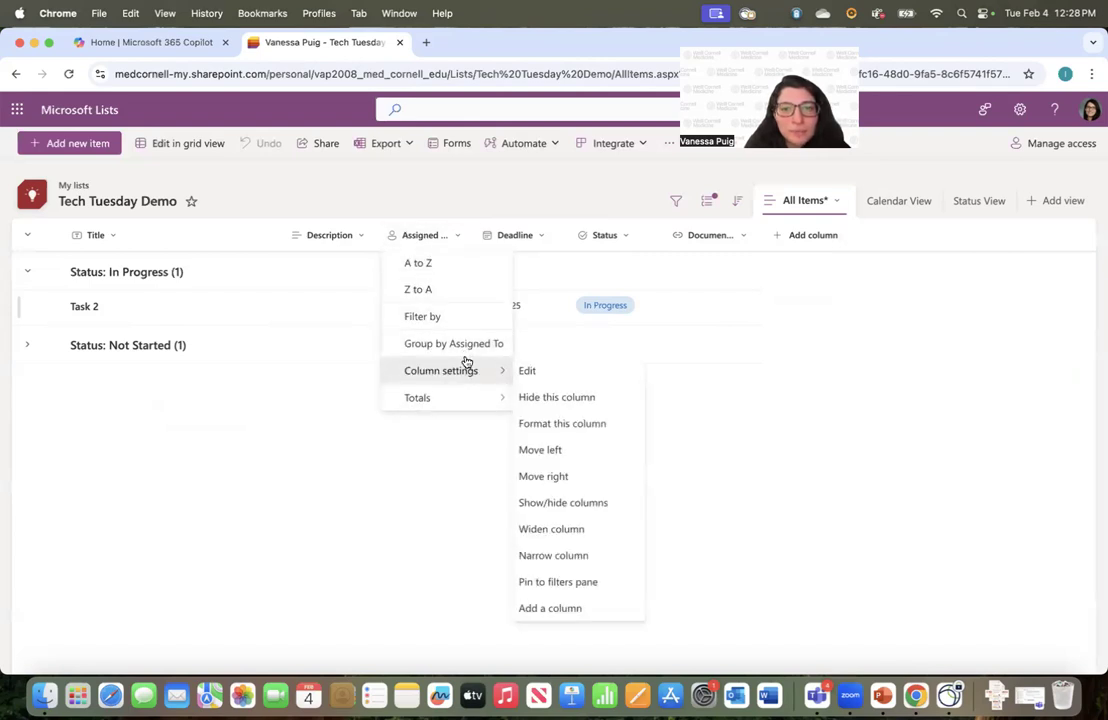
left_click(530, 424)
left_click(980, 368)
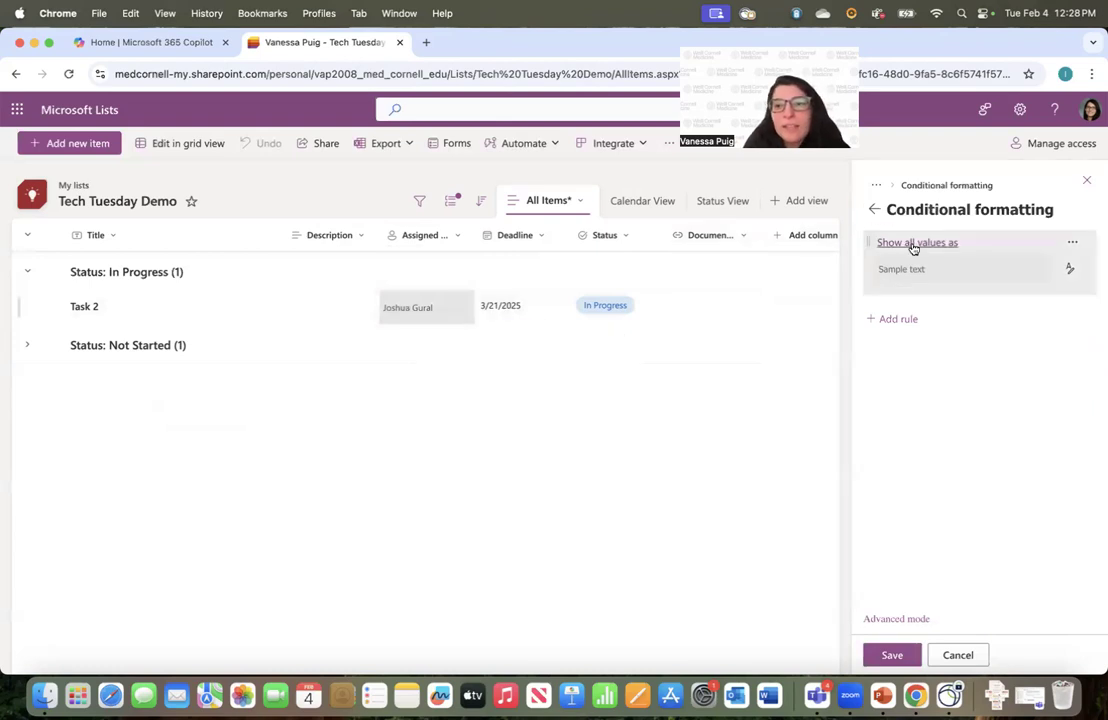
Save a rule giving a lavender fill when Assigned To equals the chosen assignee
left_click(903, 320)
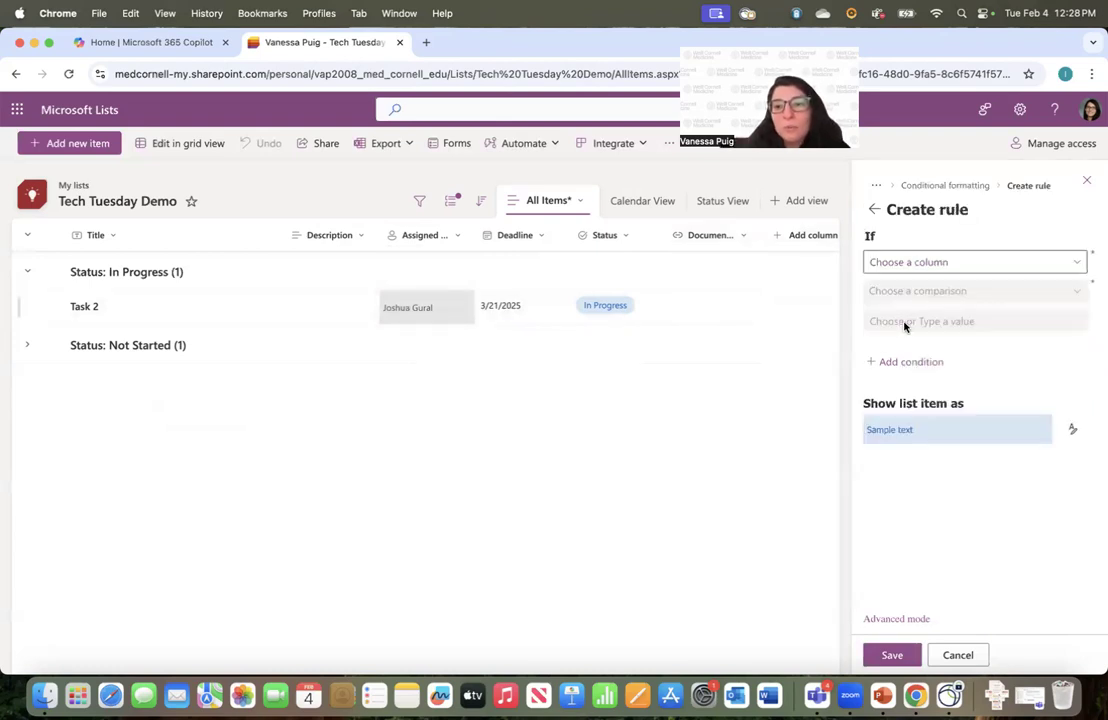
left_click(897, 265)
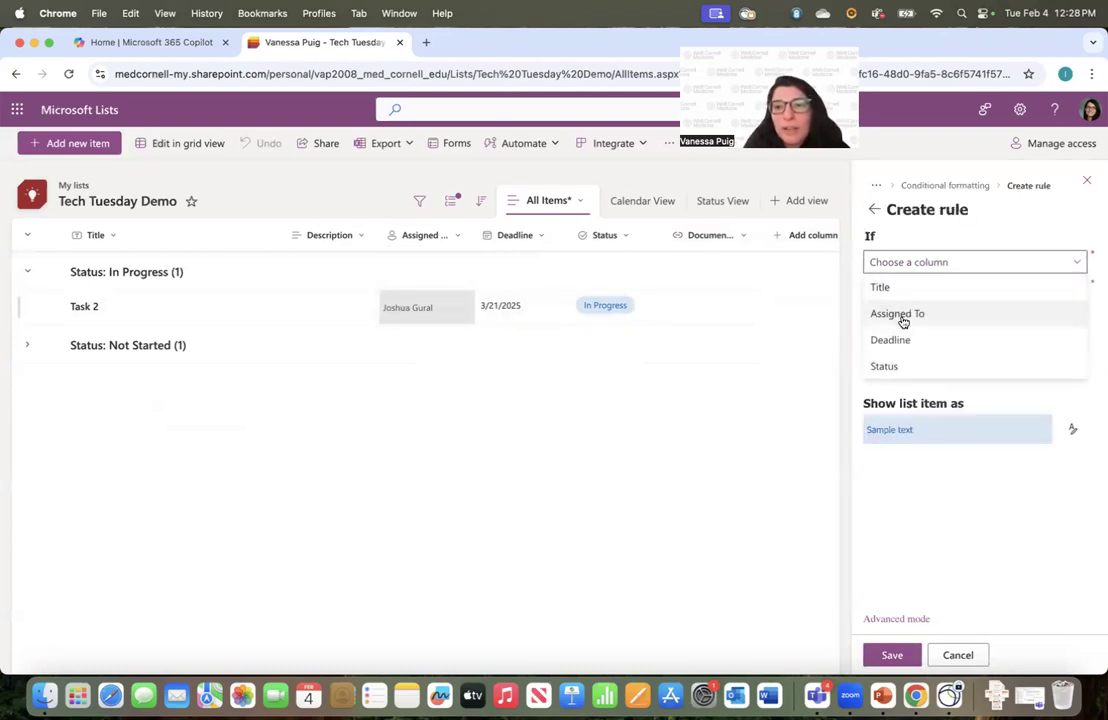
left_click(903, 317)
left_click(915, 292)
left_click(915, 318)
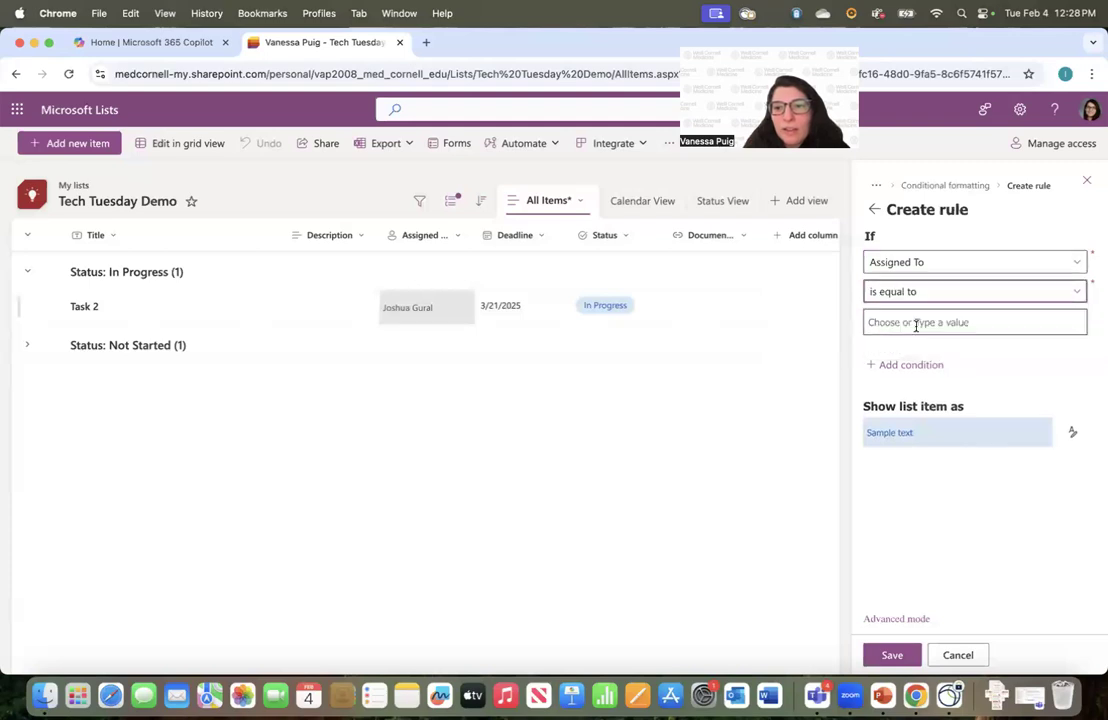
type("Va")
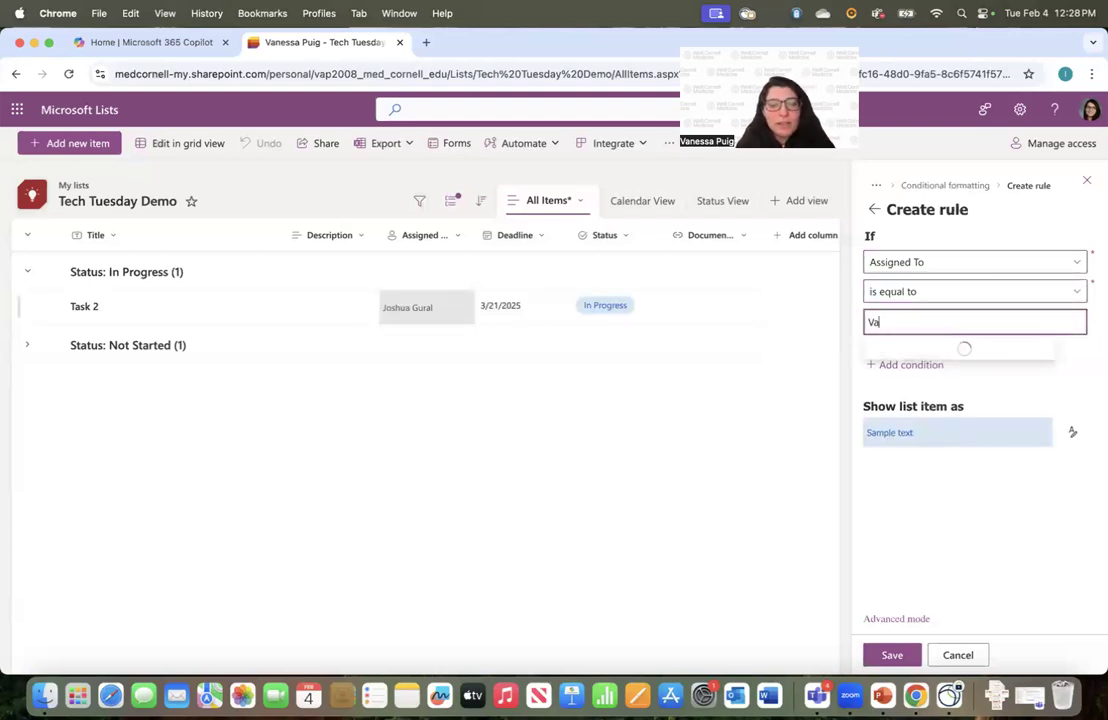
type("nessa")
left_click(929, 350)
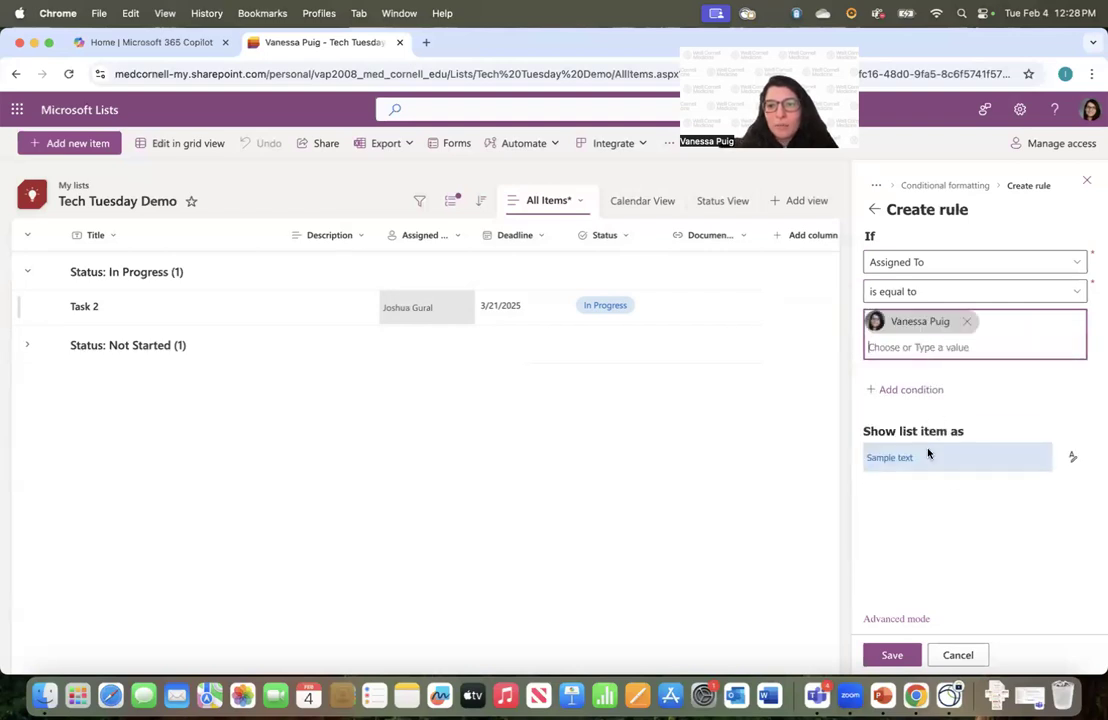
left_click(1073, 458)
left_click(954, 560)
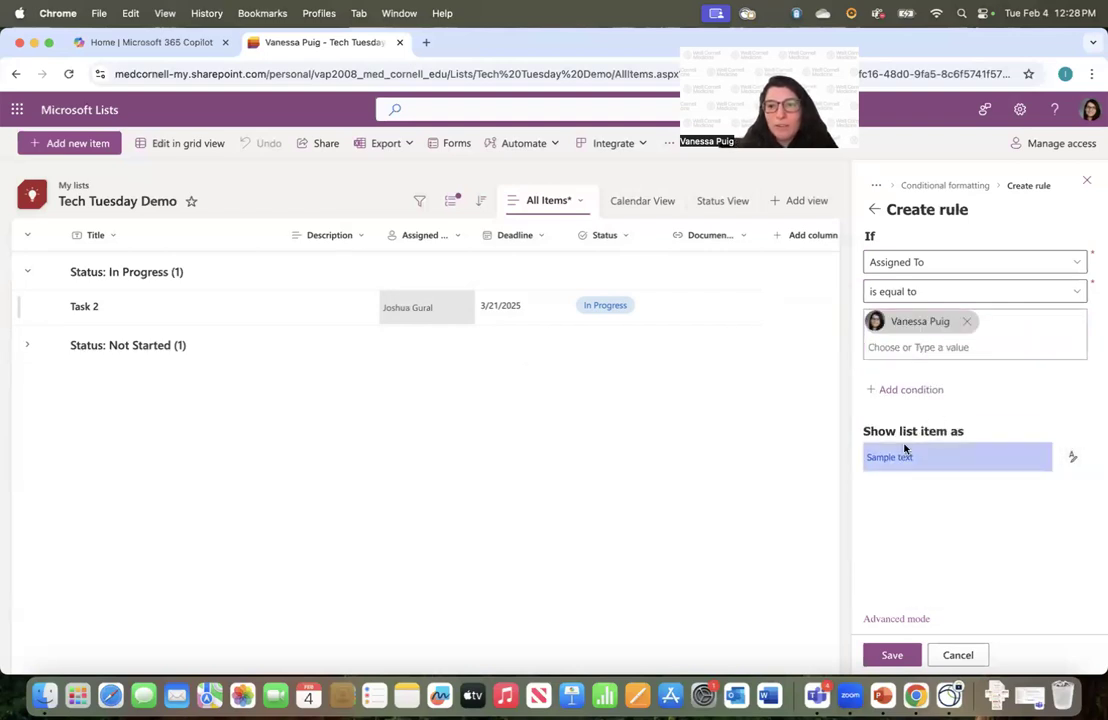
left_click(895, 655)
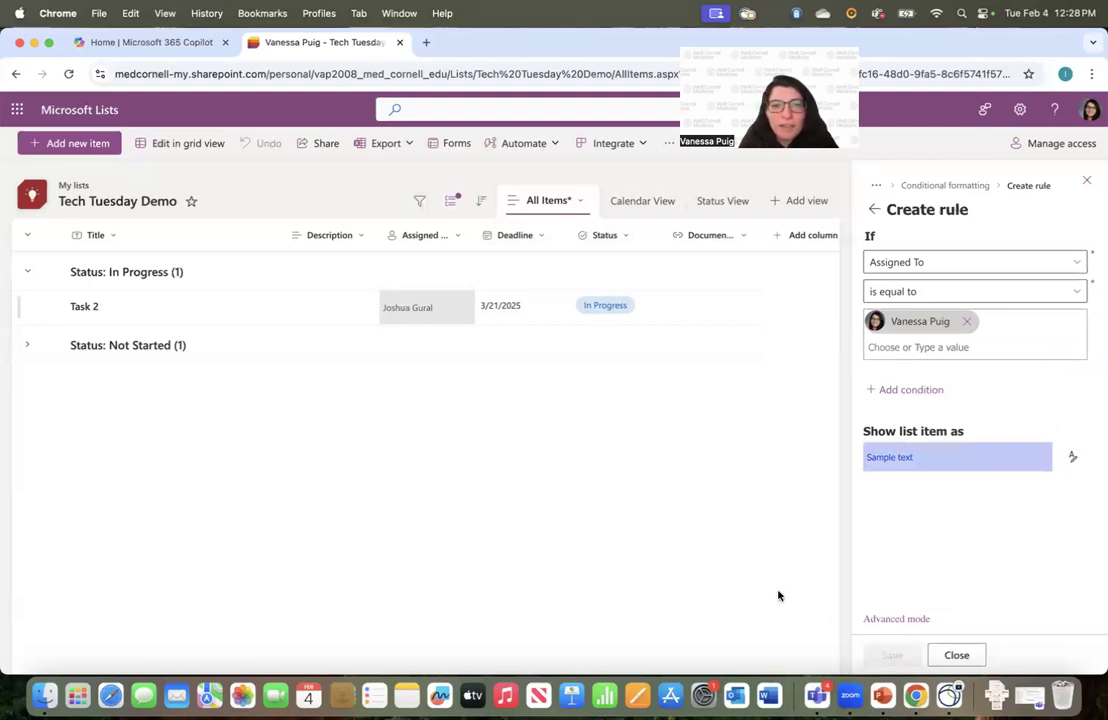
Expand the Not Started group, check the Status options, and close the rule panel
left_click(26, 345)
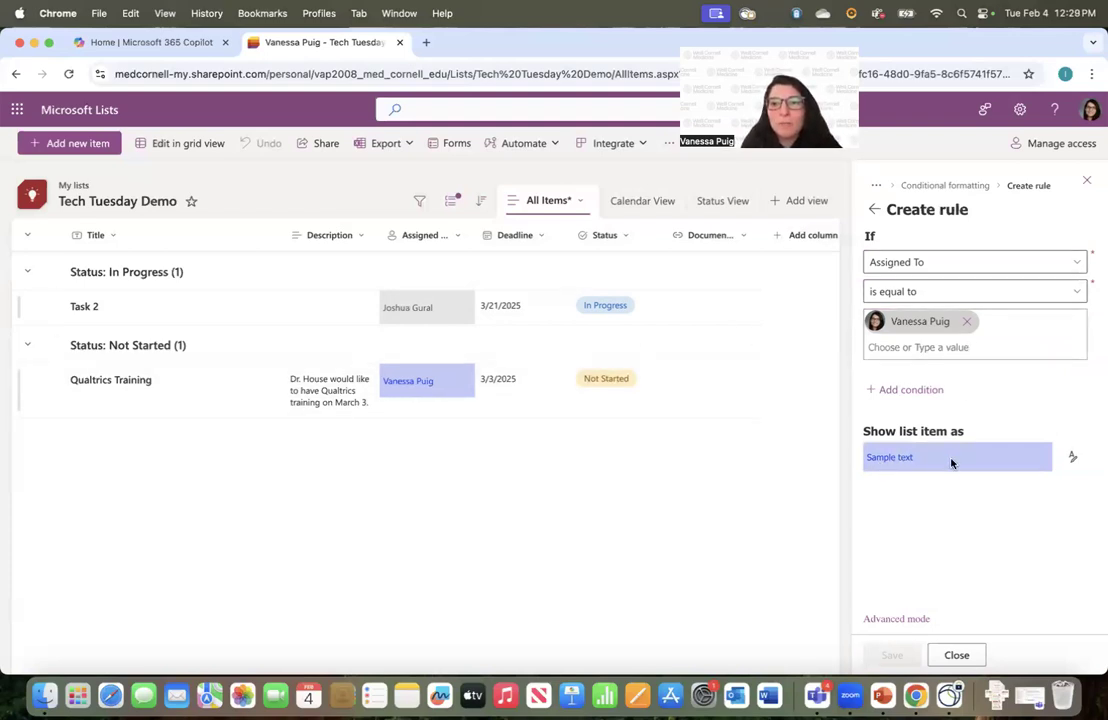
left_click(584, 243)
mouse_move(638, 373)
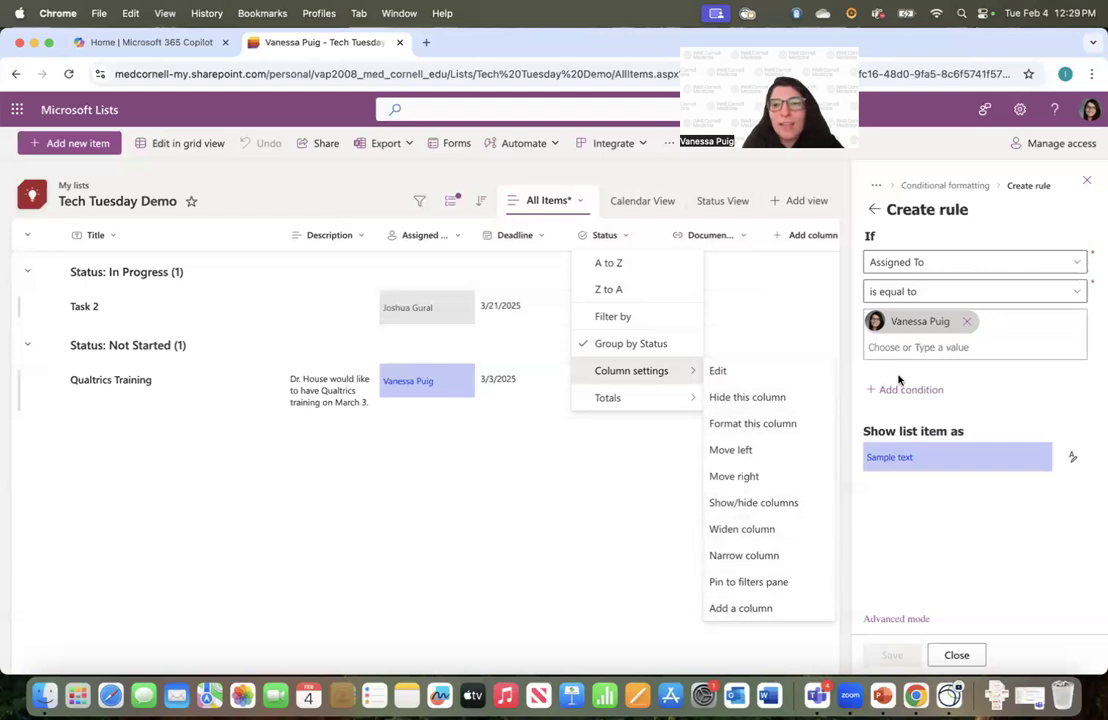
left_click(1086, 180)
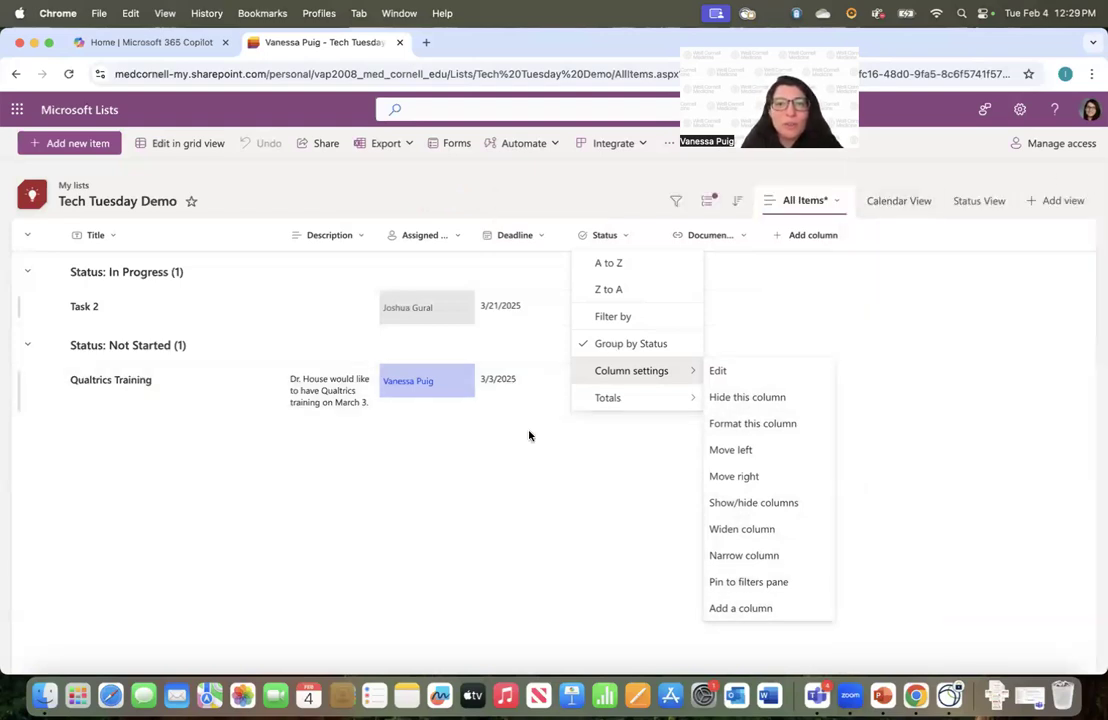
left_click(504, 485)
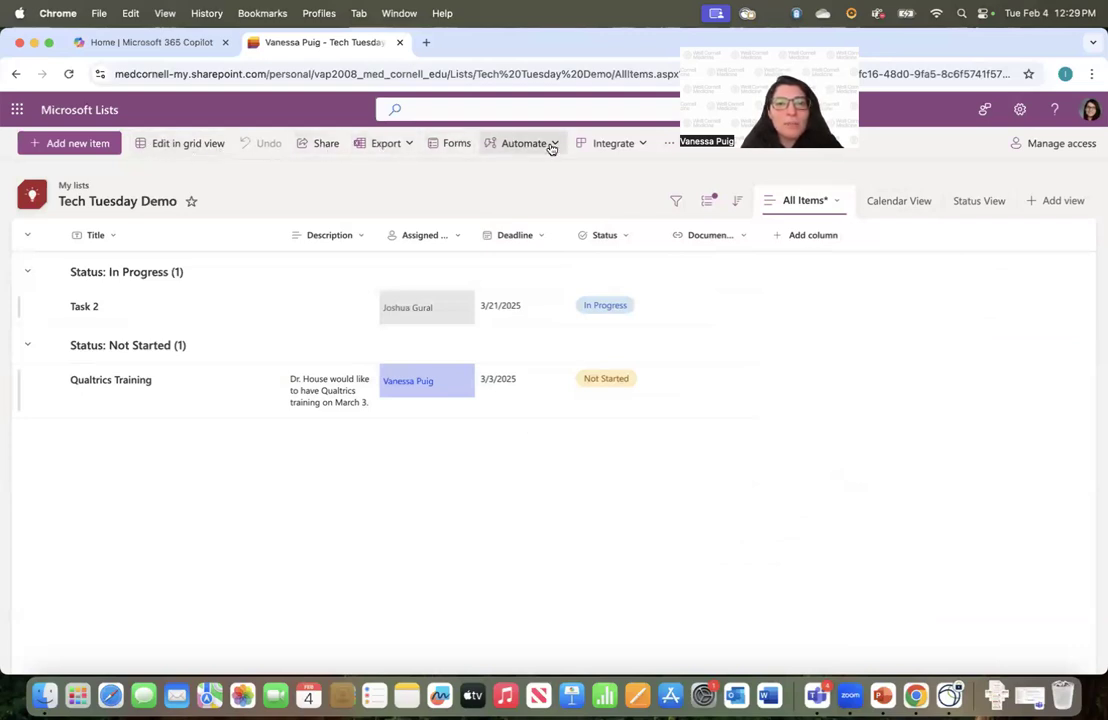
left_click(187, 148)
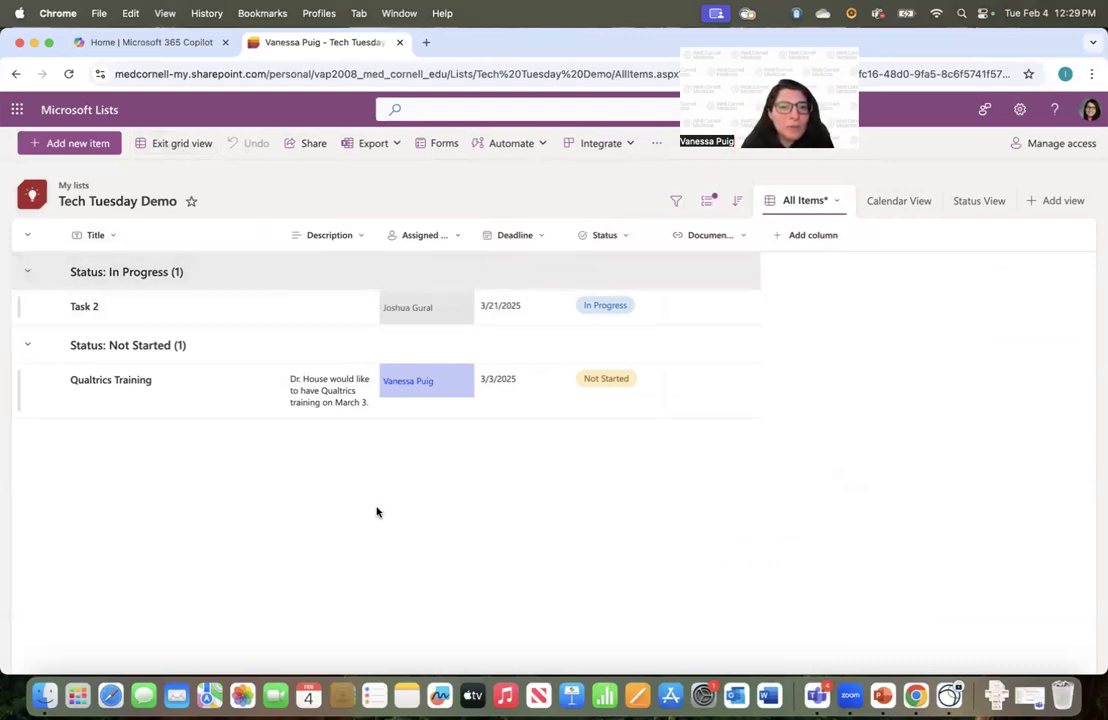
left_click(287, 401)
left_click(512, 411)
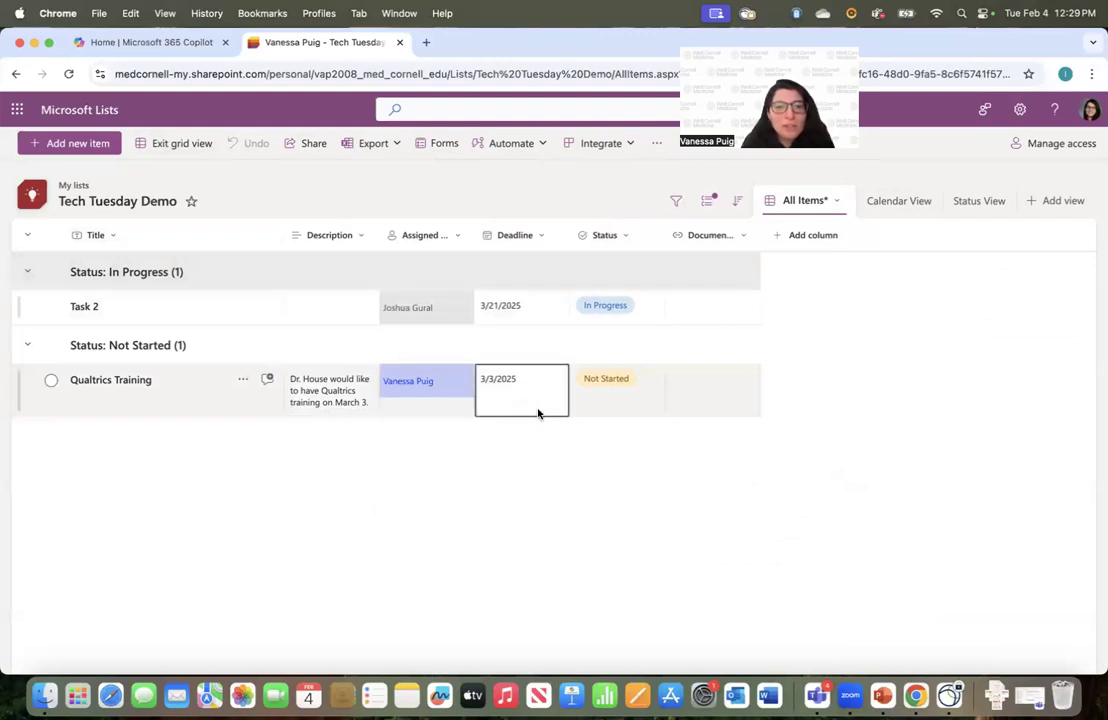
left_click(697, 401)
left_click(629, 401)
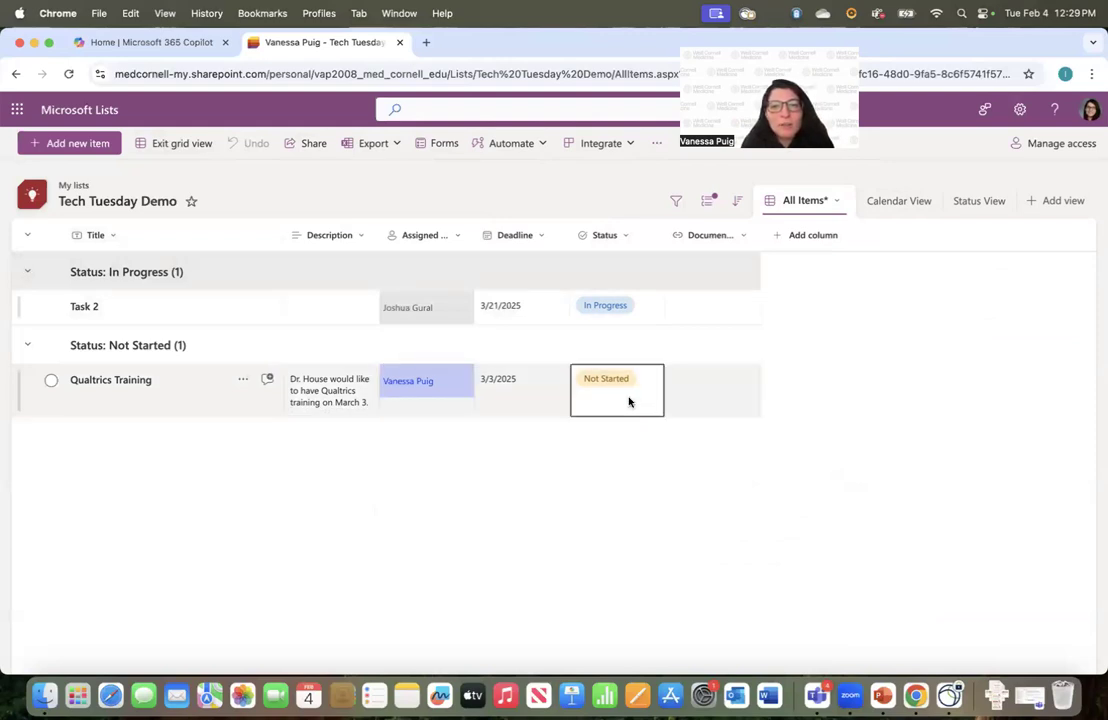
left_click(163, 146)
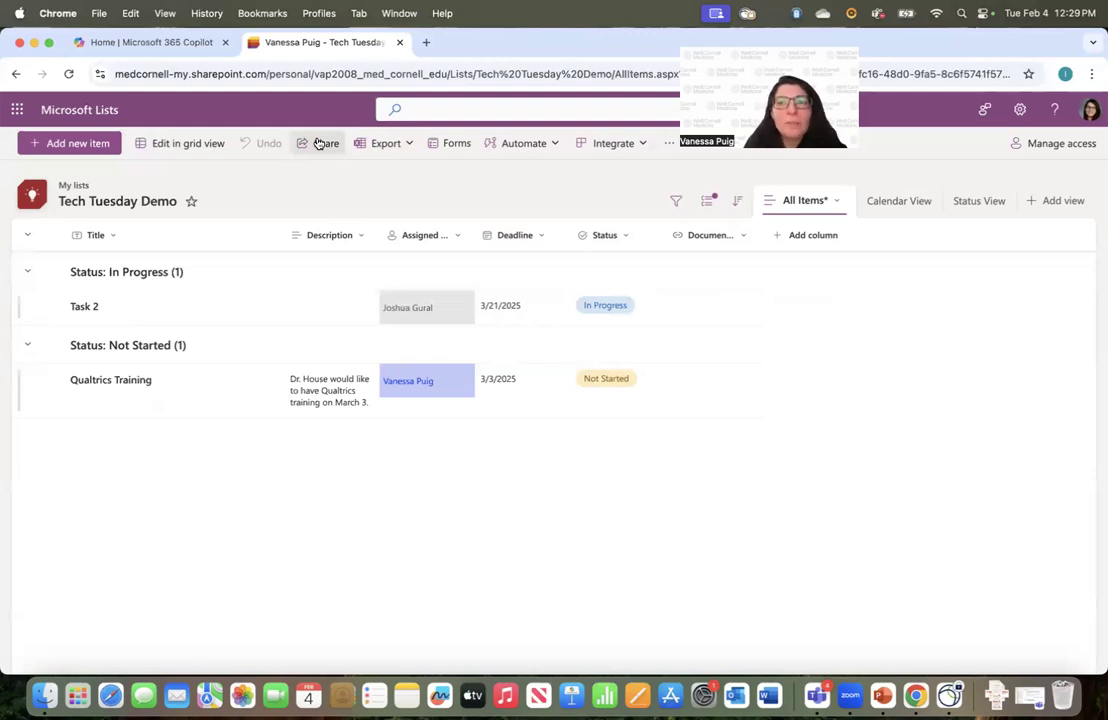
left_click(320, 146)
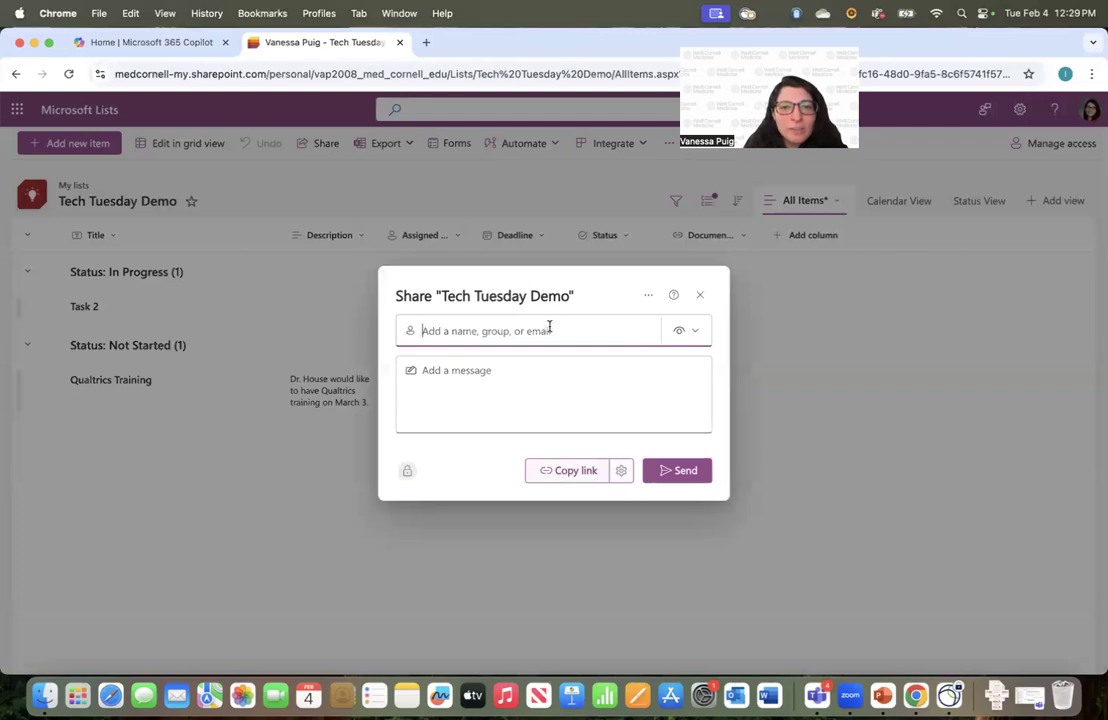
left_click(689, 334)
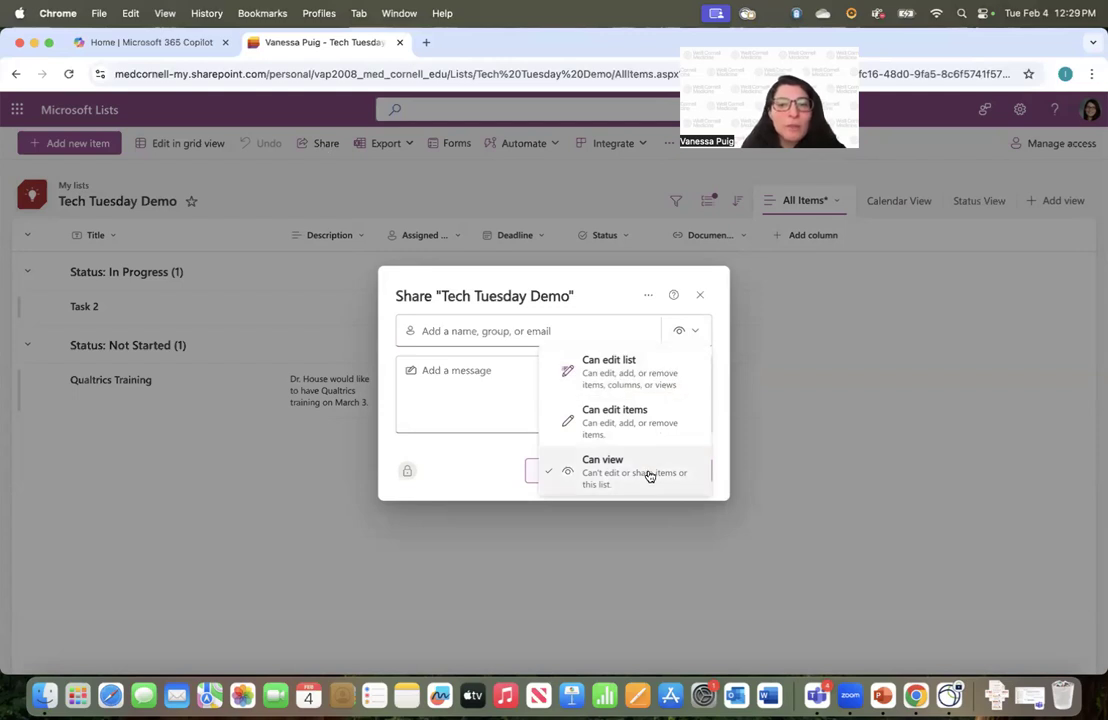
left_click(700, 294)
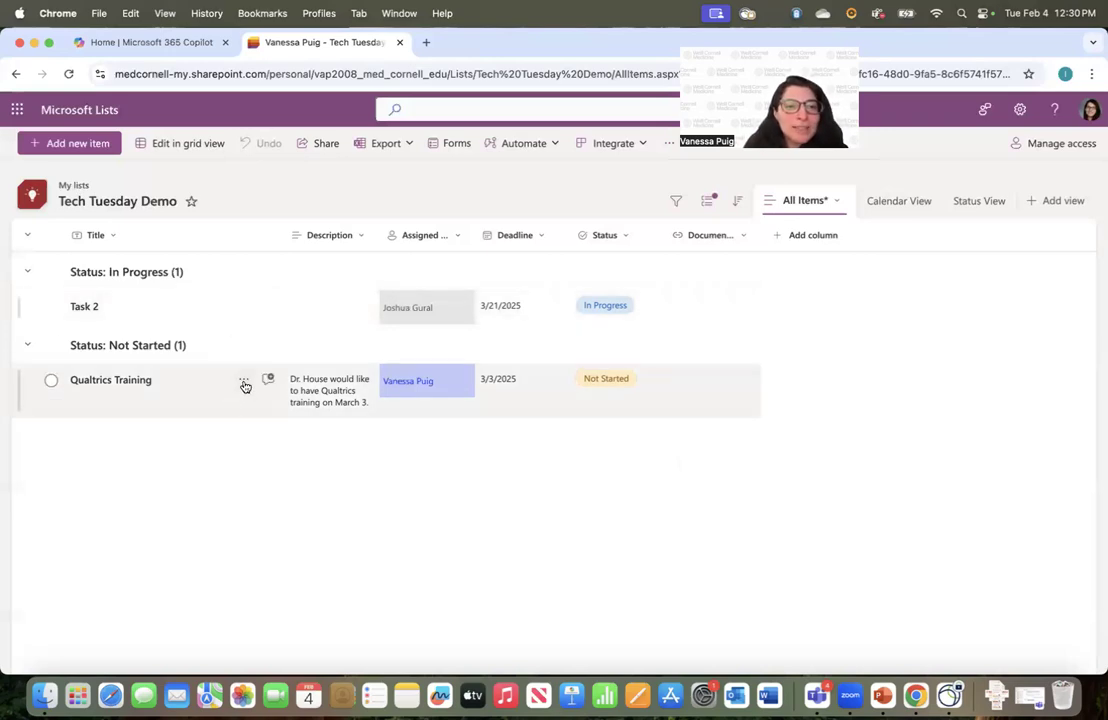
left_click(244, 385)
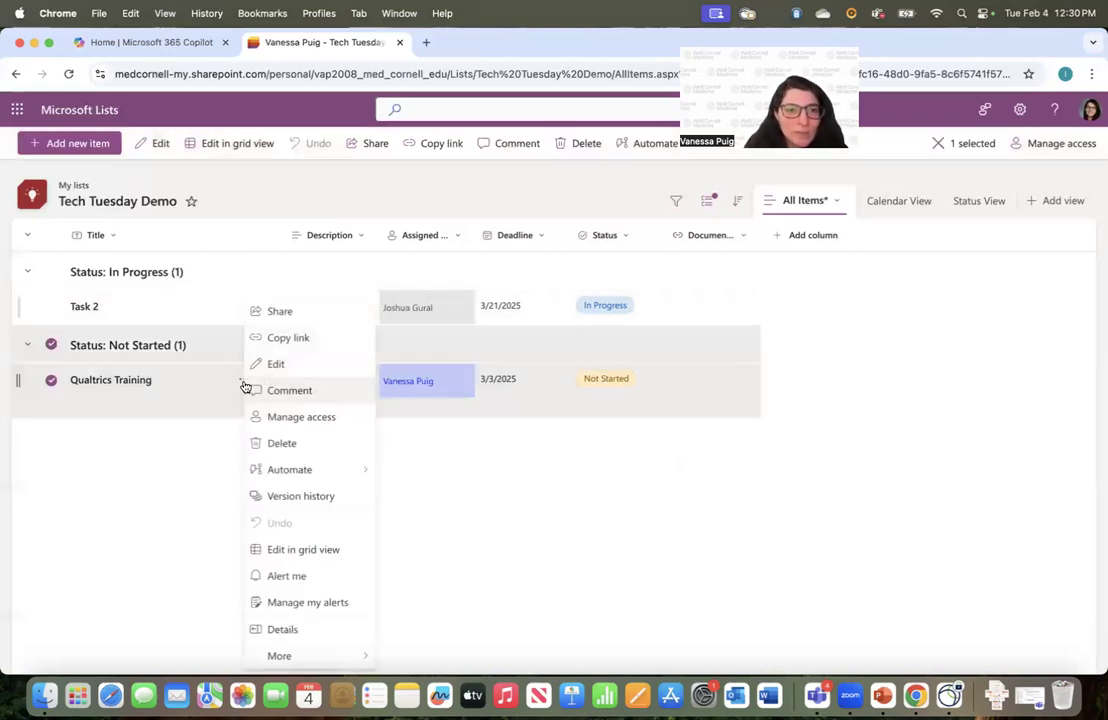
left_click(161, 453)
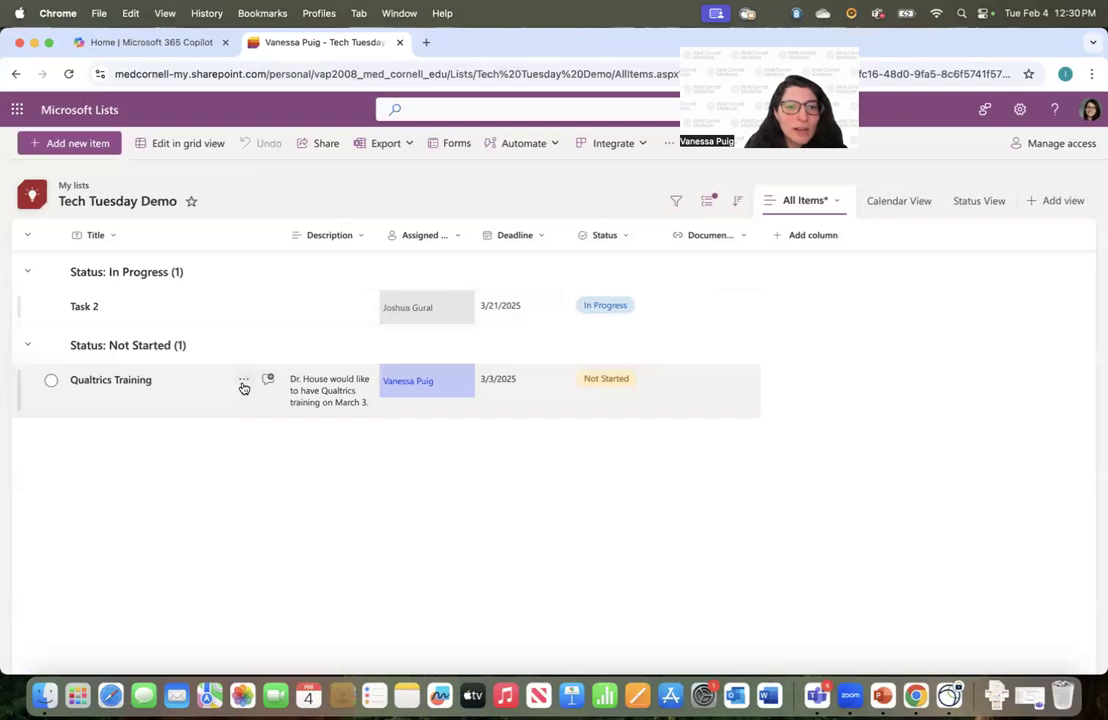
left_click(244, 386)
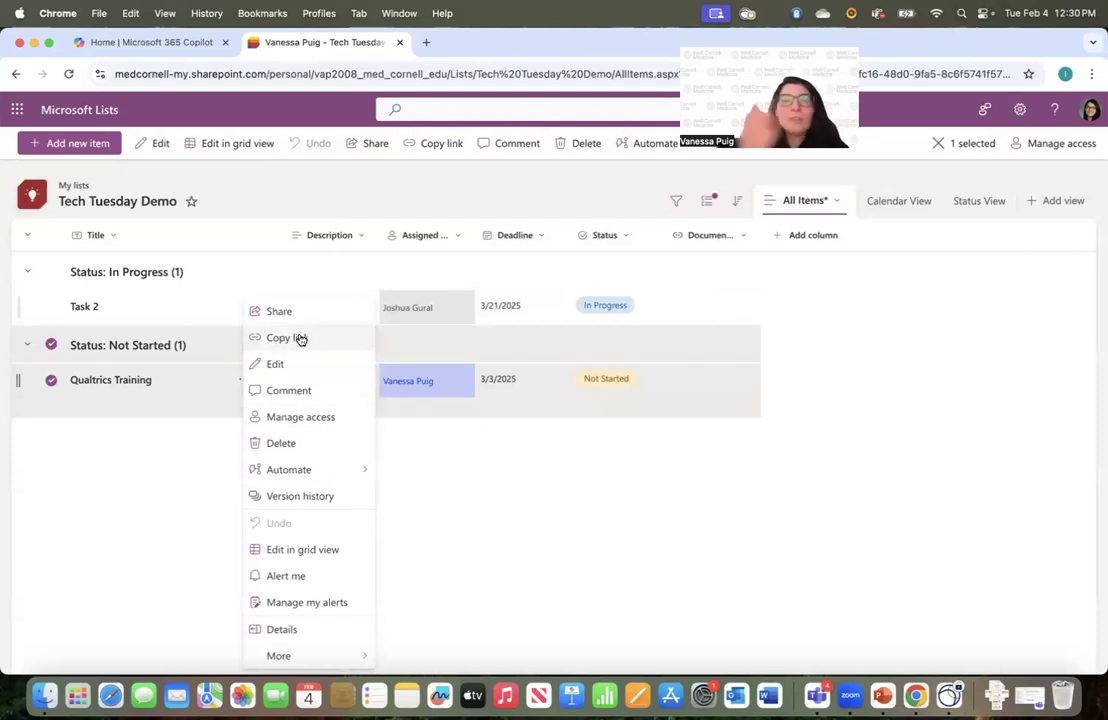
left_click(134, 482)
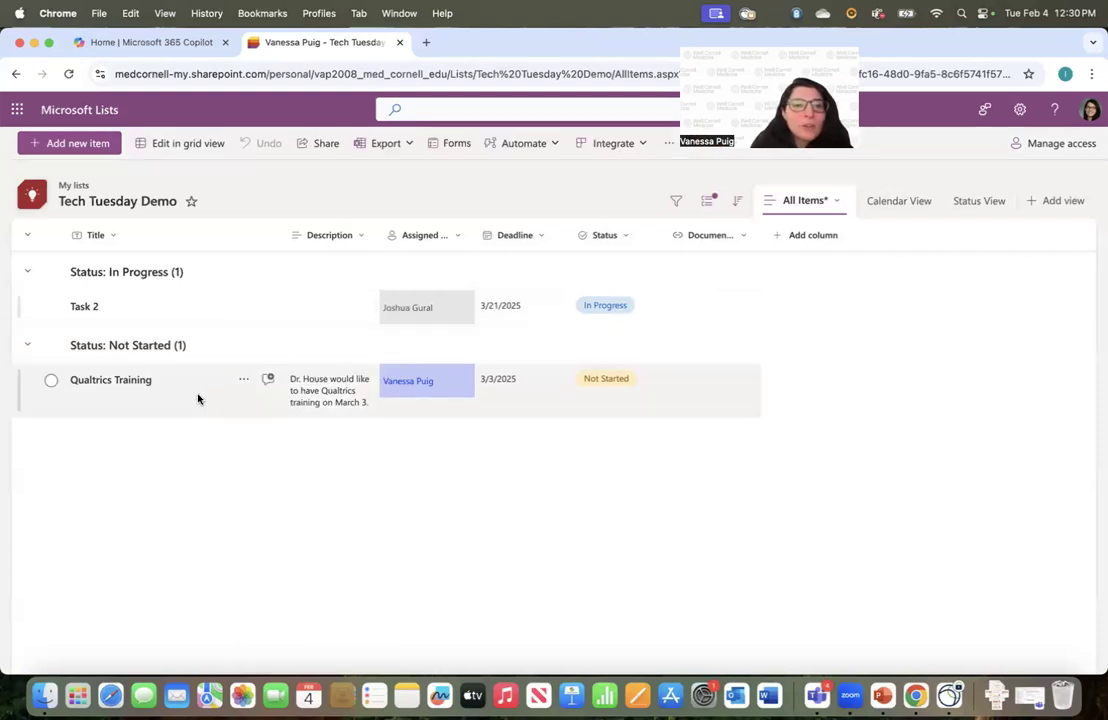
left_click(269, 384)
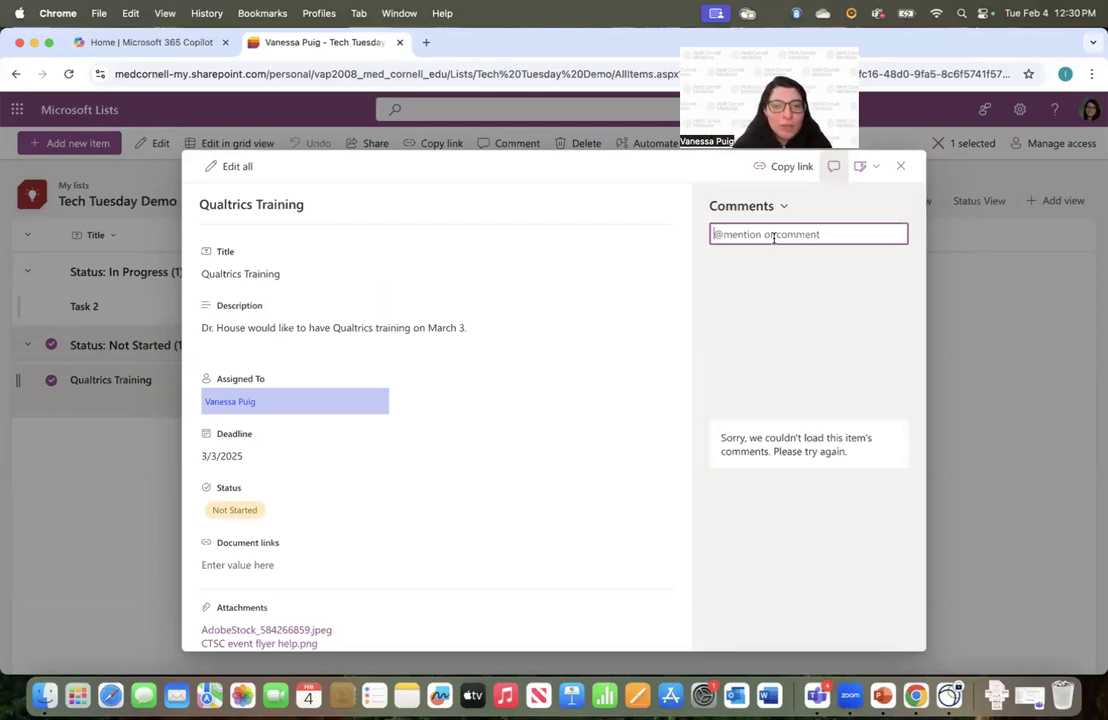
Comment on Qualtrics Training mentioning the assignee about updating the training date, sharing and notifying them
type("Vanessa")
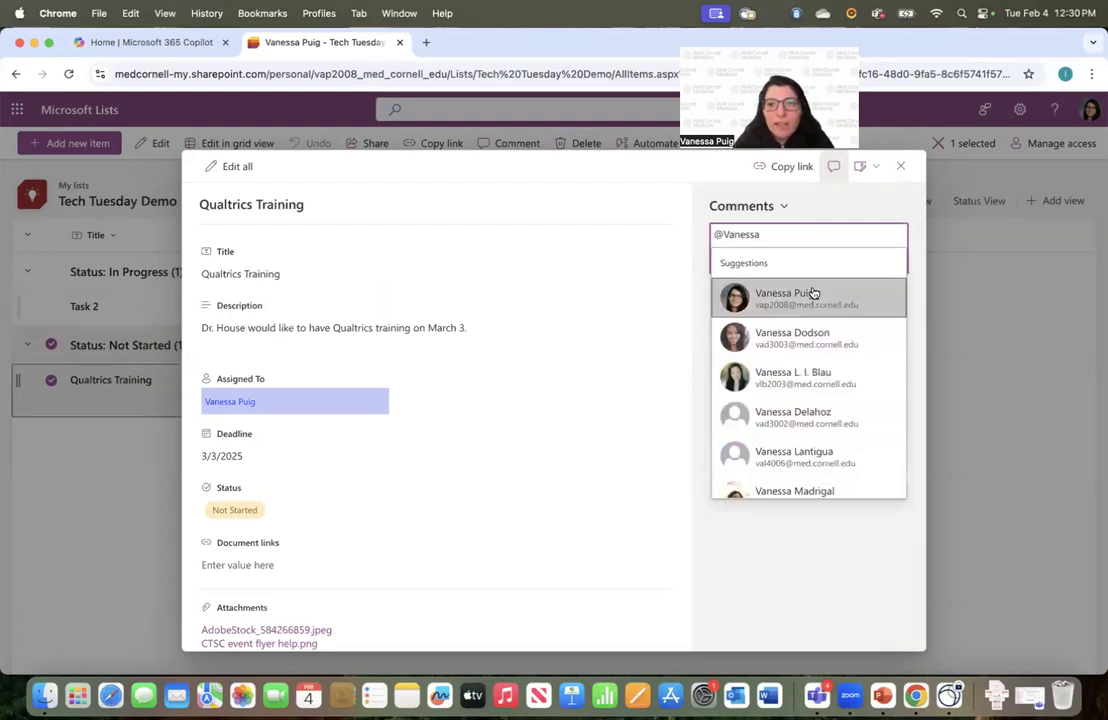
left_click(813, 292)
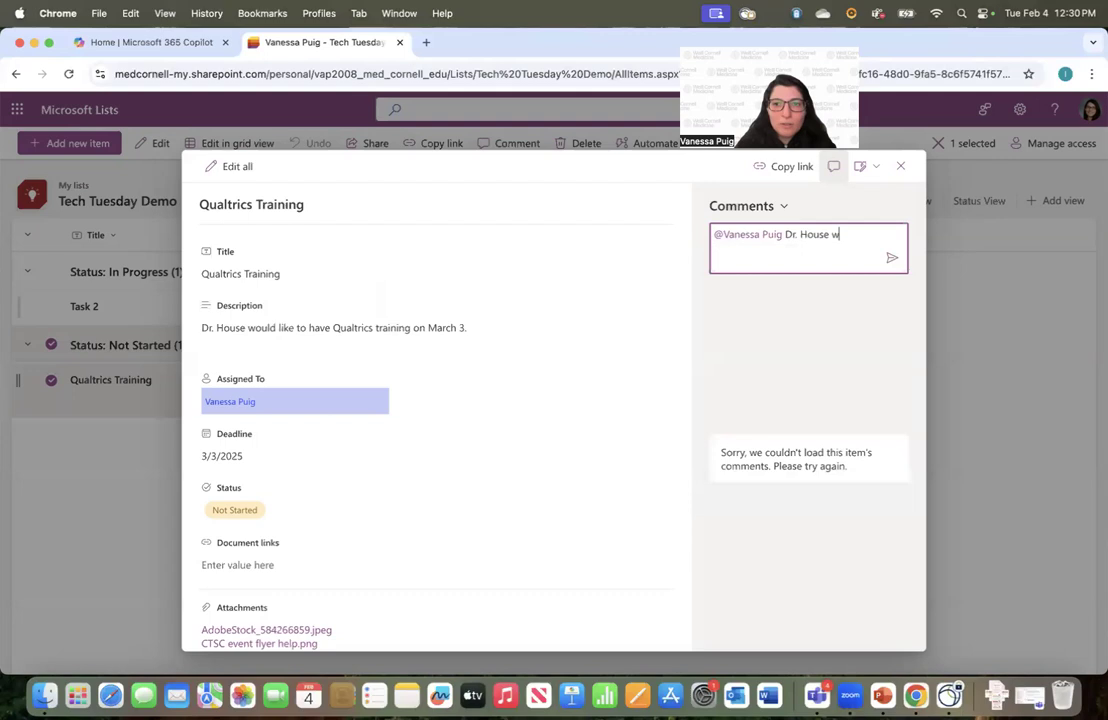
type("Dr. House wants to update the training date.")
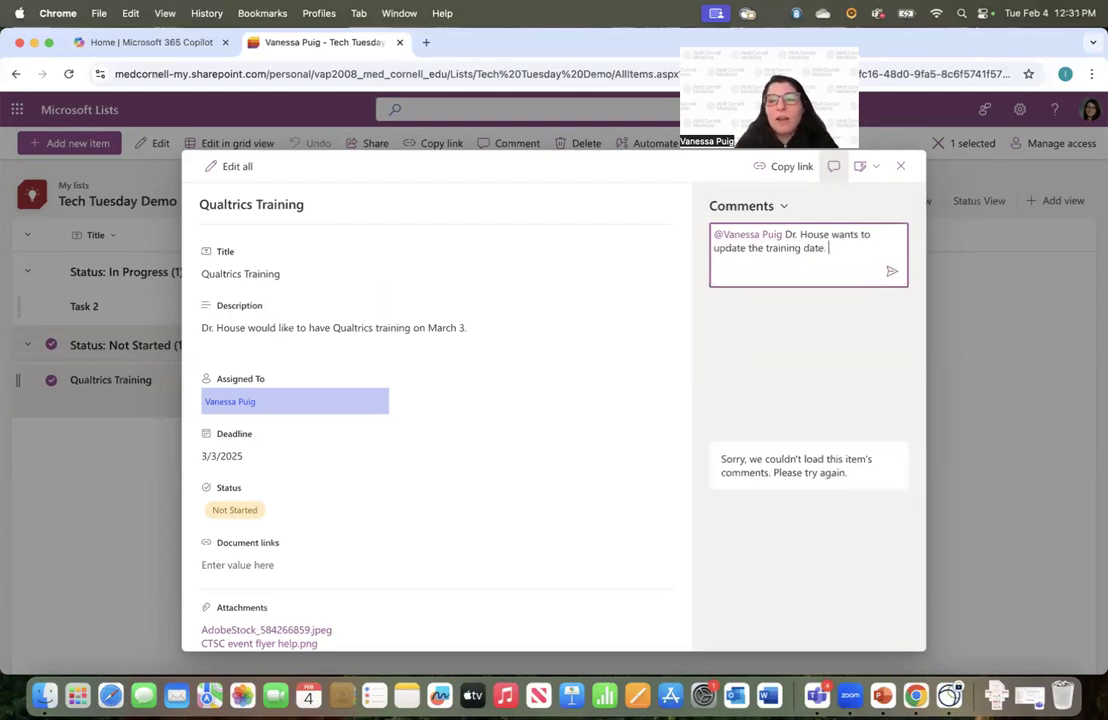
left_click(893, 276)
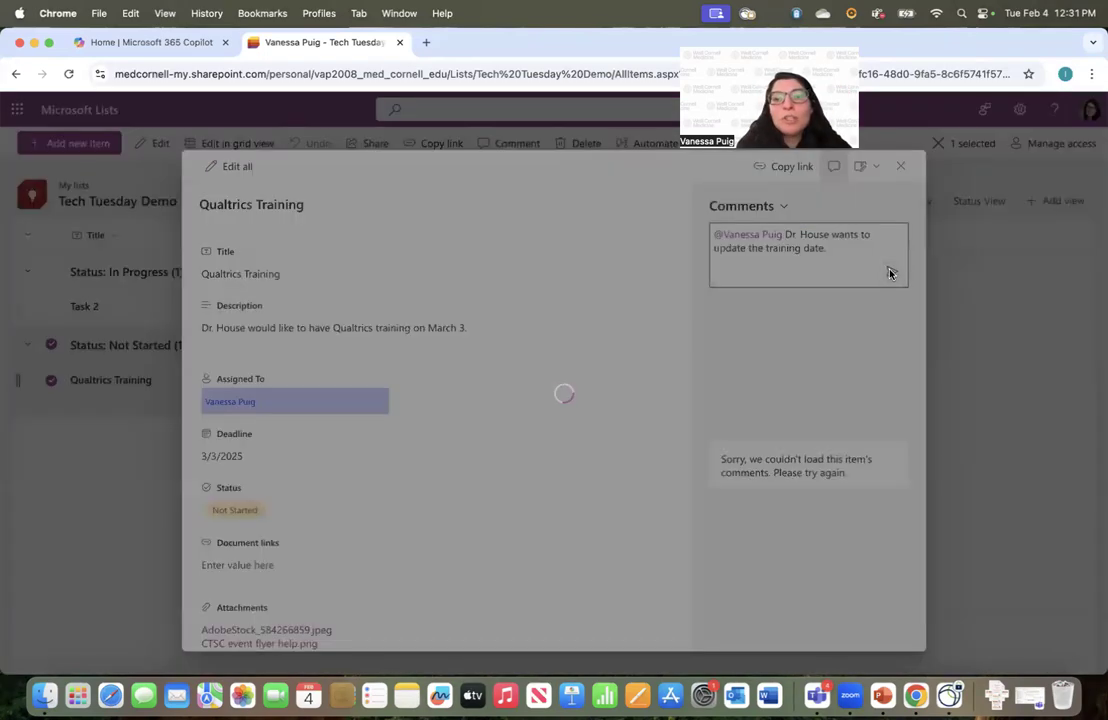
left_click(468, 442)
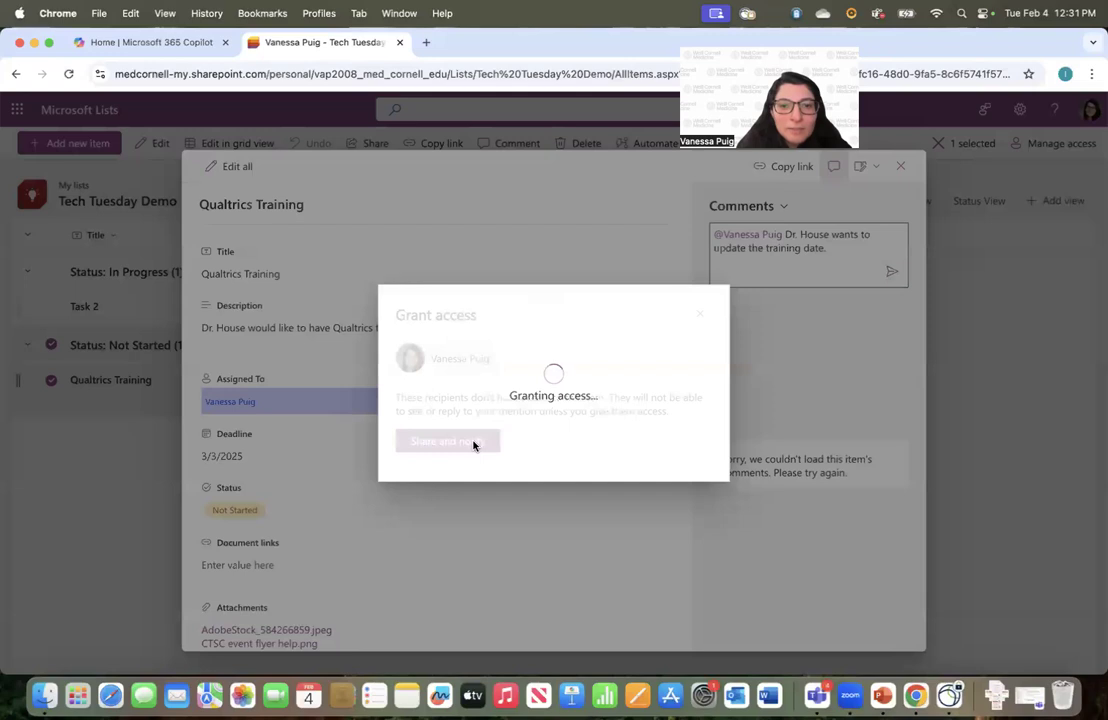
scroll(428, 359, "down", 1)
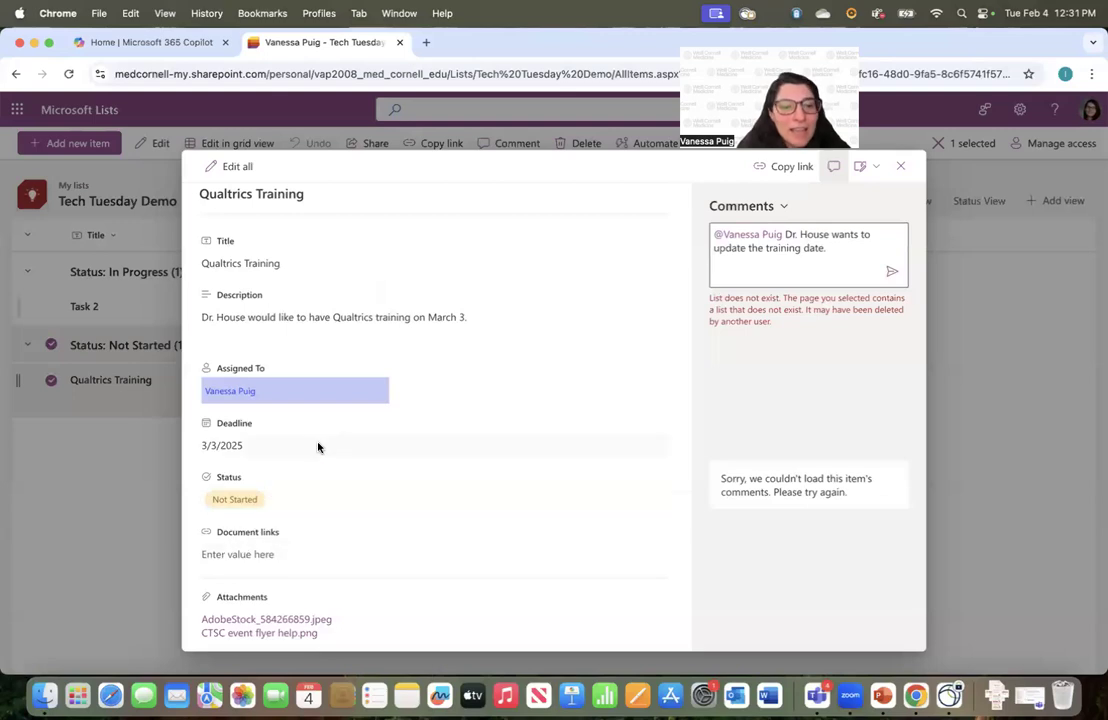
scroll(601, 236, "up", 1)
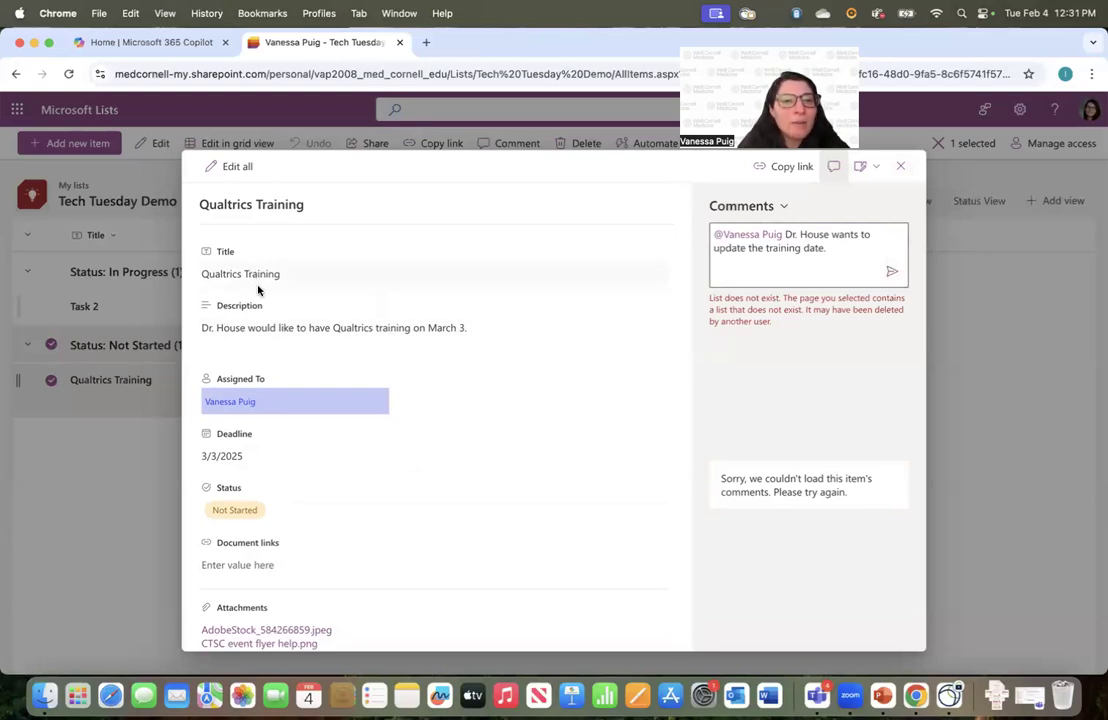
left_click(901, 166)
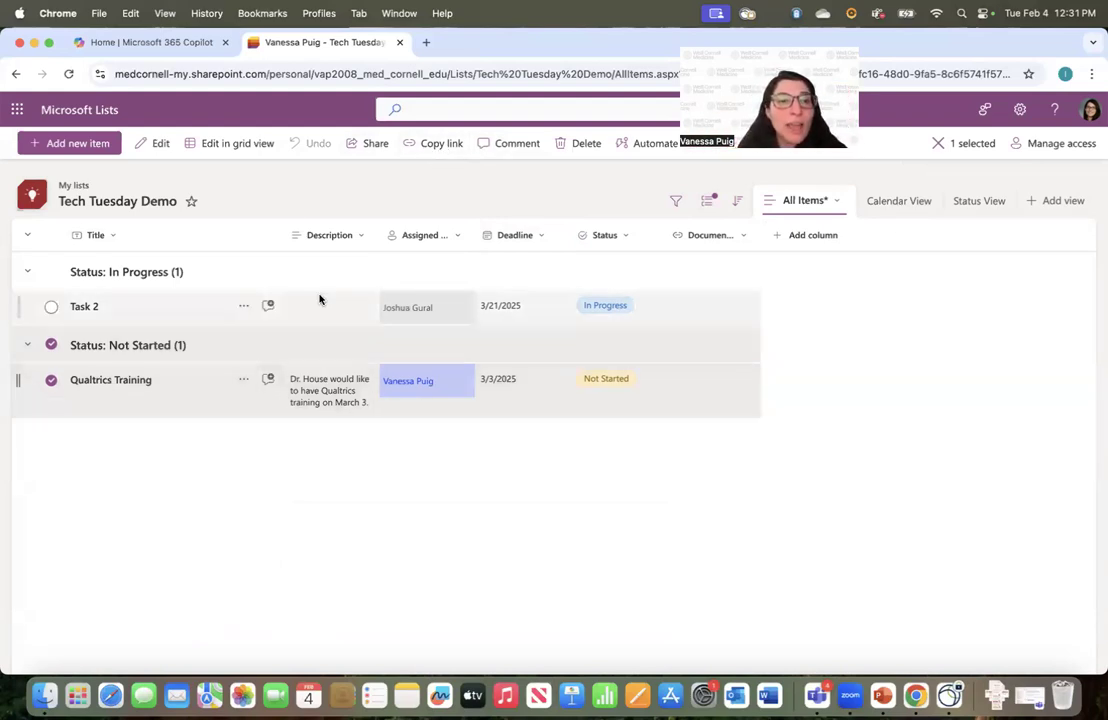
left_click(247, 182)
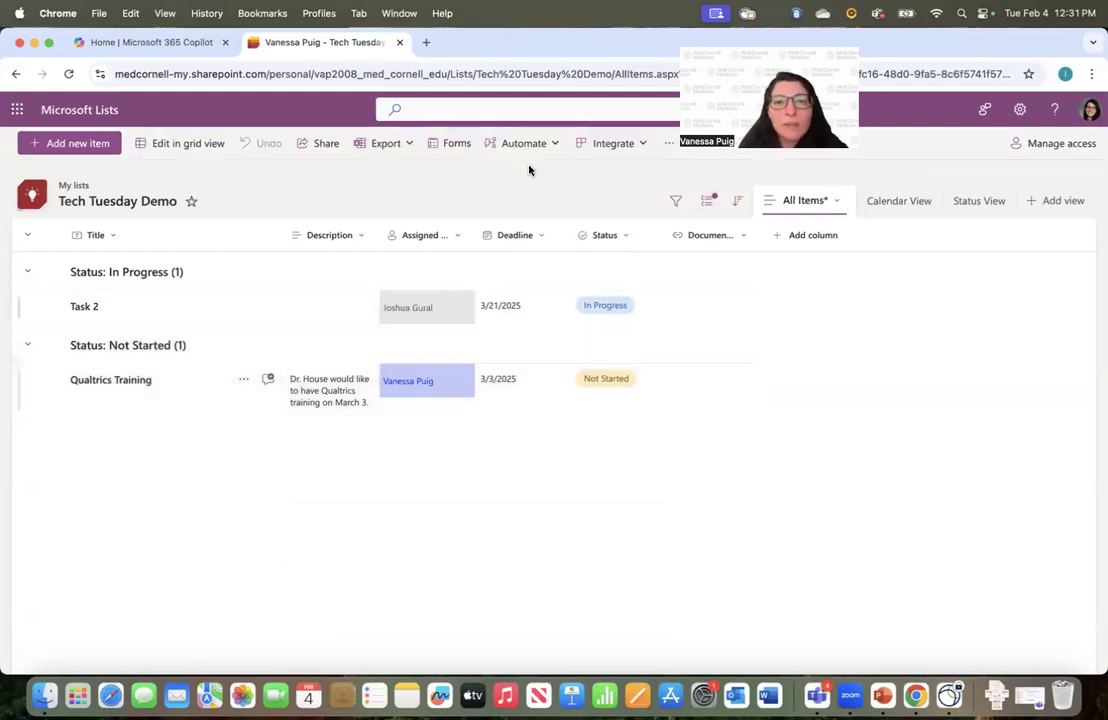
left_click(405, 146)
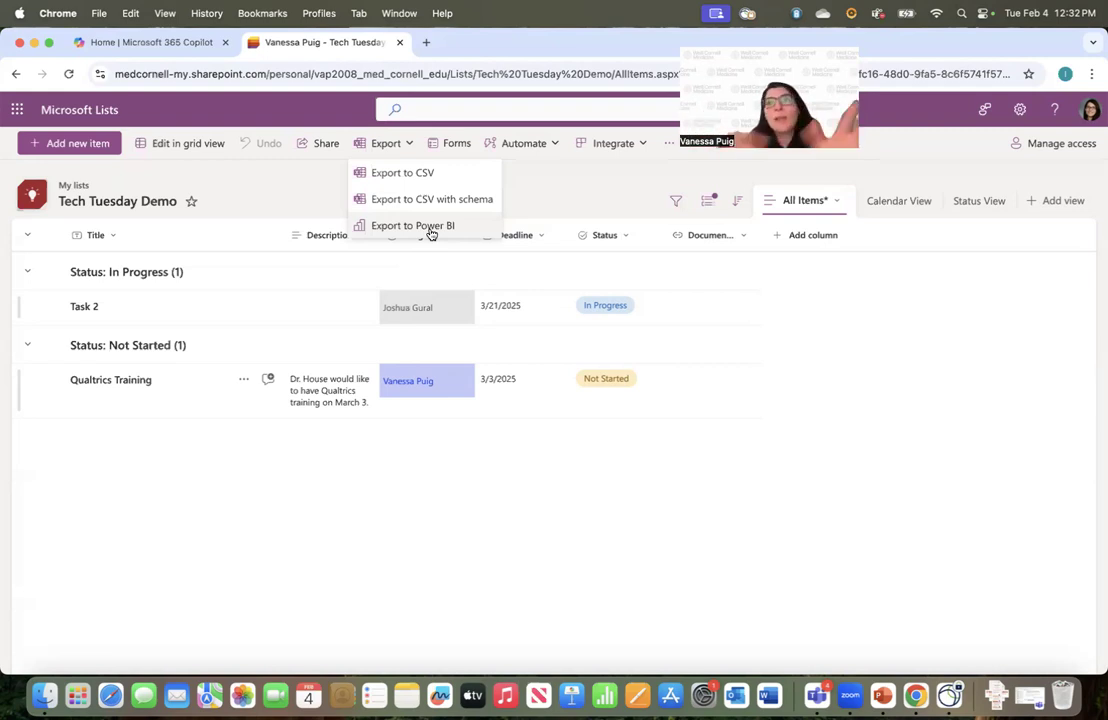
left_click(591, 195)
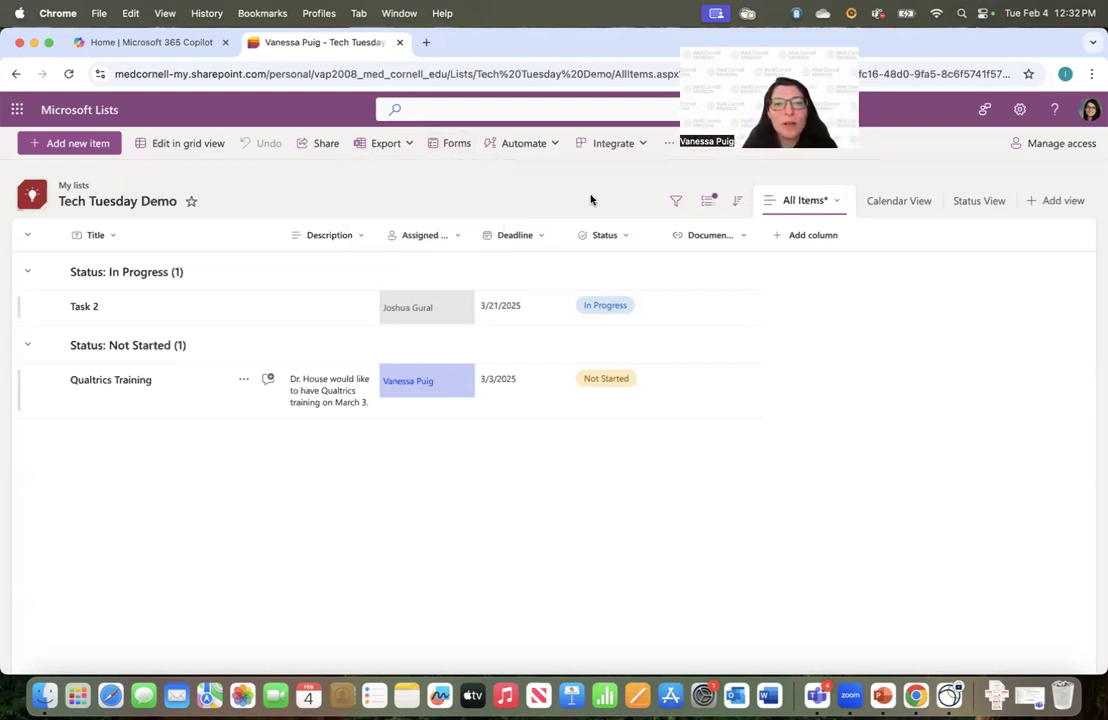
Start a new form for the list and close the editor without saving
left_click(456, 146)
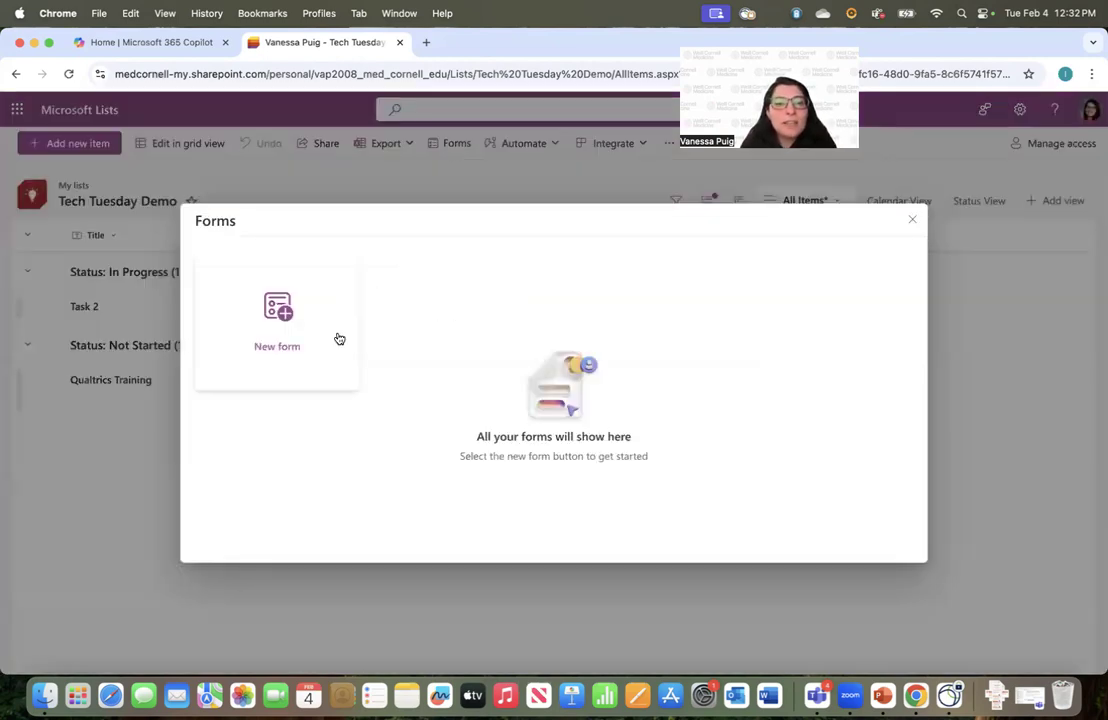
left_click(295, 335)
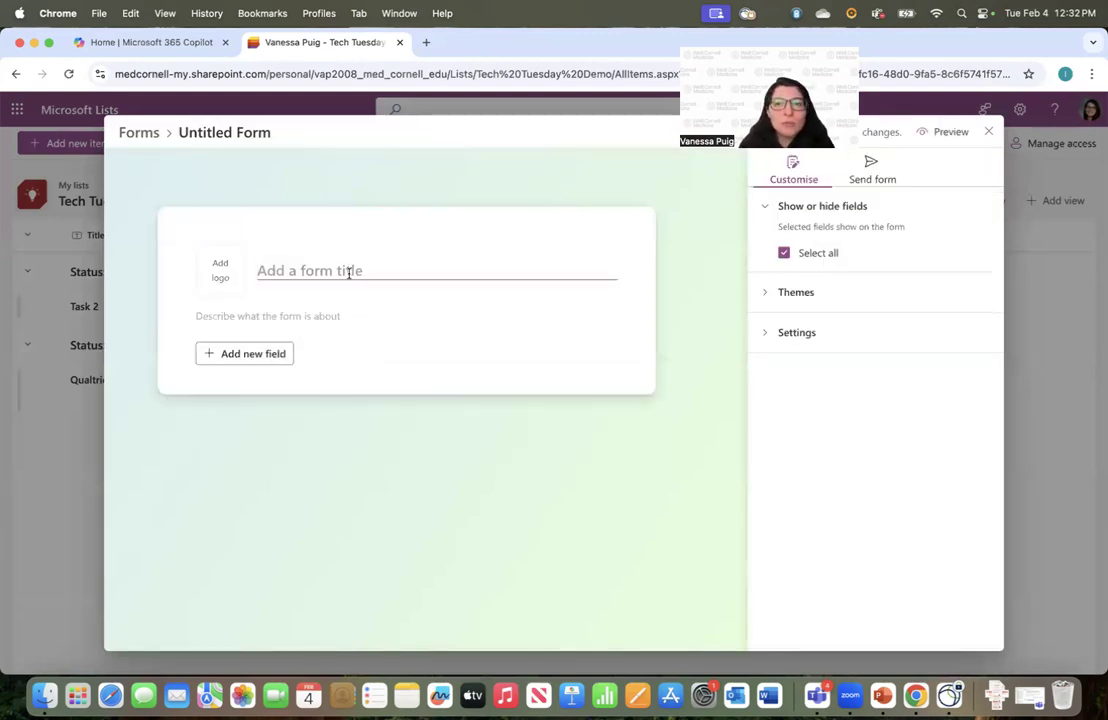
left_click(989, 135)
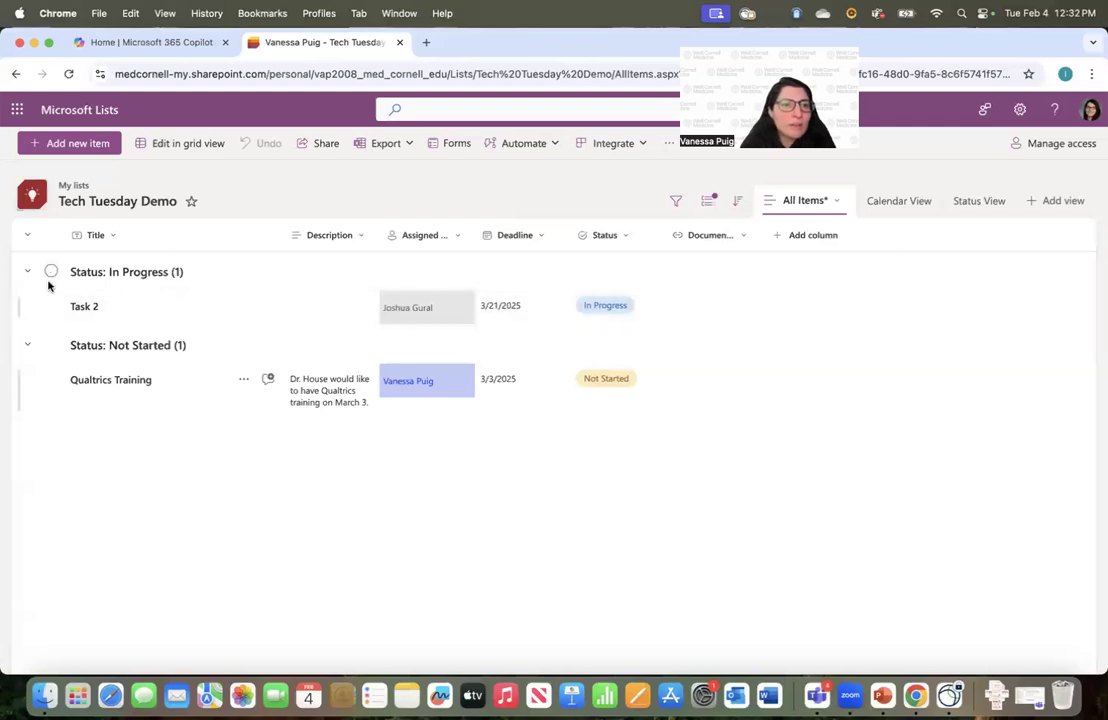
Show All Items as single-line rows, then browse Status View and Calendar View
left_click(805, 202)
left_click(826, 223)
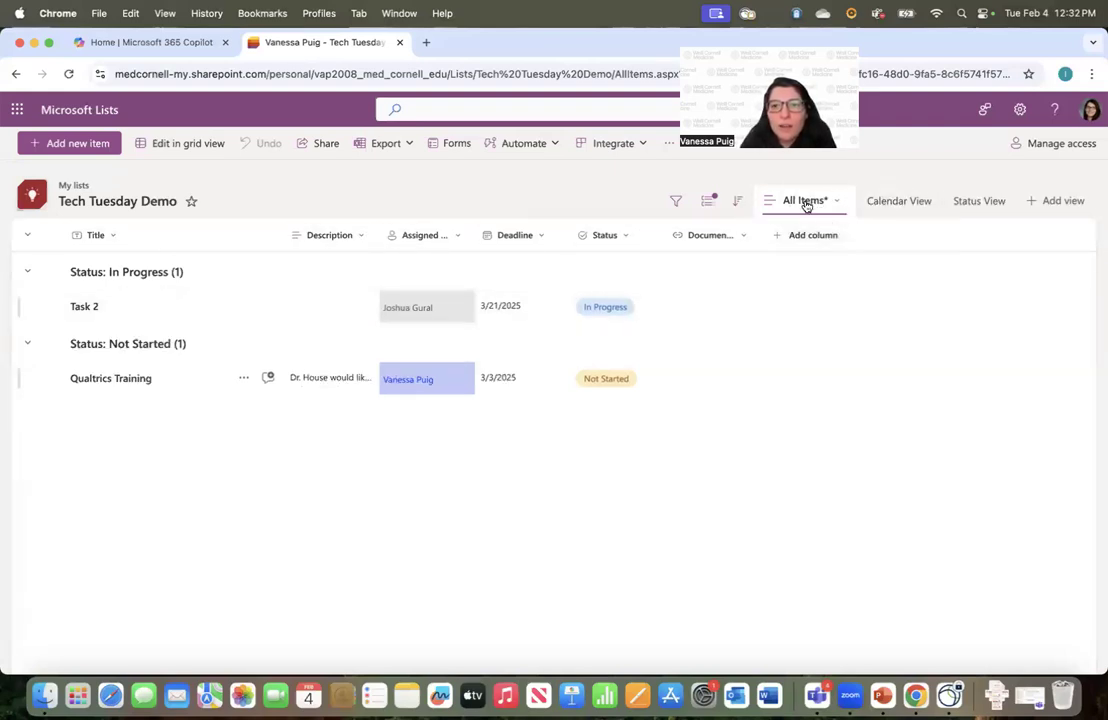
left_click(805, 202)
left_click(970, 202)
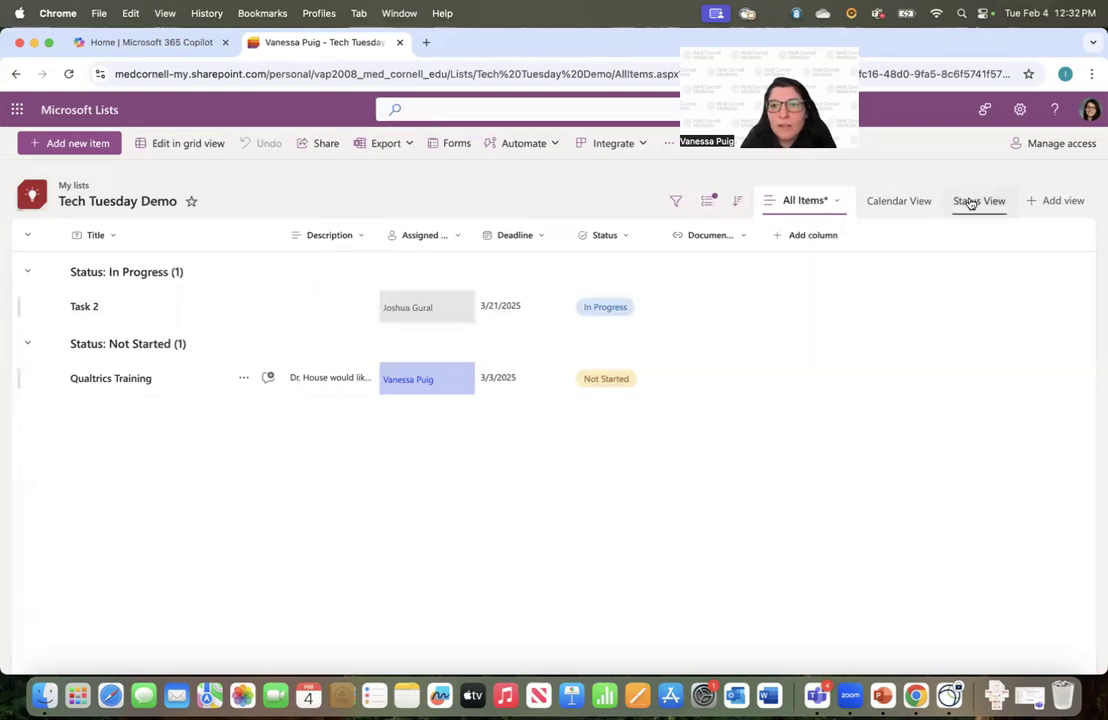
left_click(872, 200)
Start another new form, close it unsaved, and return to All Items
left_click(407, 148)
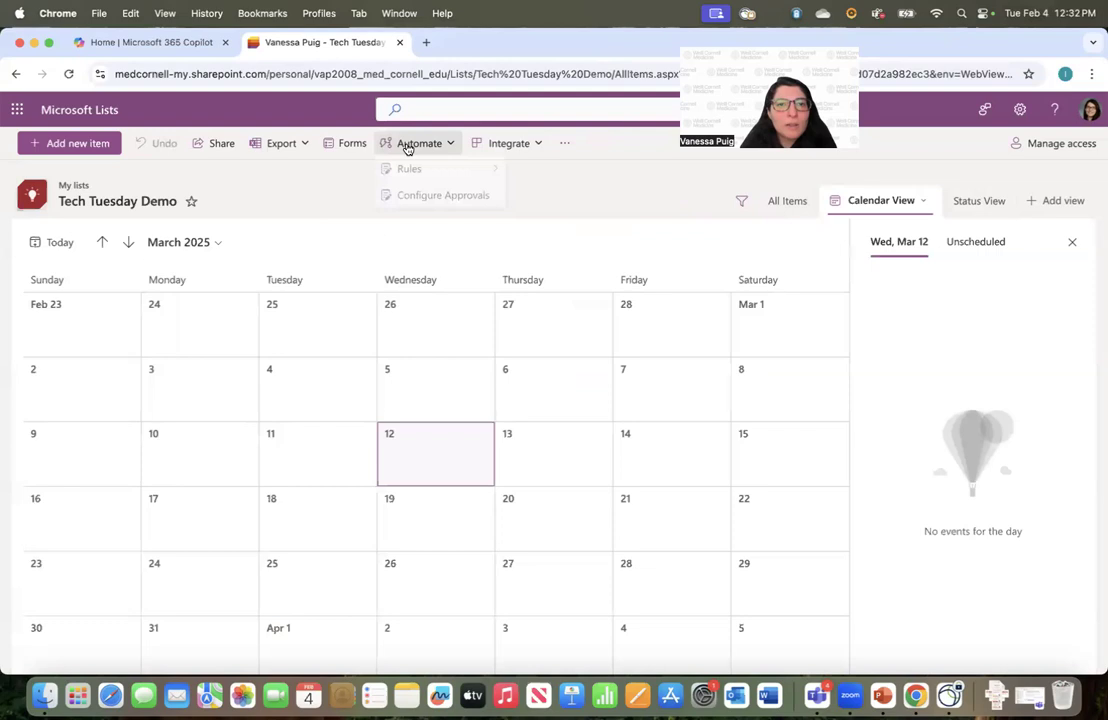
left_click(345, 143)
left_click(282, 330)
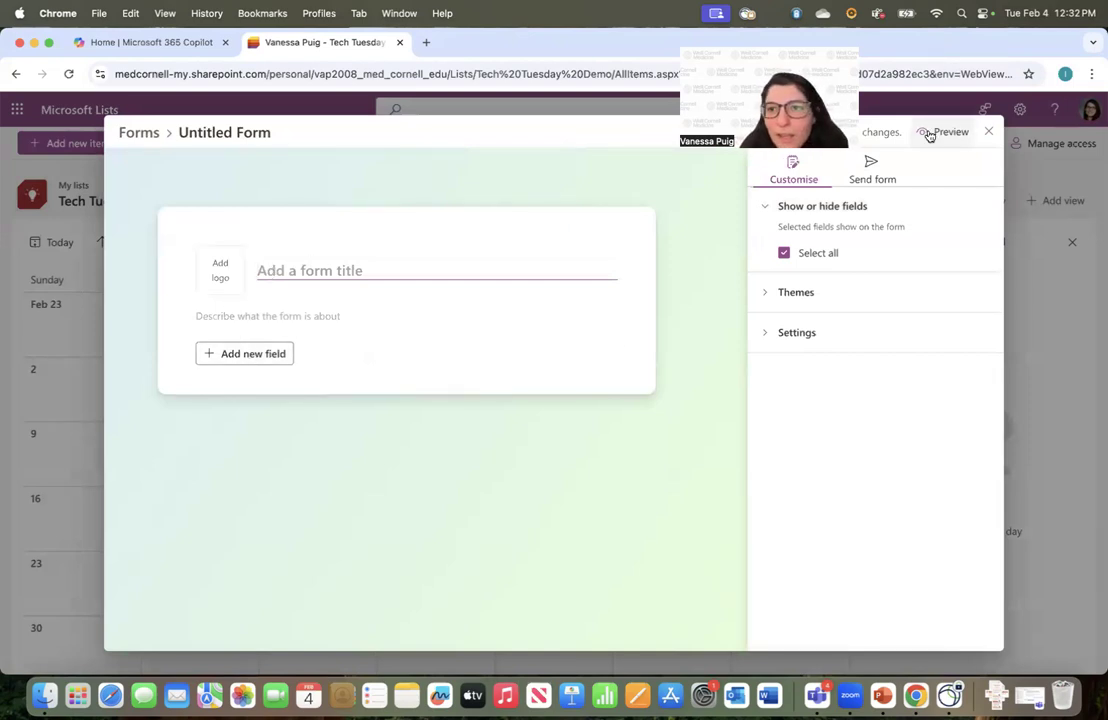
left_click(988, 132)
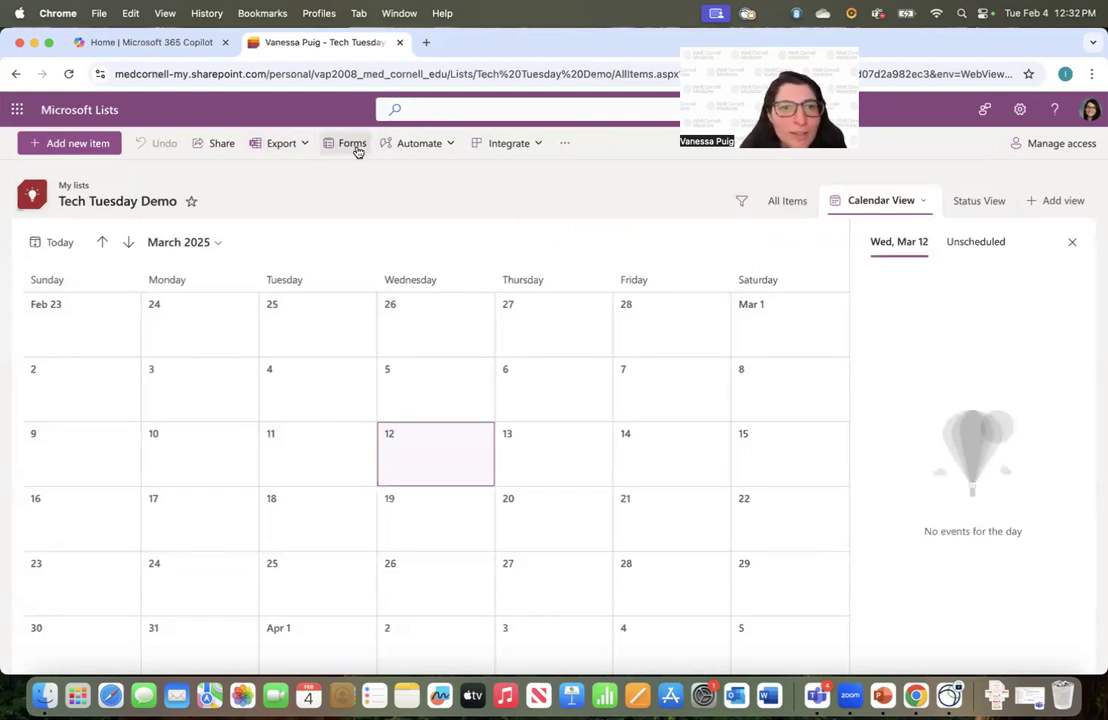
left_click(783, 210)
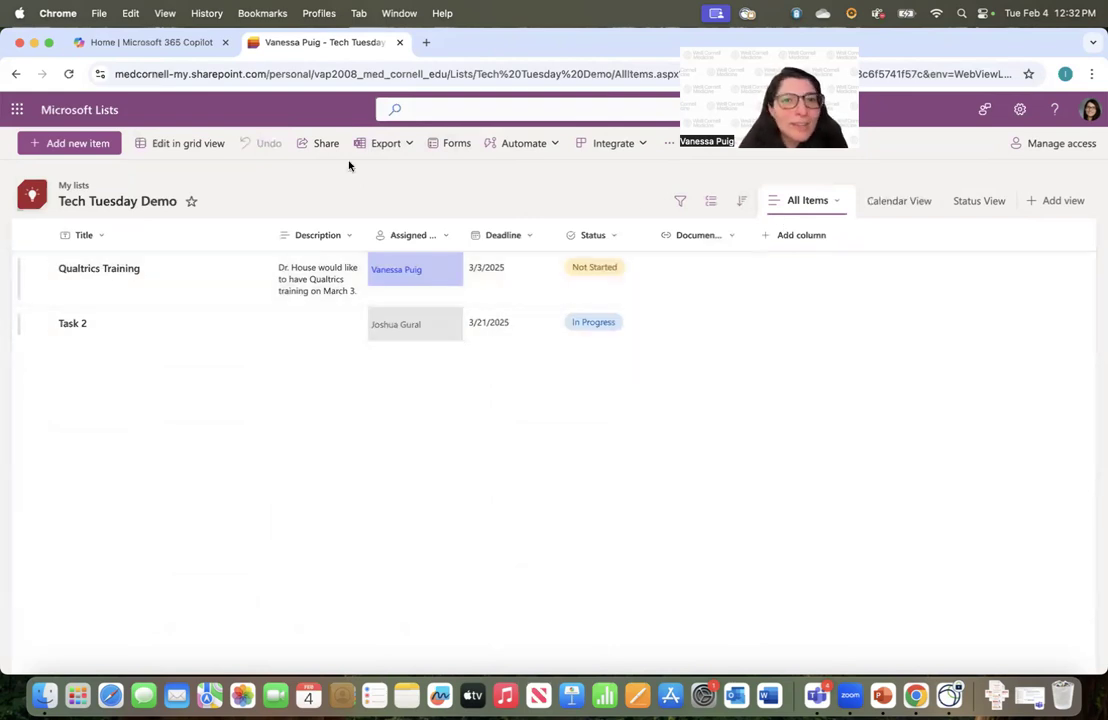
Try starting a new list form, closing the editor and reloading the page when it stalls
left_click(455, 143)
left_click(263, 300)
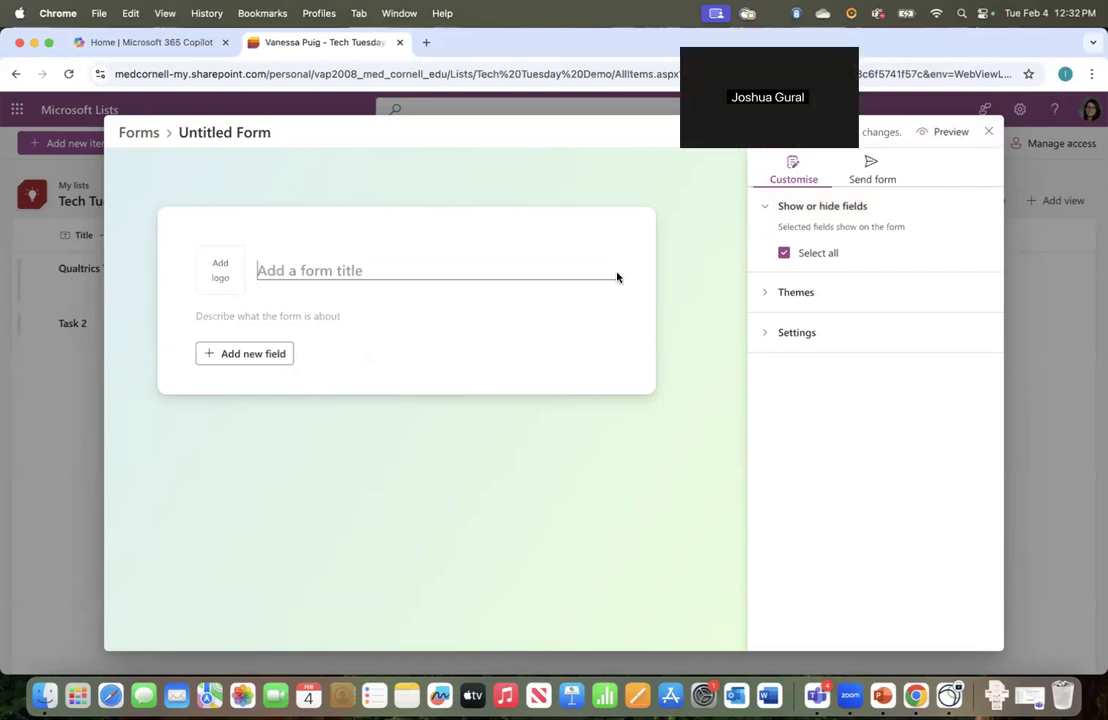
left_click(993, 139)
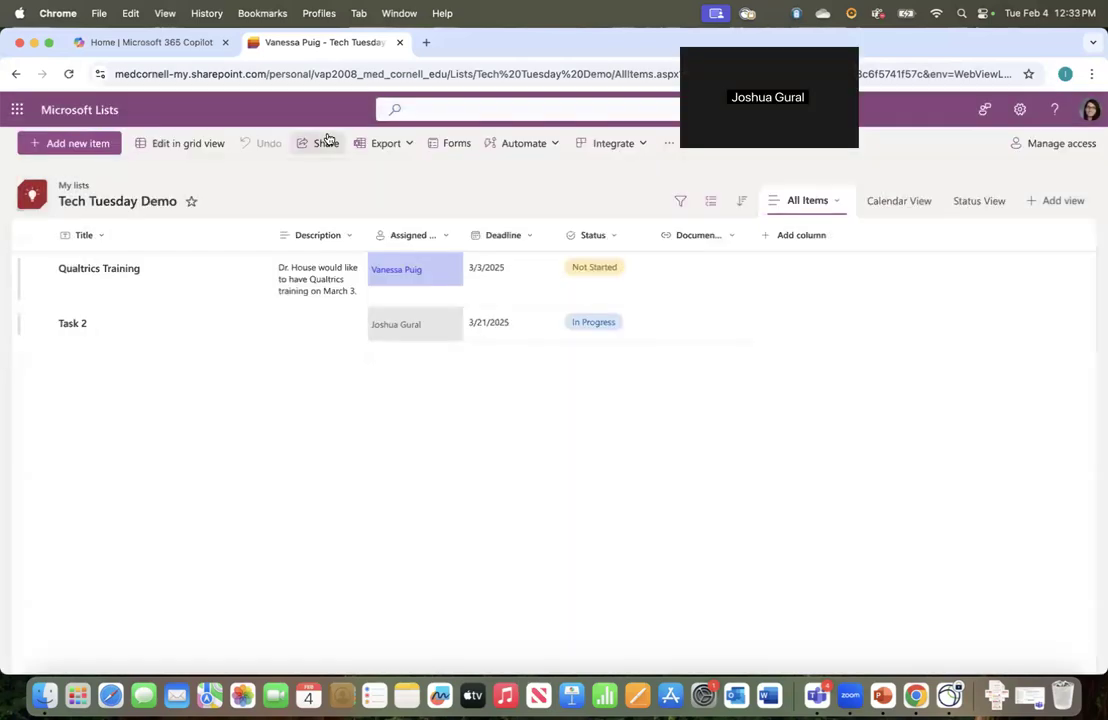
left_click(69, 75)
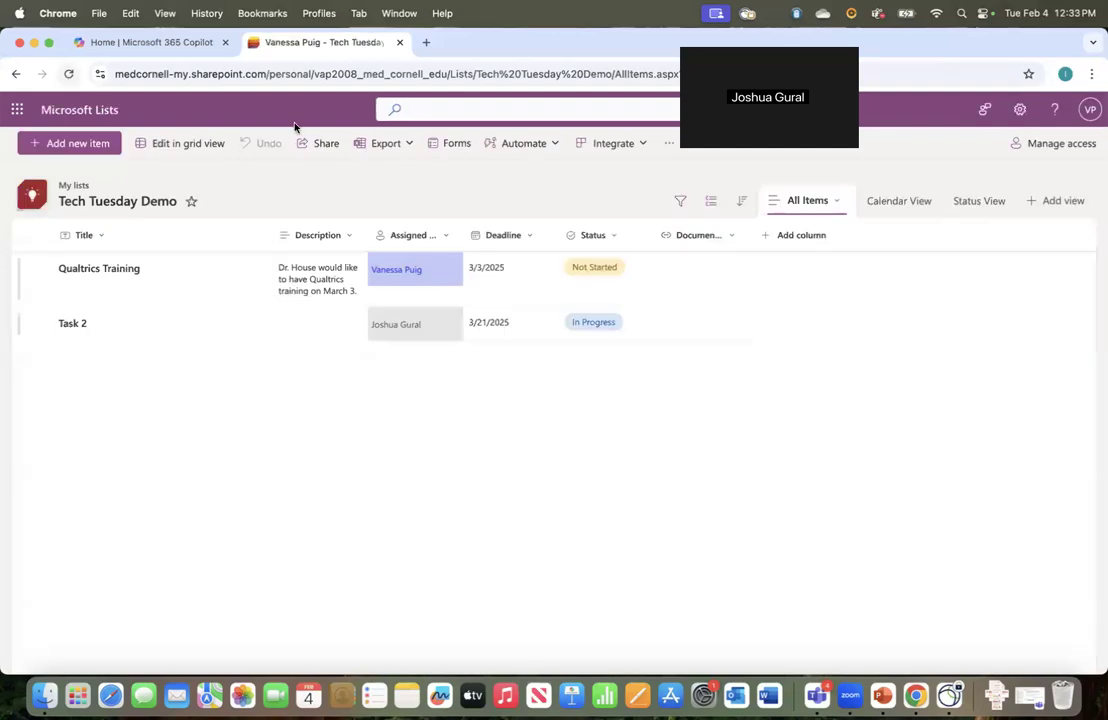
left_click(456, 144)
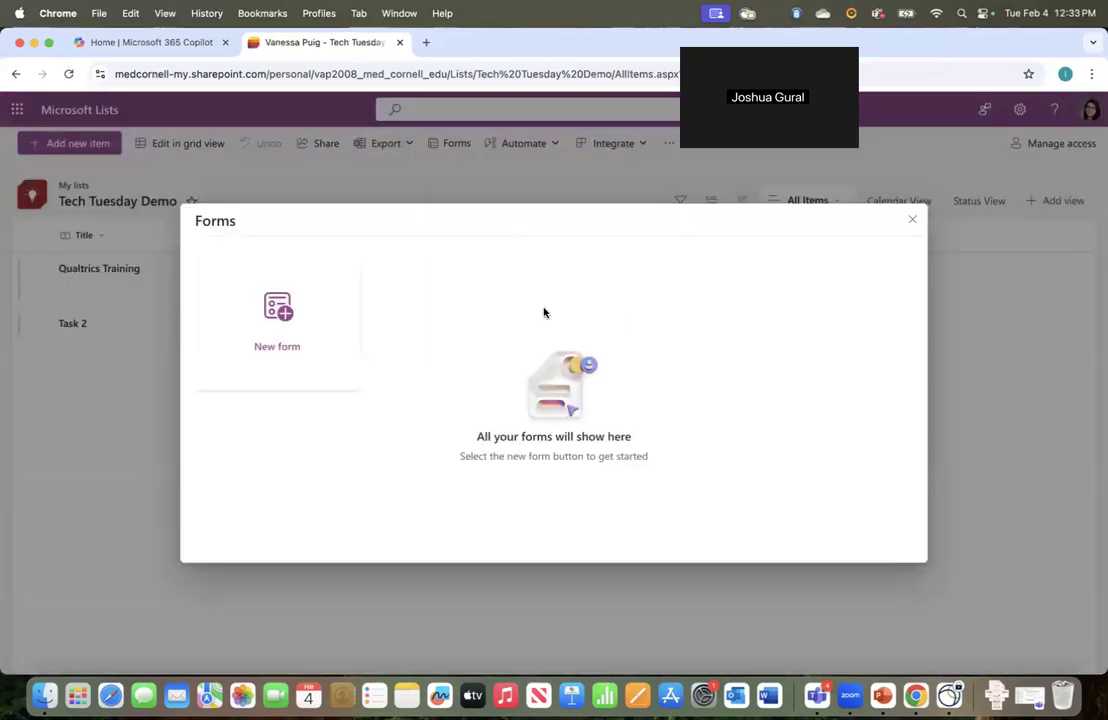
left_click(281, 330)
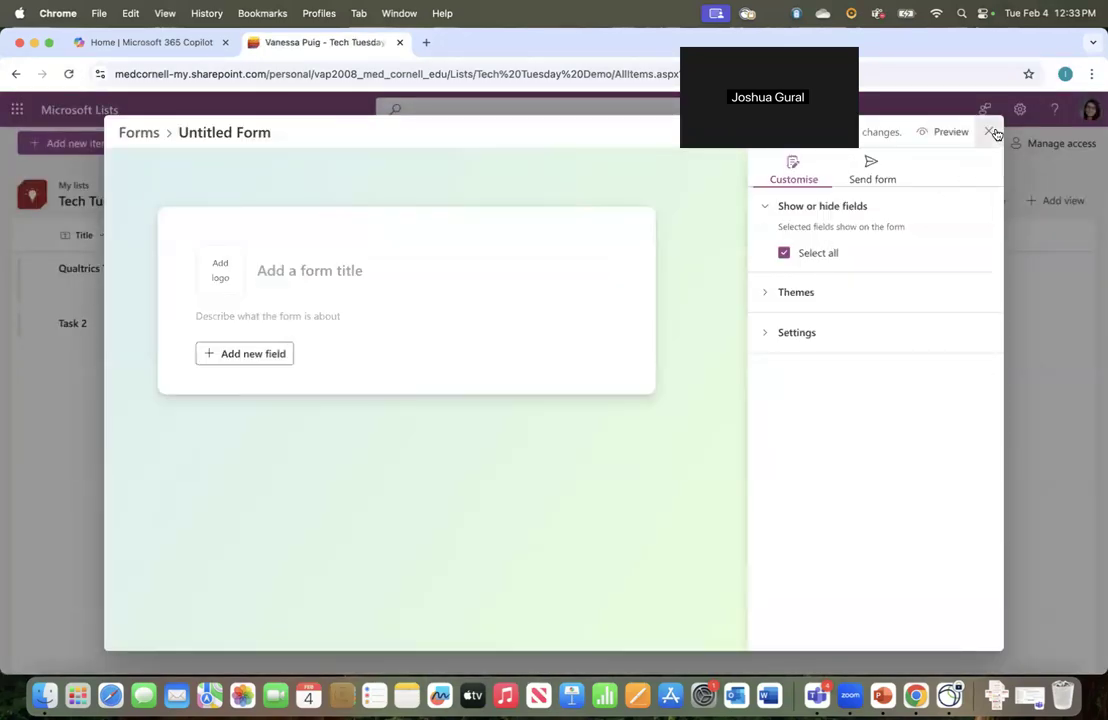
left_click(989, 131)
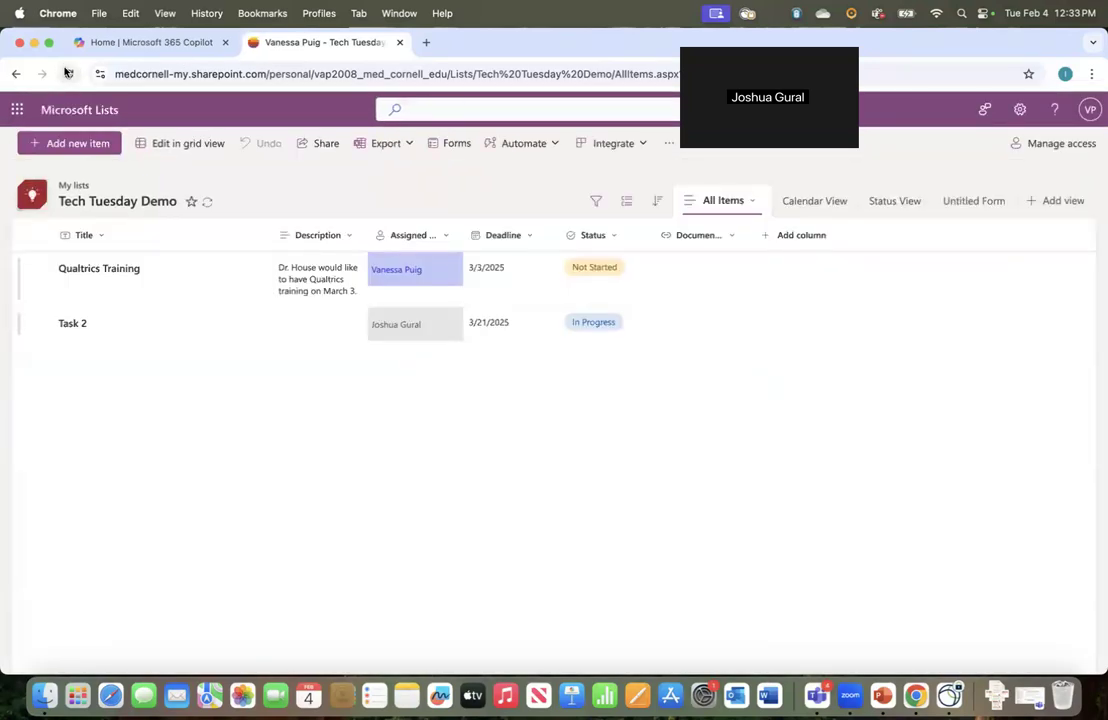
Create a new form titled 'Intake Form'
left_click(458, 150)
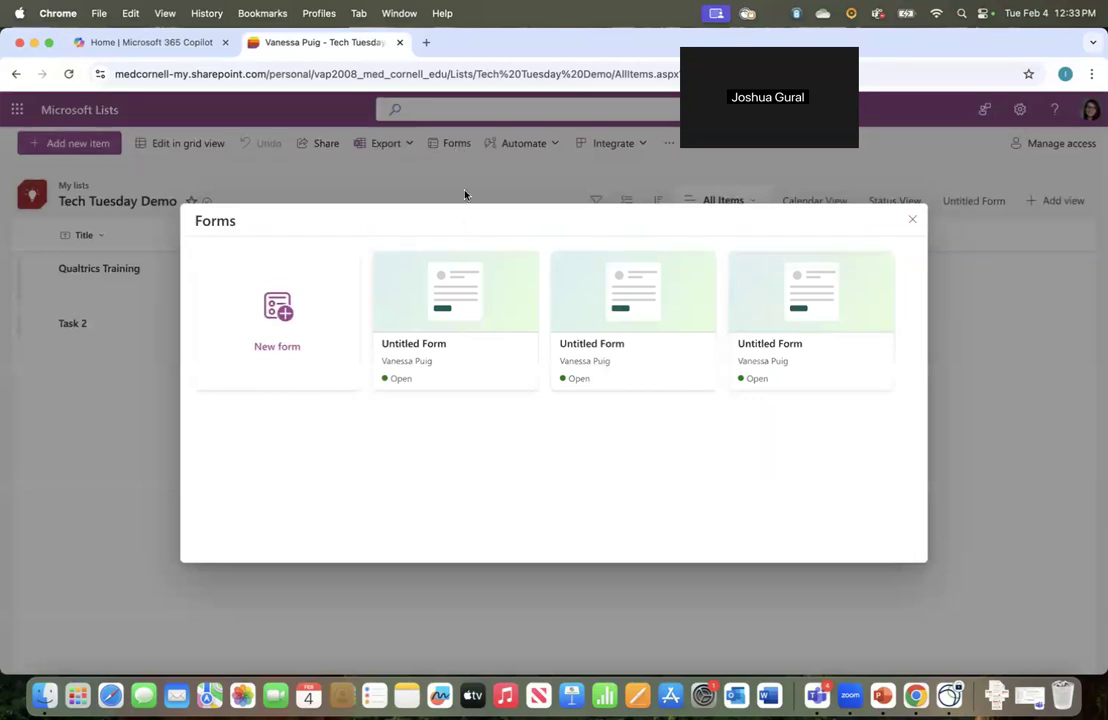
left_click(292, 323)
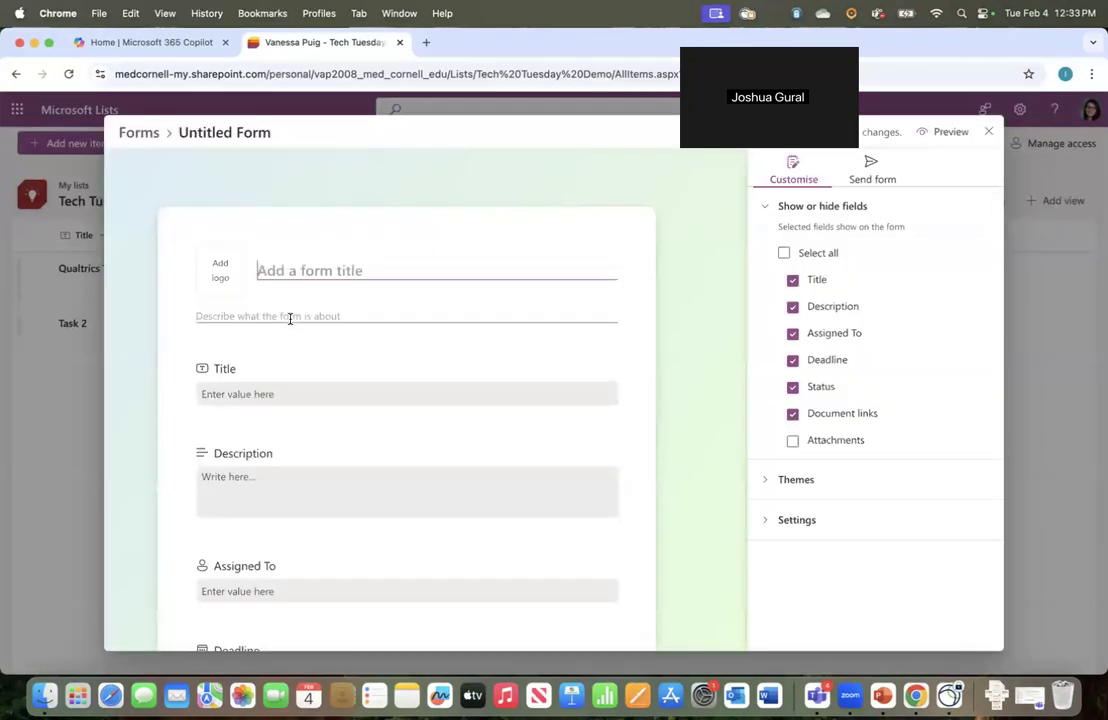
scroll(309, 526, "down", 5)
scroll(311, 529, "up", 5)
type("Intake Form")
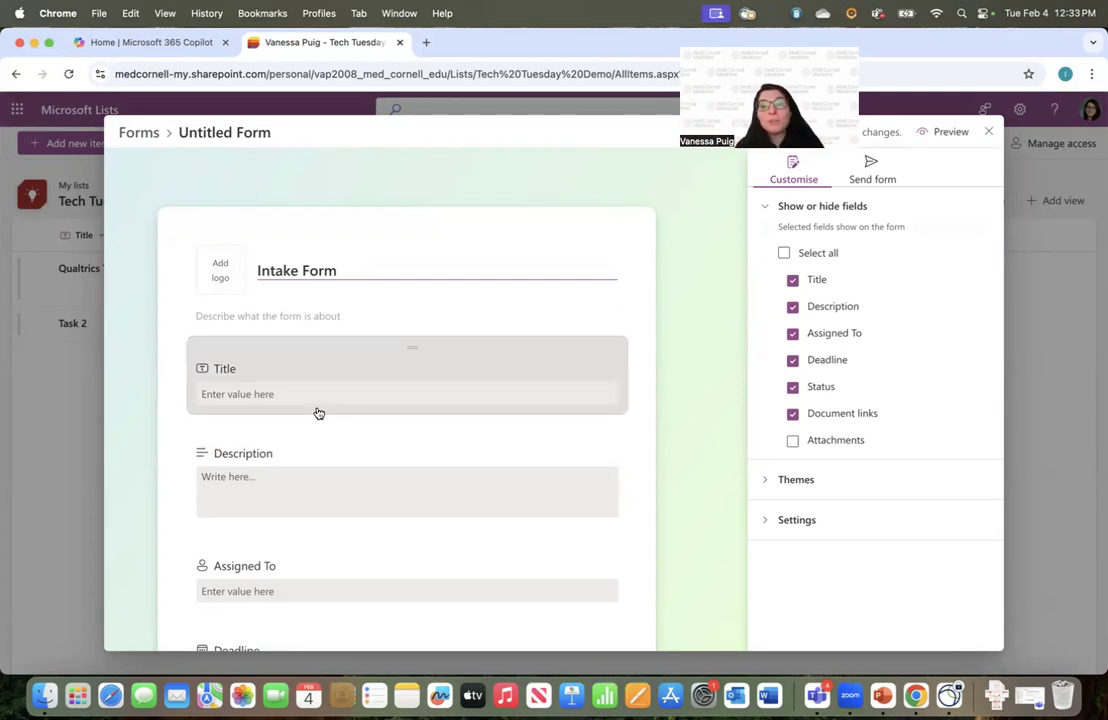
Limit the form to Title, Description and Attachments fields, then bring up its send options
scroll(290, 488, "down", 3)
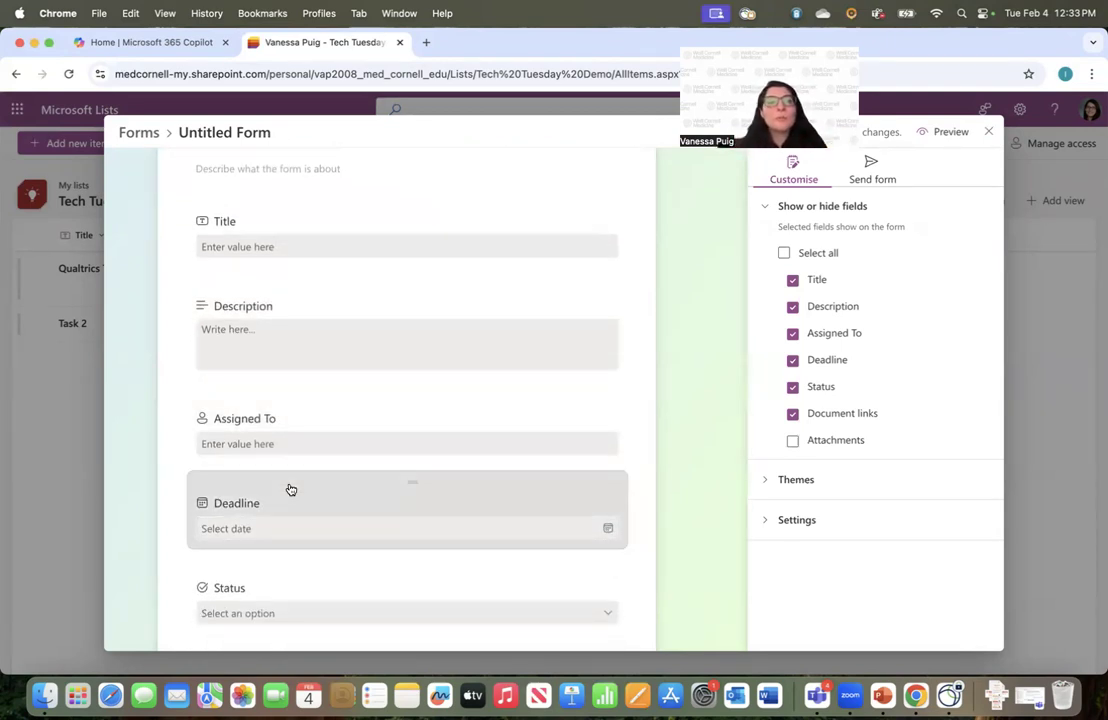
scroll(361, 406, "down", 3)
scroll(363, 406, "up", 3)
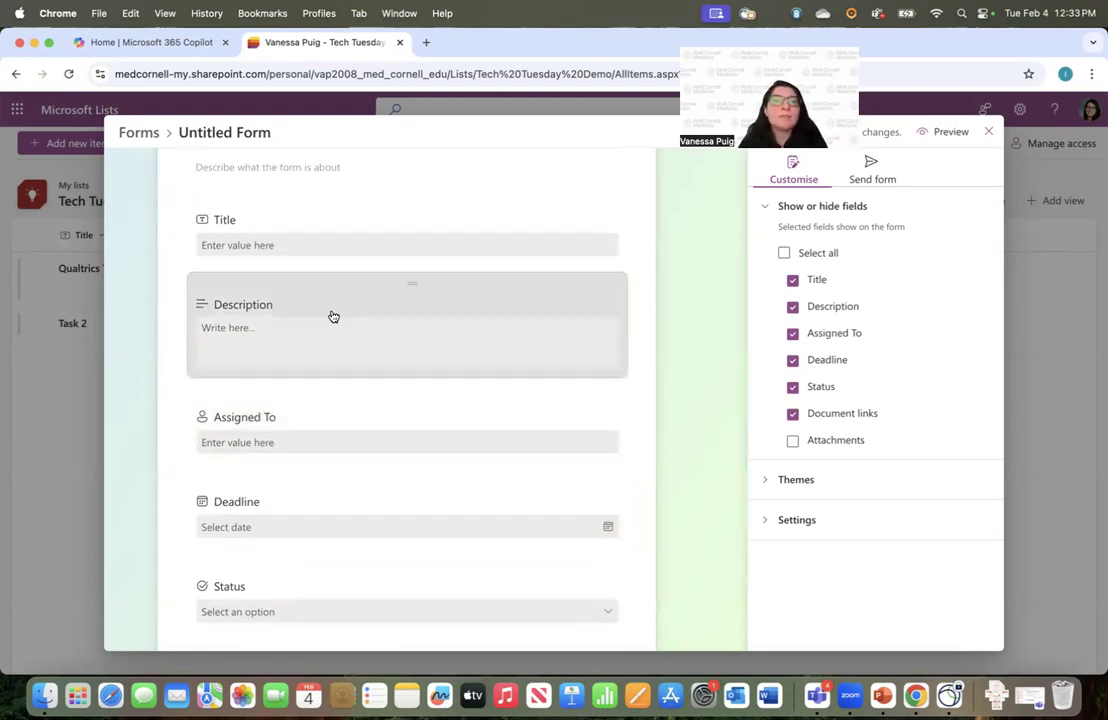
scroll(333, 316, "down", 4)
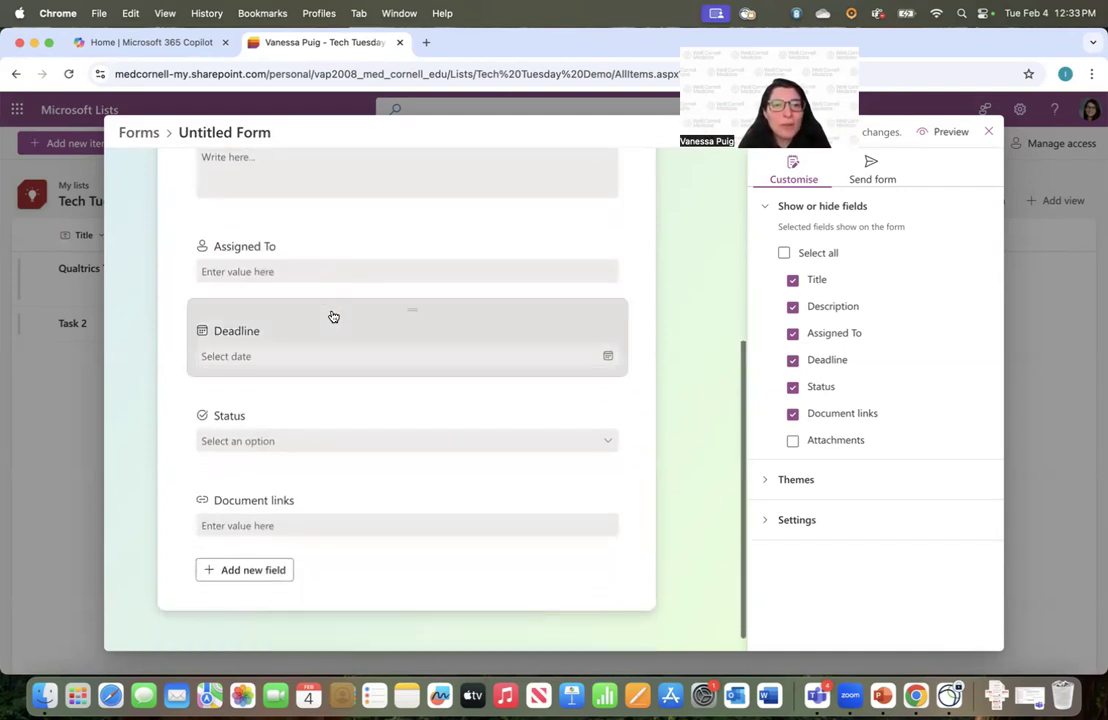
scroll(337, 282, "up", 3)
scroll(336, 280, "up", 2)
scroll(328, 330, "down", 2)
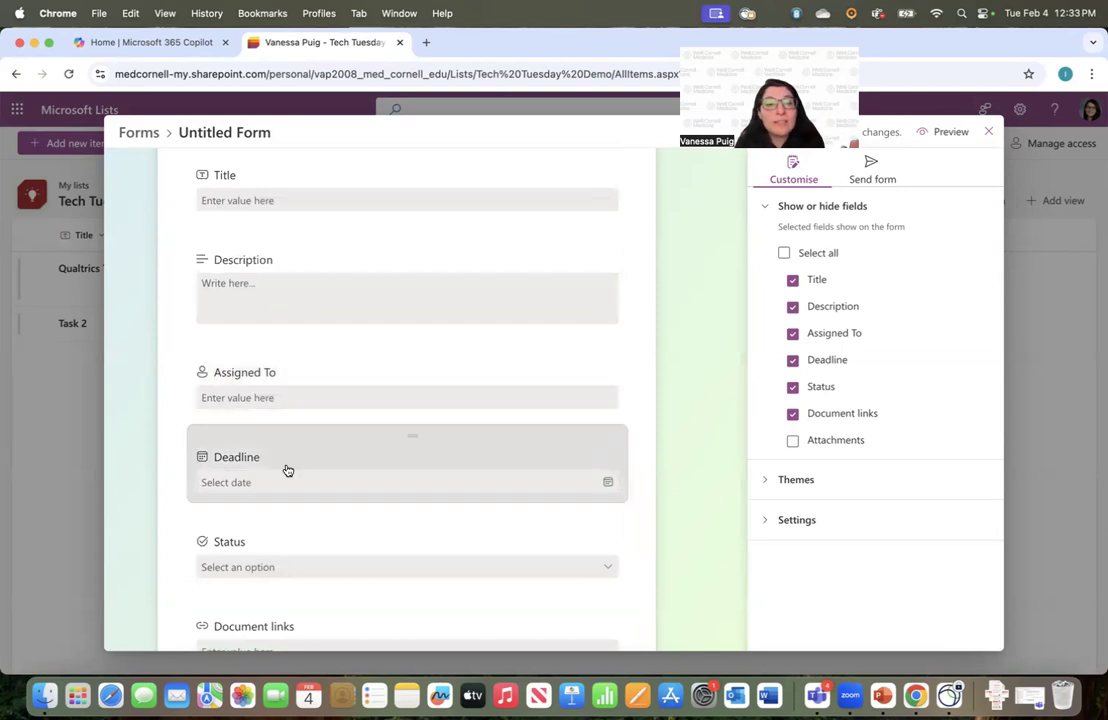
scroll(287, 467, "down", 2)
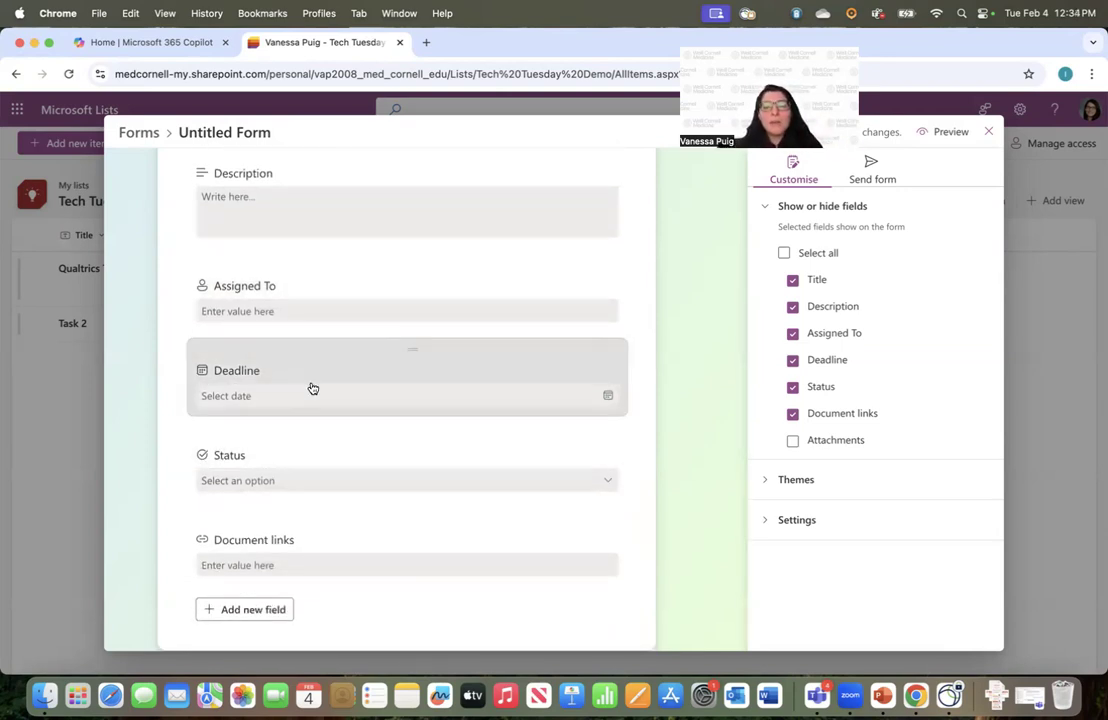
scroll(312, 388, "up", 5)
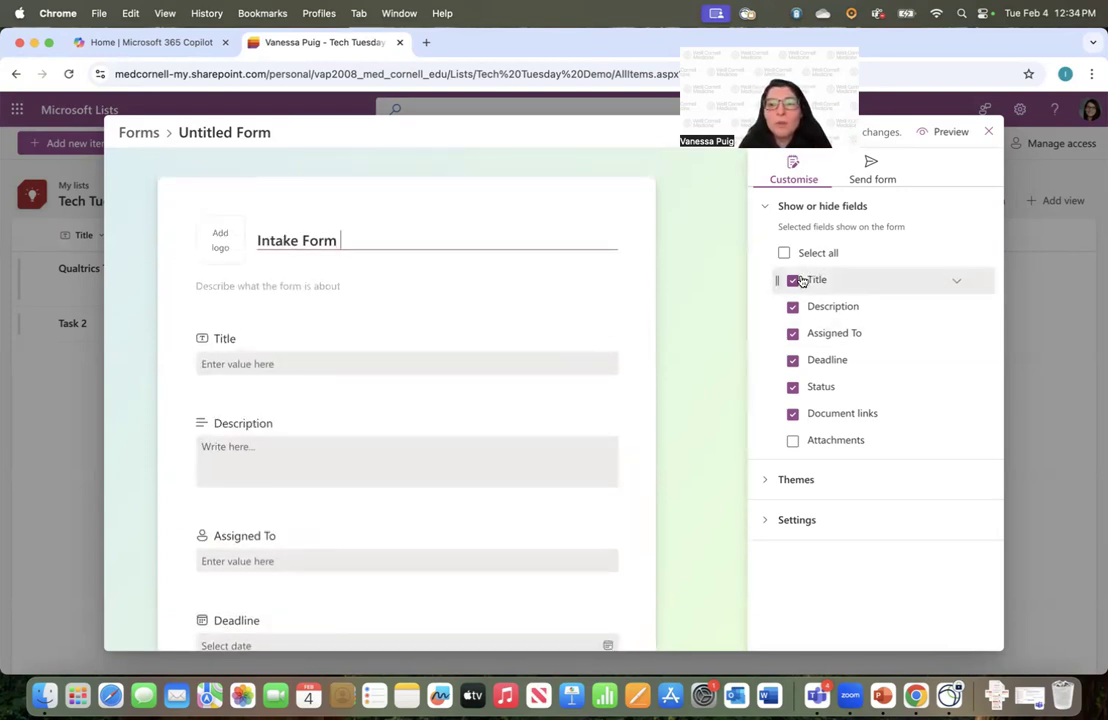
left_click(793, 334)
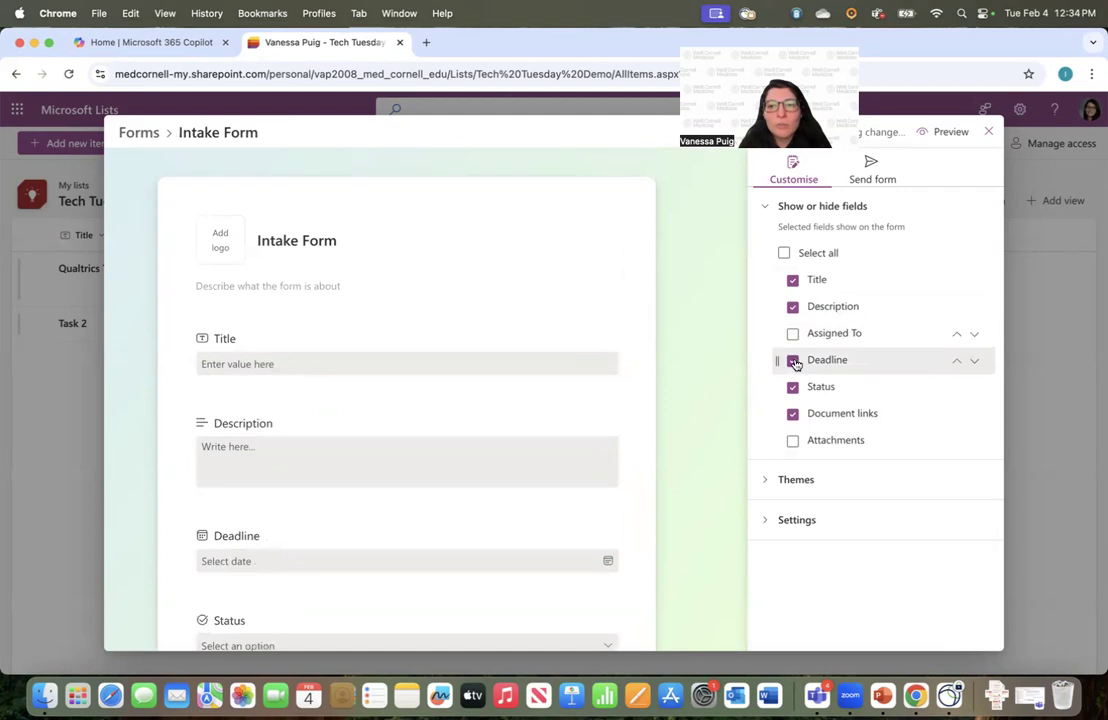
left_click(793, 360)
left_click(793, 388)
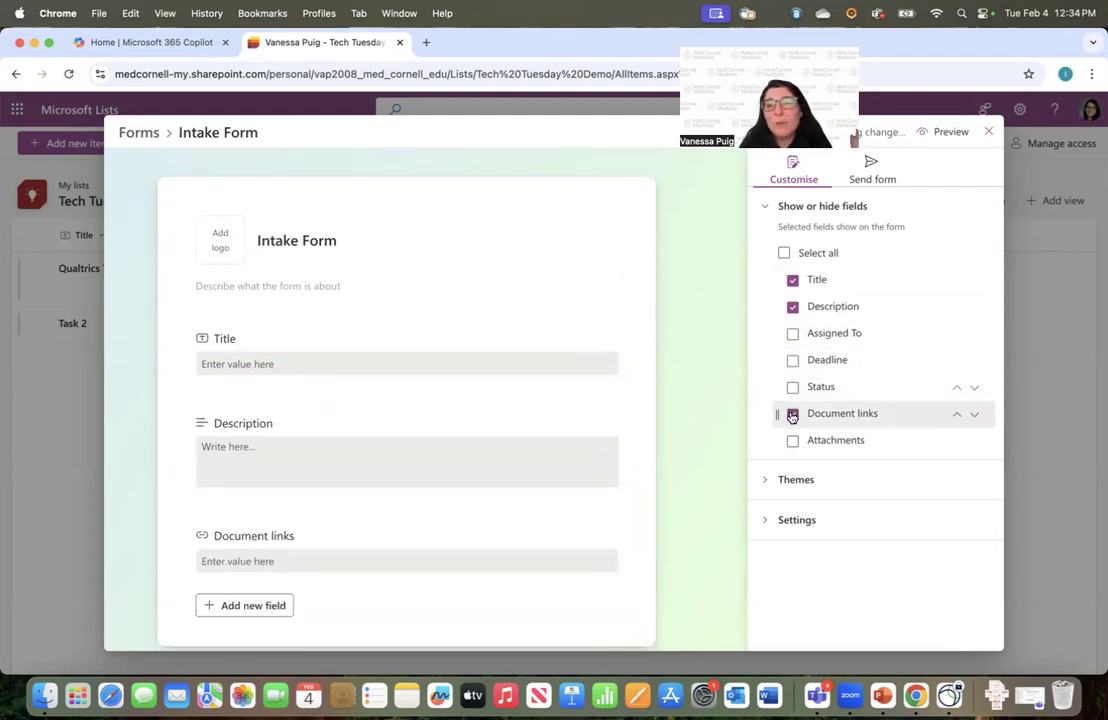
left_click(792, 414)
left_click(792, 441)
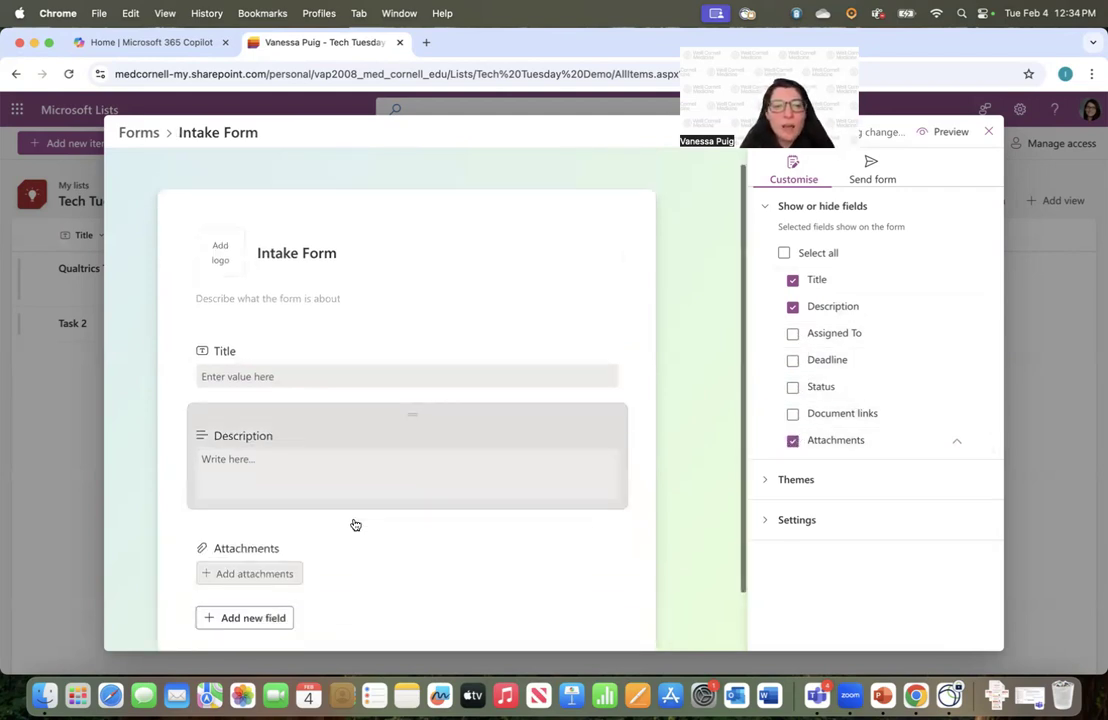
scroll(675, 531, "down", 1)
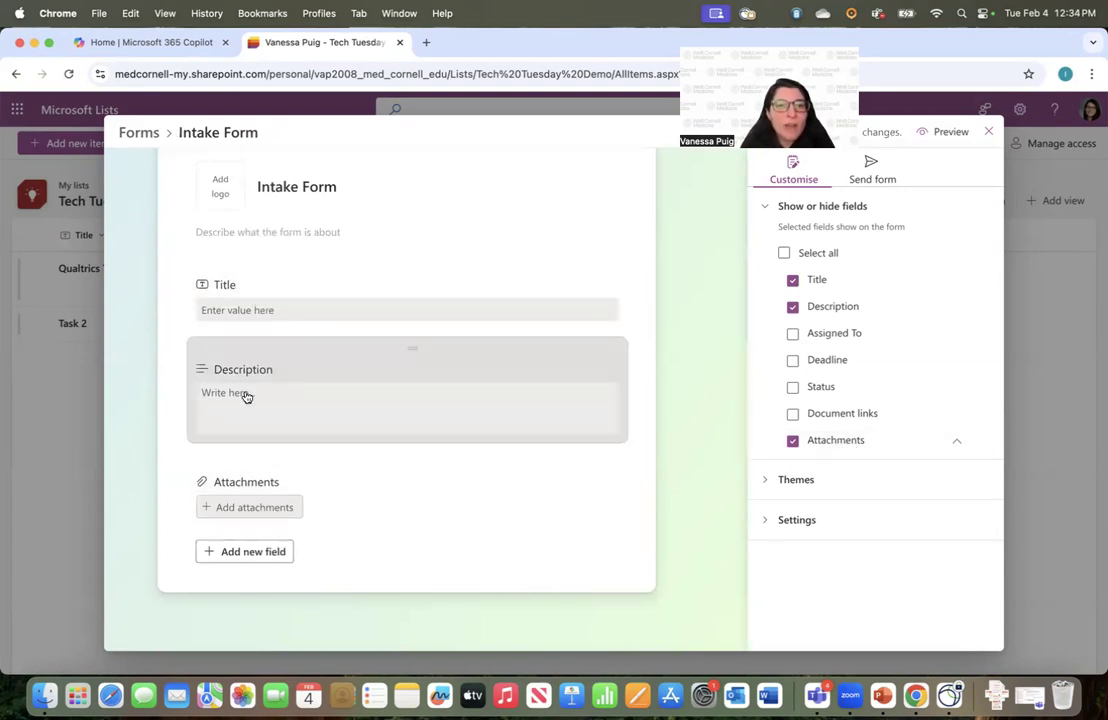
left_click(871, 170)
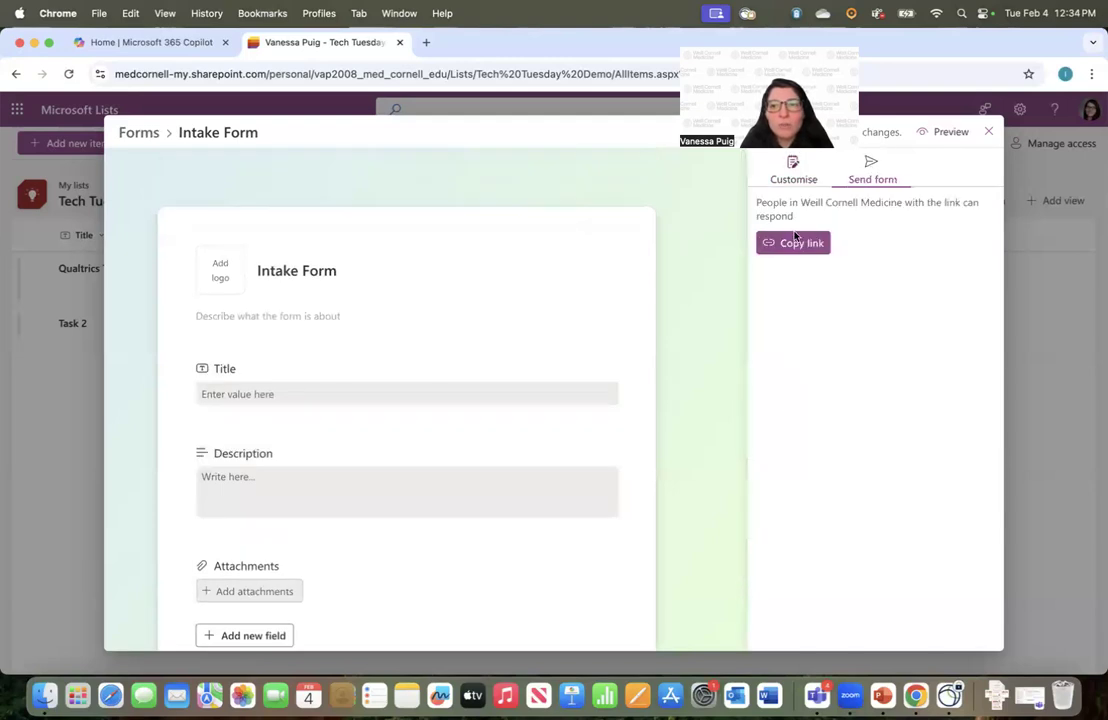
Copy the Intake Form's link and load it in a new browser tab
left_click(799, 243)
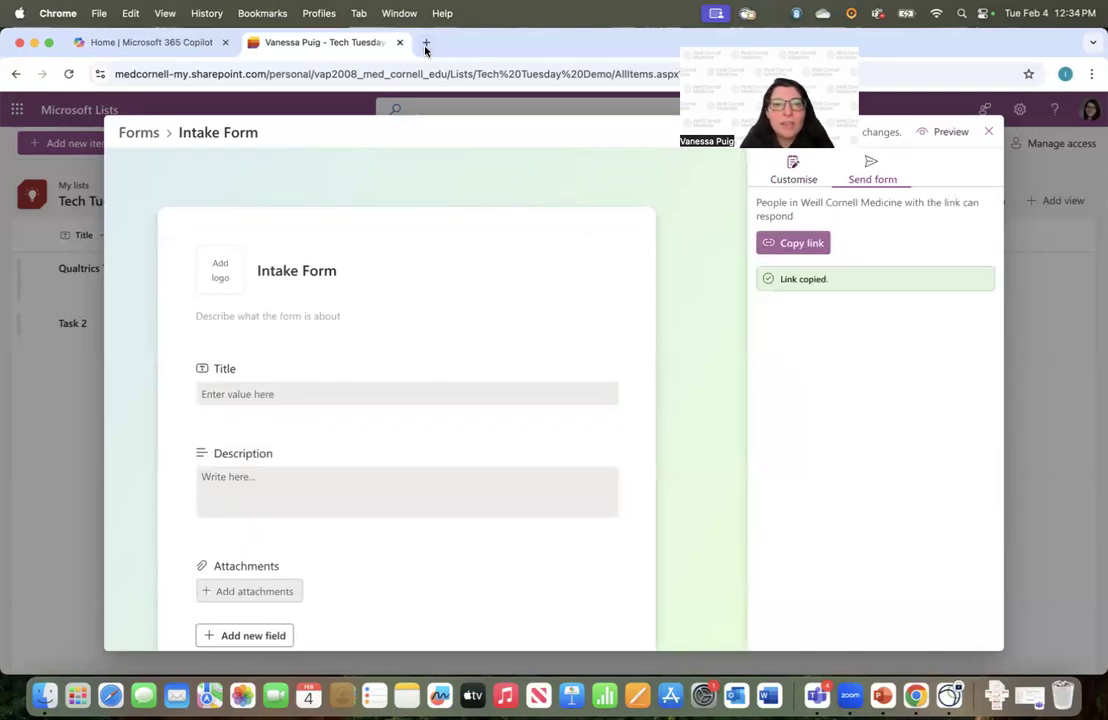
left_click(425, 43)
key("super+v")
key("Return")
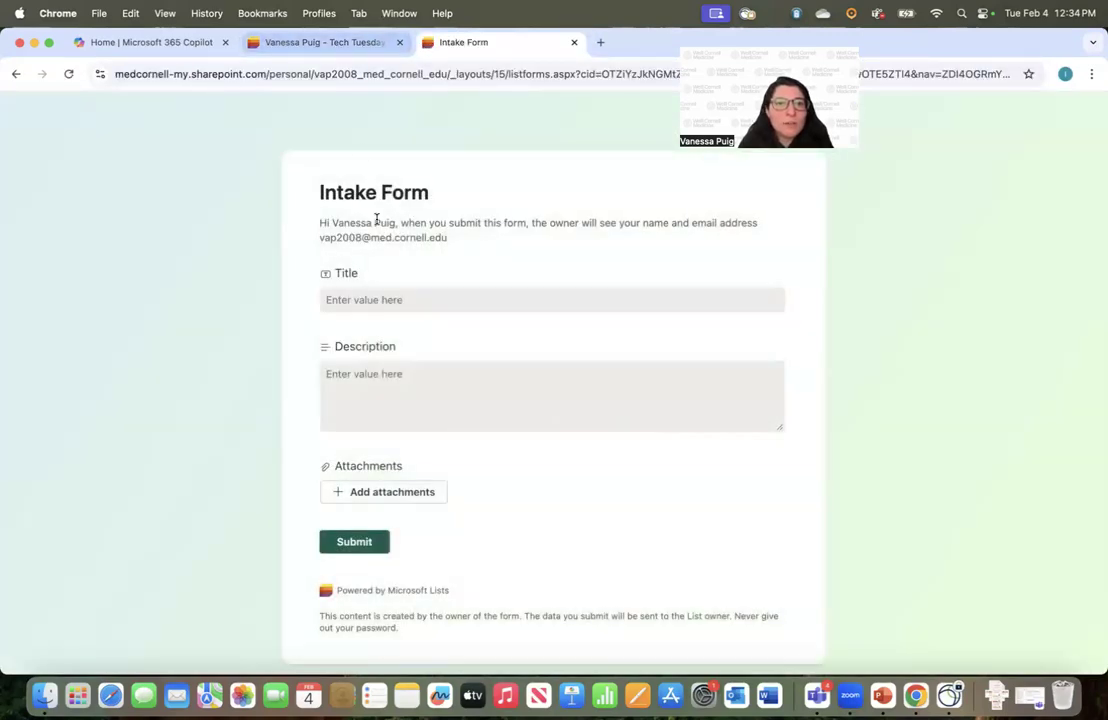
Submit the form with Title 'Test Request' and description 'blah blah', then return to the list
left_click(339, 298)
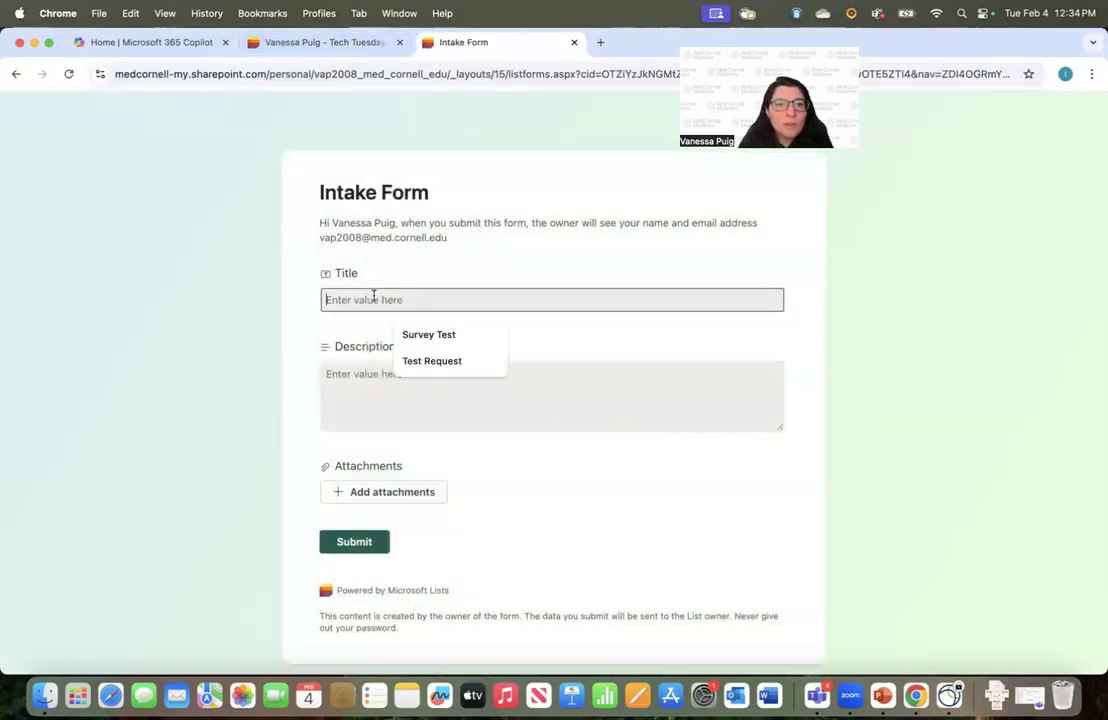
type("Test")
left_click(438, 328)
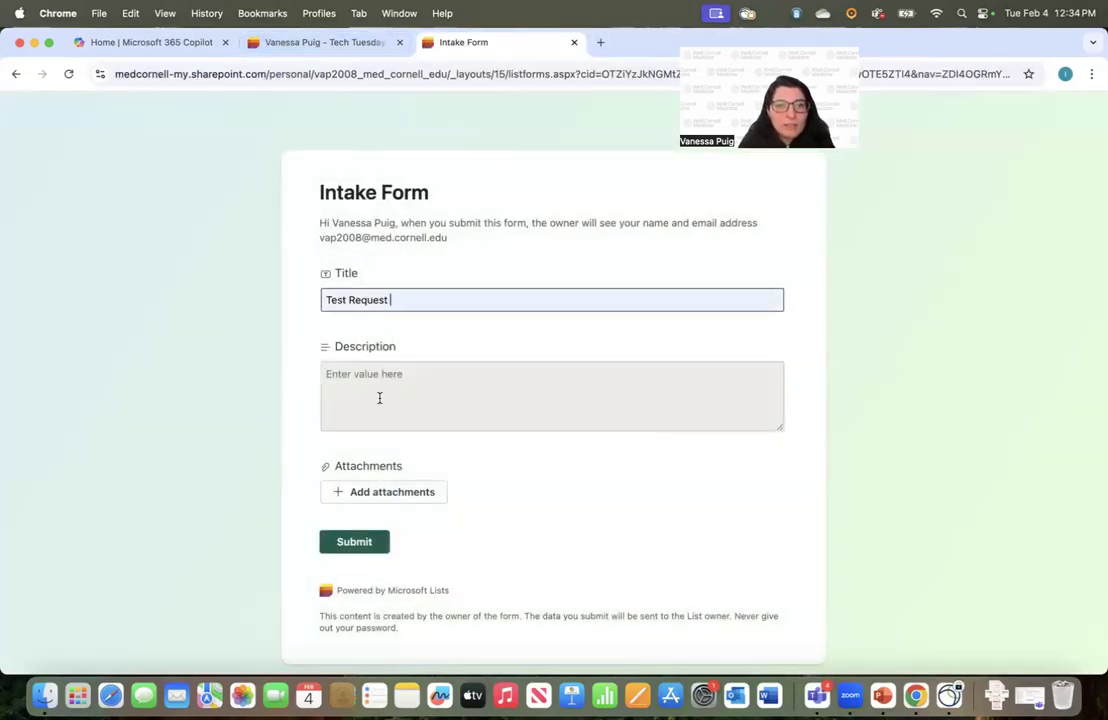
left_click(378, 396)
type("blah blah")
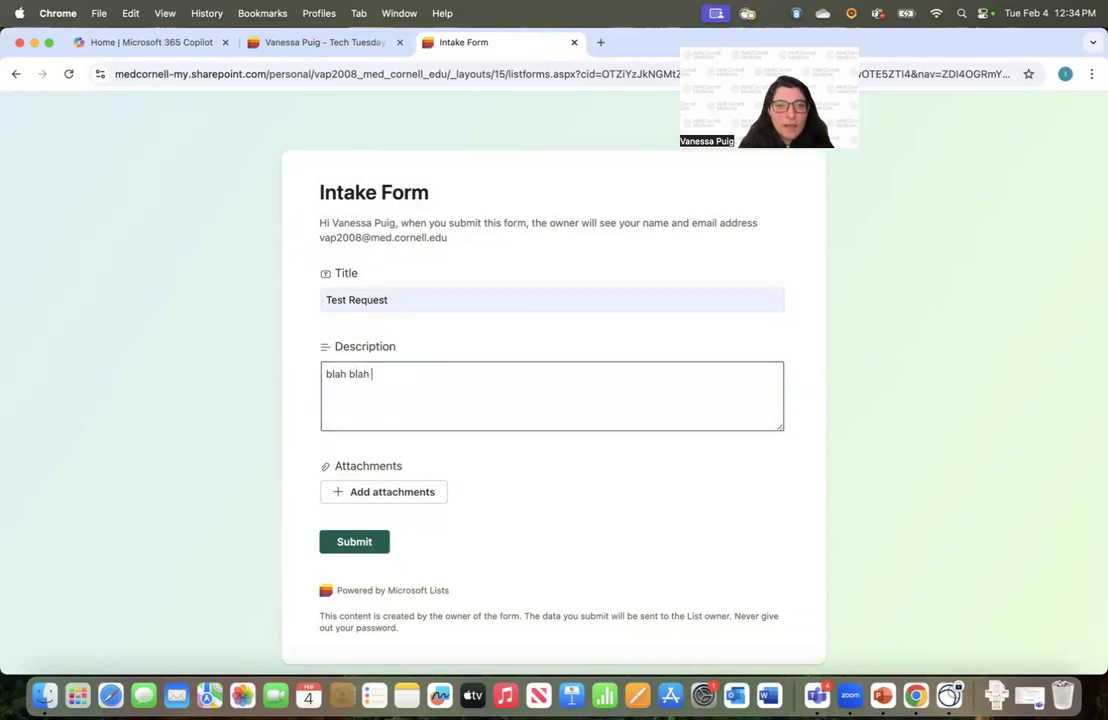
left_click(364, 543)
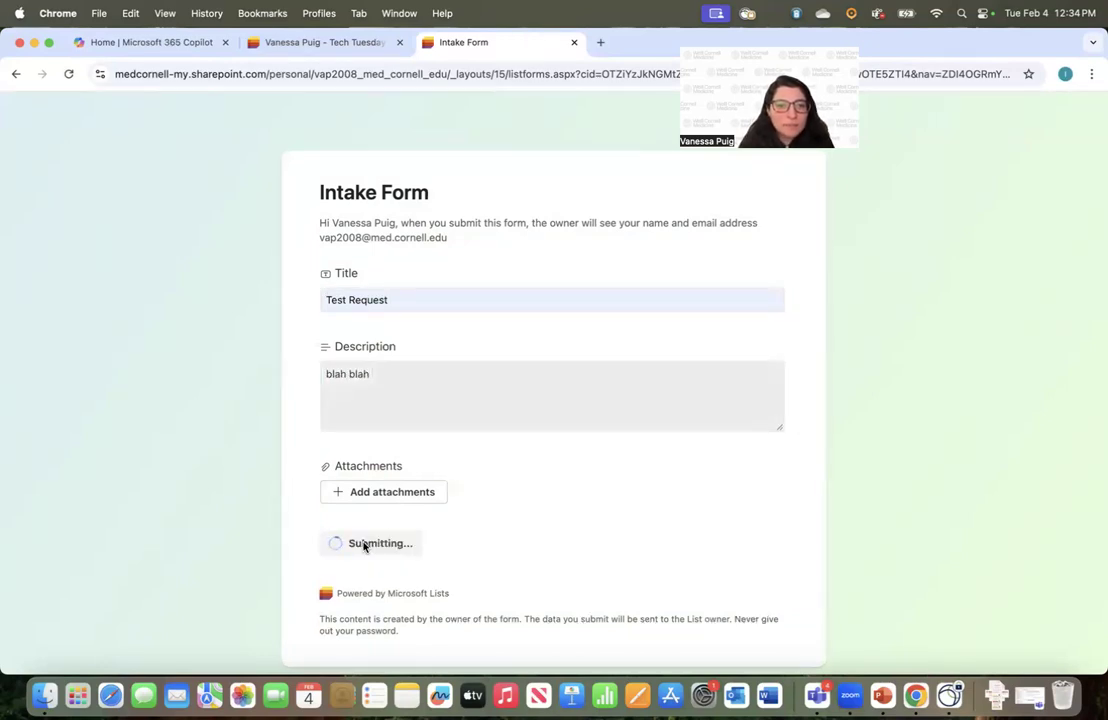
left_click(336, 44)
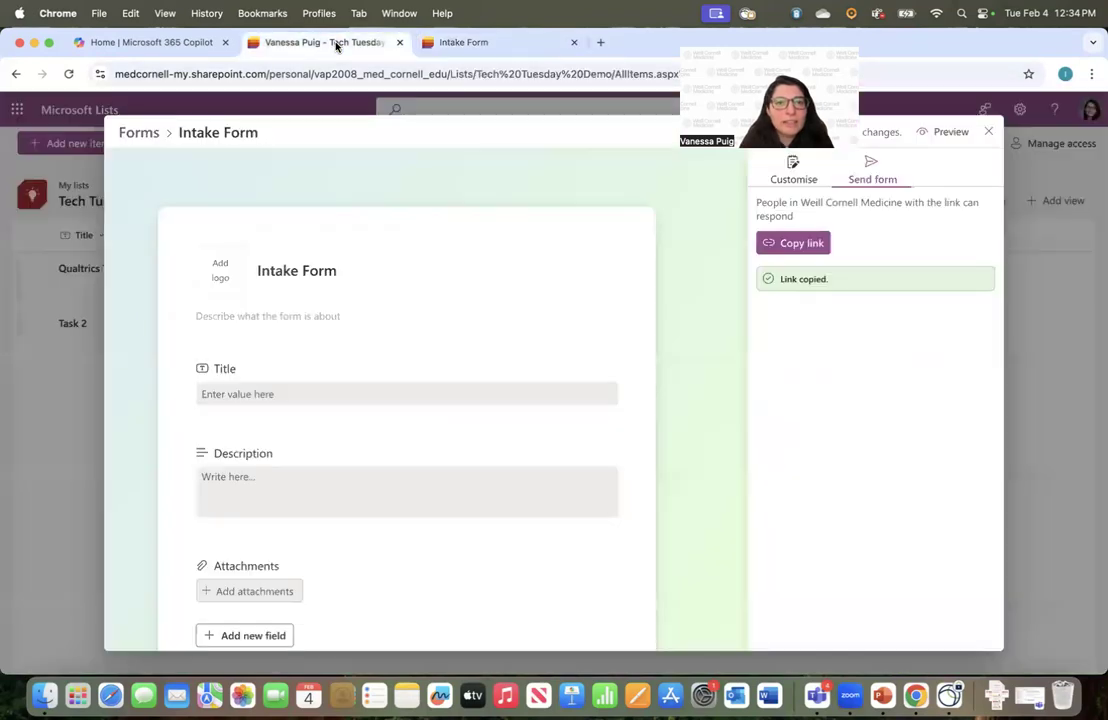
left_click(989, 131)
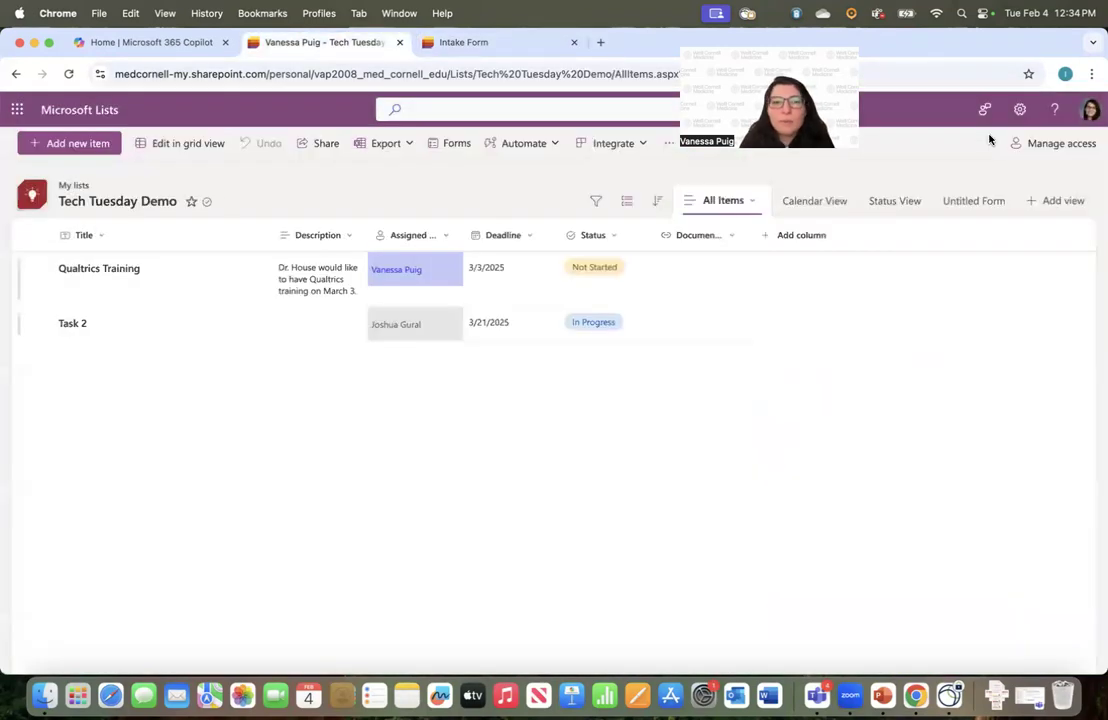
Reload the list until the Test Request item appears, then open the Automate menu
left_click(68, 74)
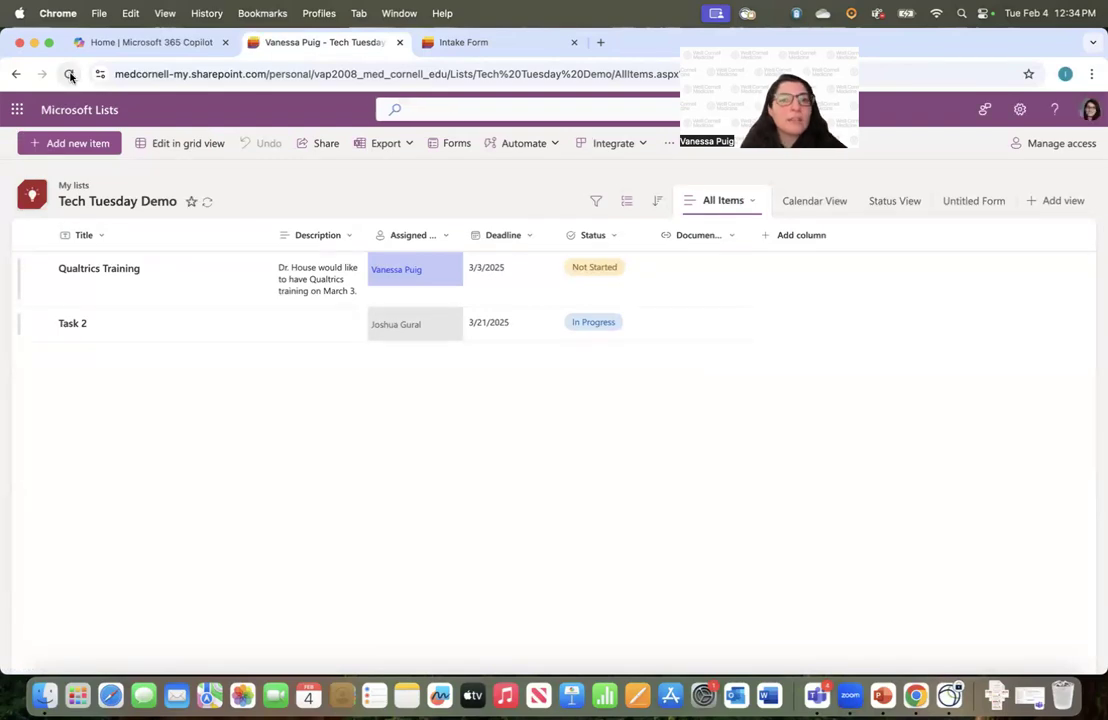
left_click(69, 74)
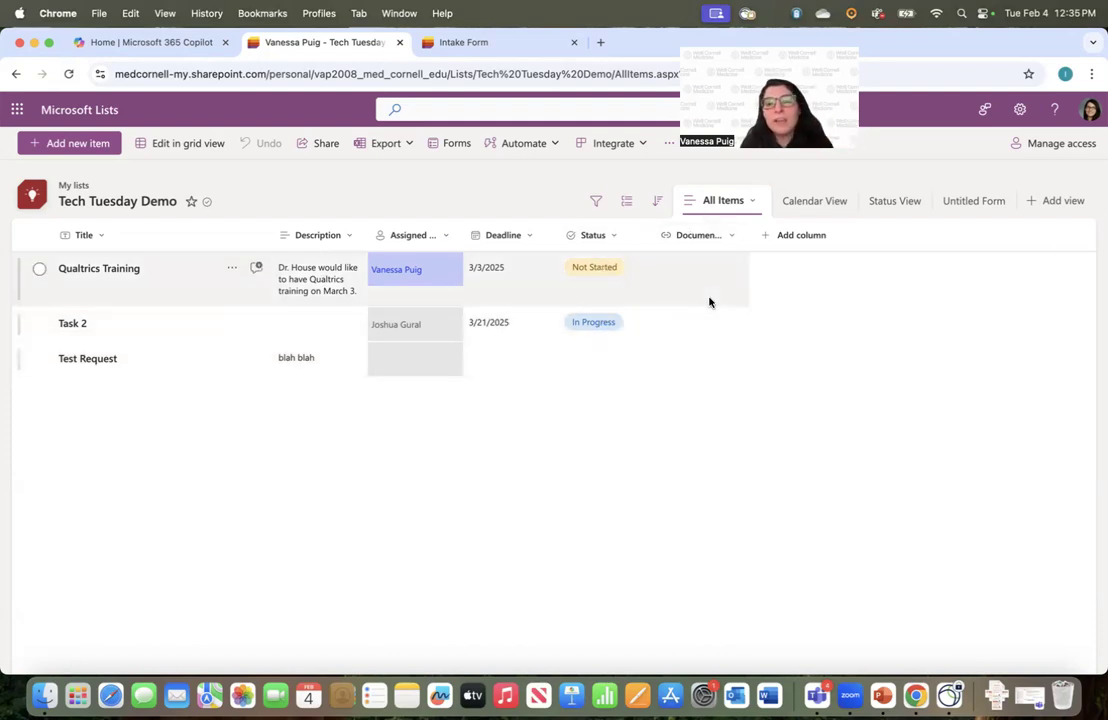
left_click(556, 147)
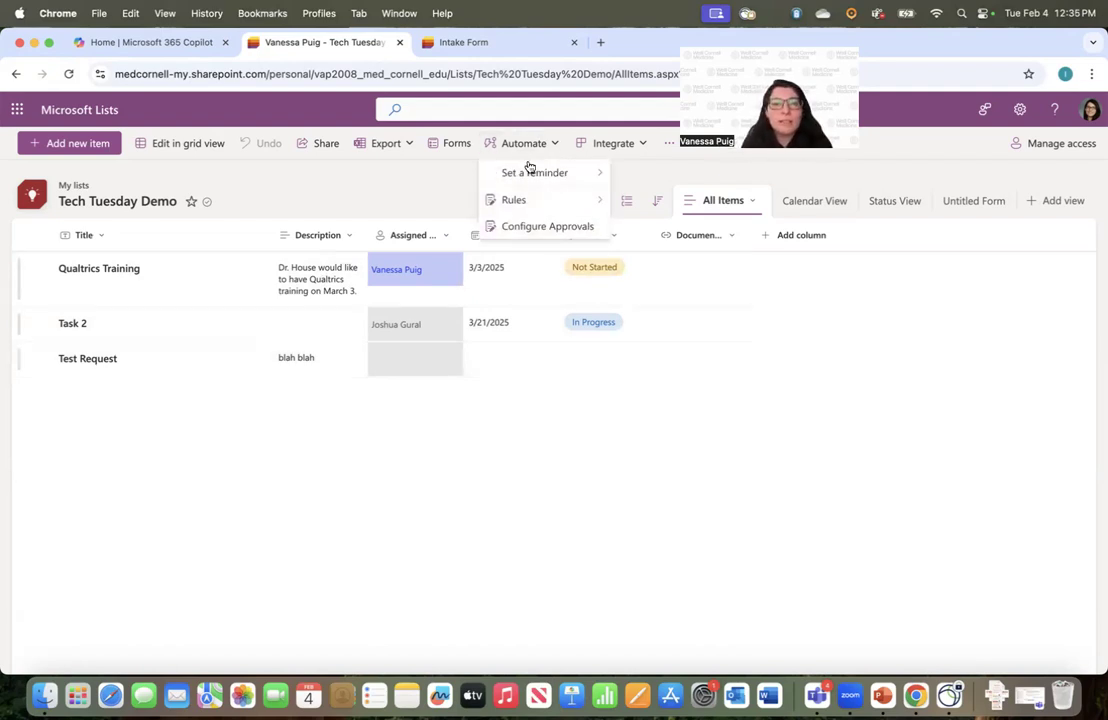
Create a Deadline-based email reminder workflow set 4 days in advance
mouse_move(549, 181)
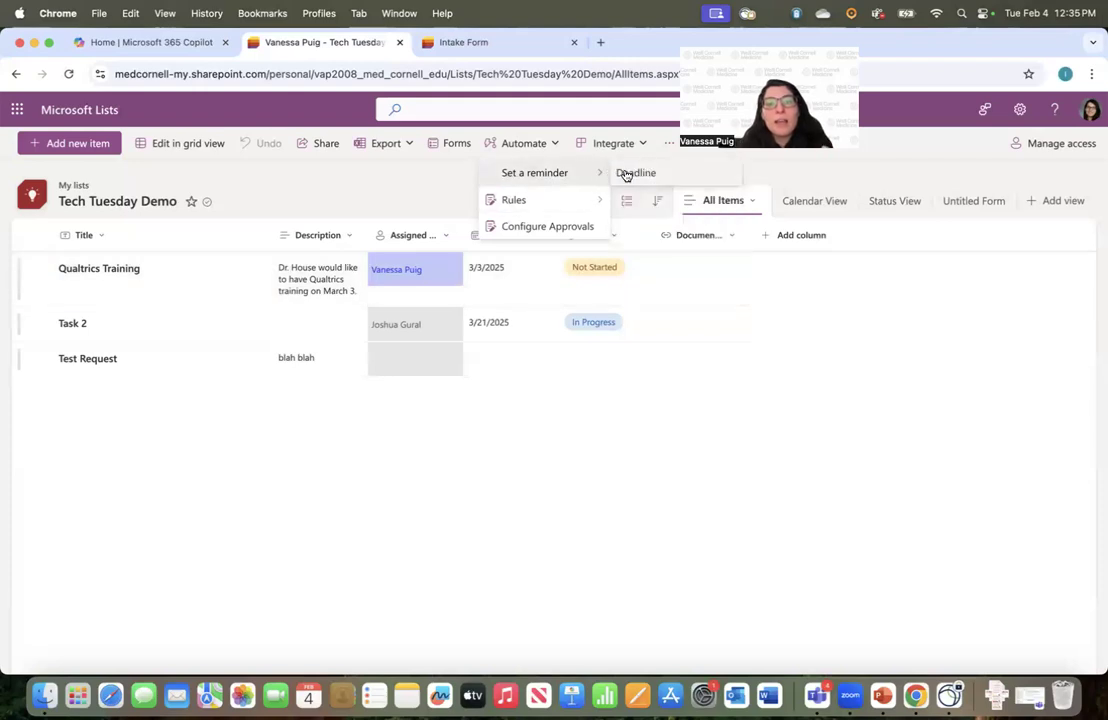
left_click(636, 174)
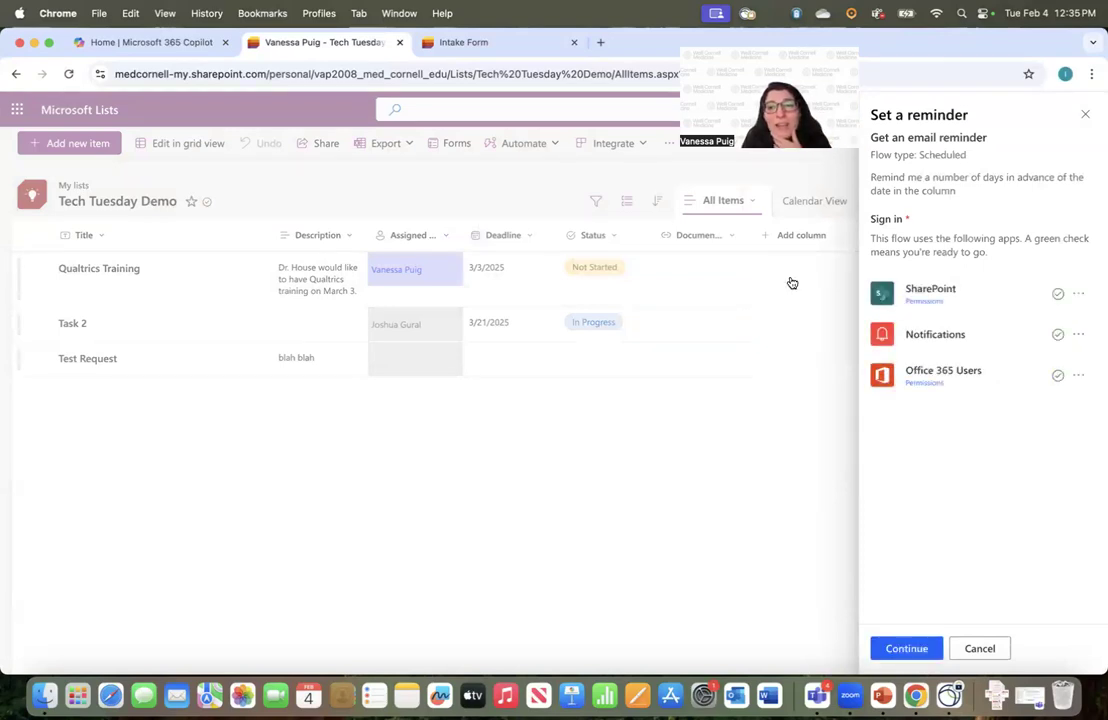
left_click(906, 651)
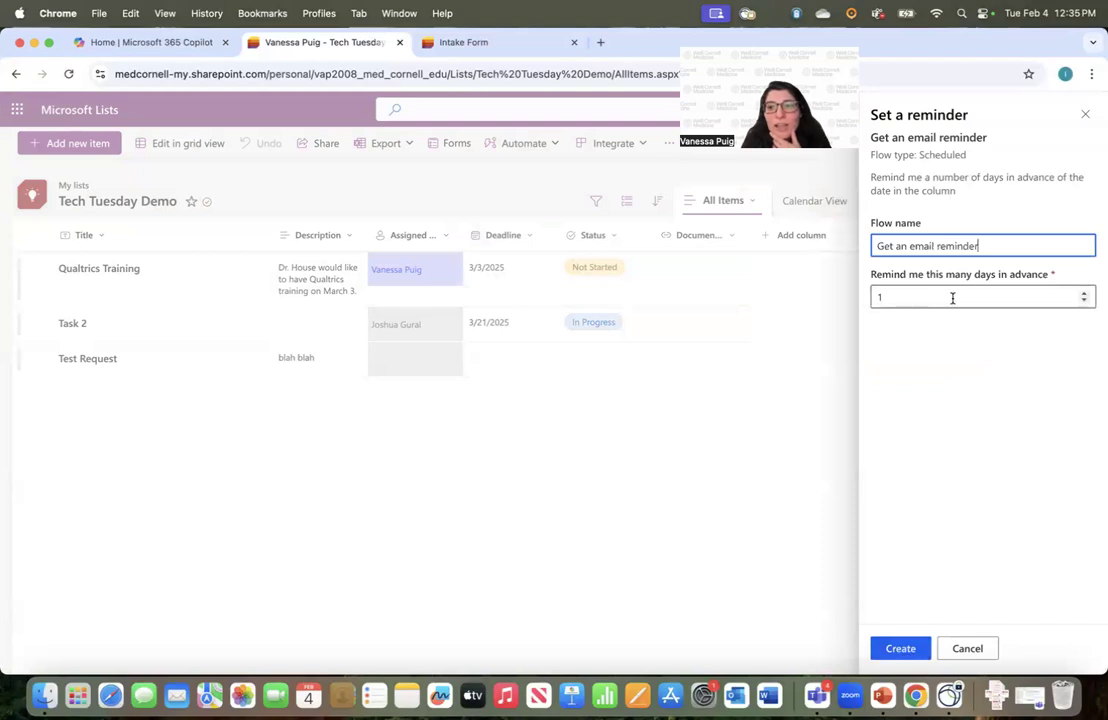
double_click(1084, 295)
left_click(1084, 294)
left_click(894, 650)
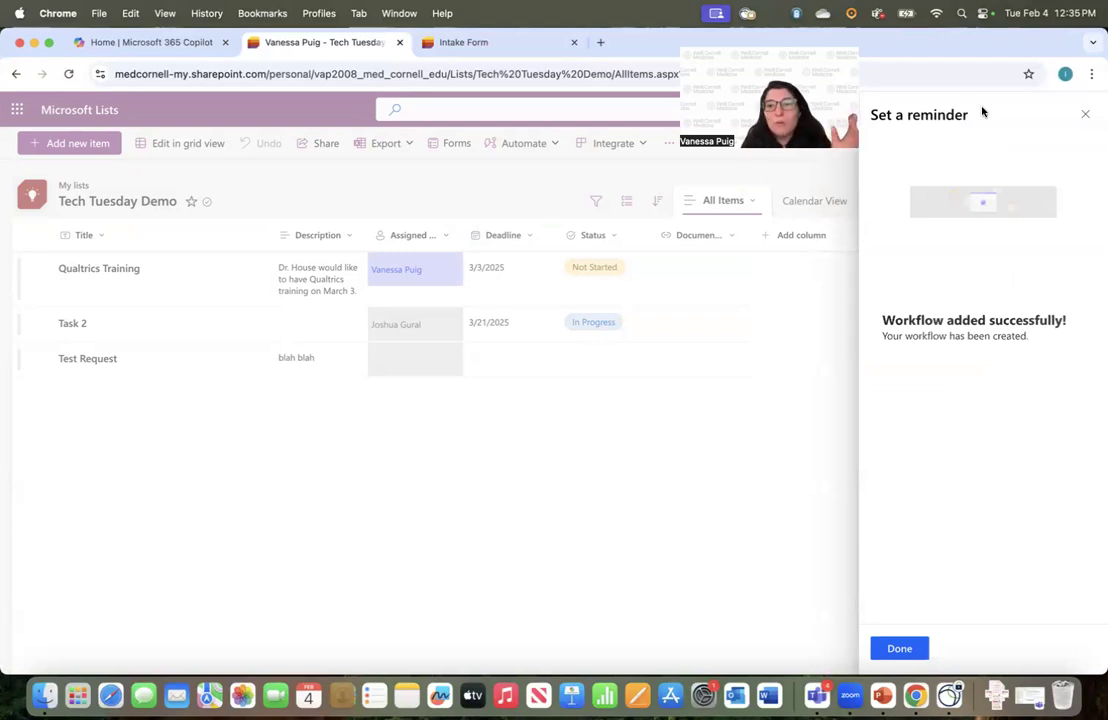
left_click(1085, 114)
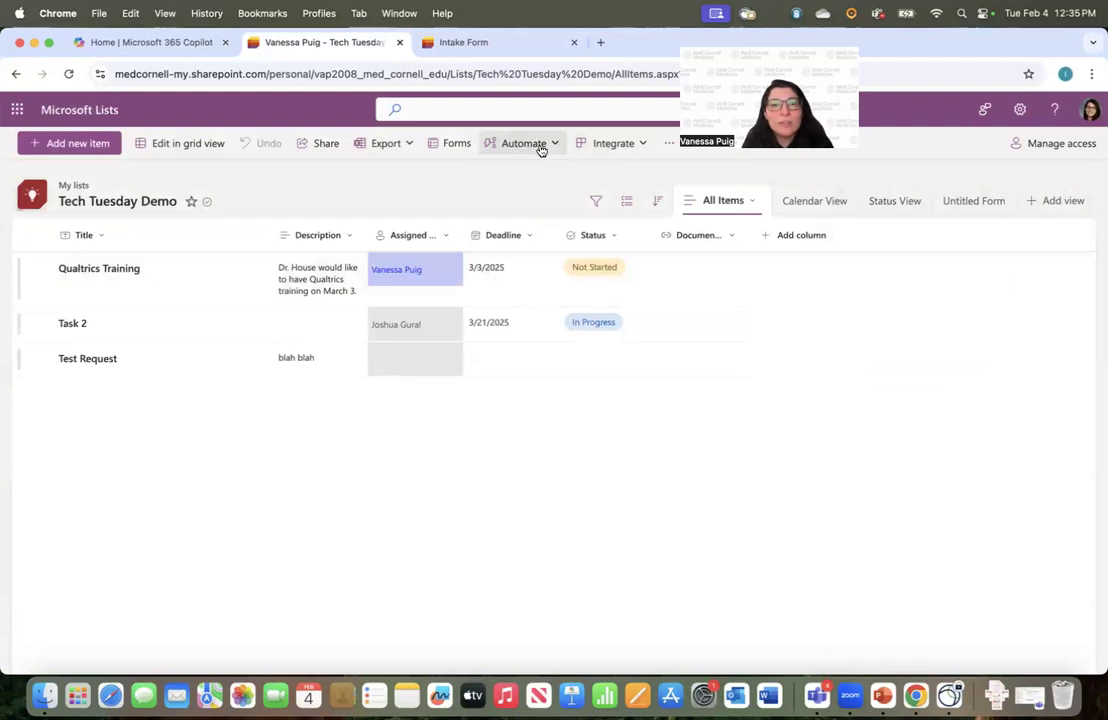
left_click(234, 271)
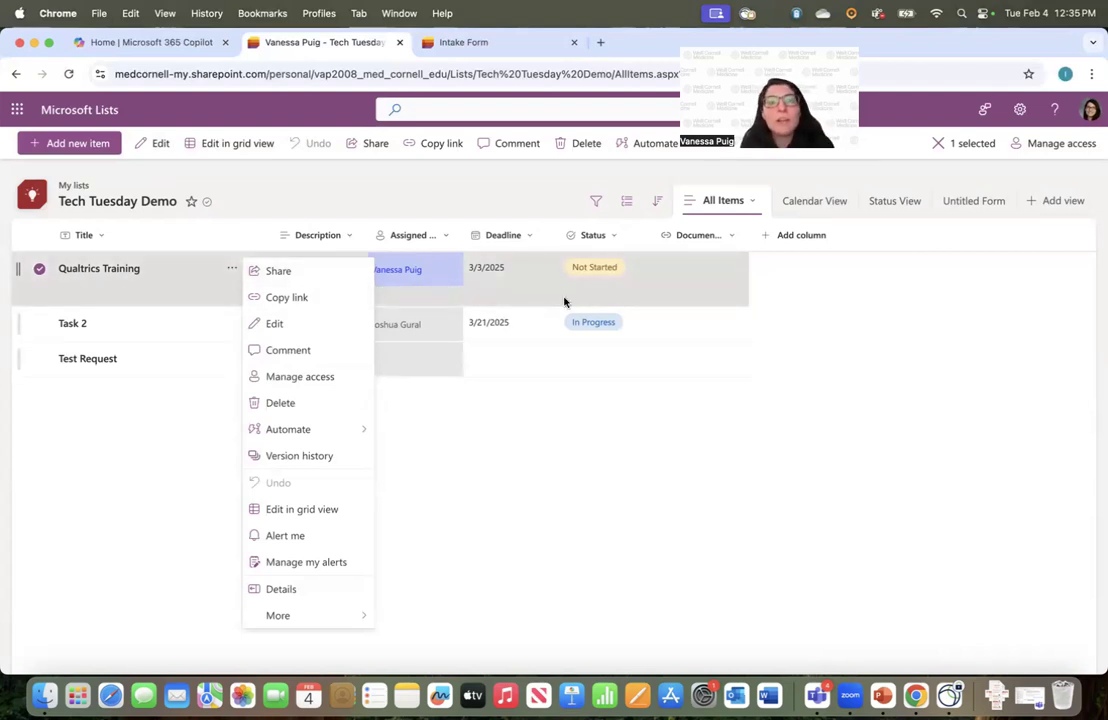
left_click(400, 183)
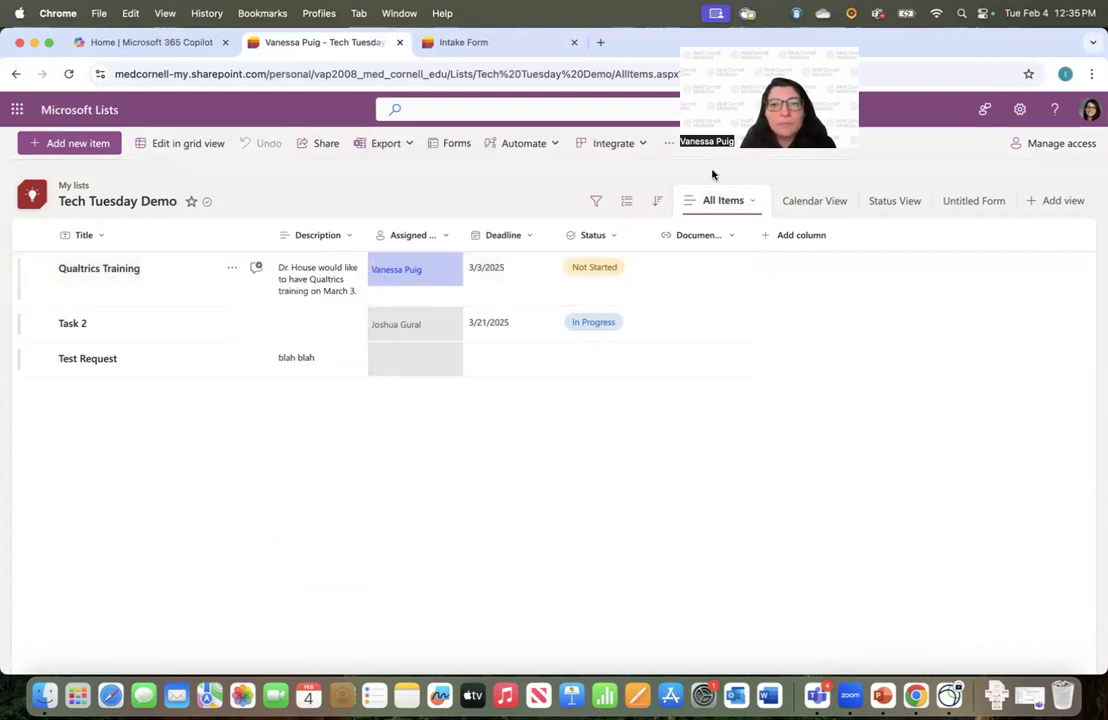
left_click(525, 143)
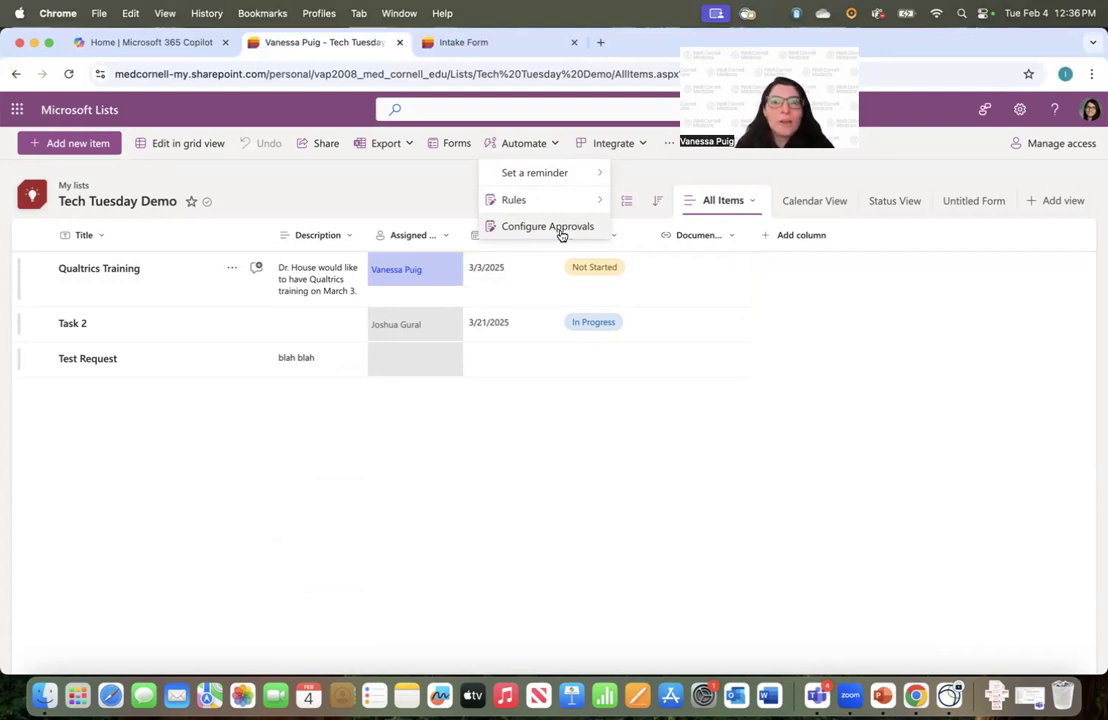
left_click(626, 148)
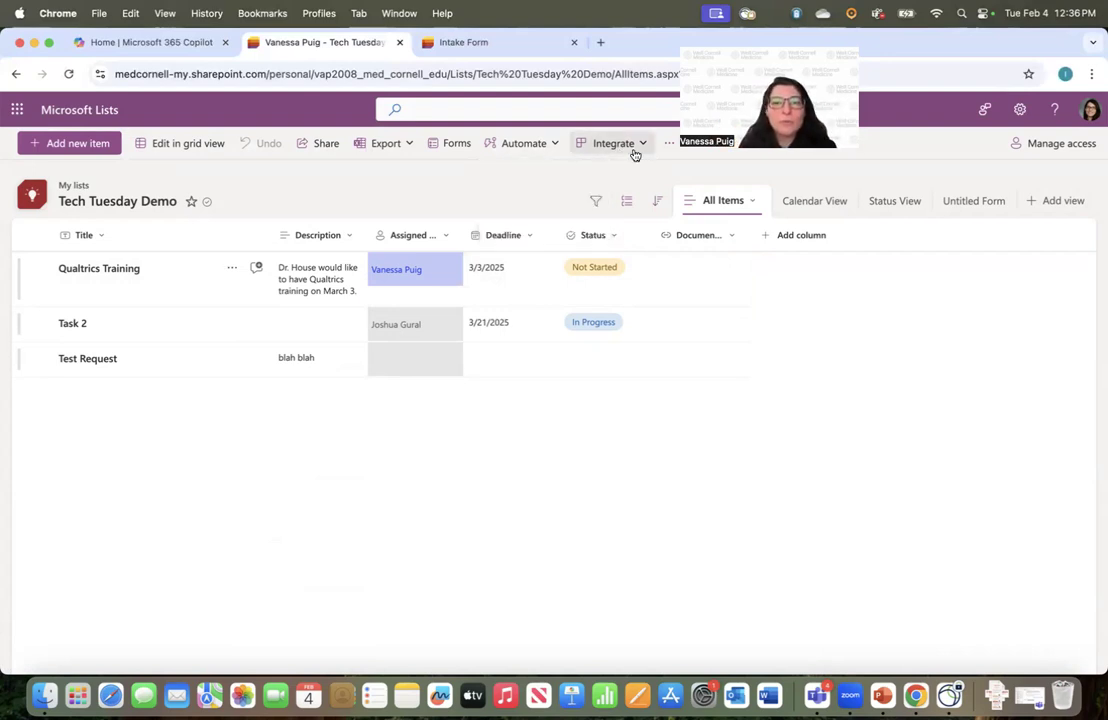
left_click(628, 147)
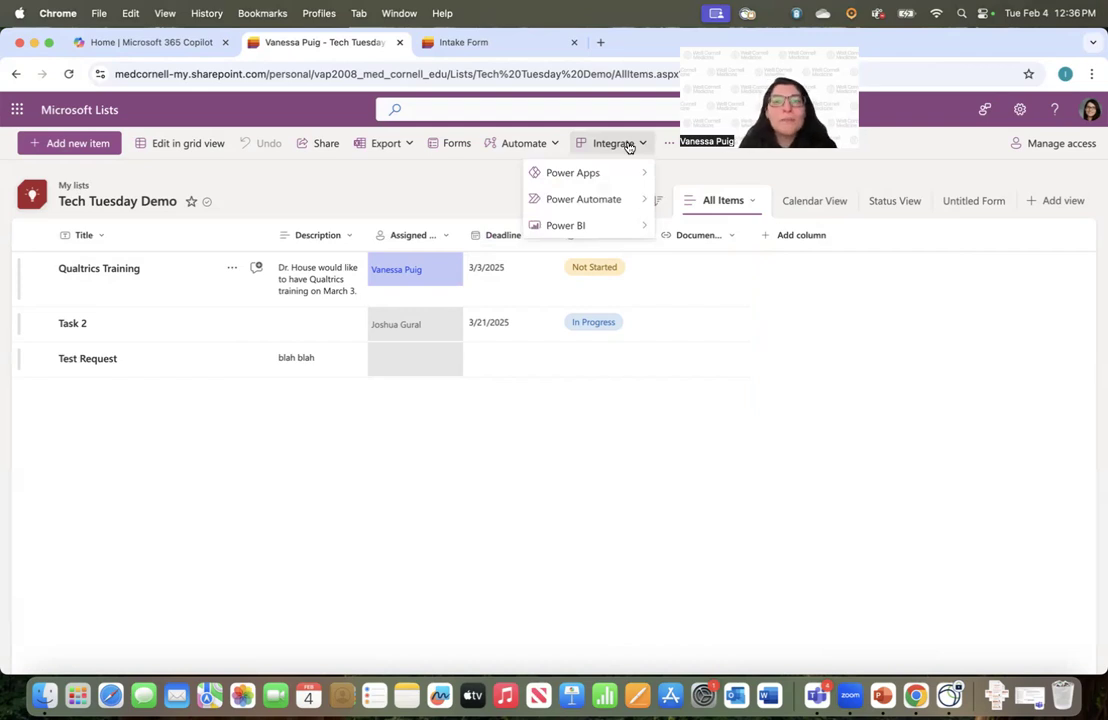
mouse_move(610, 200)
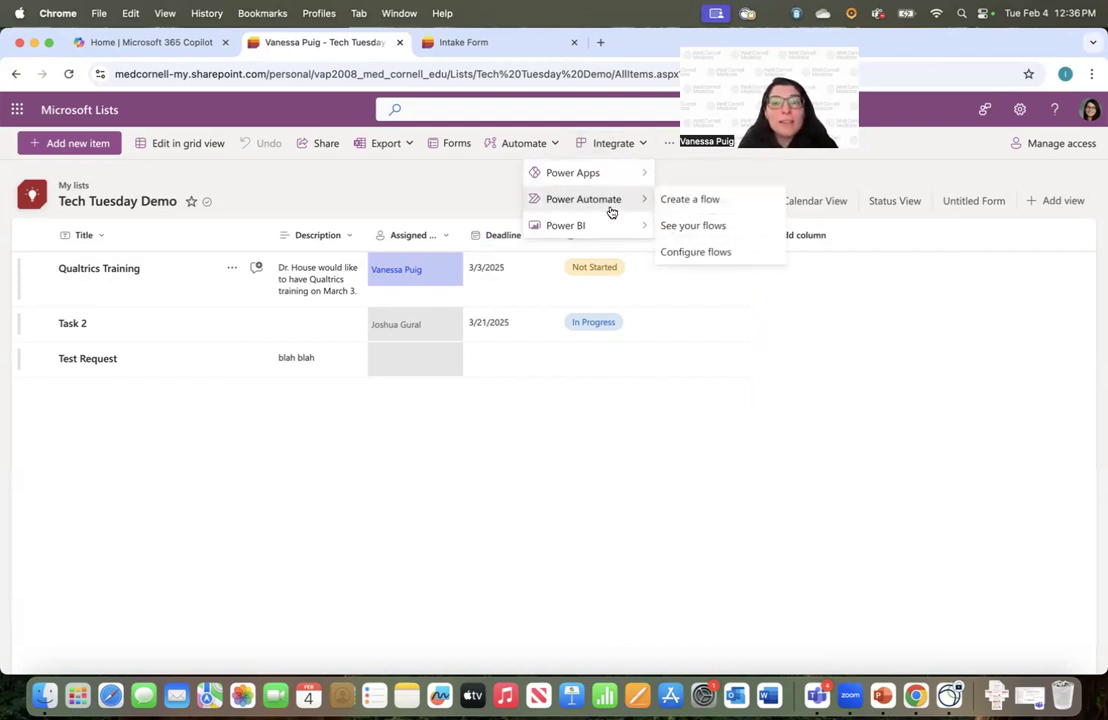
mouse_move(611, 229)
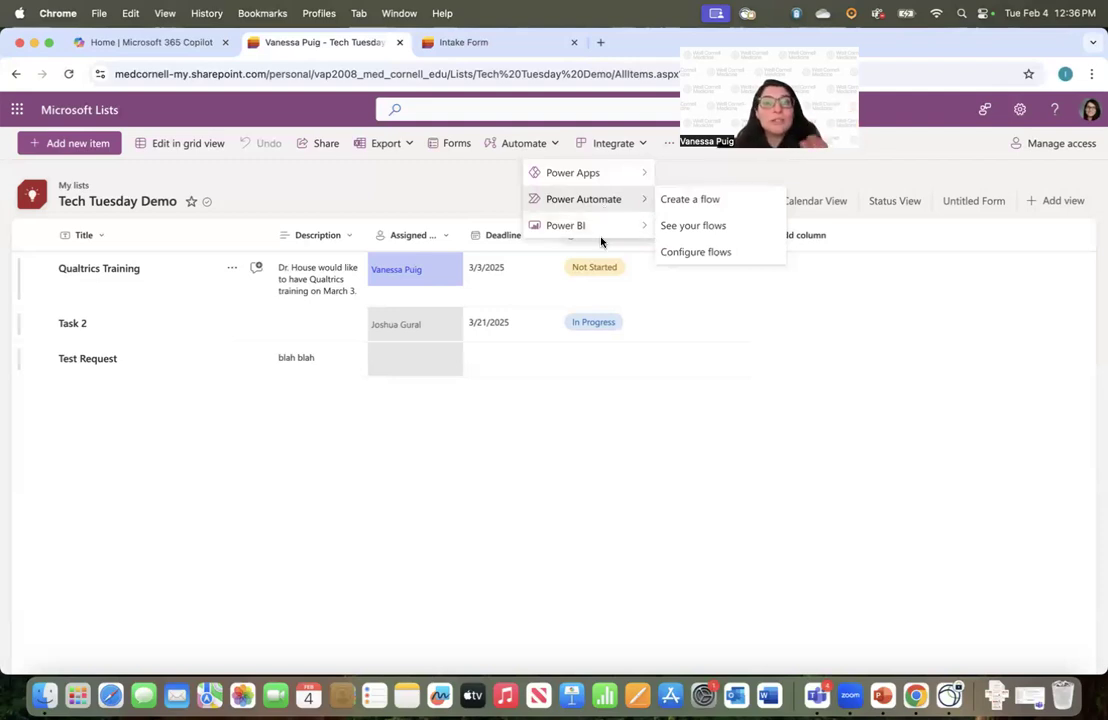
mouse_move(548, 222)
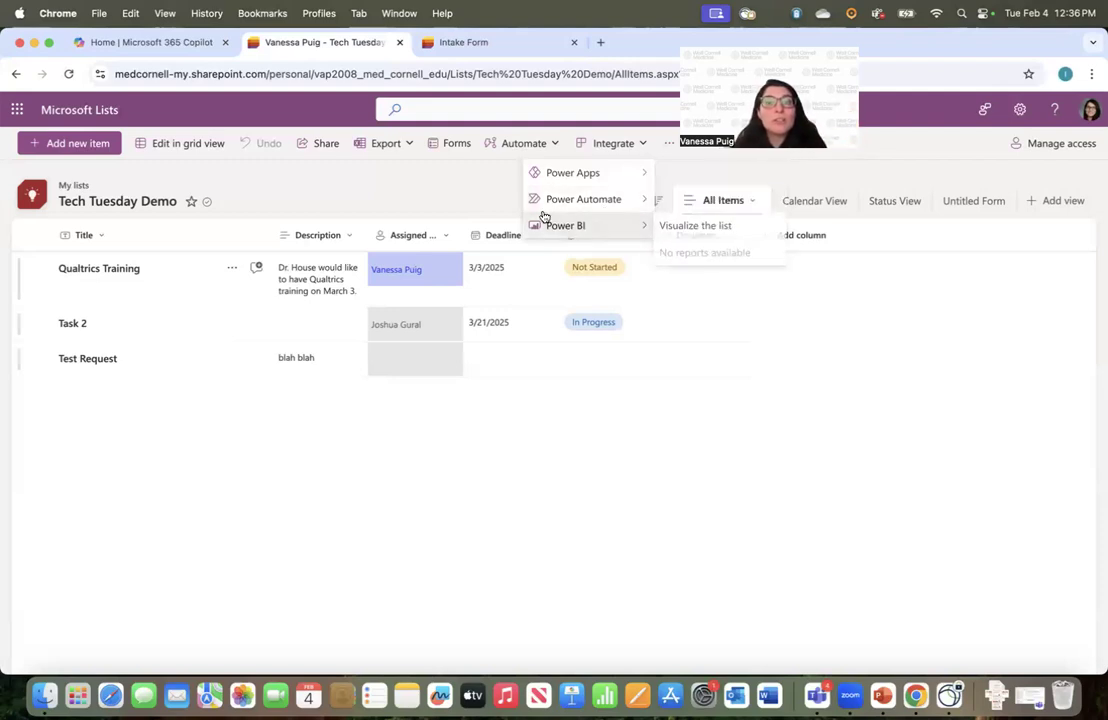
left_click(479, 195)
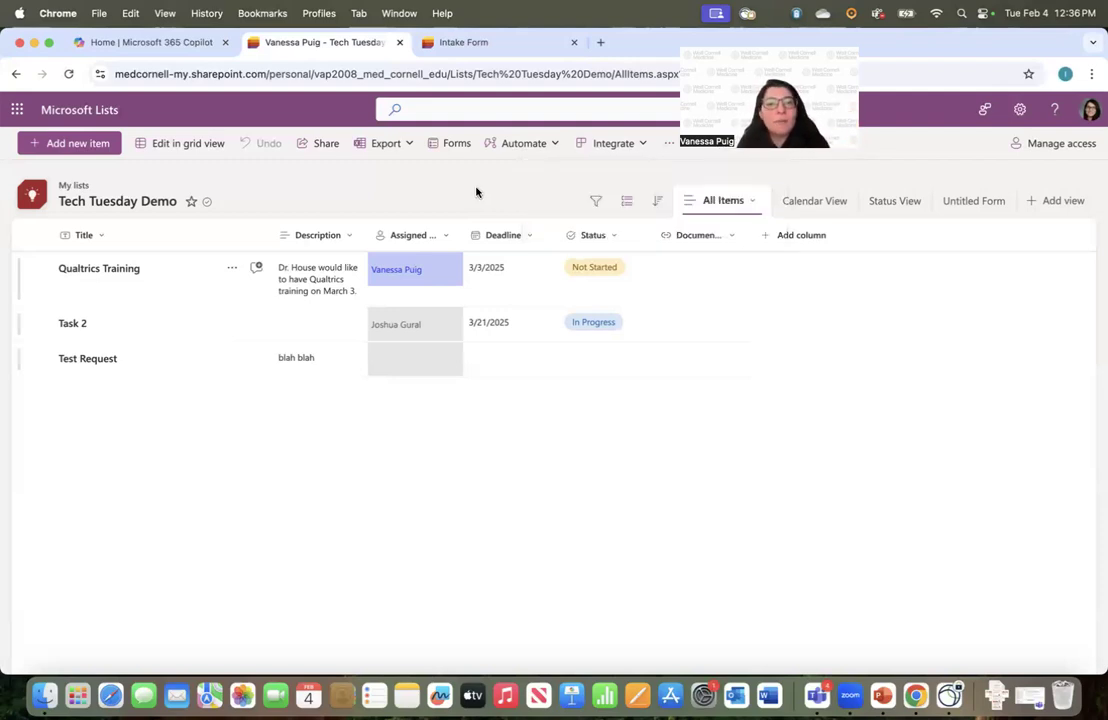
left_click(671, 147)
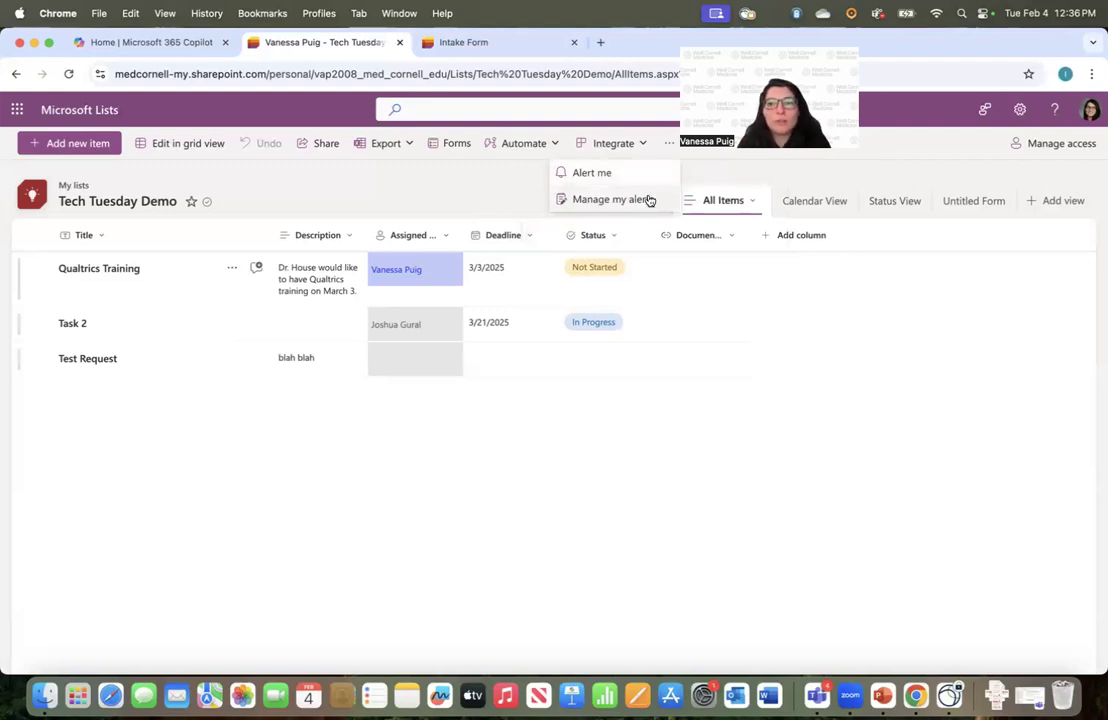
left_click(990, 180)
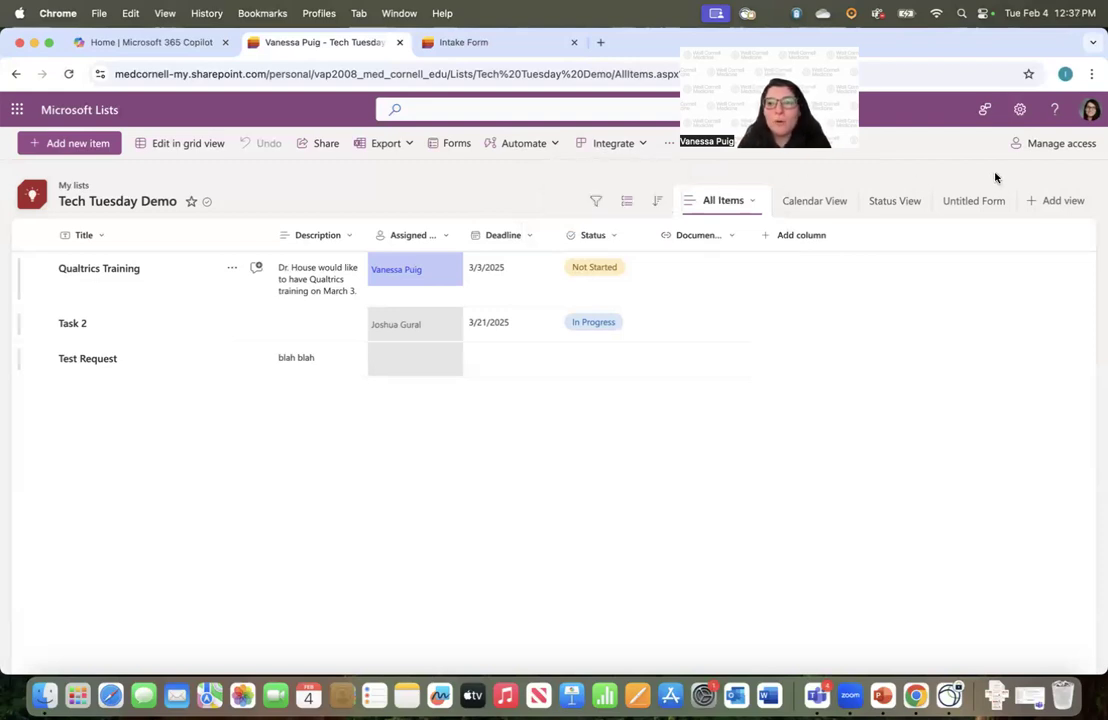
Grant a colleague Full control of the list with notification, and dismiss the confirmation
left_click(1050, 146)
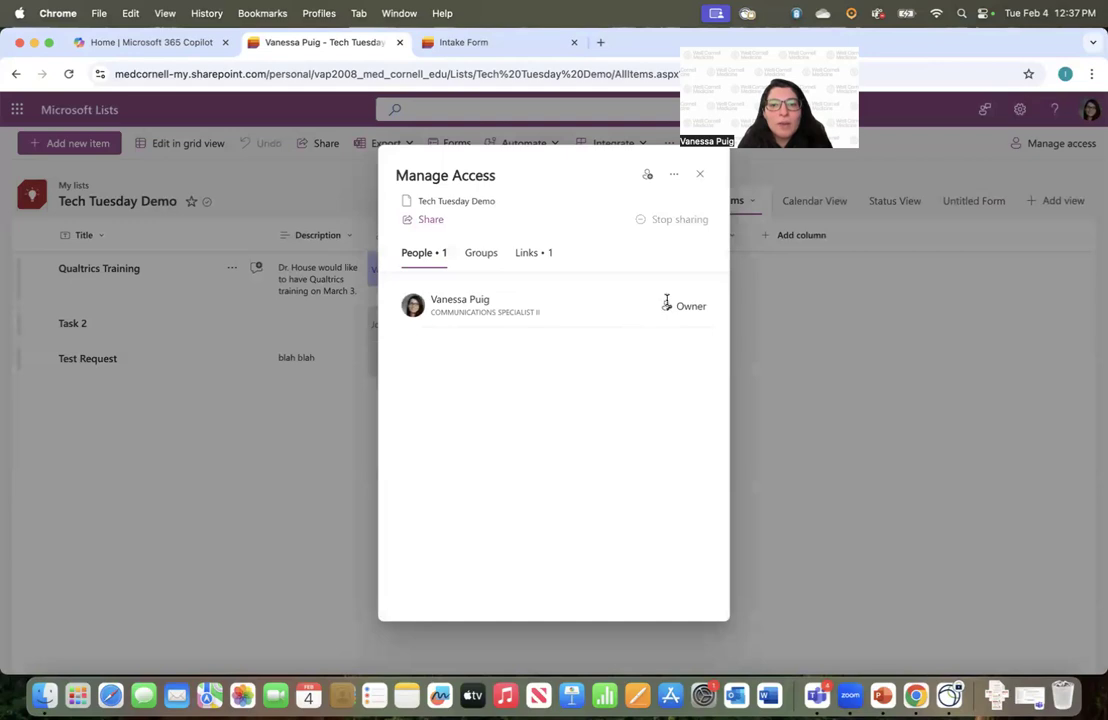
left_click(645, 179)
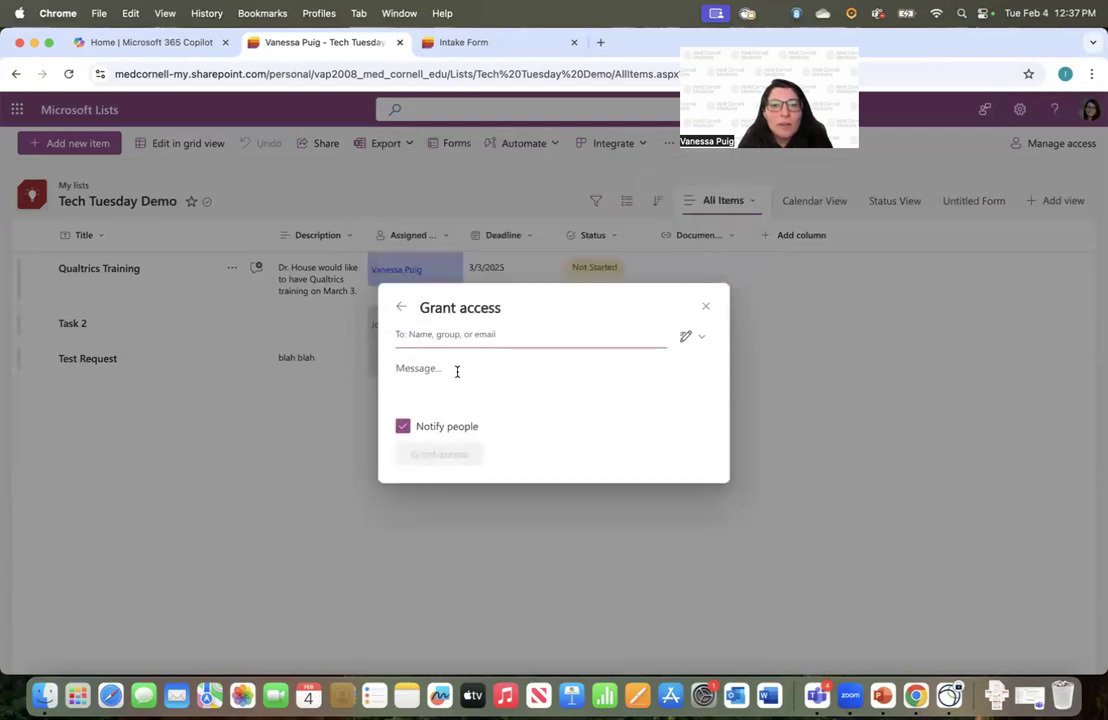
type("josh")
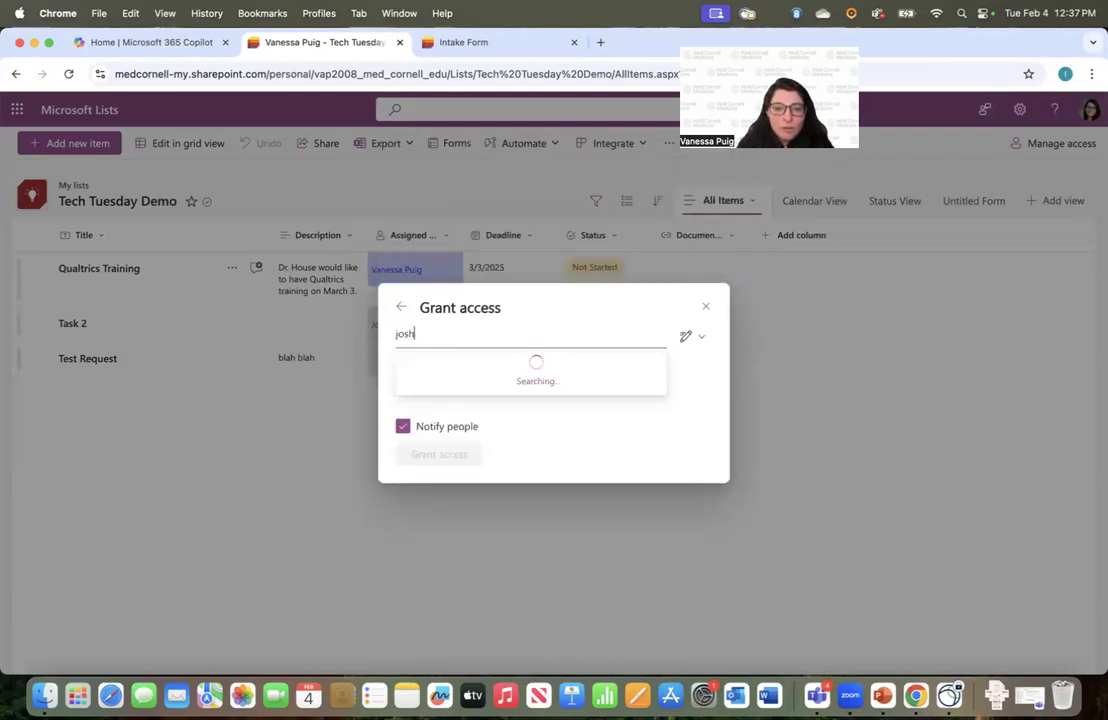
left_click(474, 371)
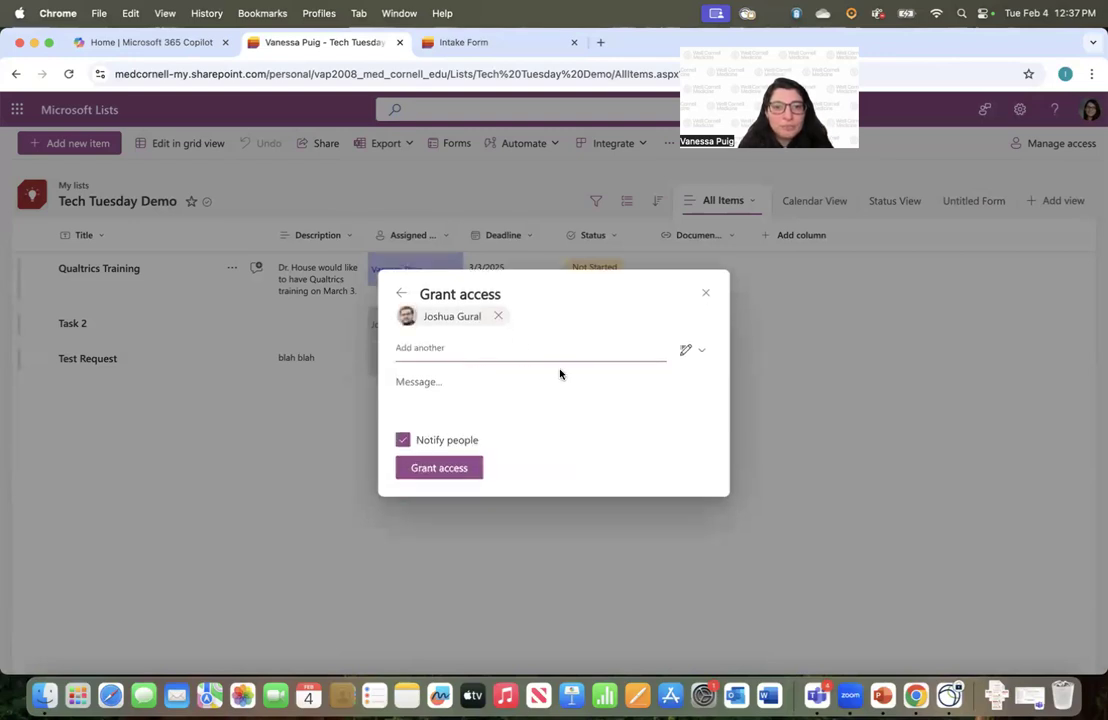
left_click(690, 352)
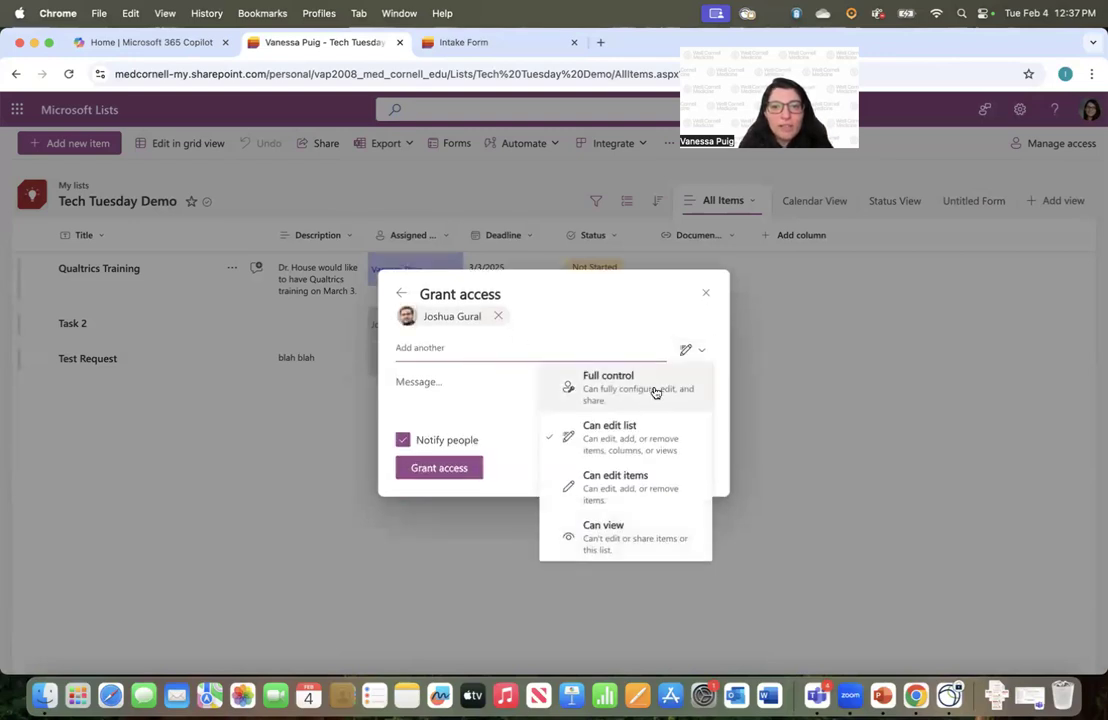
left_click(652, 387)
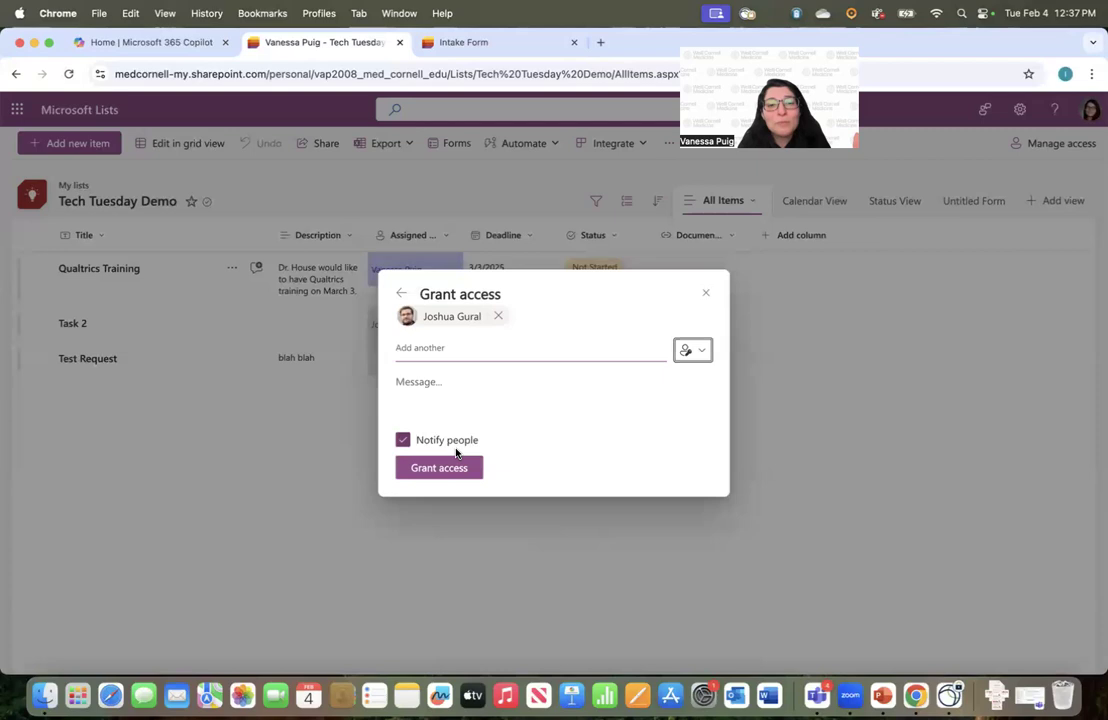
left_click(446, 472)
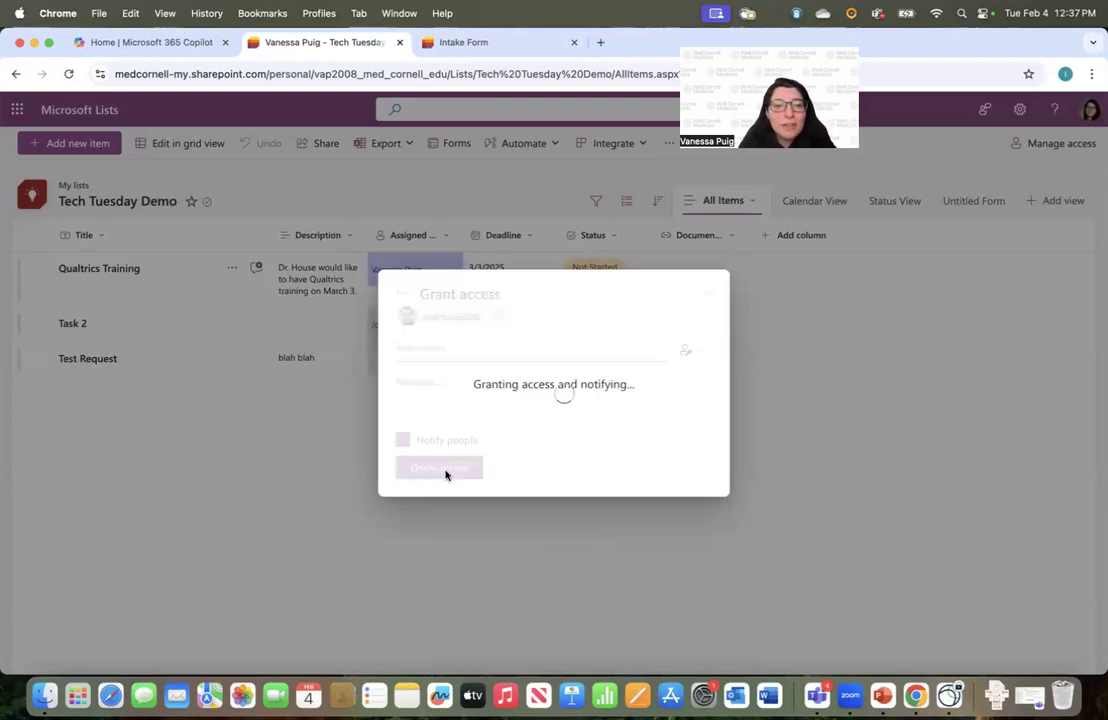
left_click(699, 341)
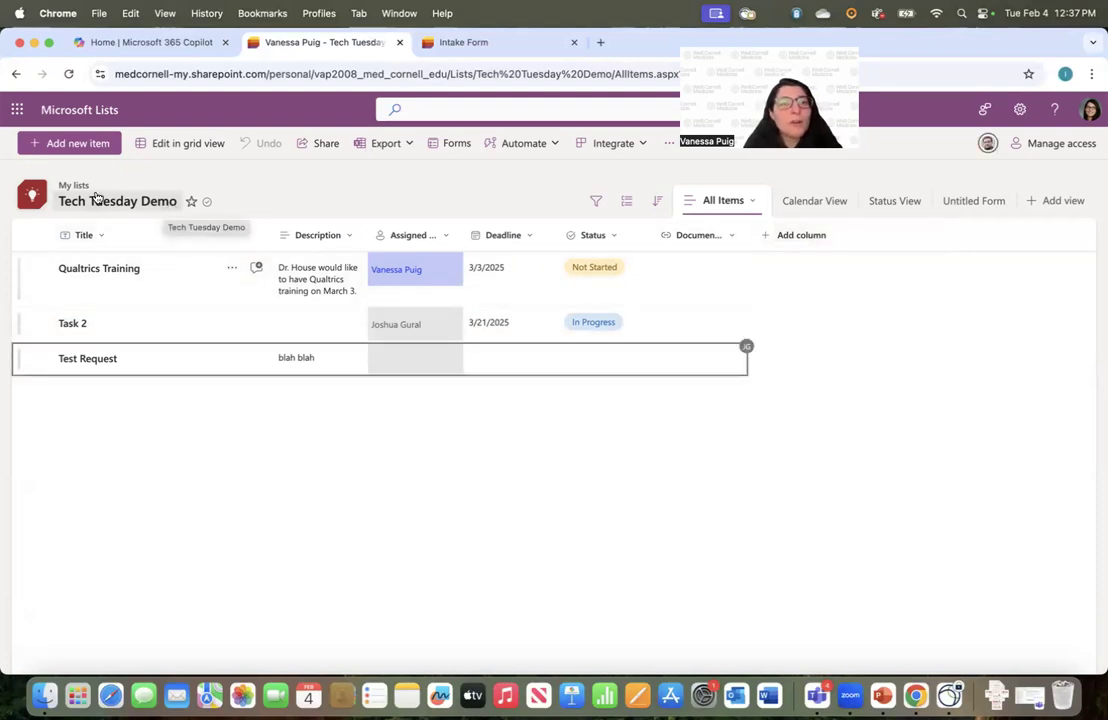
left_click(160, 204)
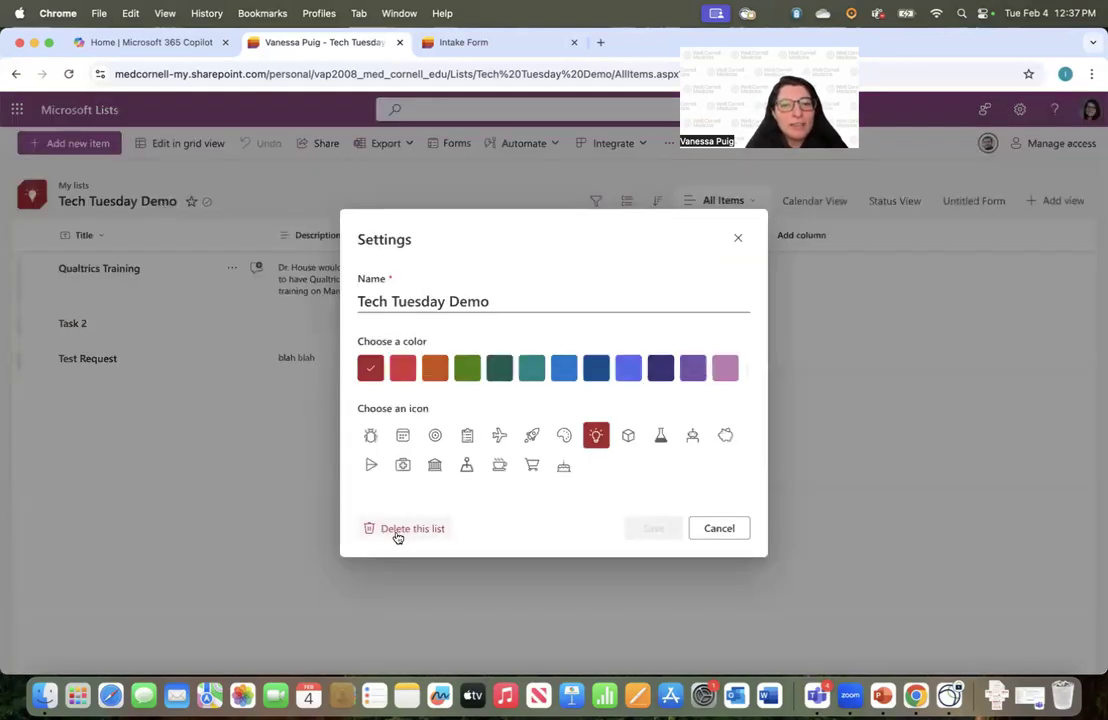
left_click(719, 529)
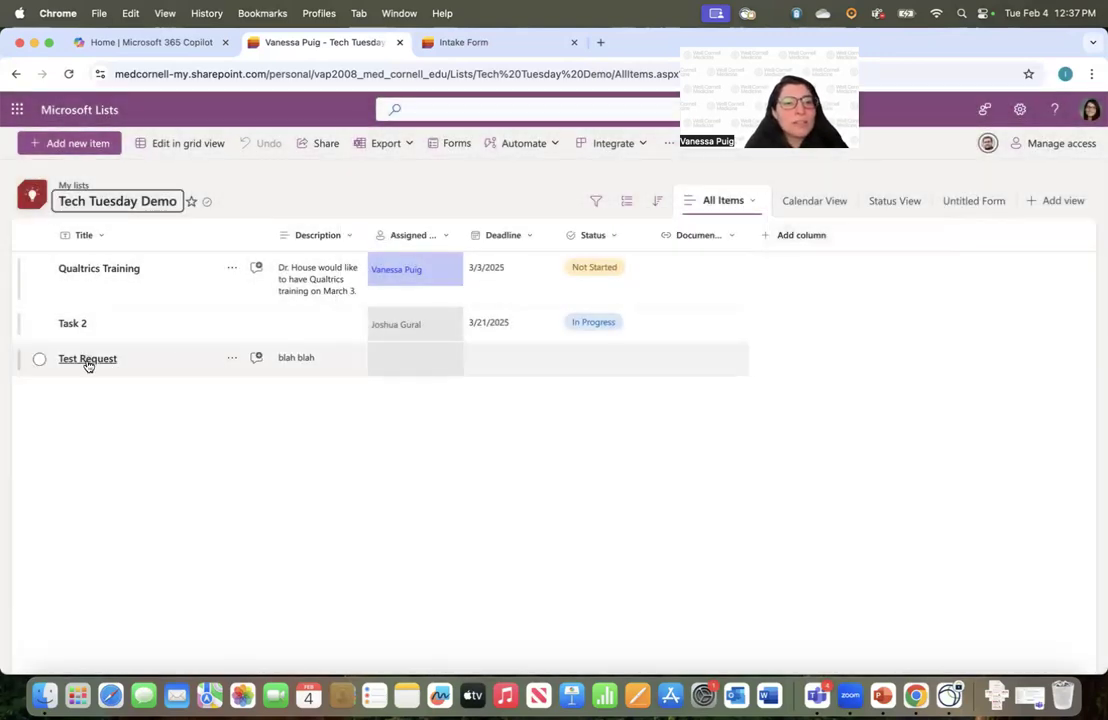
left_click(232, 360)
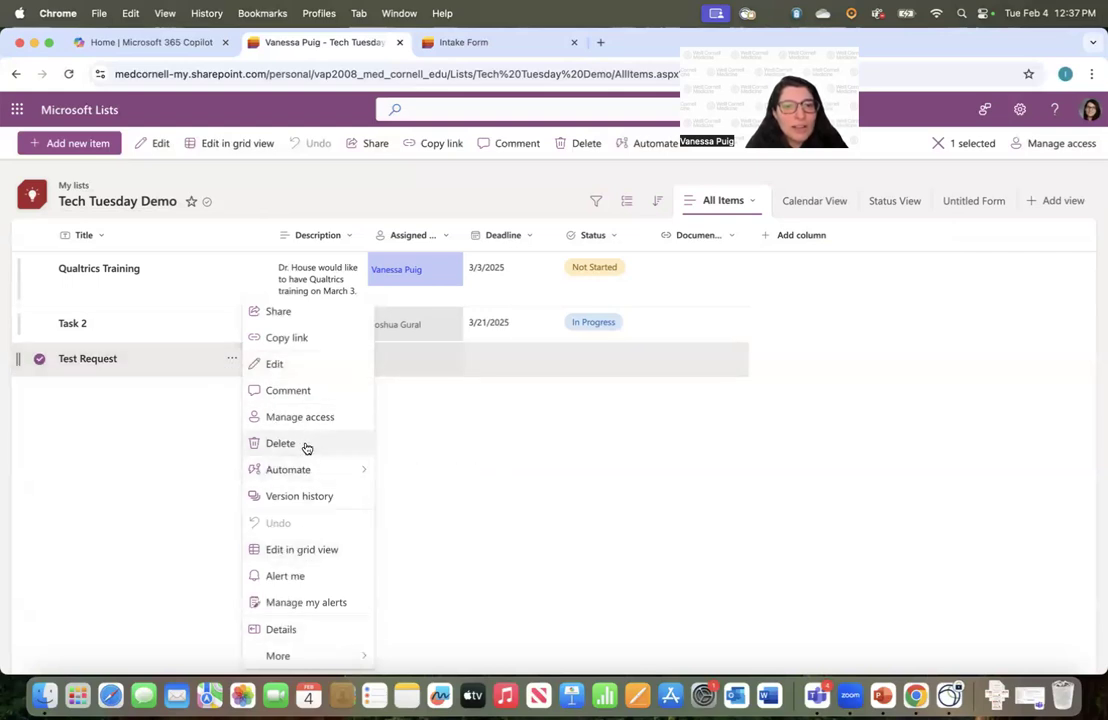
left_click(152, 435)
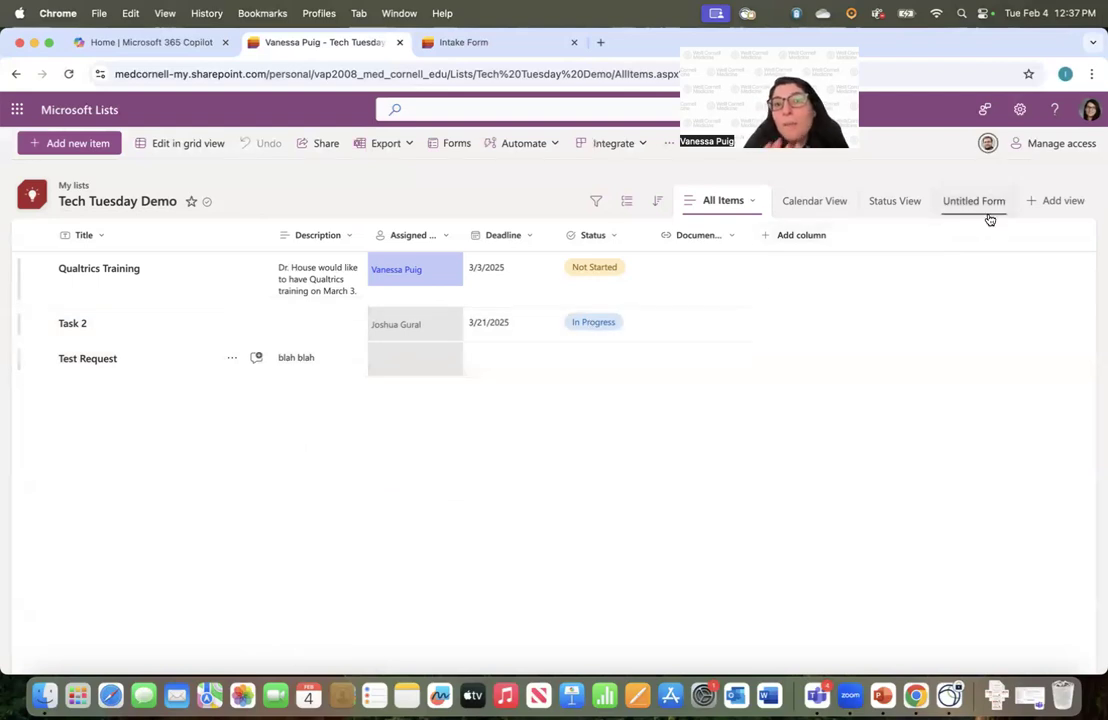
Star Tech Tuesday Demo as a favourite, check the Feedback pane, then open Settings
left_click(192, 204)
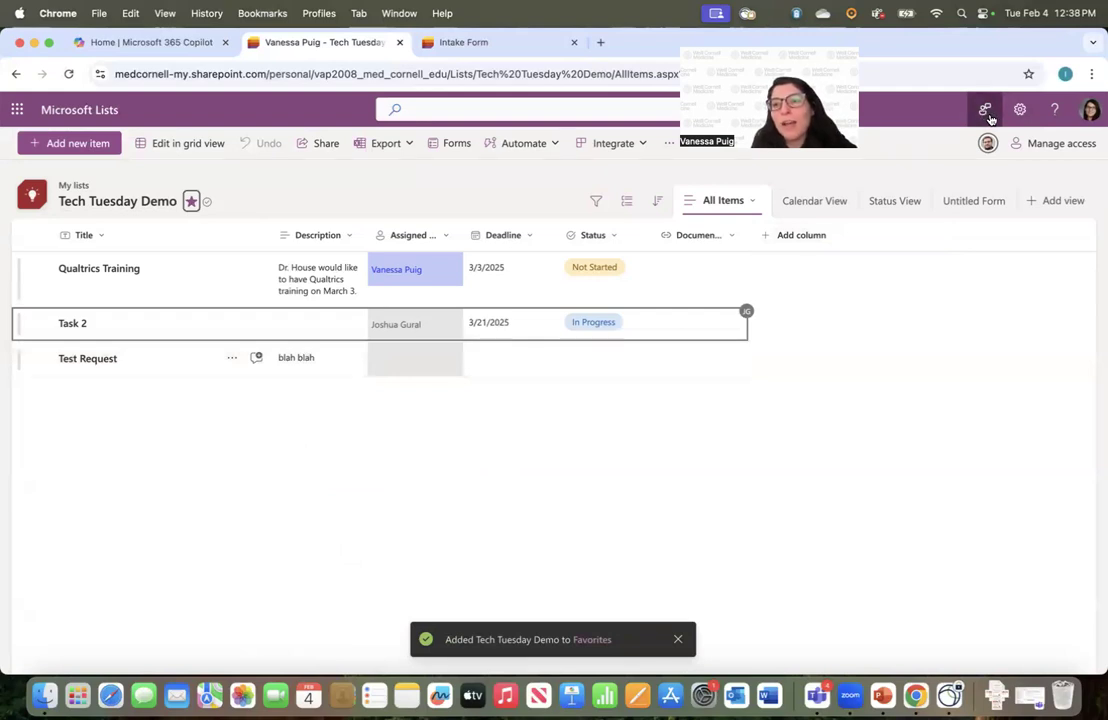
left_click(987, 112)
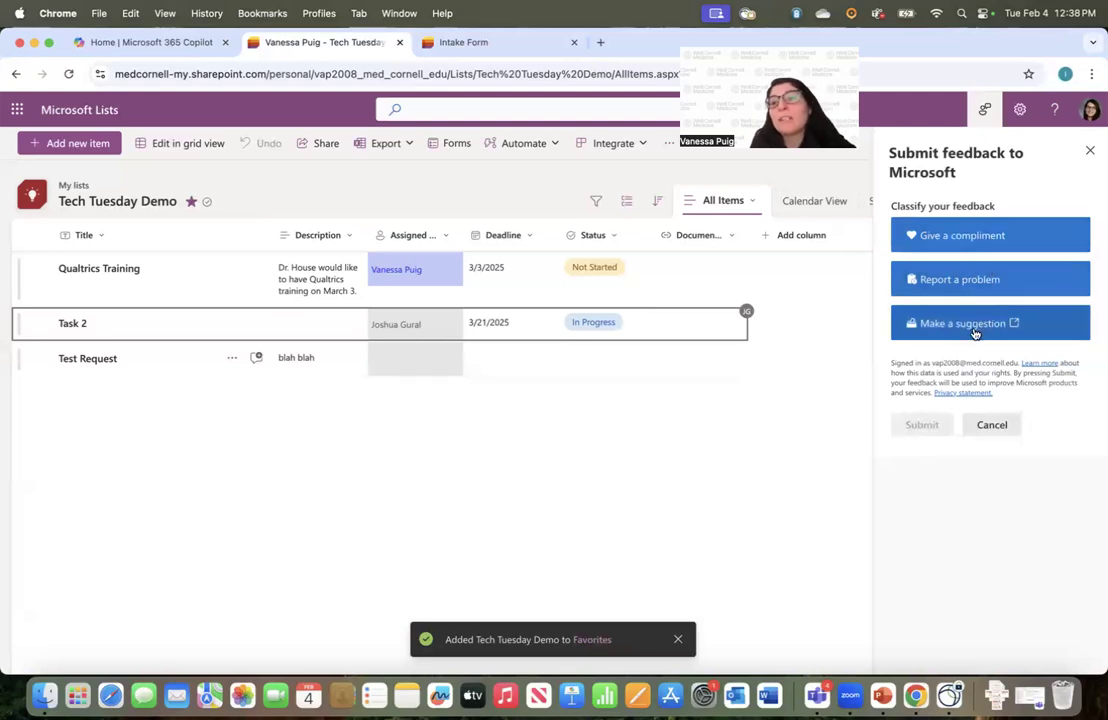
left_click(1088, 152)
left_click(1020, 111)
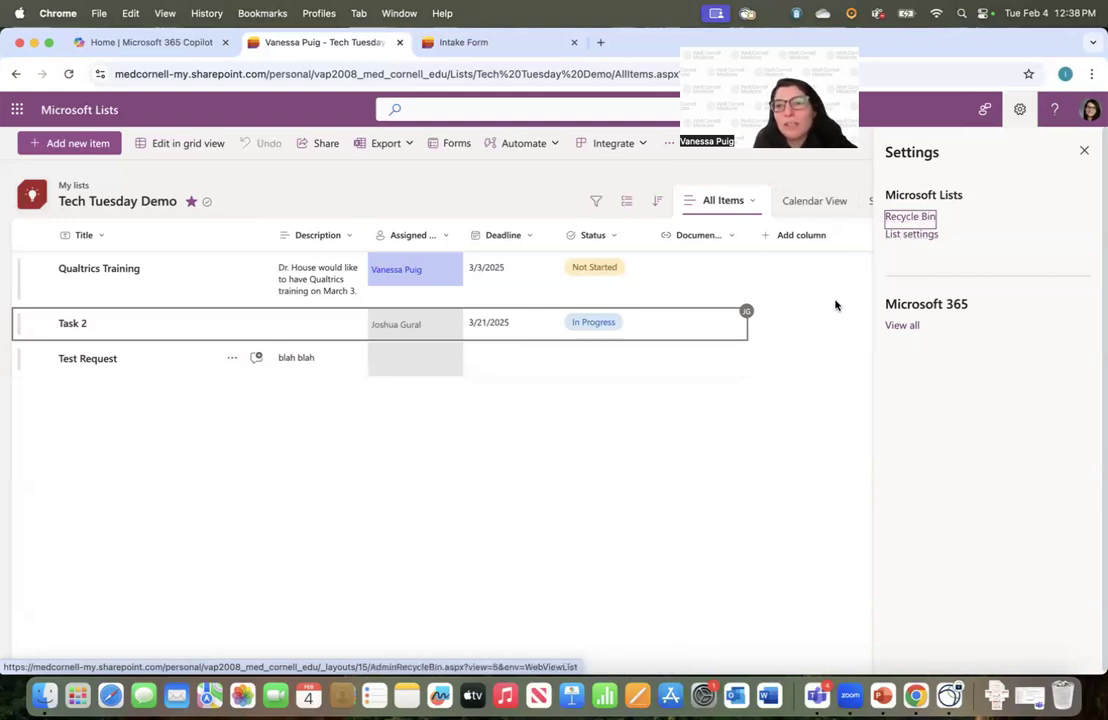
Close the Settings pane and reload the Tech Tuesday Demo list page
left_click(750, 417)
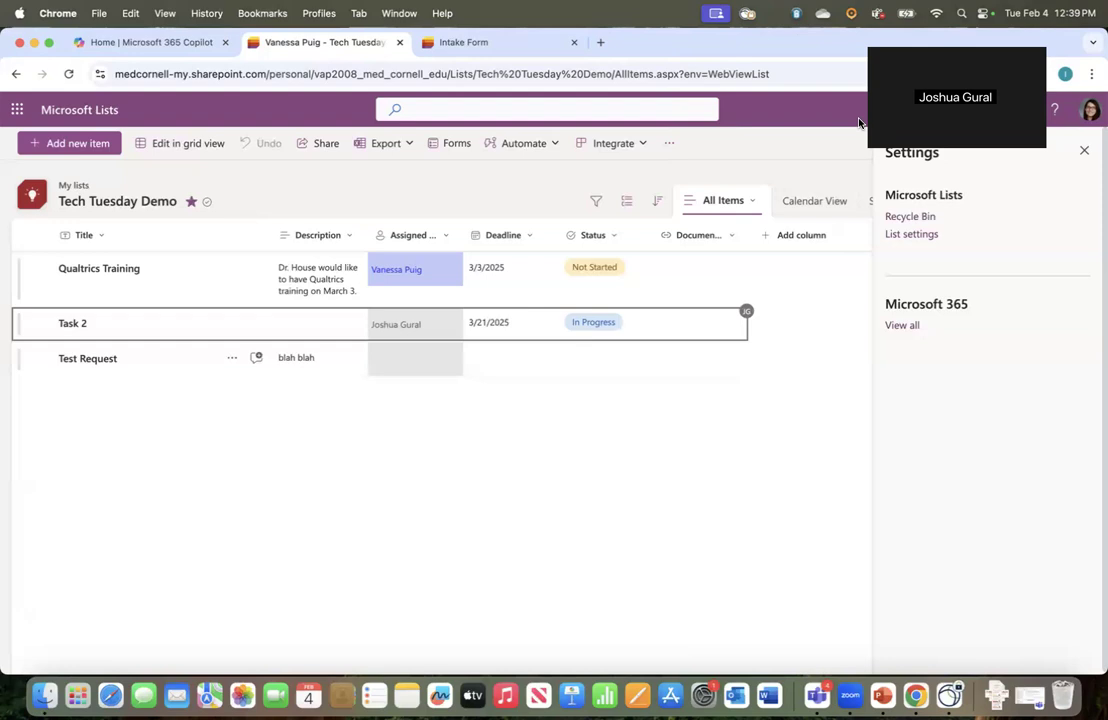
left_click(1084, 150)
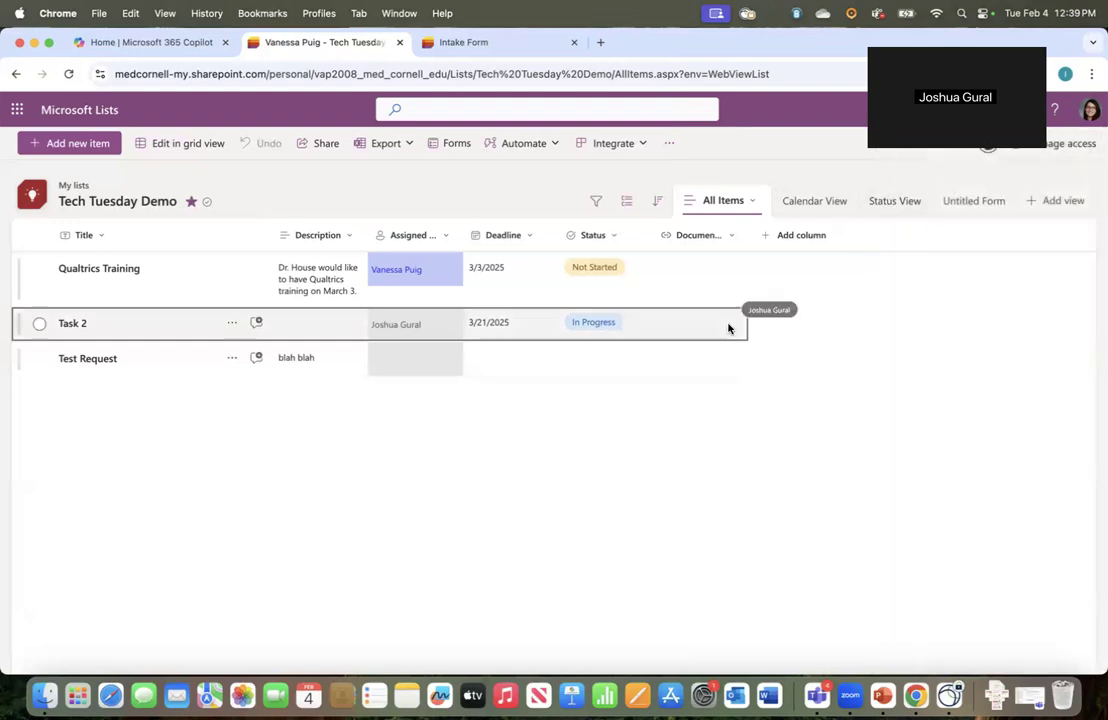
left_click(70, 74)
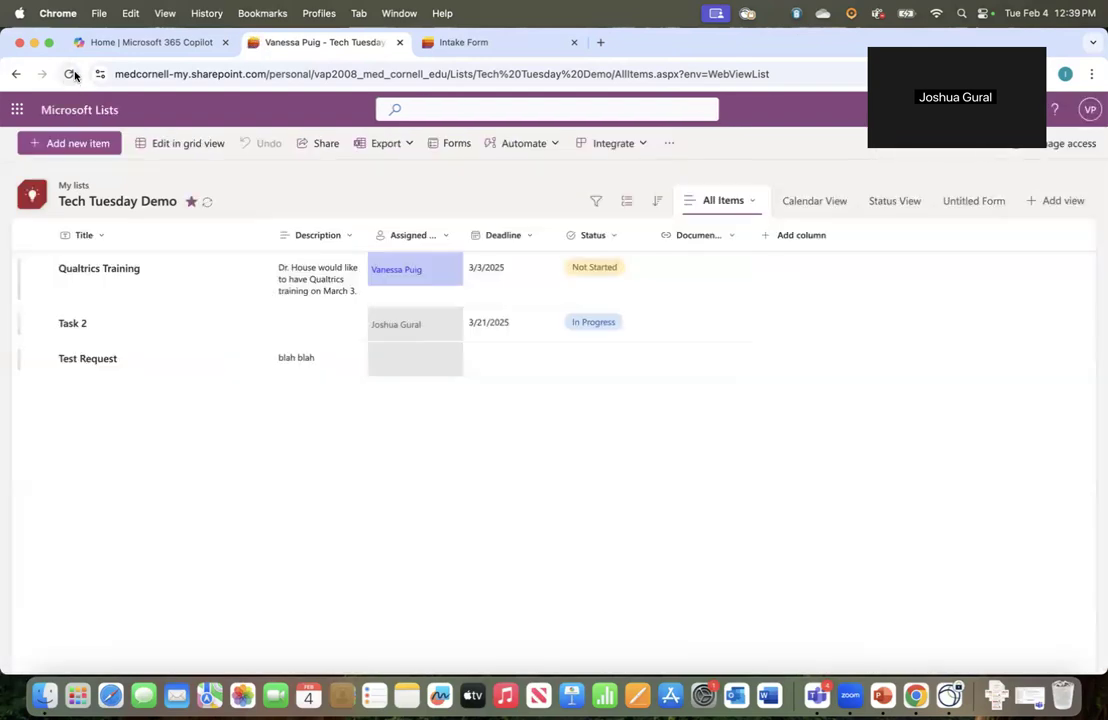
Reload from the Untitled Form view and switch to the new Cards board view
left_click(976, 203)
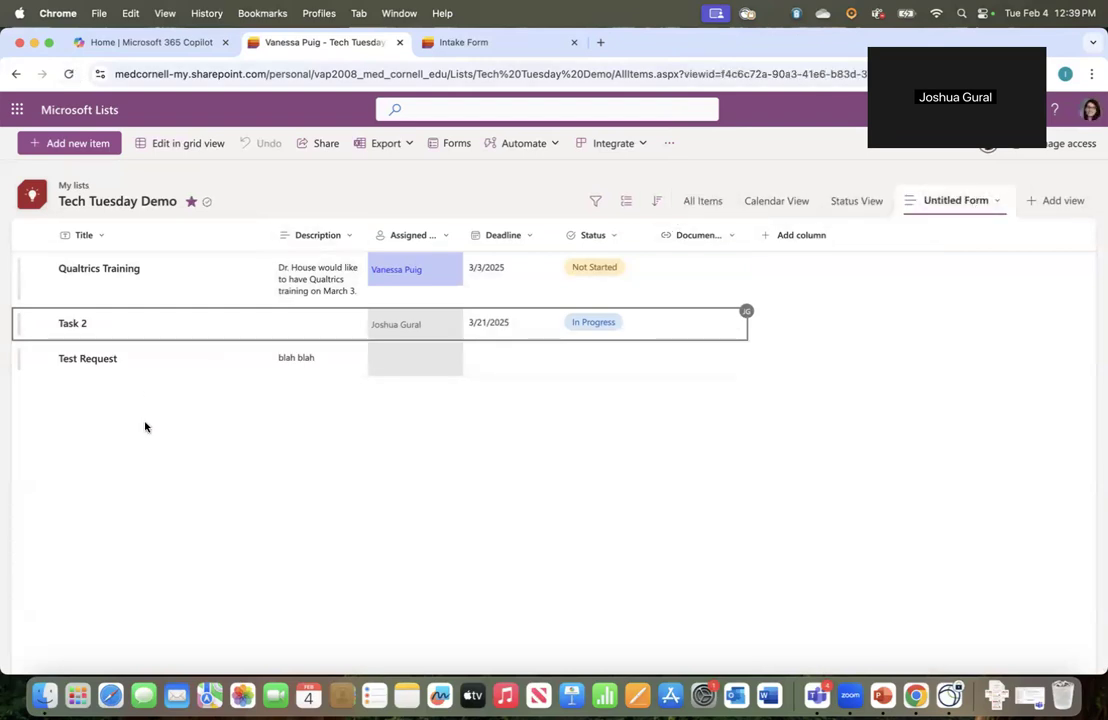
left_click(69, 75)
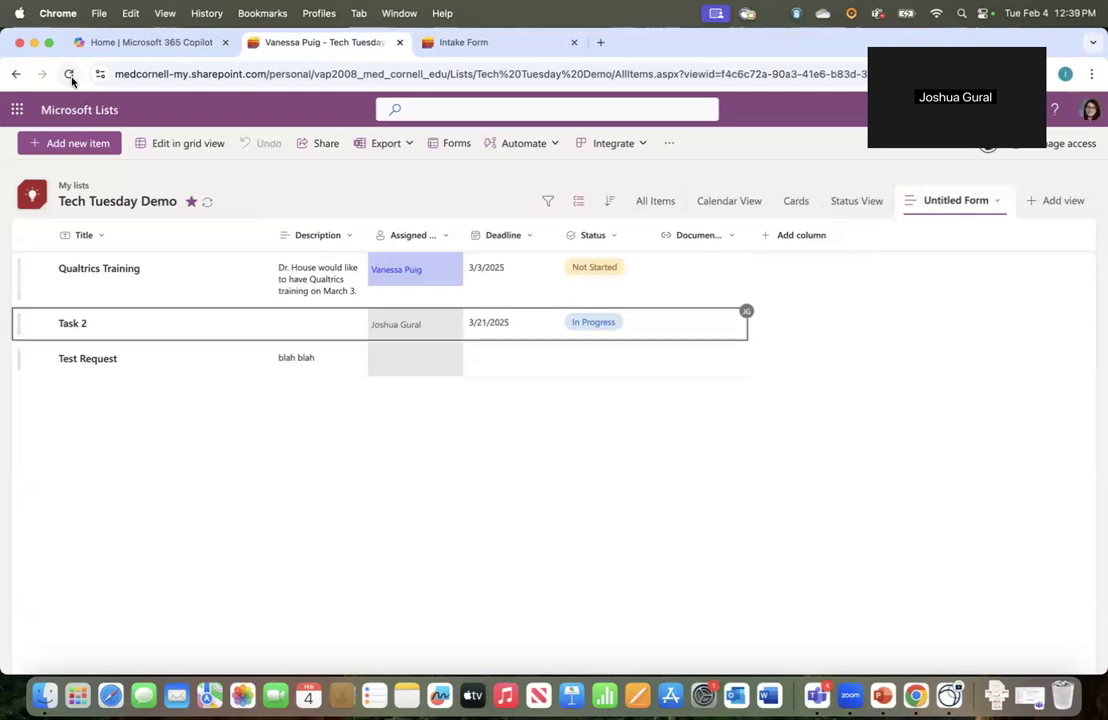
left_click(788, 199)
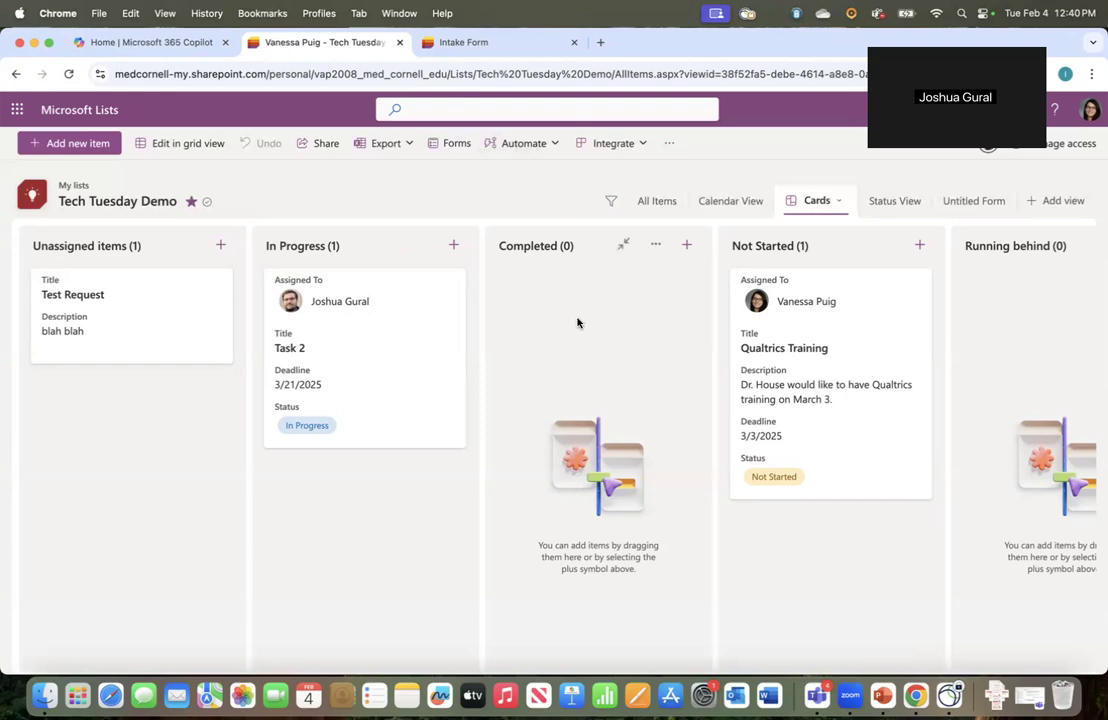
Drag the Qualtrics Training card from Not Started into the Completed column
left_click_drag(850, 318, 593, 336)
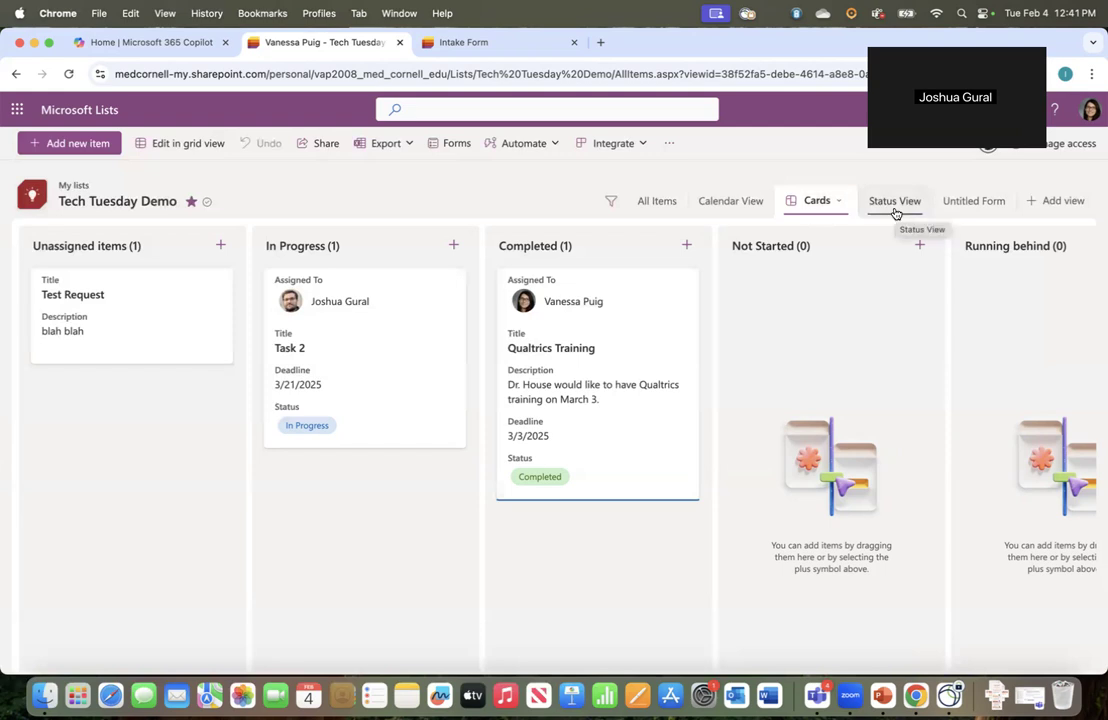
Cycle through All Items, Calendar, Cards and Status views, ending on Untitled Form
left_click(652, 201)
left_click(742, 204)
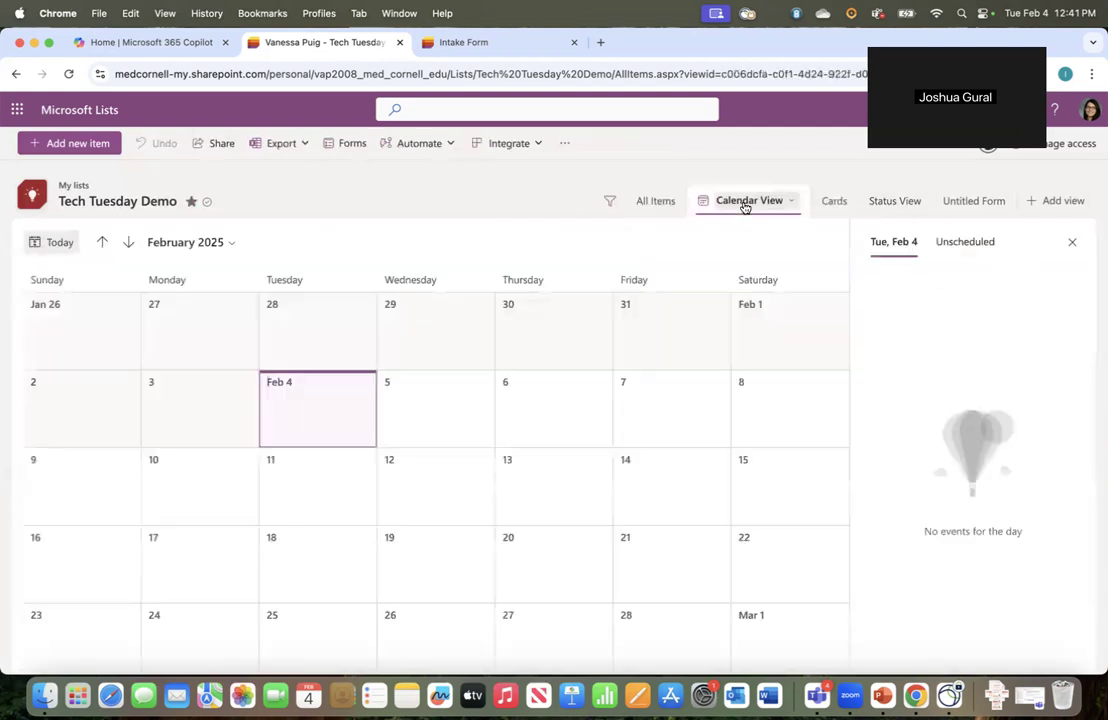
left_click(830, 205)
left_click(878, 204)
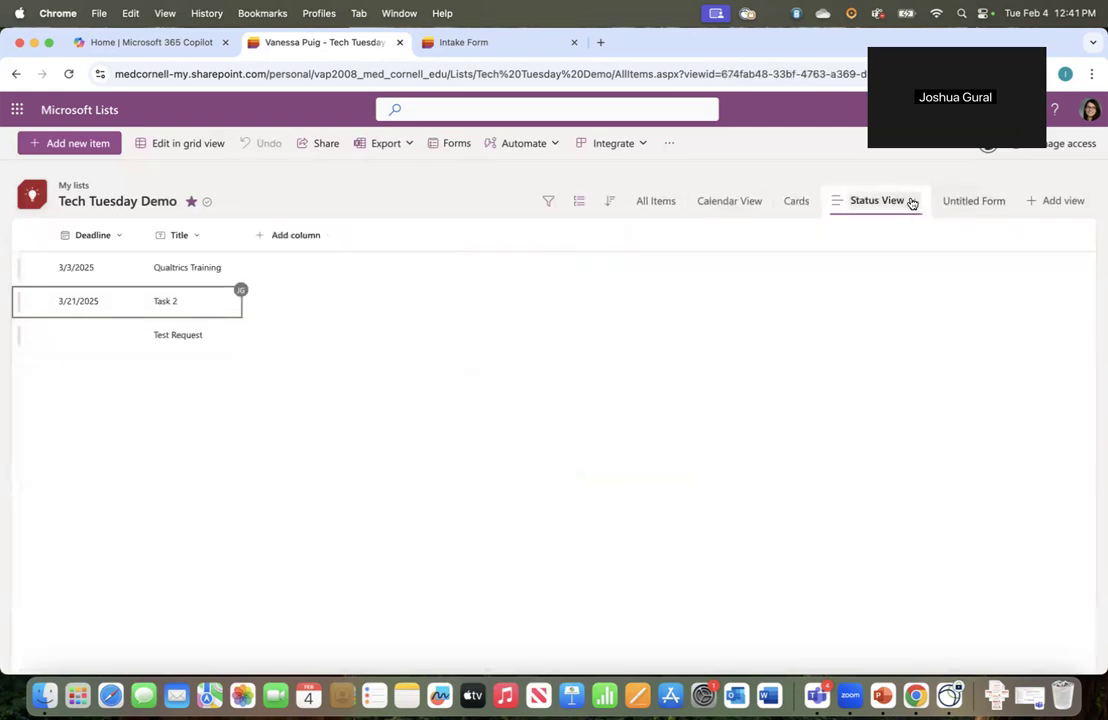
left_click(911, 203)
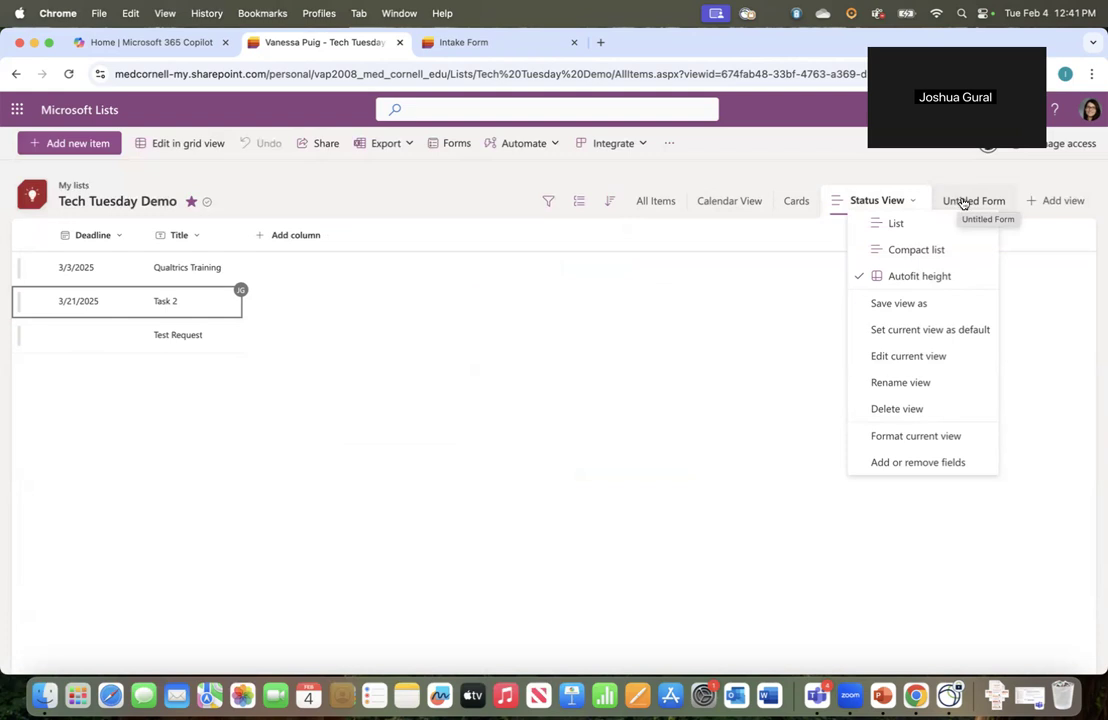
left_click(962, 203)
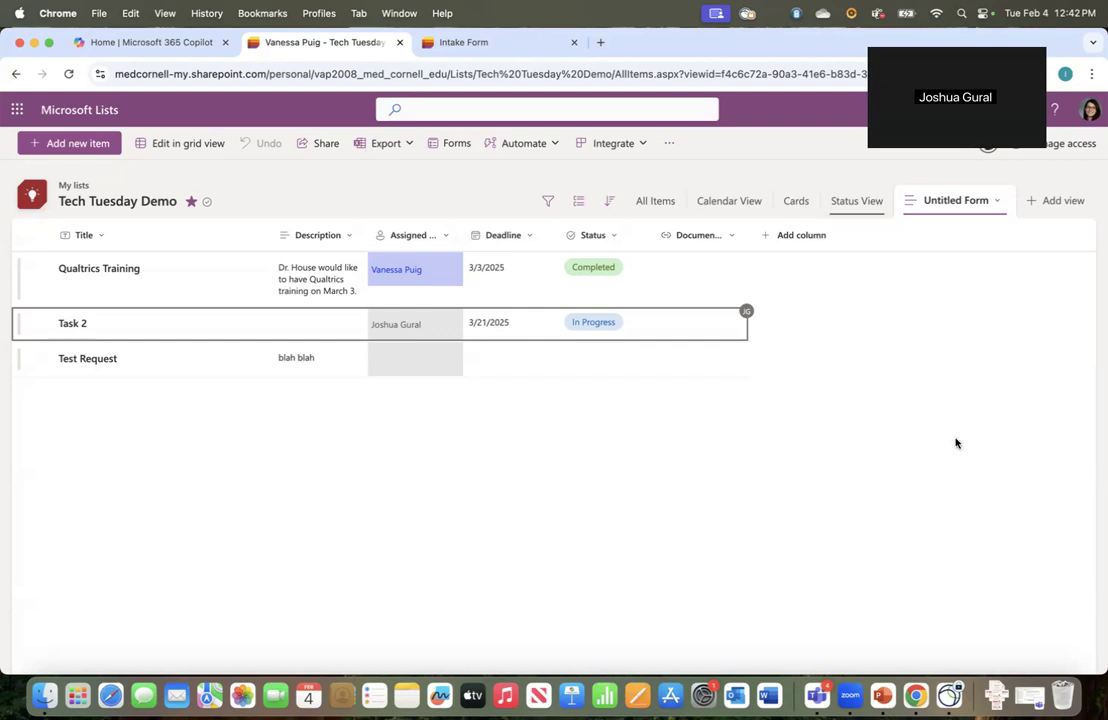
Browse the available column types twice, then dismiss the panel without creating a column
left_click(787, 236)
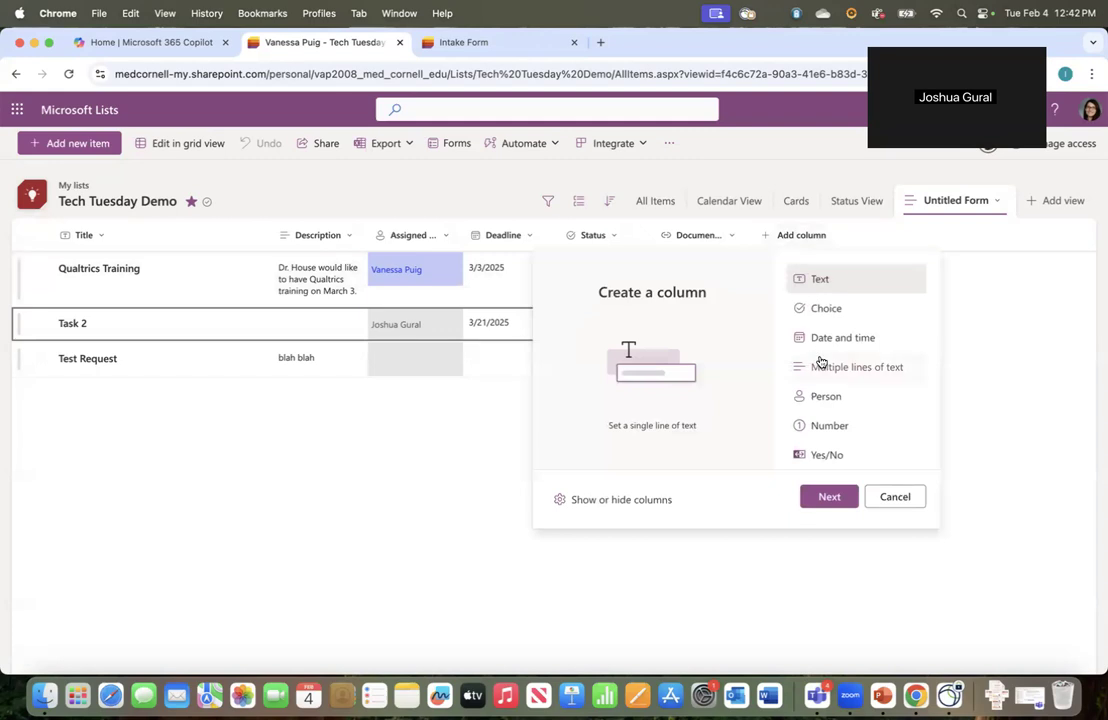
scroll(821, 364, "down", 4)
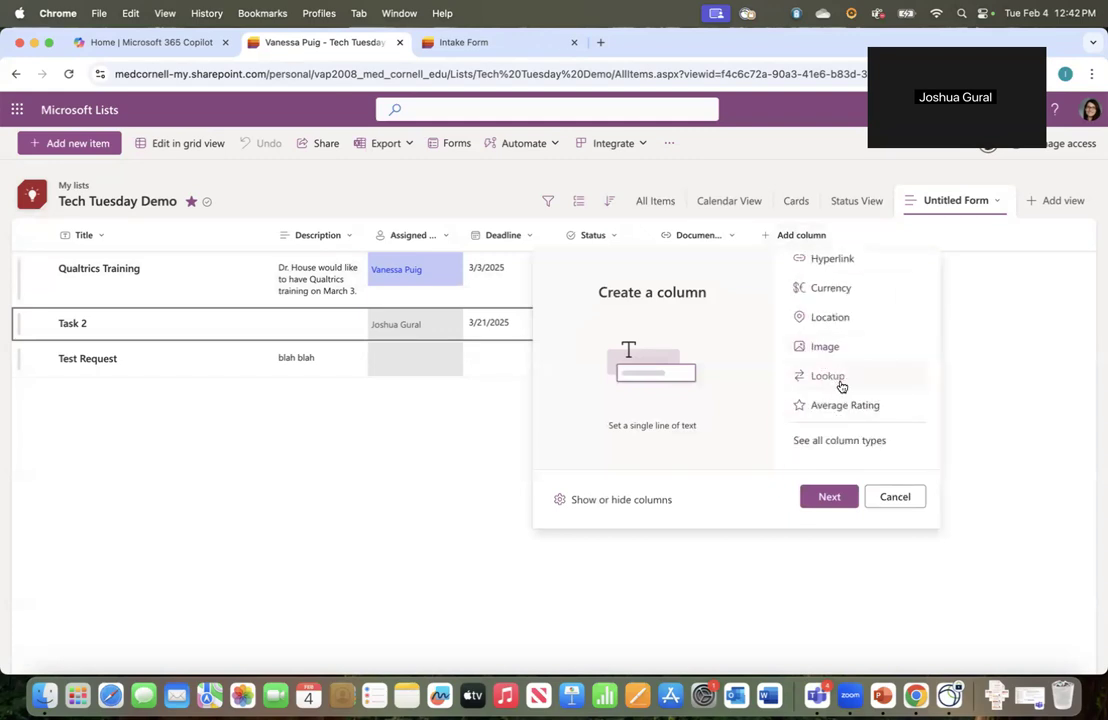
scroll(835, 382, "up", 4)
left_click(999, 301)
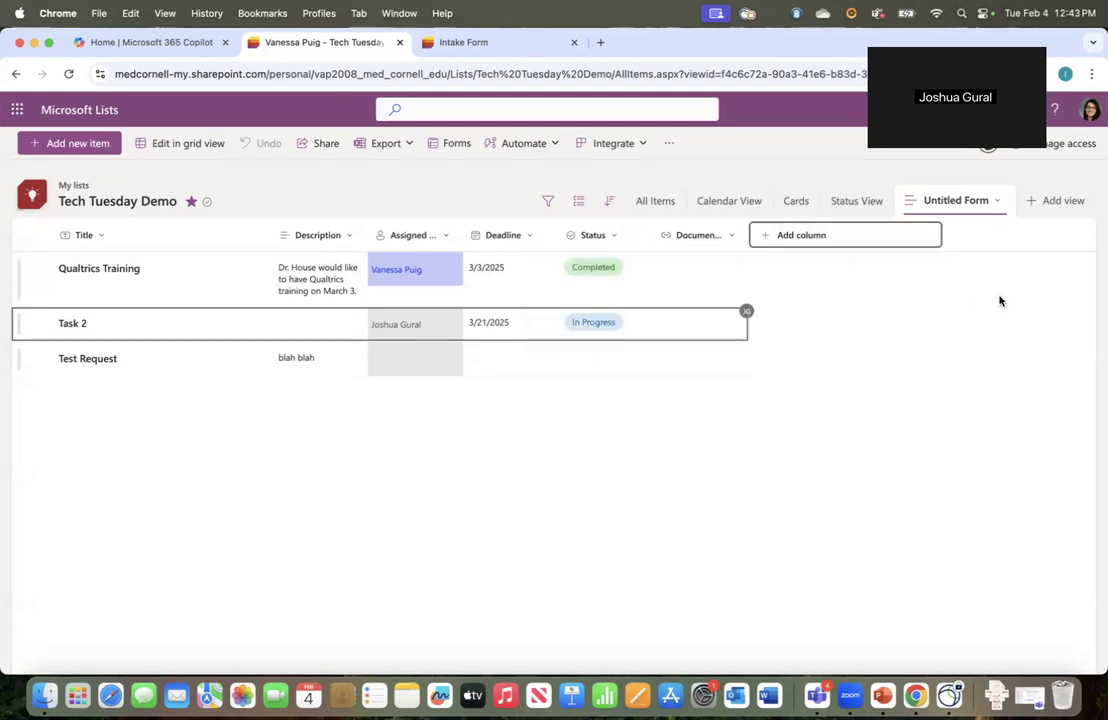
left_click(796, 239)
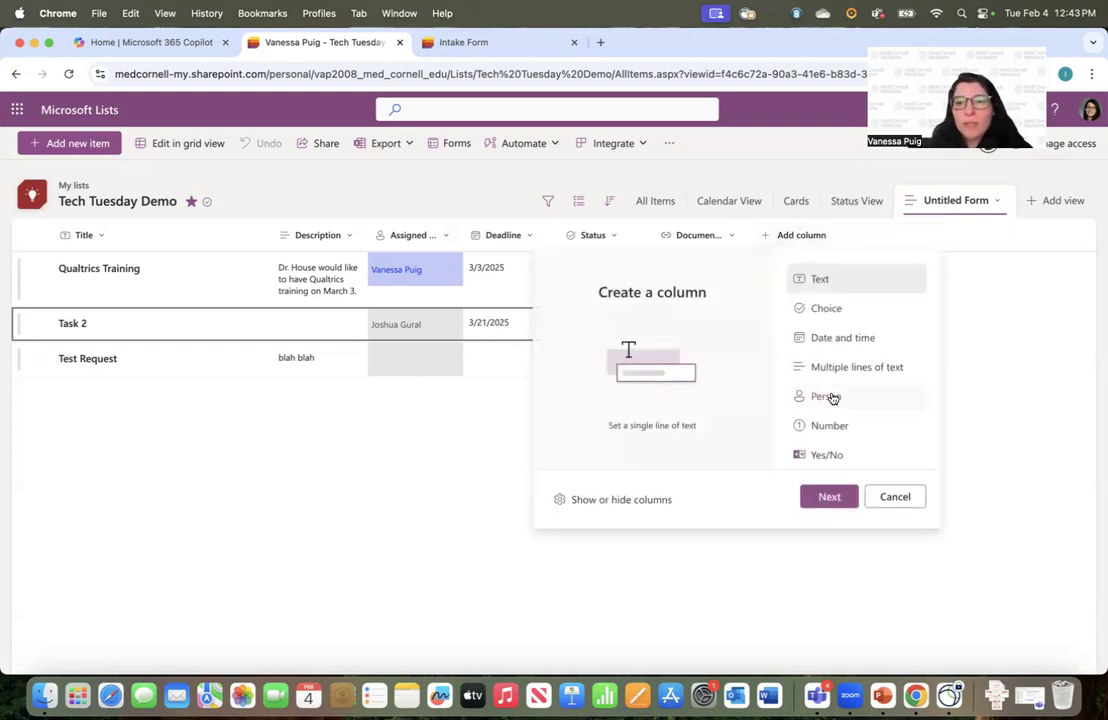
scroll(831, 392, "down", 3)
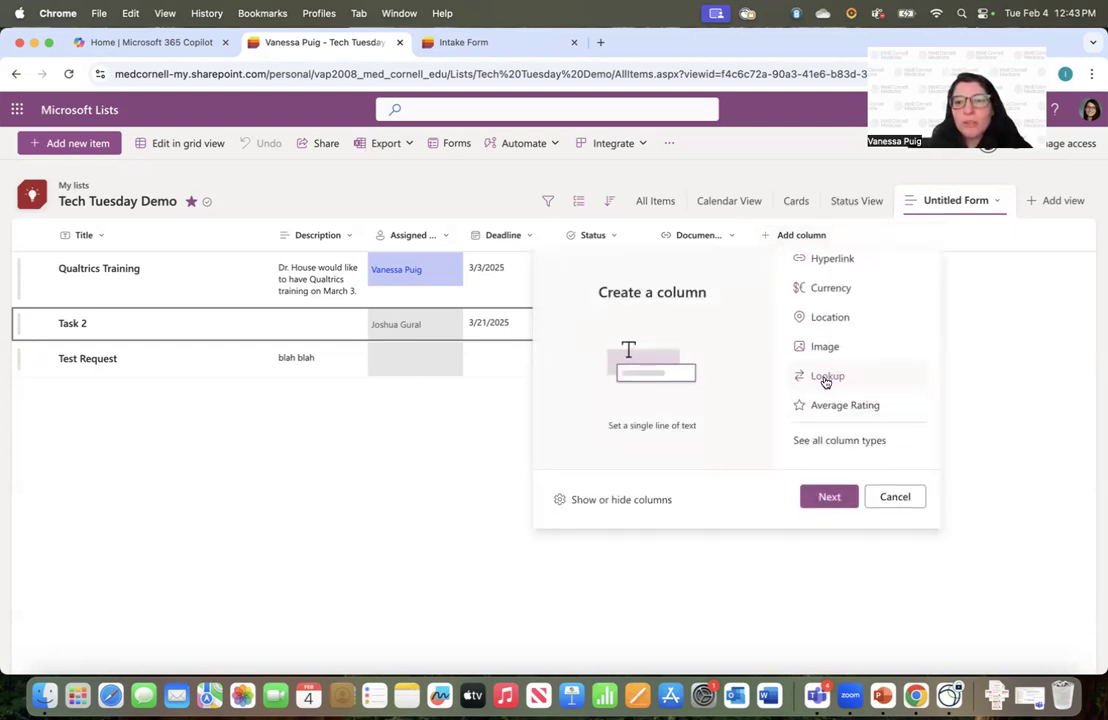
scroll(843, 364, "up", 5)
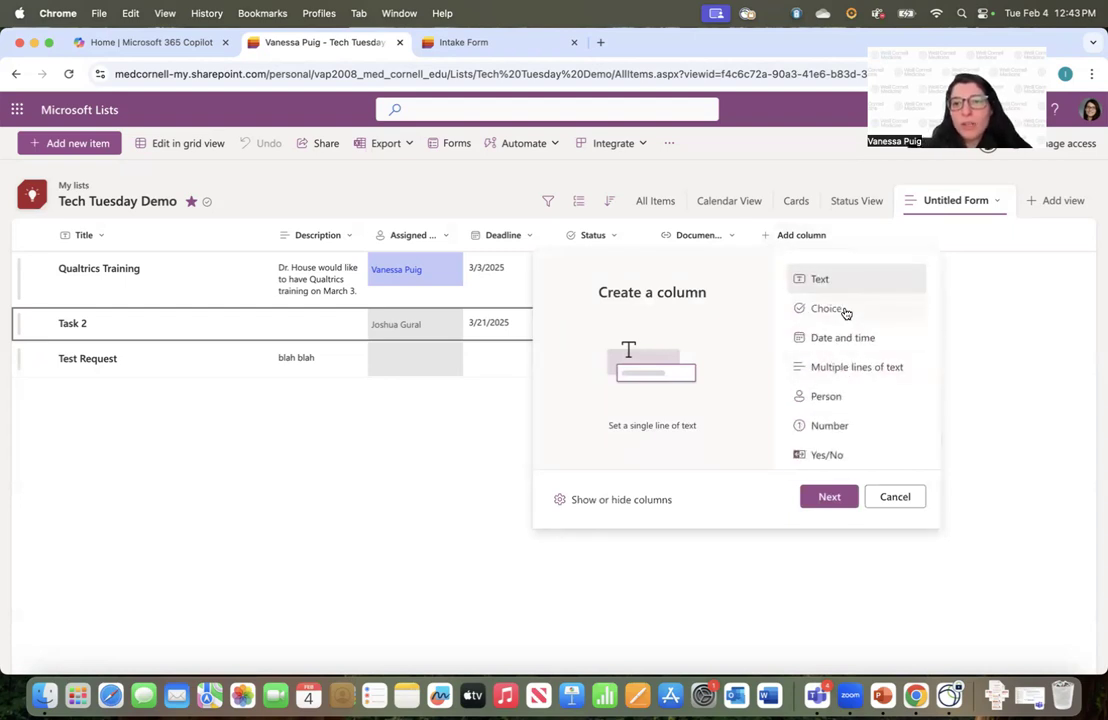
left_click(450, 450)
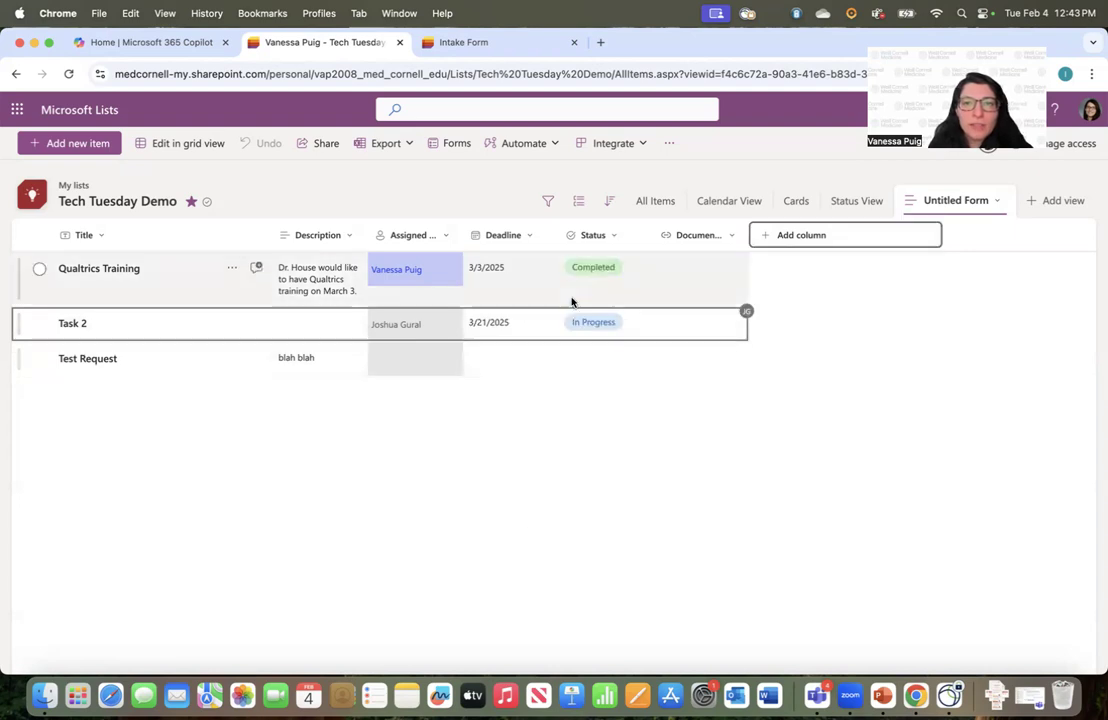